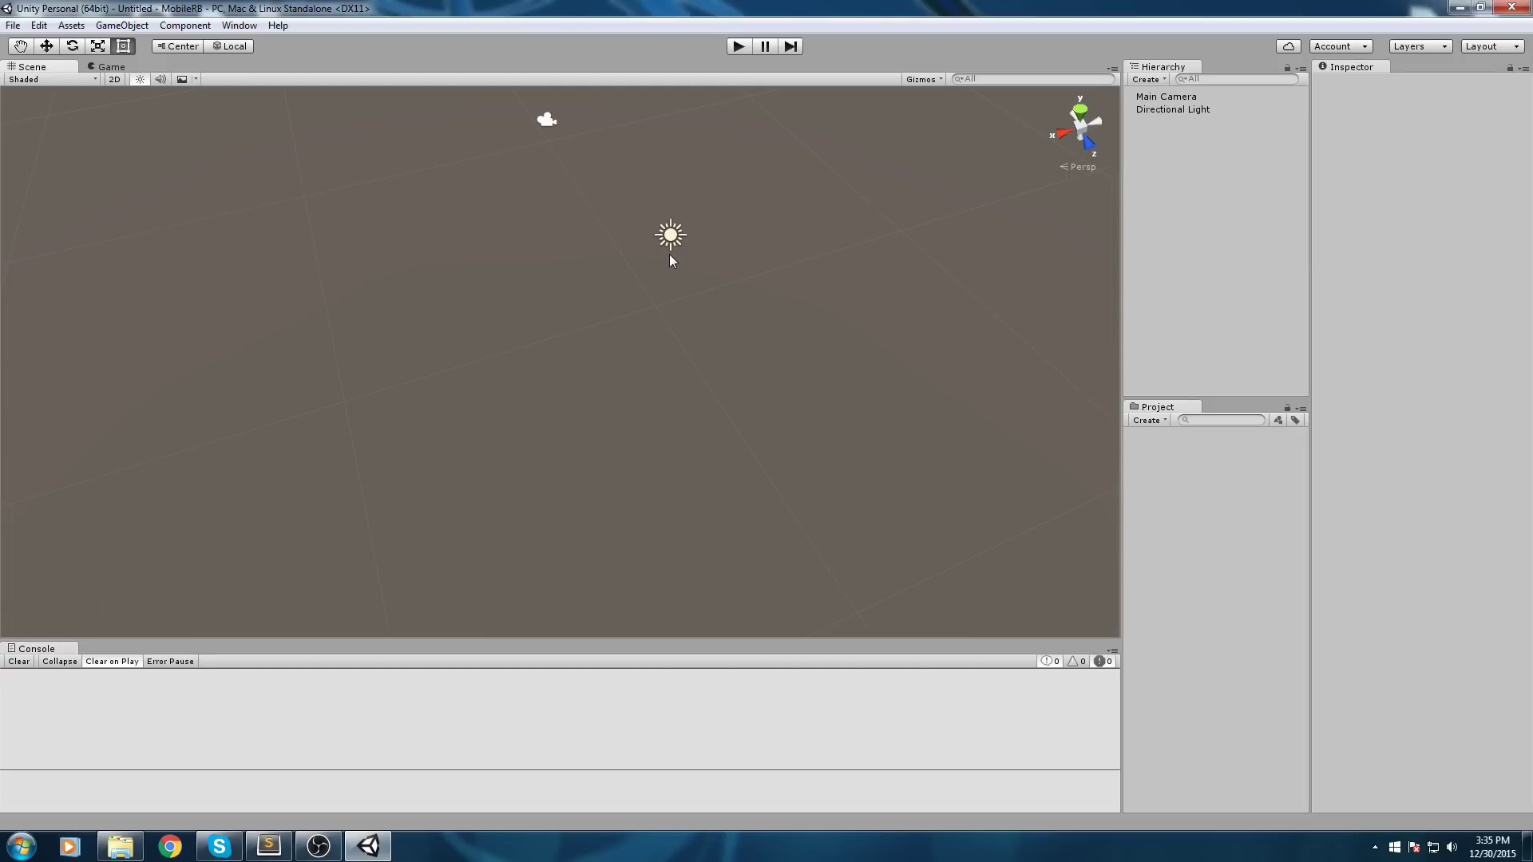
middle_click_drag(669, 256, 527, 355)
right_click_drag(710, 299, 634, 305)
middle_click_drag(635, 305, 659, 301)
left_click_drag(657, 302, 622, 309, "alt")
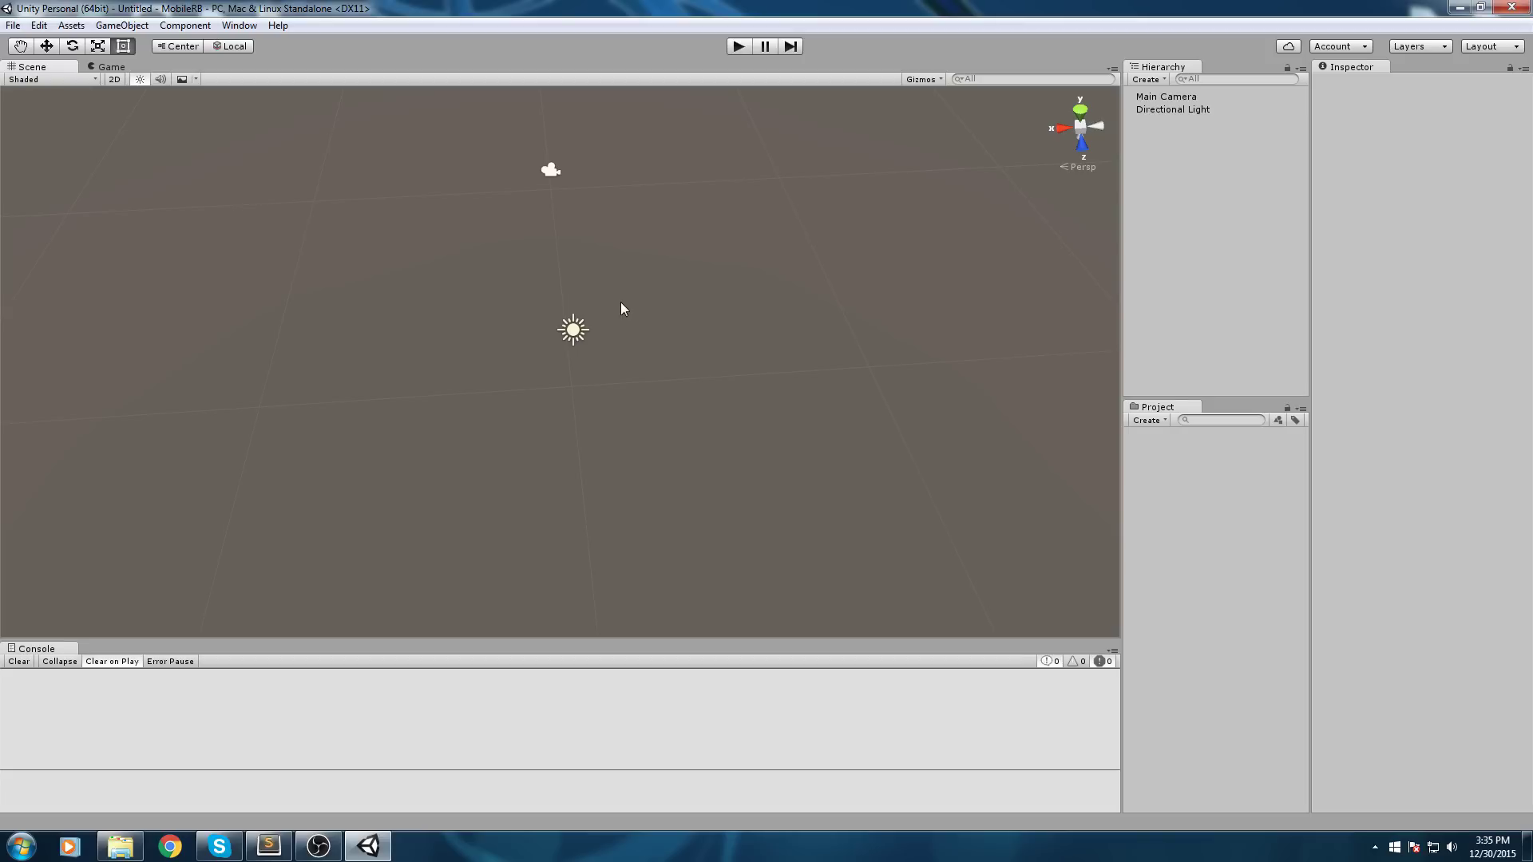
mouse_move(689, 317)
middle_mouse_down()
mouse_move(615, 310)
mouse_move(679, 293)
middle_mouse_up()
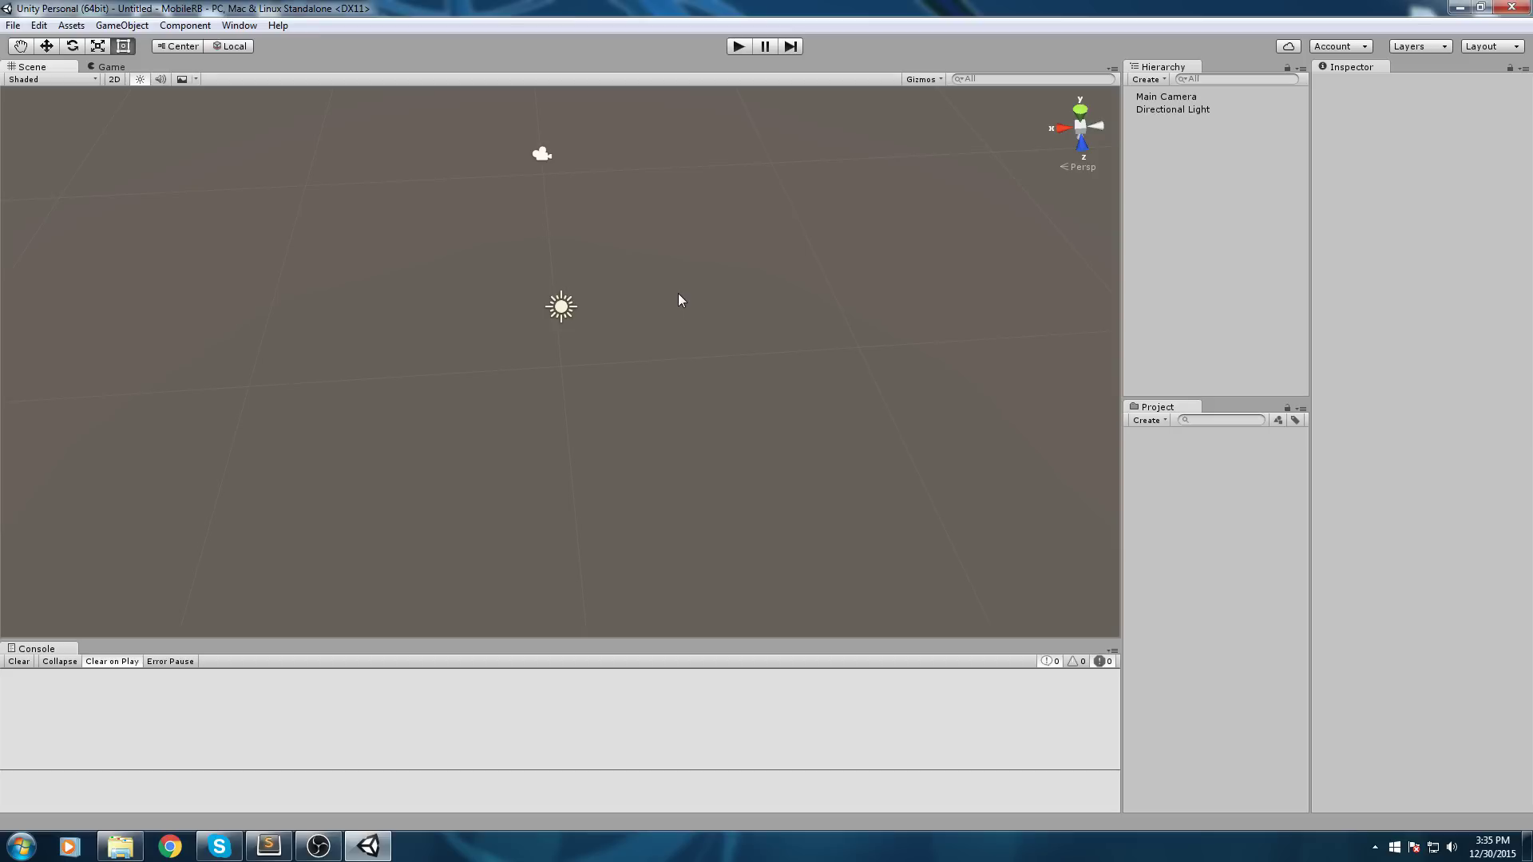
middle_click_drag(700, 280, 965, 378)
right_click_drag(592, 313, 591, 313)
left_click_drag(592, 313, 668, 307, "alt")
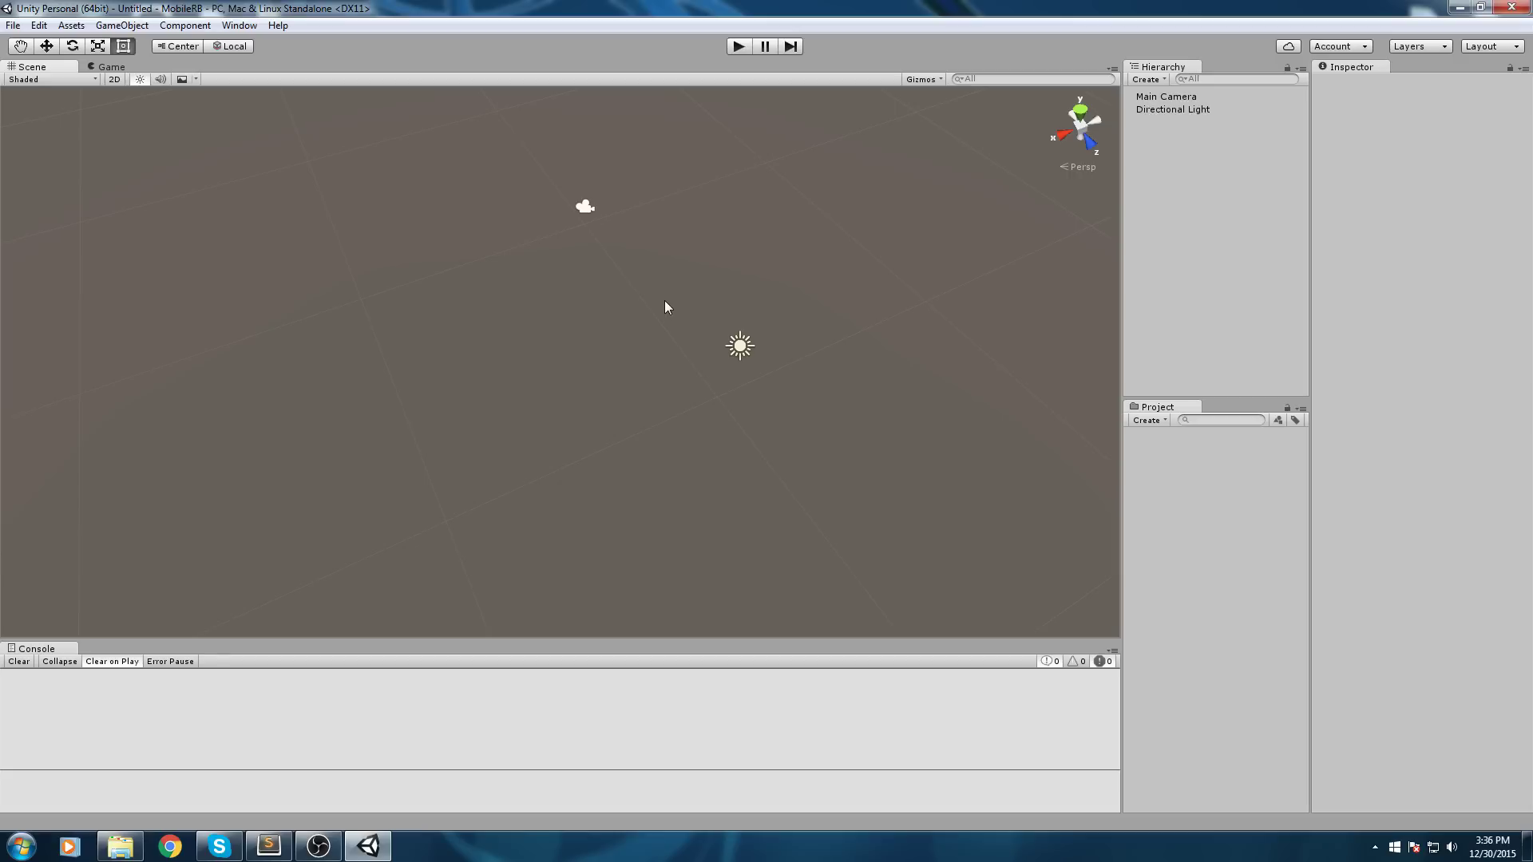
middle_click_drag(849, 150, 596, 308)
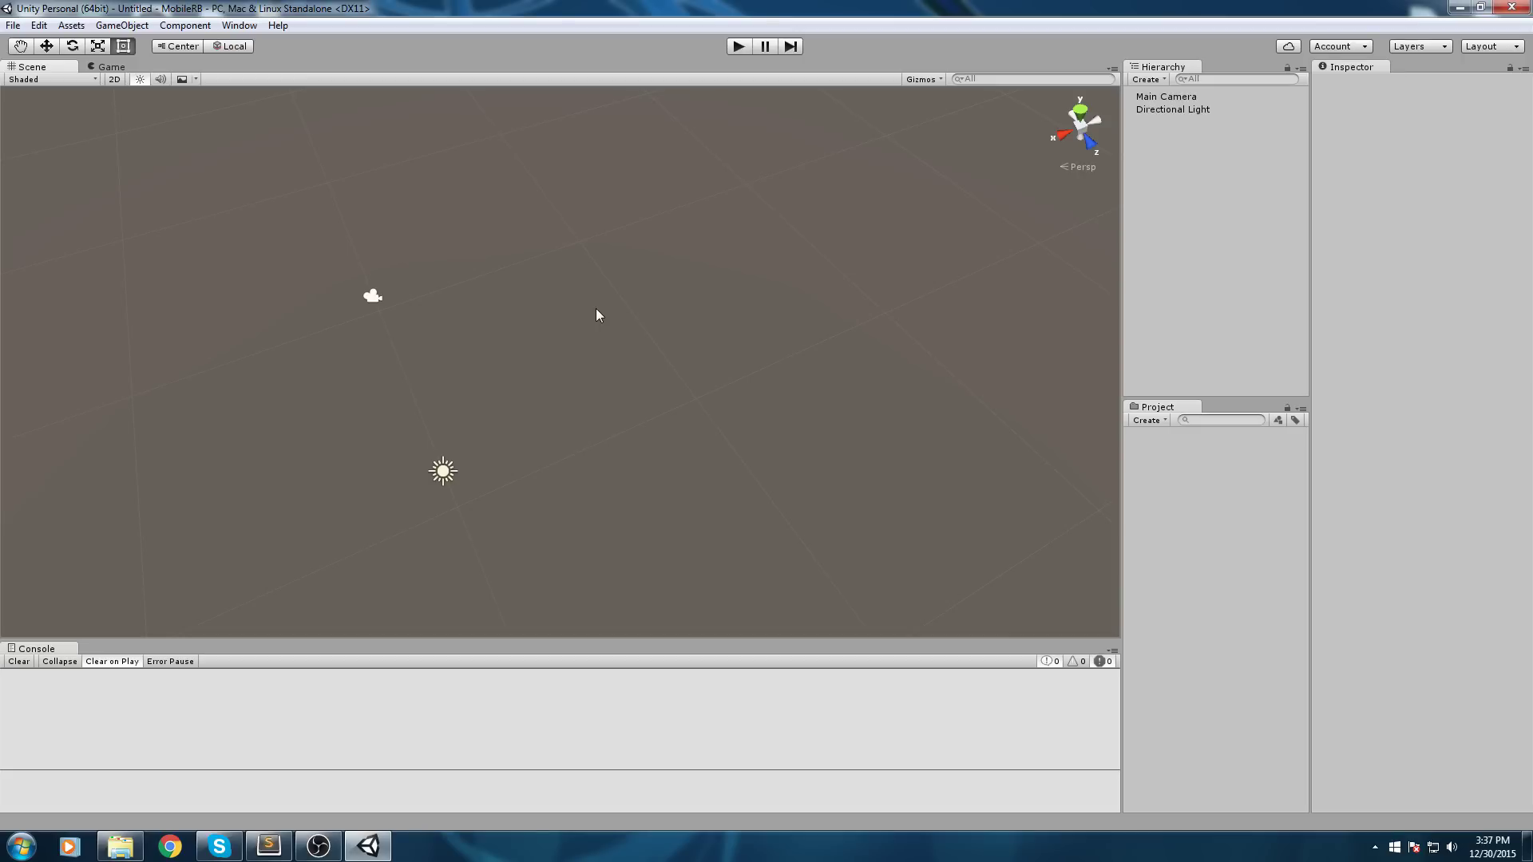
right_click_drag(635, 307, 559, 348)
middle_click_drag(516, 348, 439, 356)
left_click_drag(439, 356, 500, 241, "alt")
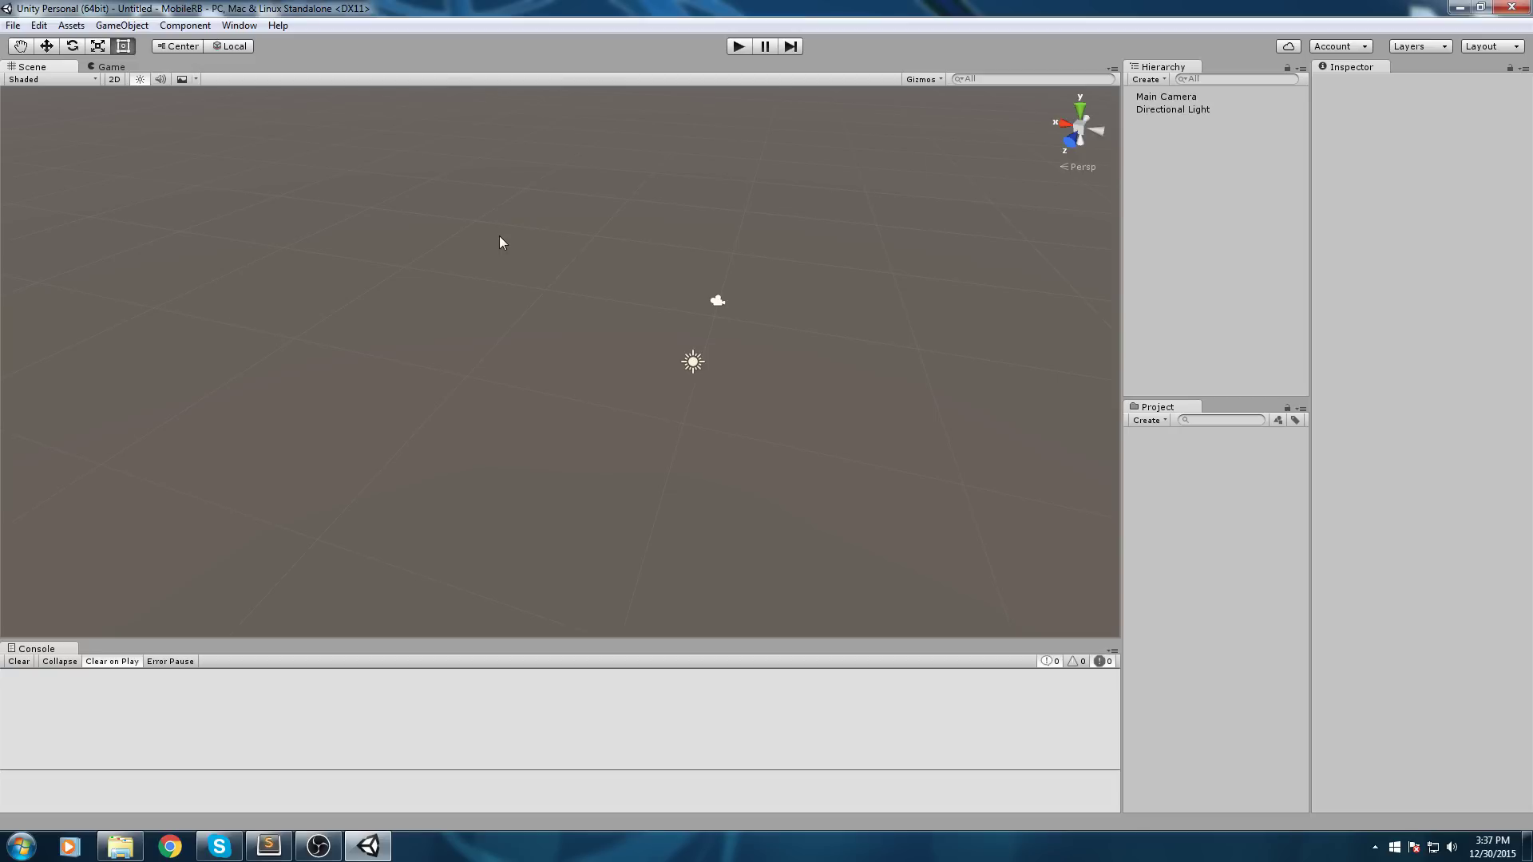
middle_click_drag(640, 358, 631, 349)
left_click_drag(629, 313, 659, 394, "alt")
right_click_drag(963, 326, 867, 335)
middle_click_drag(867, 335, 777, 325)
mouse_move(777, 325)
right_mouse_down()
mouse_move(711, 342)
mouse_move(761, 348)
right_mouse_up()
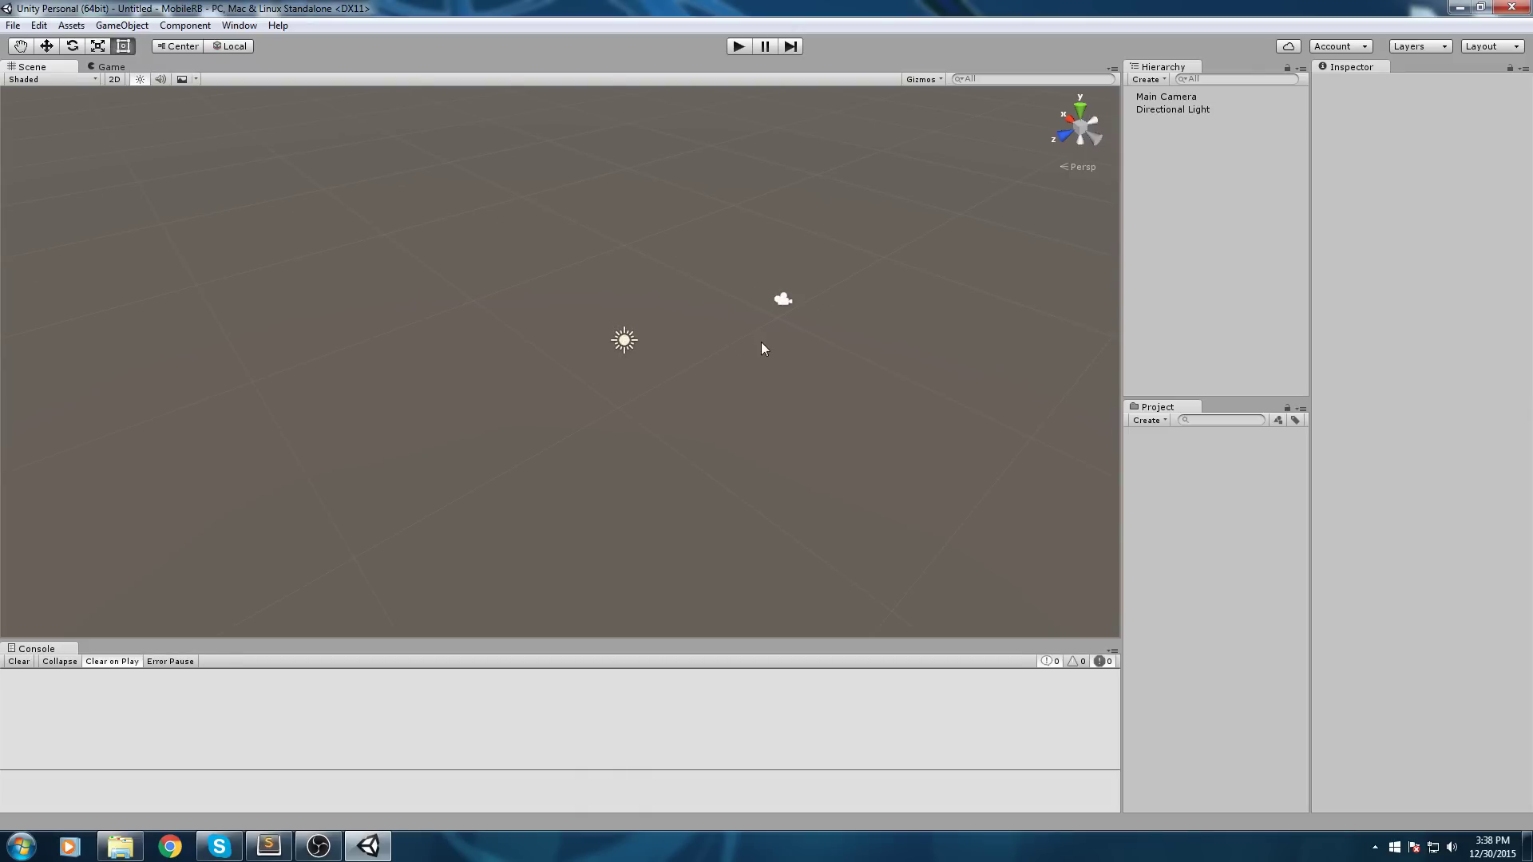
middle_click_drag(664, 314, 602, 294)
right_click_drag(730, 339, 668, 337)
middle_click_drag(667, 337, 570, 328)
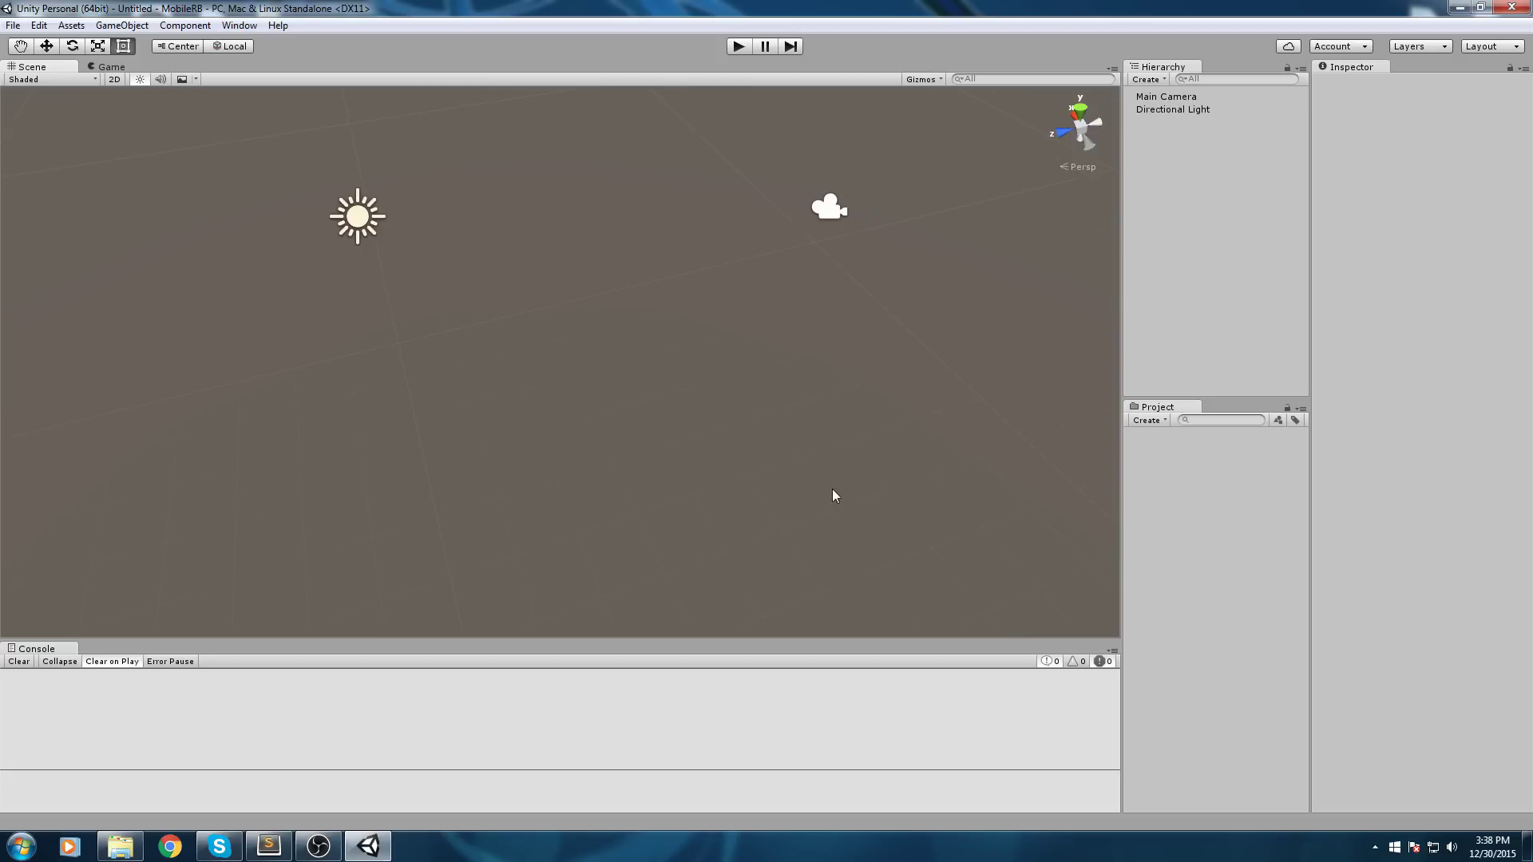
right_click_drag(831, 486, 838, 452)
left_click(839, 451)
right_click_drag(907, 349, 842, 338)
left_click_drag(841, 338, 771, 318, "alt")
left_click(918, 335)
left_click_drag(958, 343, 850, 322, "alt")
left_click(710, 502)
left_click(874, 449)
right_click_drag(874, 449, 793, 382)
left_click(873, 434)
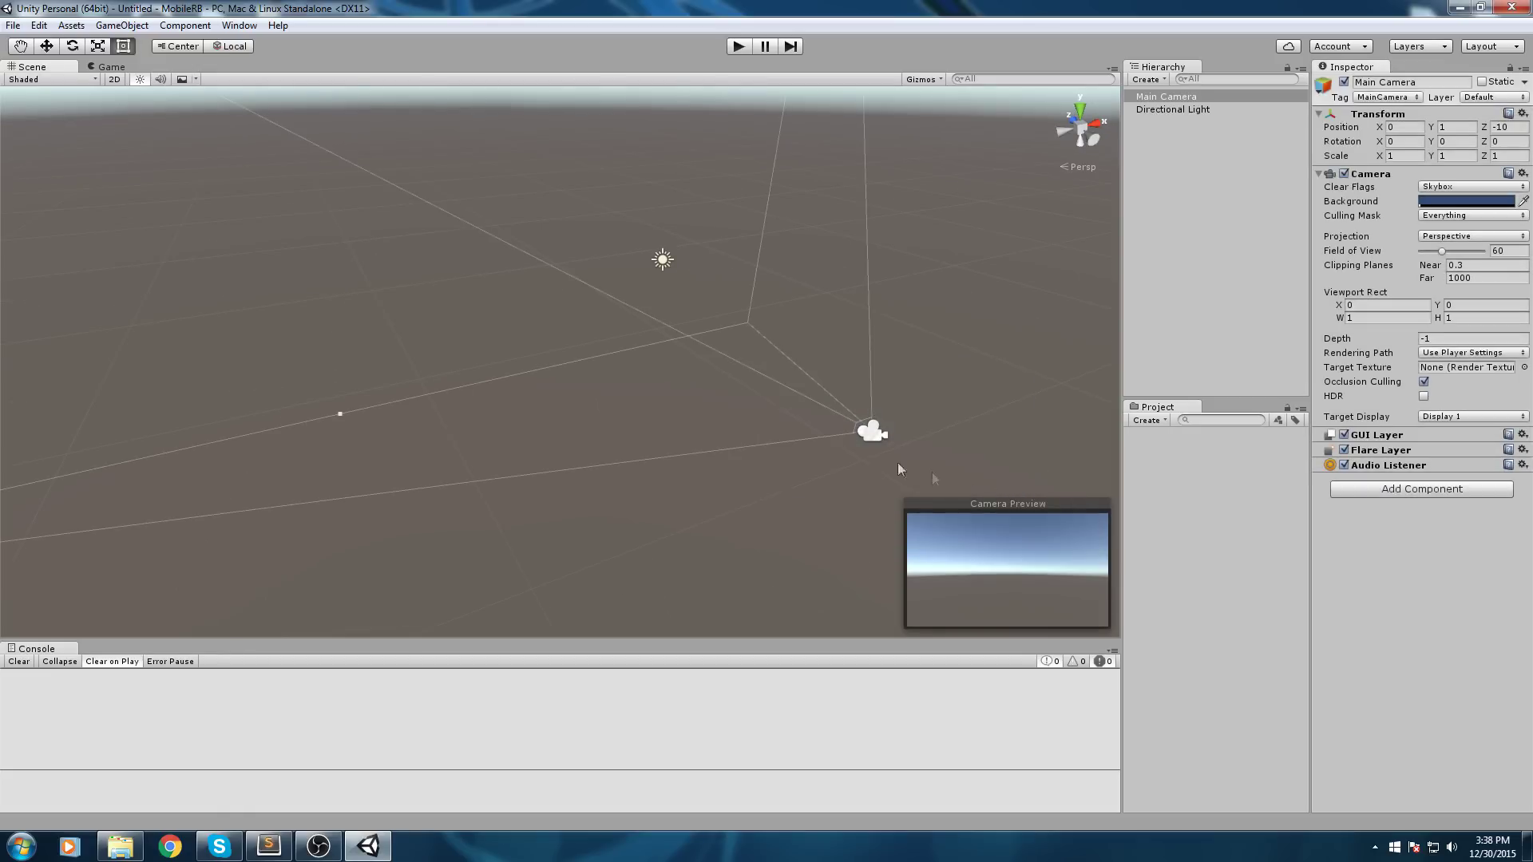
right_click_drag(897, 462, 982, 370)
- Clear the camera selection and add a UI Panel to the scene
left_click(969, 205)
right_click(1205, 213)
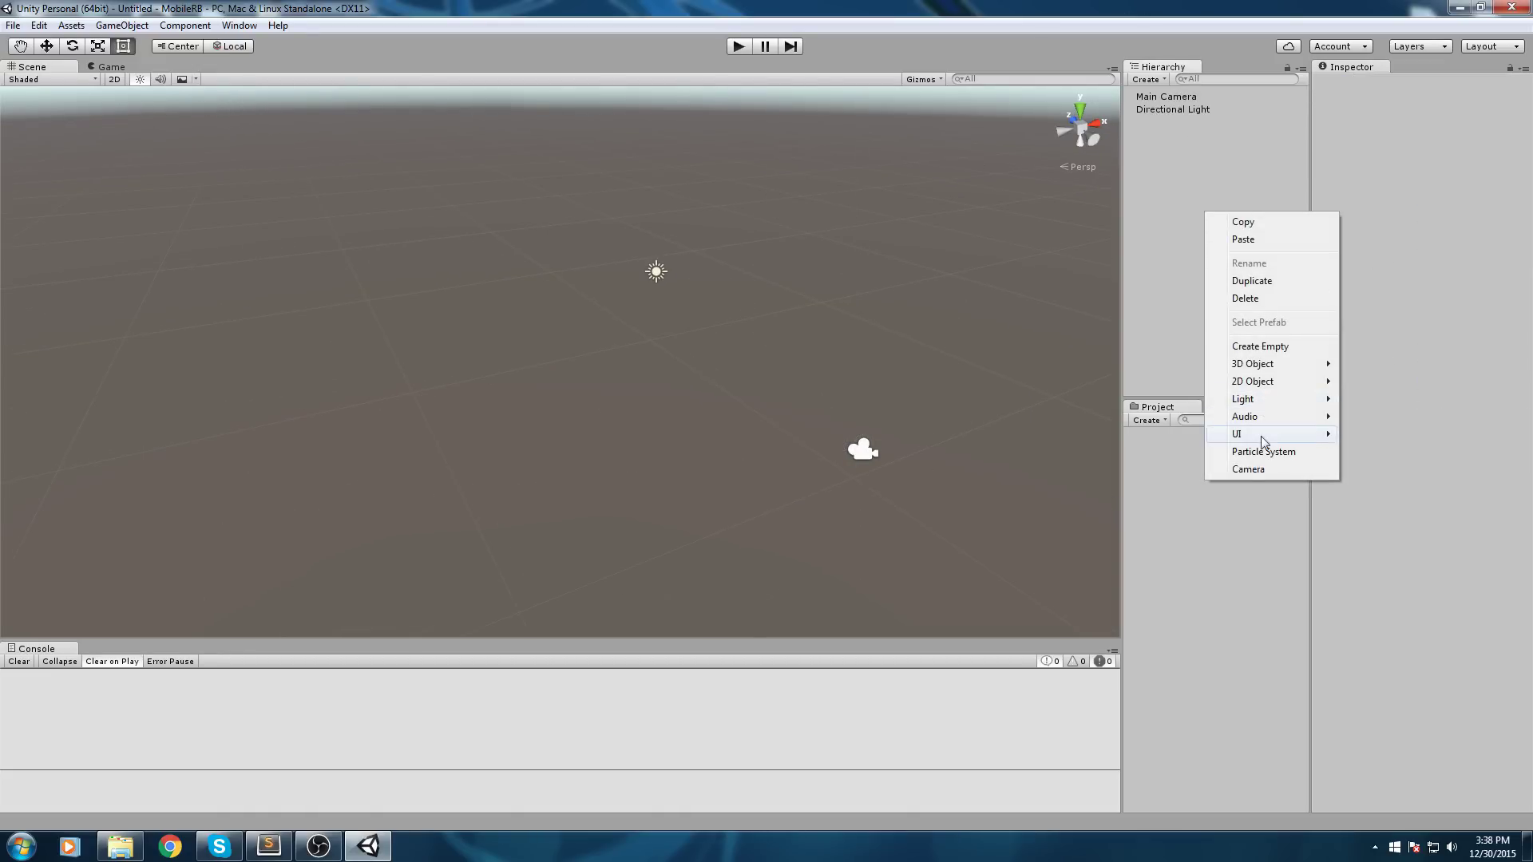
mouse_move(1262, 441)
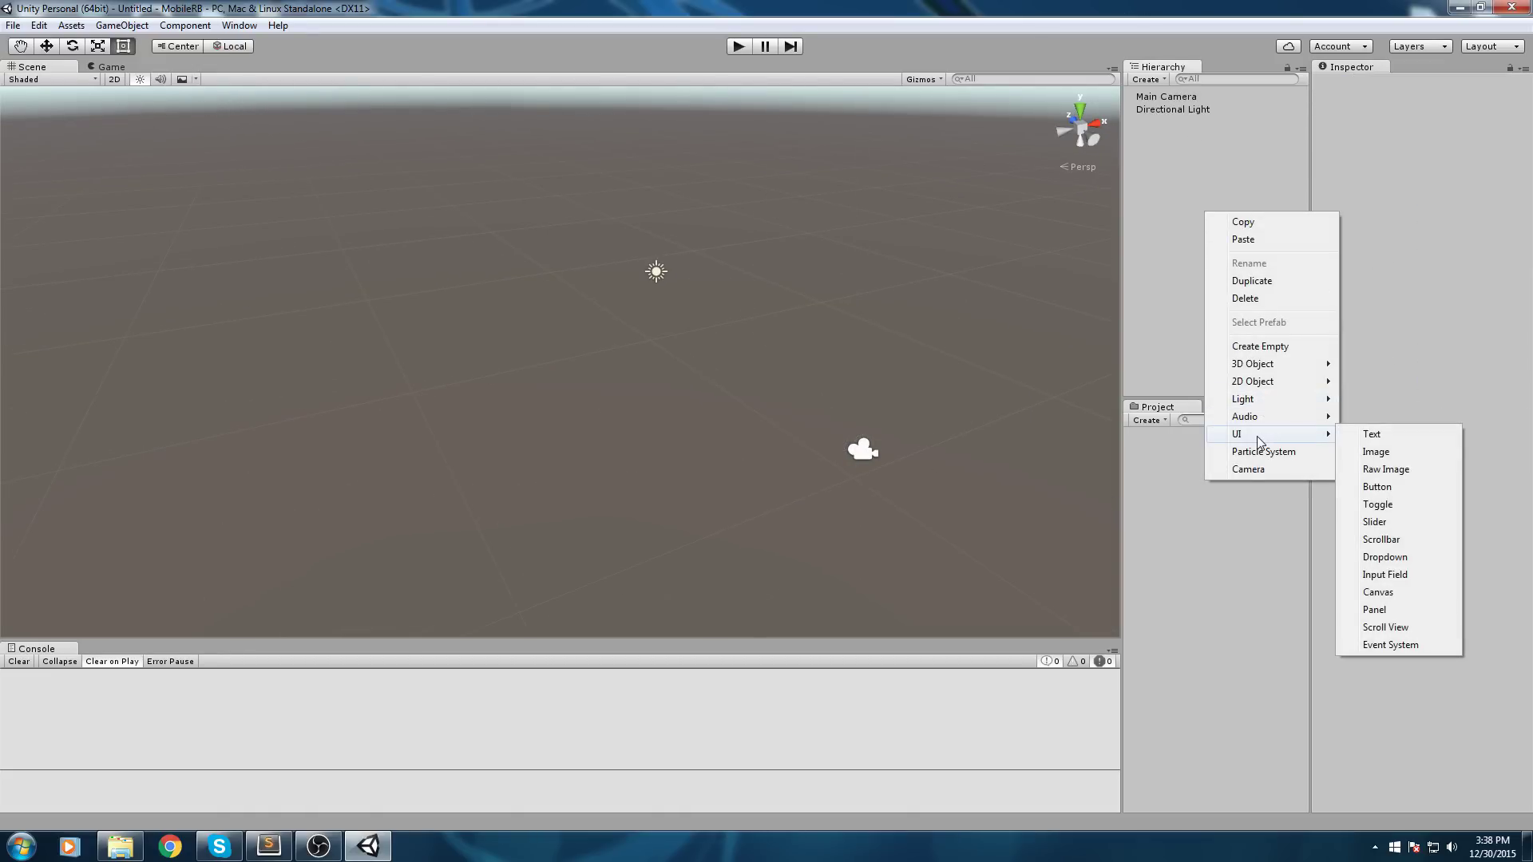
left_click(1374, 610)
scroll(712, 375, "up", 3)
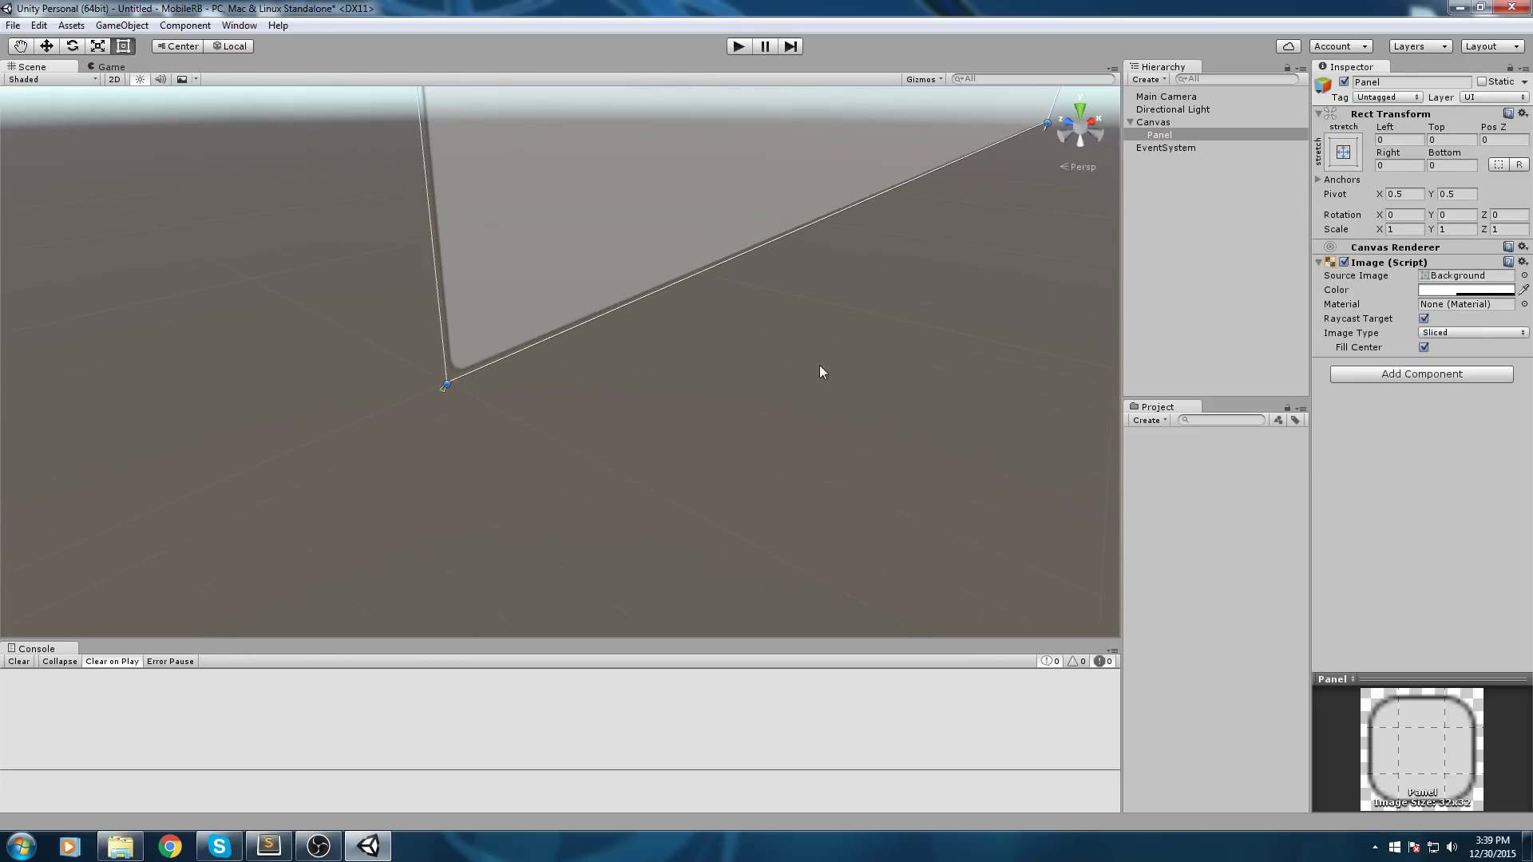
- Examine the full extent of the new panel in the scene from several angles
scroll(819, 366, "down", 3)
middle_click_drag(756, 369, 836, 393)
left_click_drag(619, 335, 719, 403, "alt")
middle_click_drag(736, 404, 738, 435)
left_click_drag(787, 451, 751, 389, "alt")
scroll(719, 399, "down", 3)
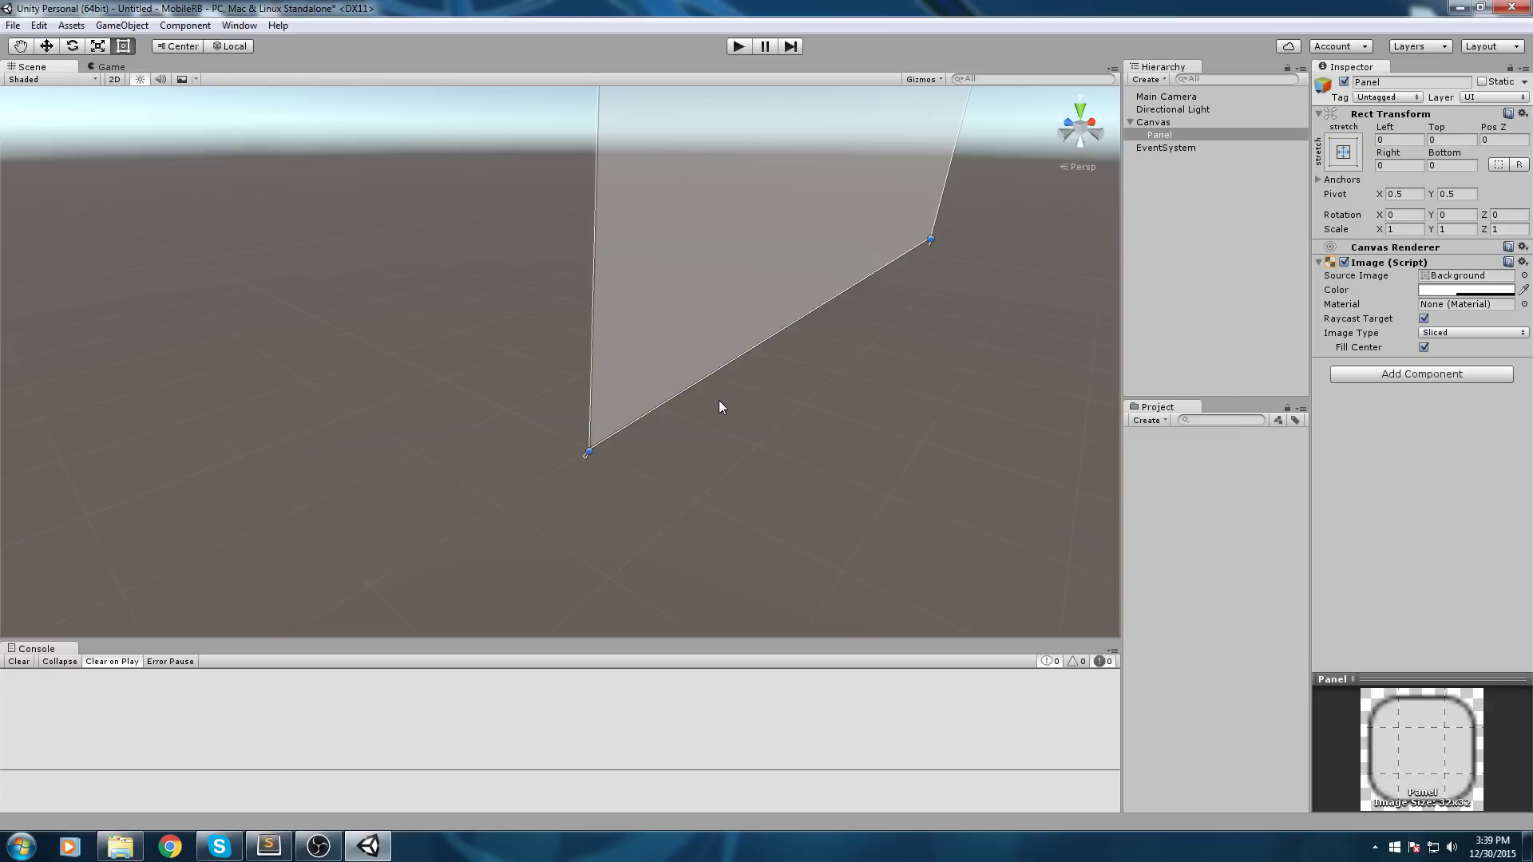
middle_click_drag(720, 400, 854, 454)
right_click_drag(854, 453, 803, 445)
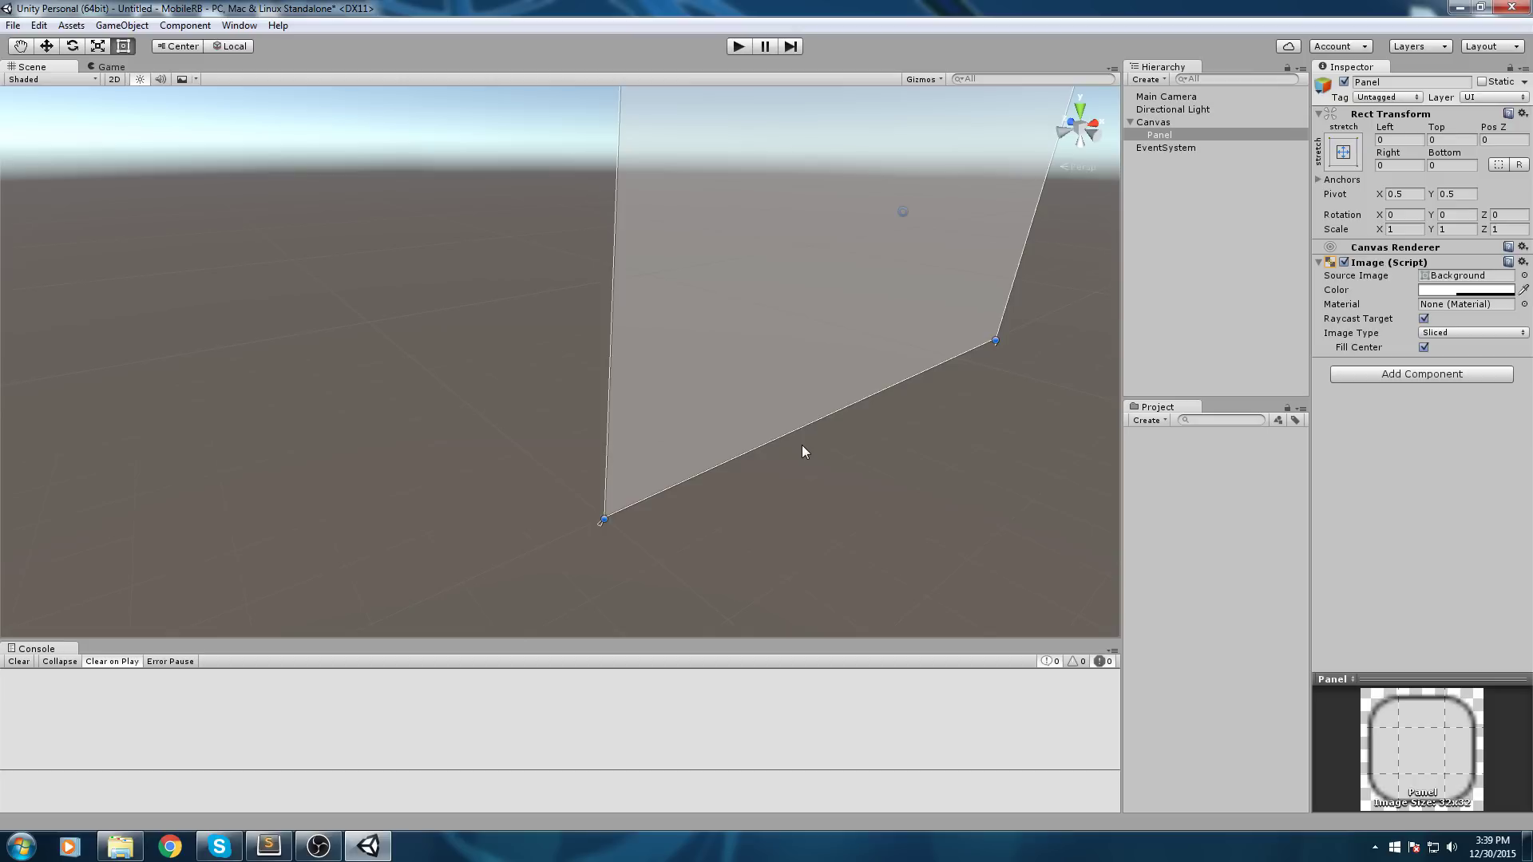
middle_click_drag(859, 376, 679, 424)
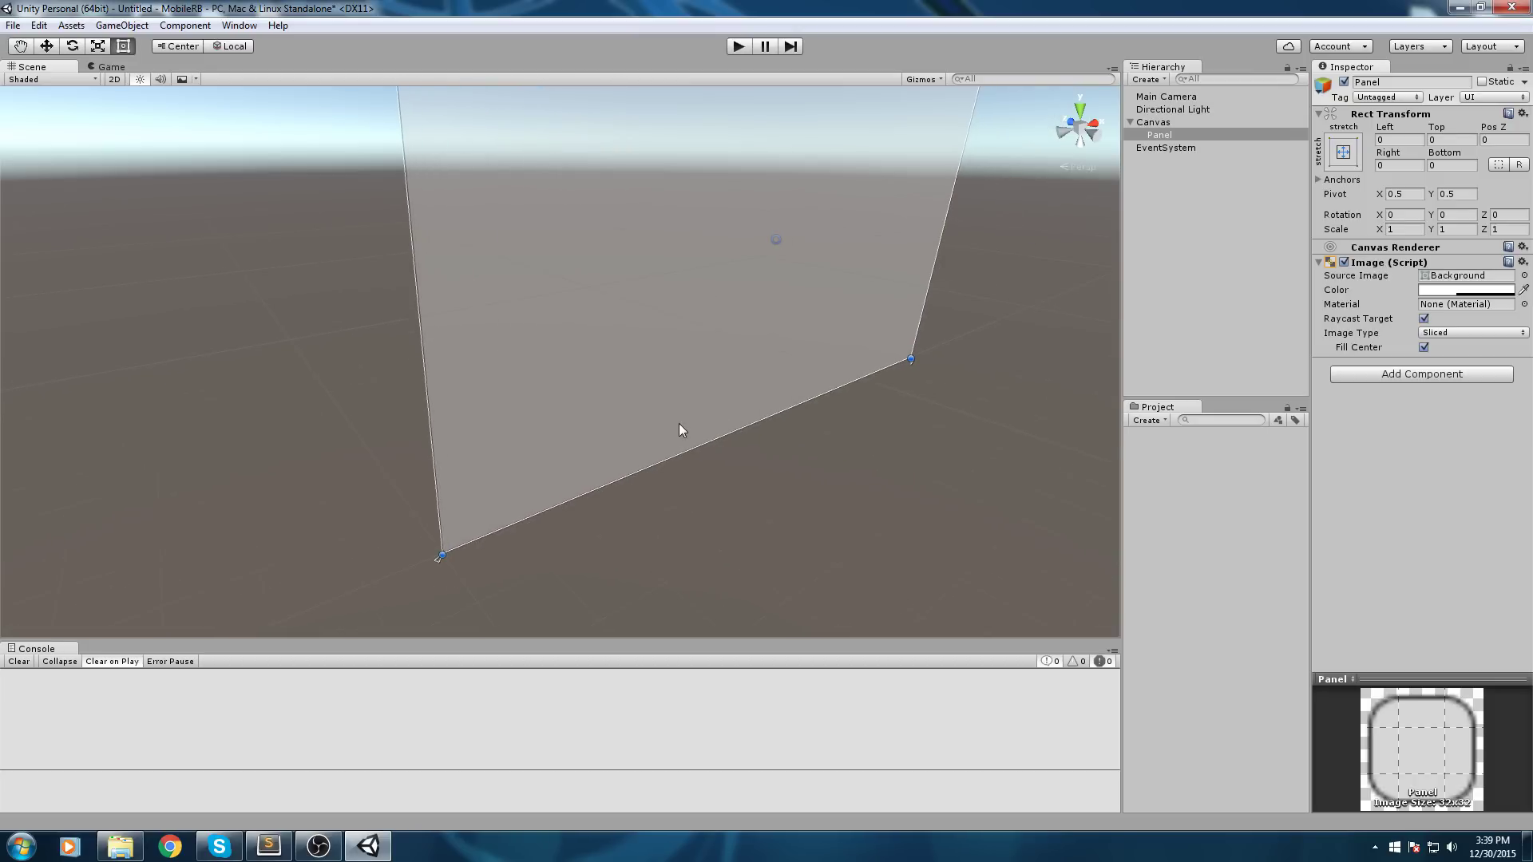
middle_click_drag(678, 423, 714, 402)
right_click_drag(714, 401, 643, 441)
middle_click_drag(594, 469, 471, 468)
scroll(586, 425, "down", 10)
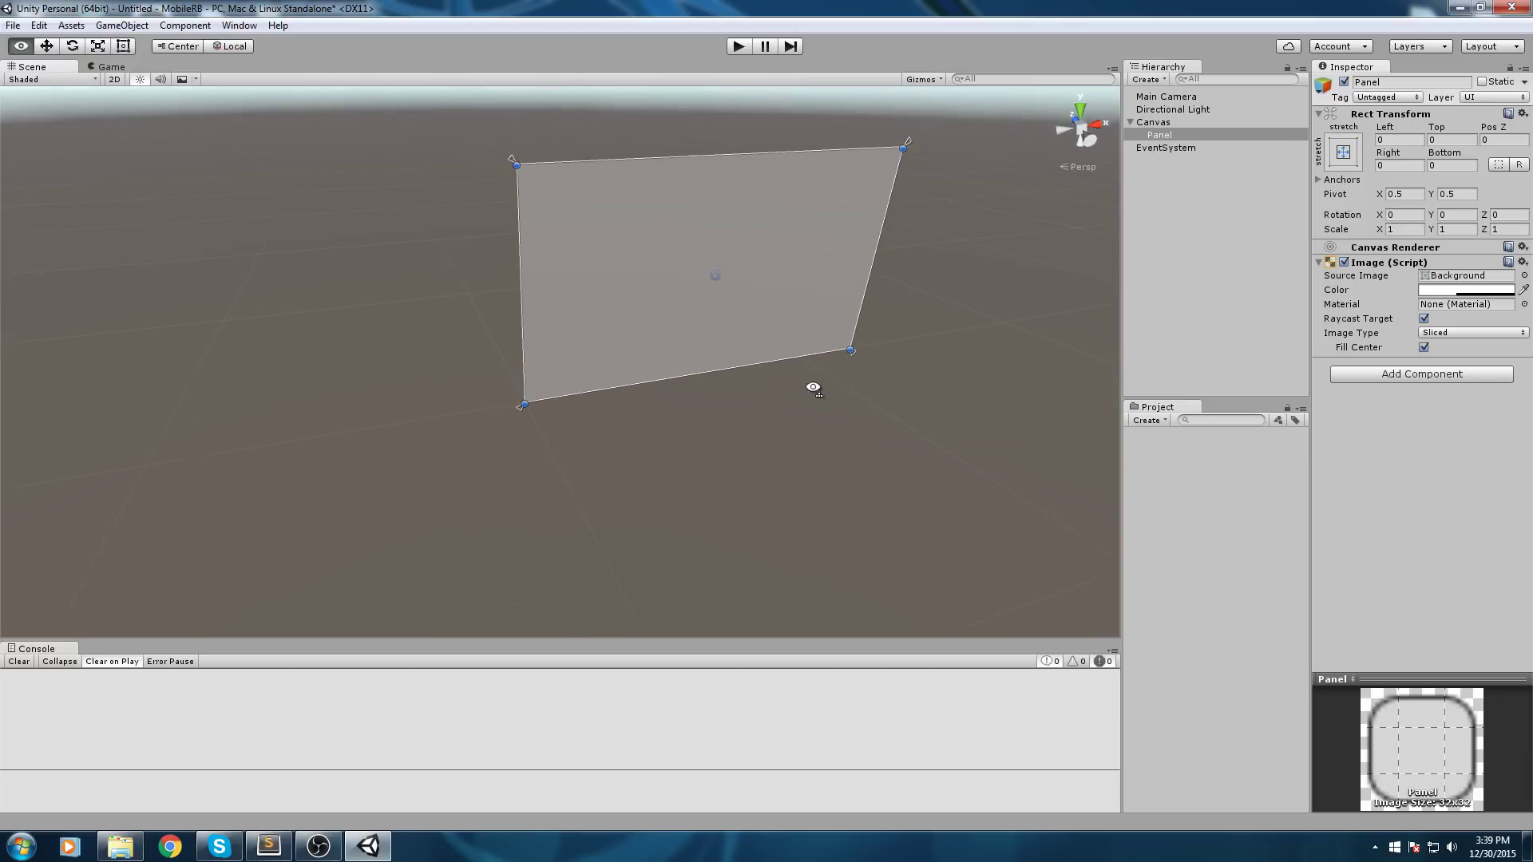
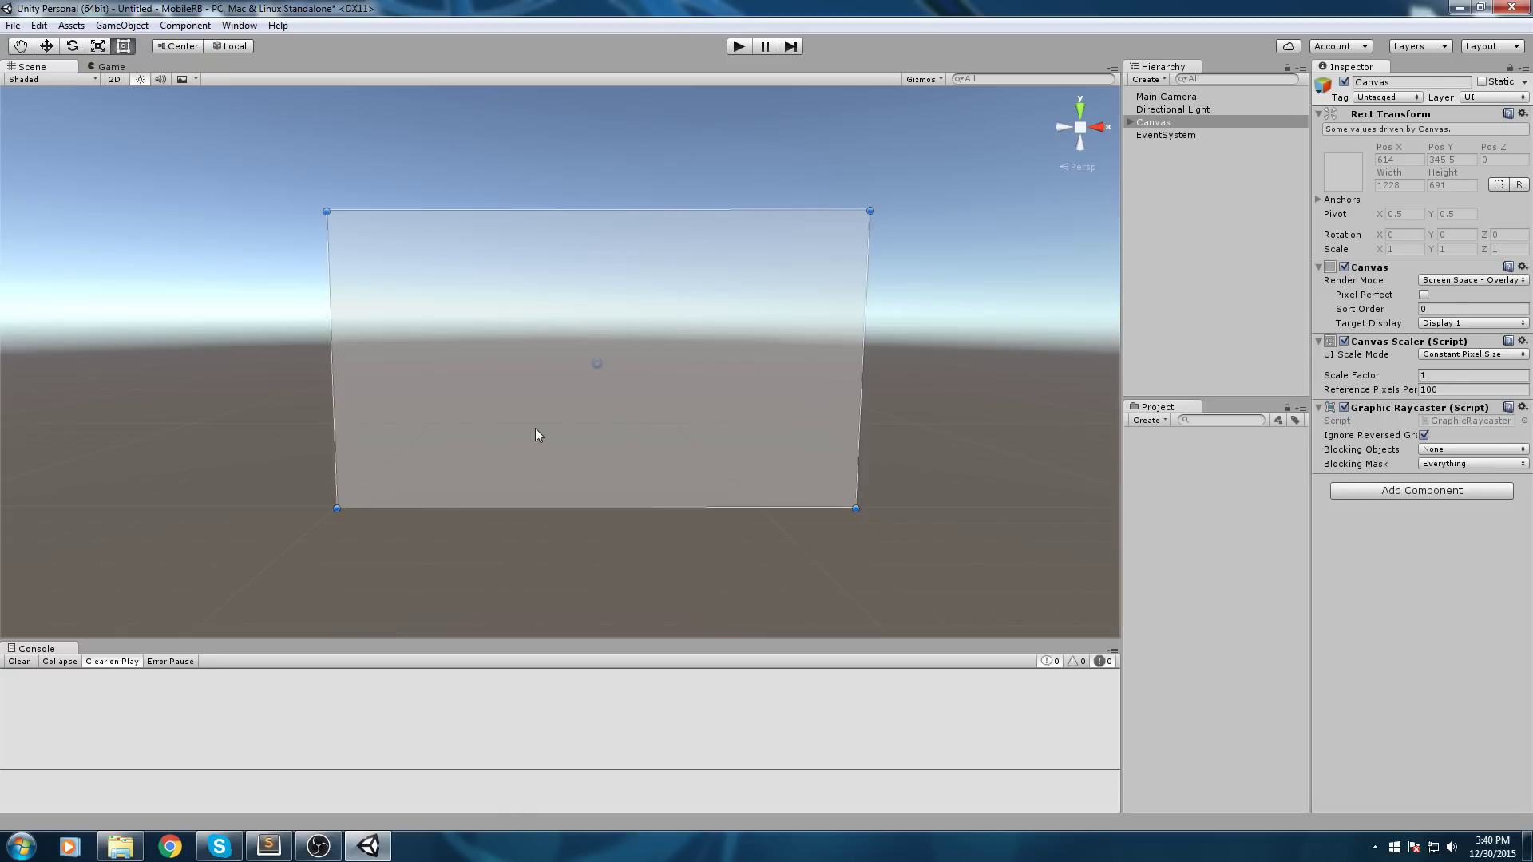
- Inspect the panel from the front along with the empty world and ground area around it
left_click(574, 347)
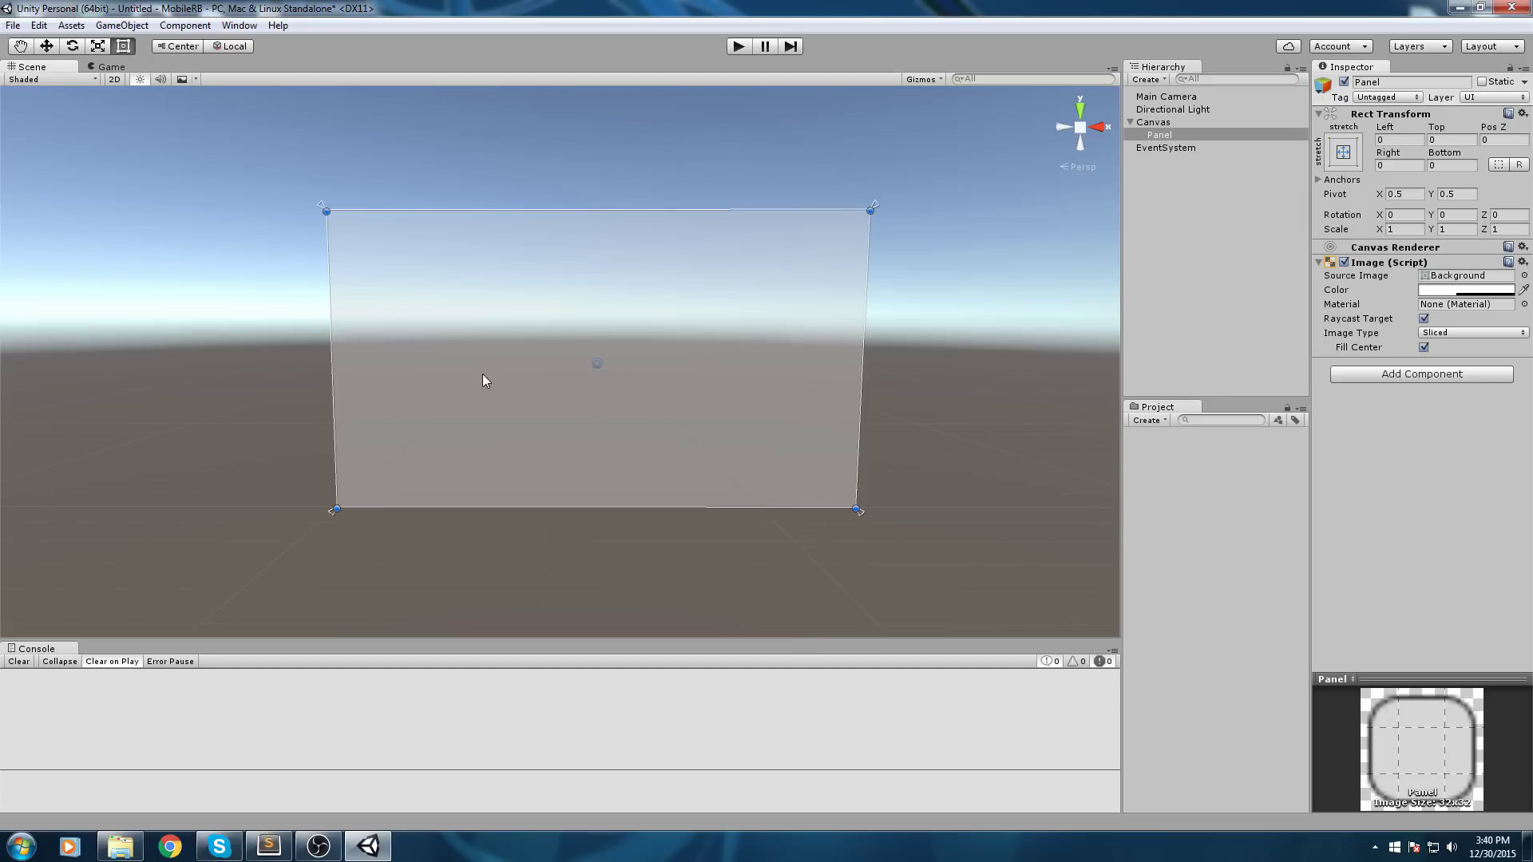
right_click_drag(486, 387, 862, 376)
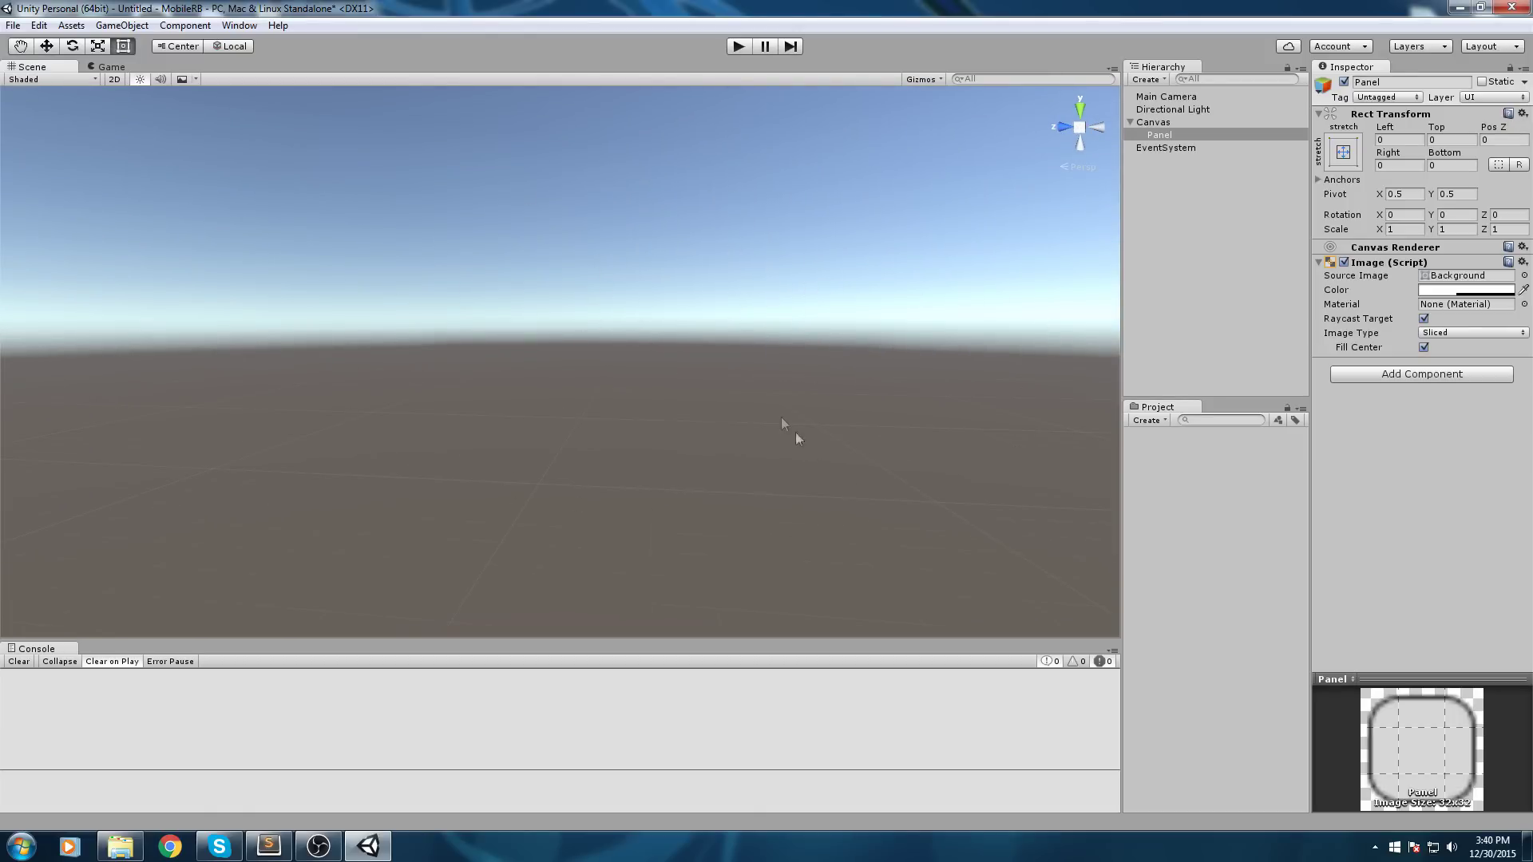
right_click_drag(421, 340, 539, 340)
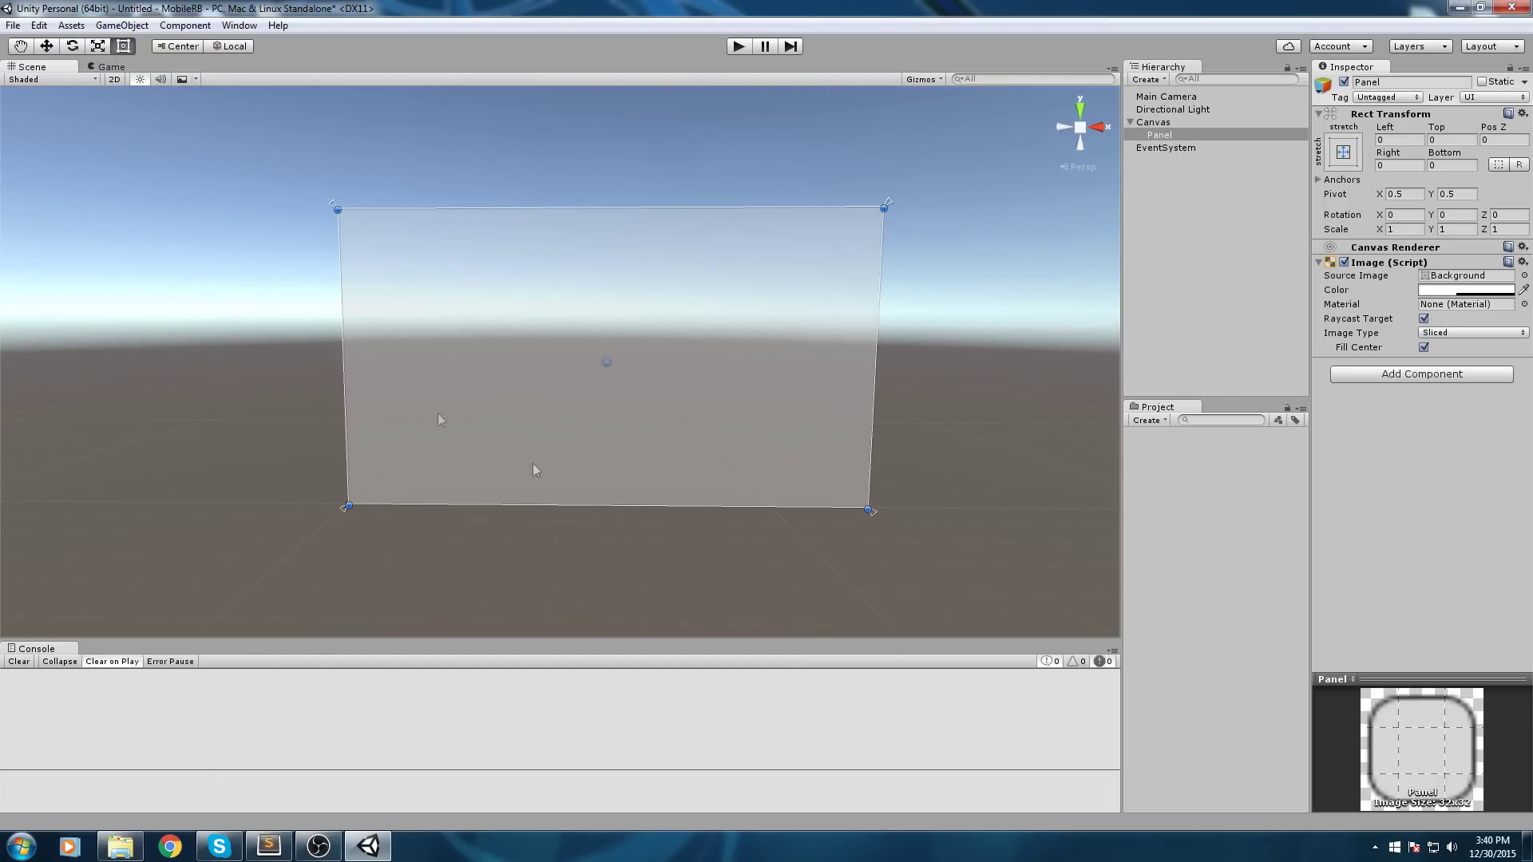
right_click_drag(404, 366, 14, 348)
right_click_drag(711, 360, 1106, 382)
middle_click_drag(831, 407, 868, 336)
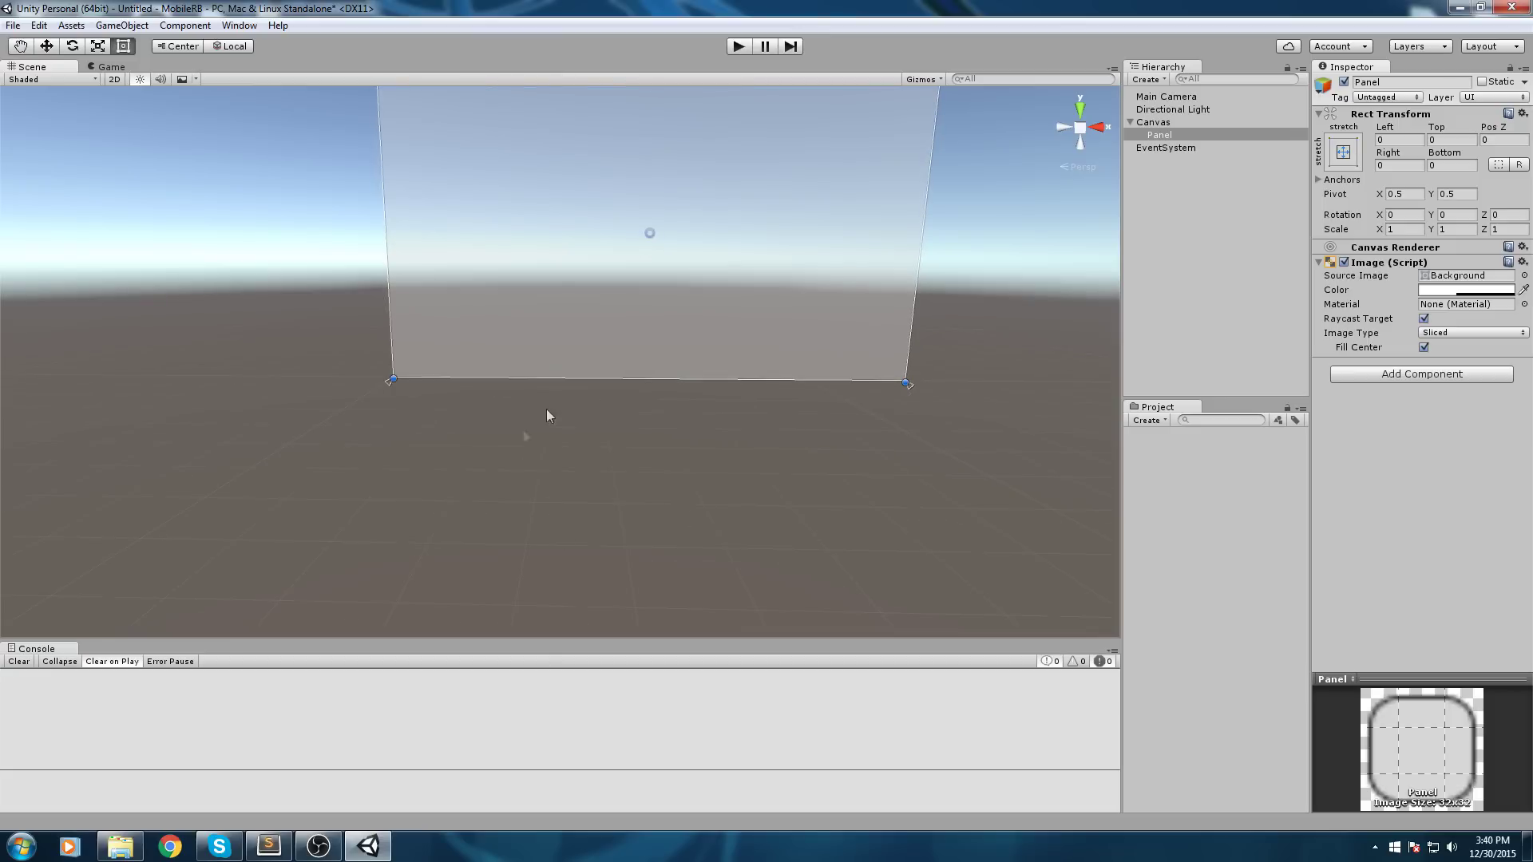
left_click_drag(593, 424, 675, 506)
left_click_drag(390, 409, 930, 566)
left_click_drag(474, 419, 827, 564)
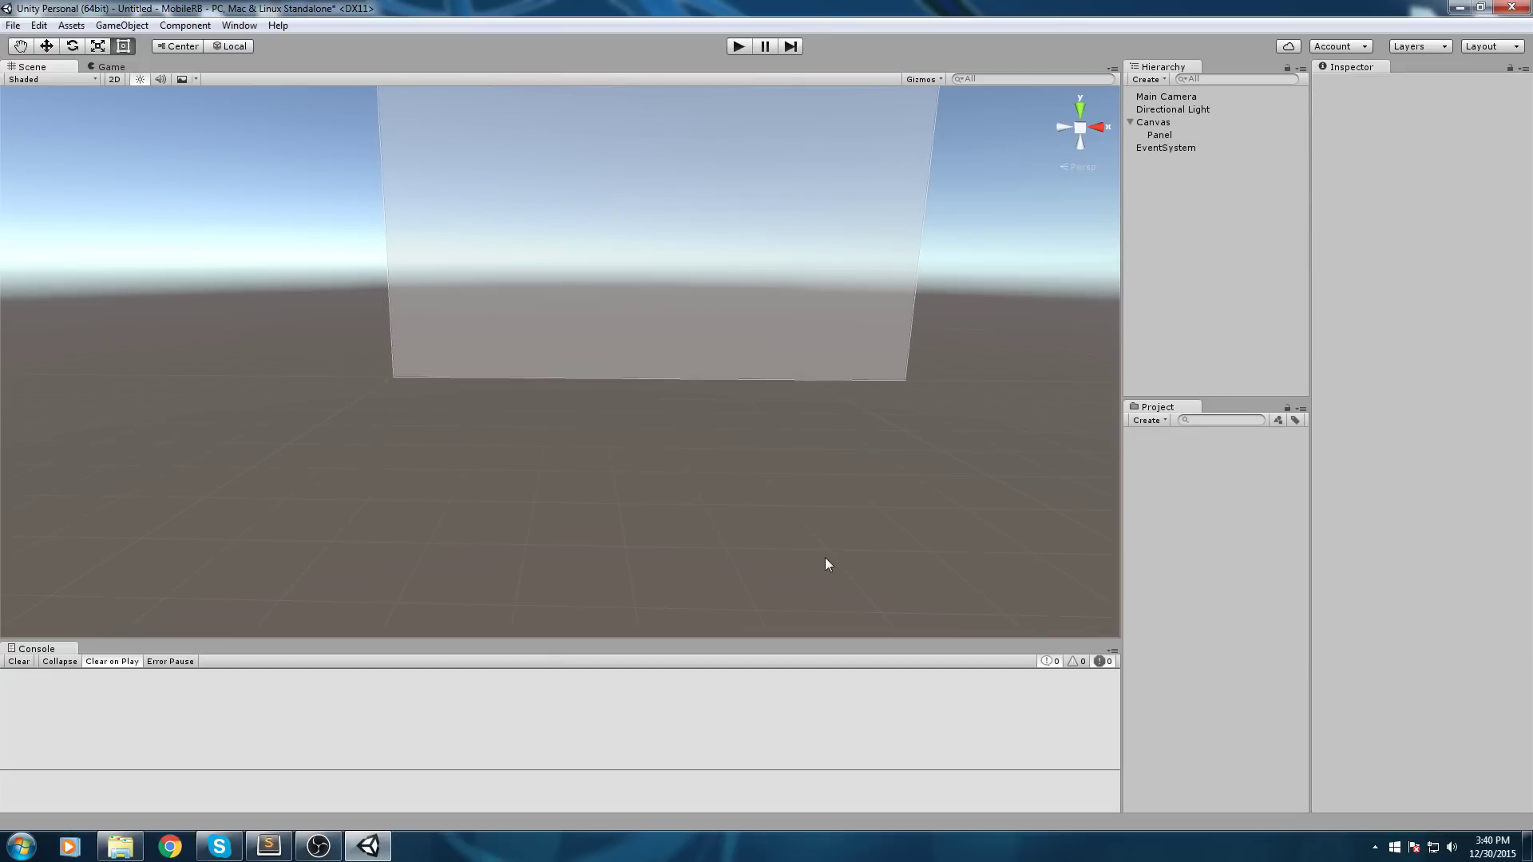
mouse_move(825, 561)
right_mouse_down()
mouse_move(862, 434)
mouse_move(826, 486)
right_mouse_up()
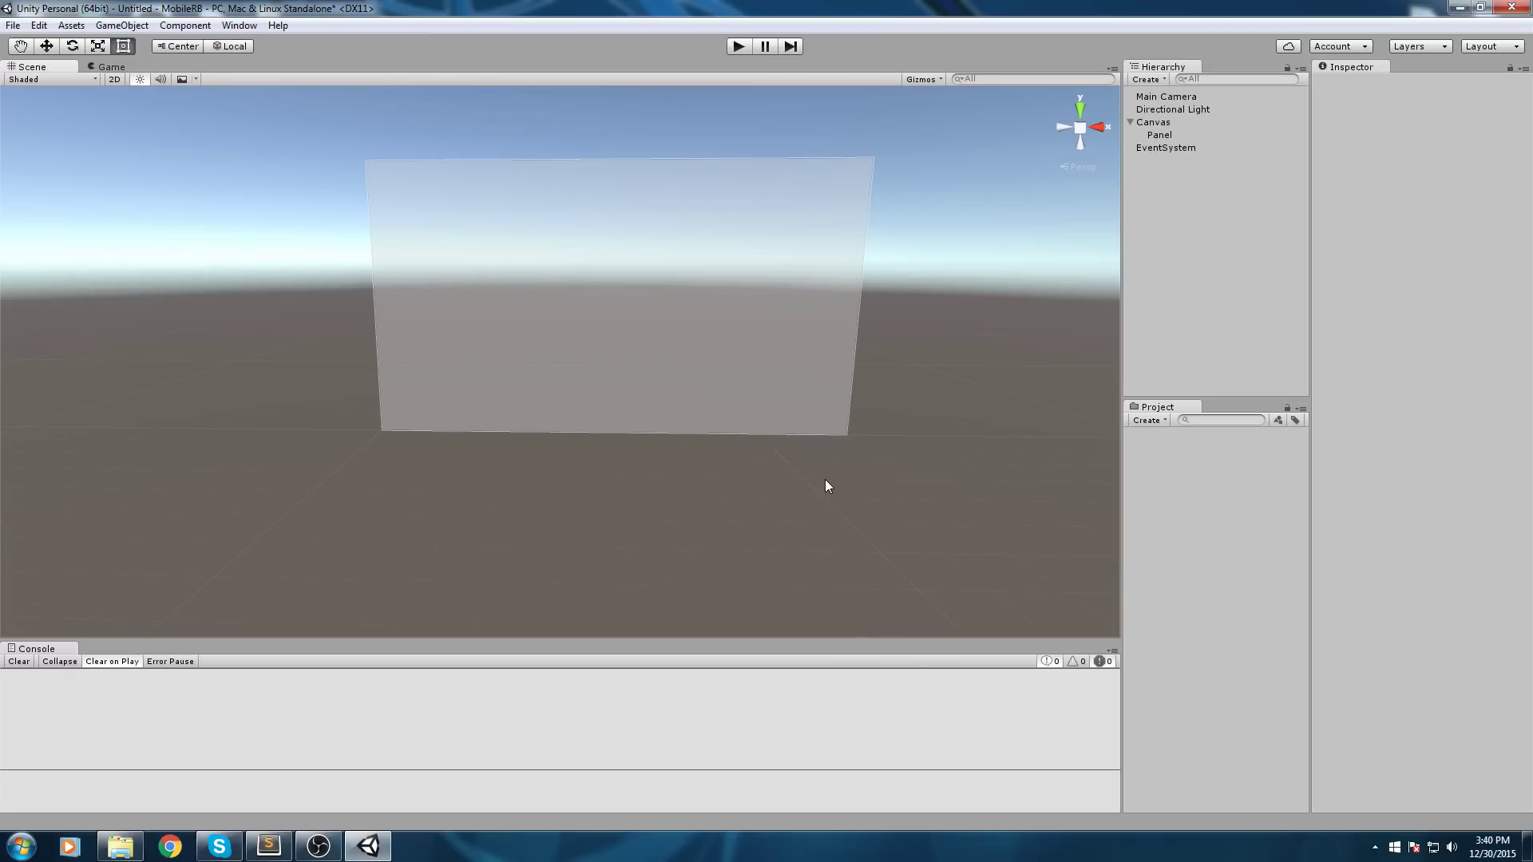
- Select the Canvas and set its Render Mode to World Space
double_click(1153, 122)
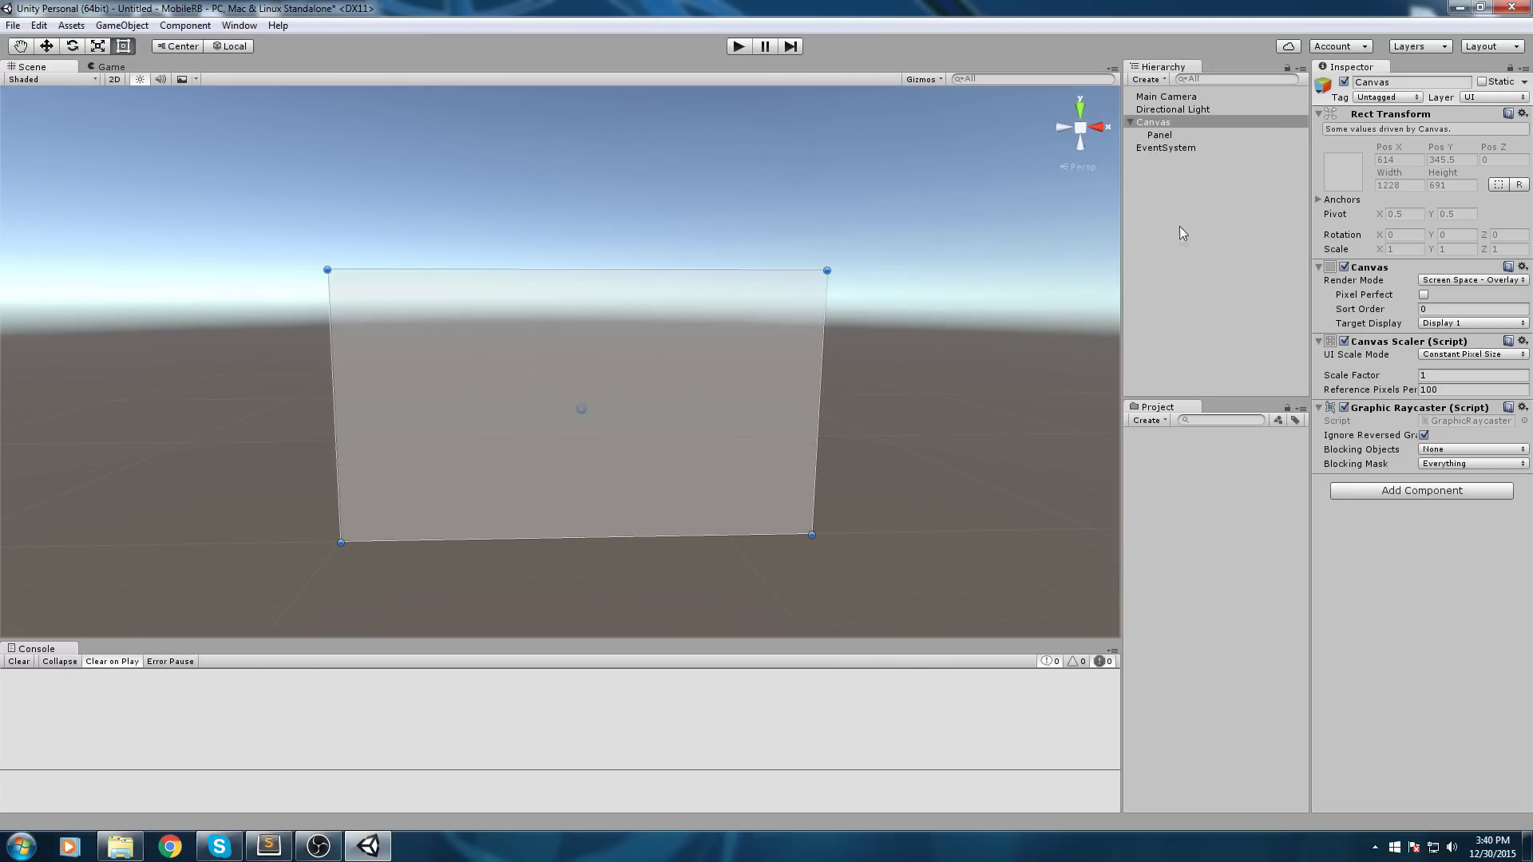
left_click(1447, 280)
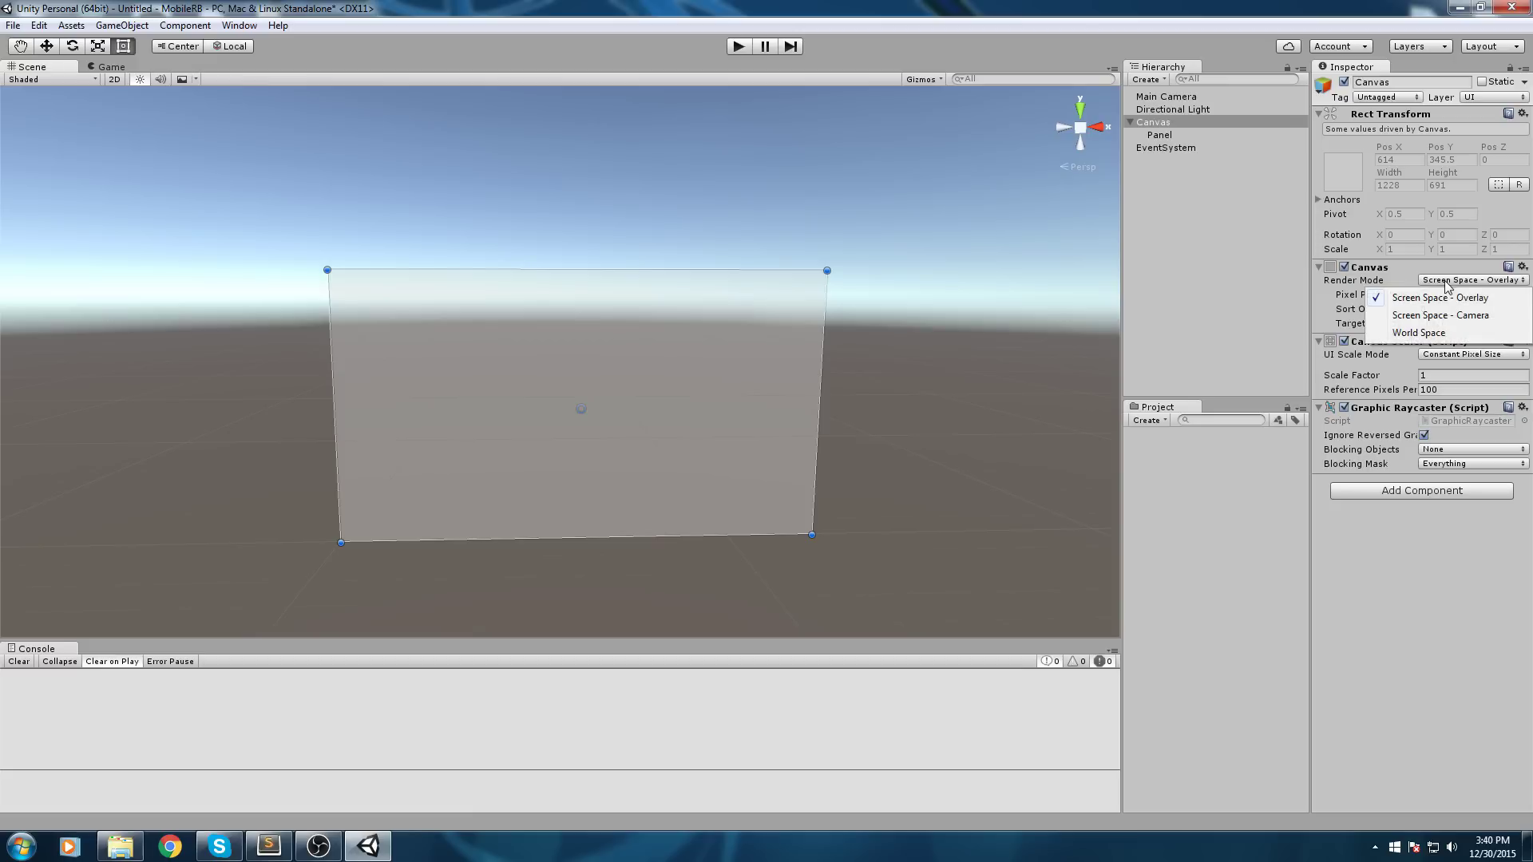
left_click(1447, 335)
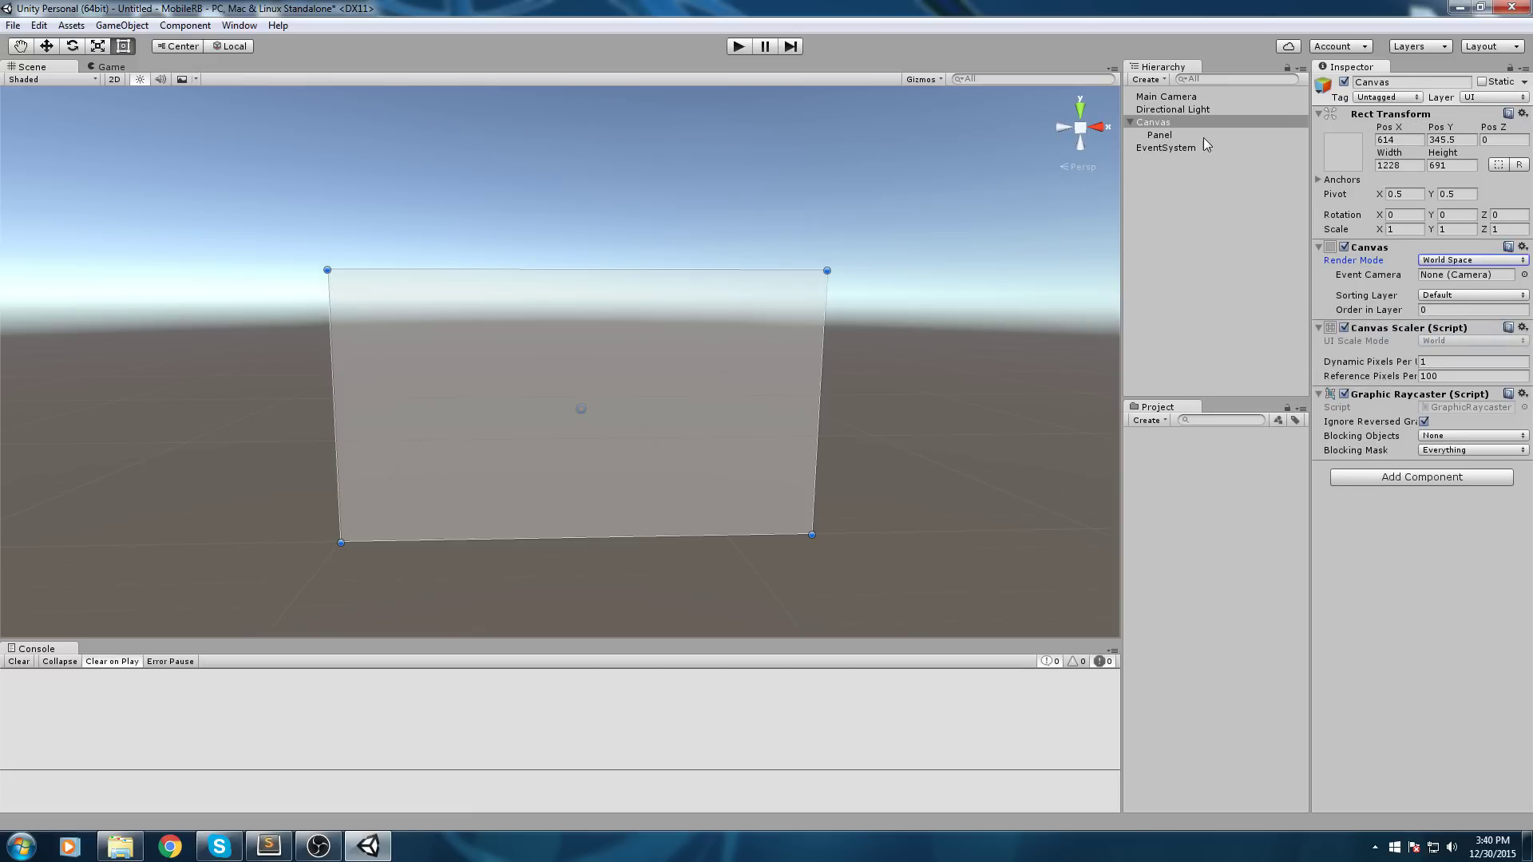
left_click(1159, 134)
key("e")
left_click_drag(682, 386, 639, 340)
key("r")
key("e")
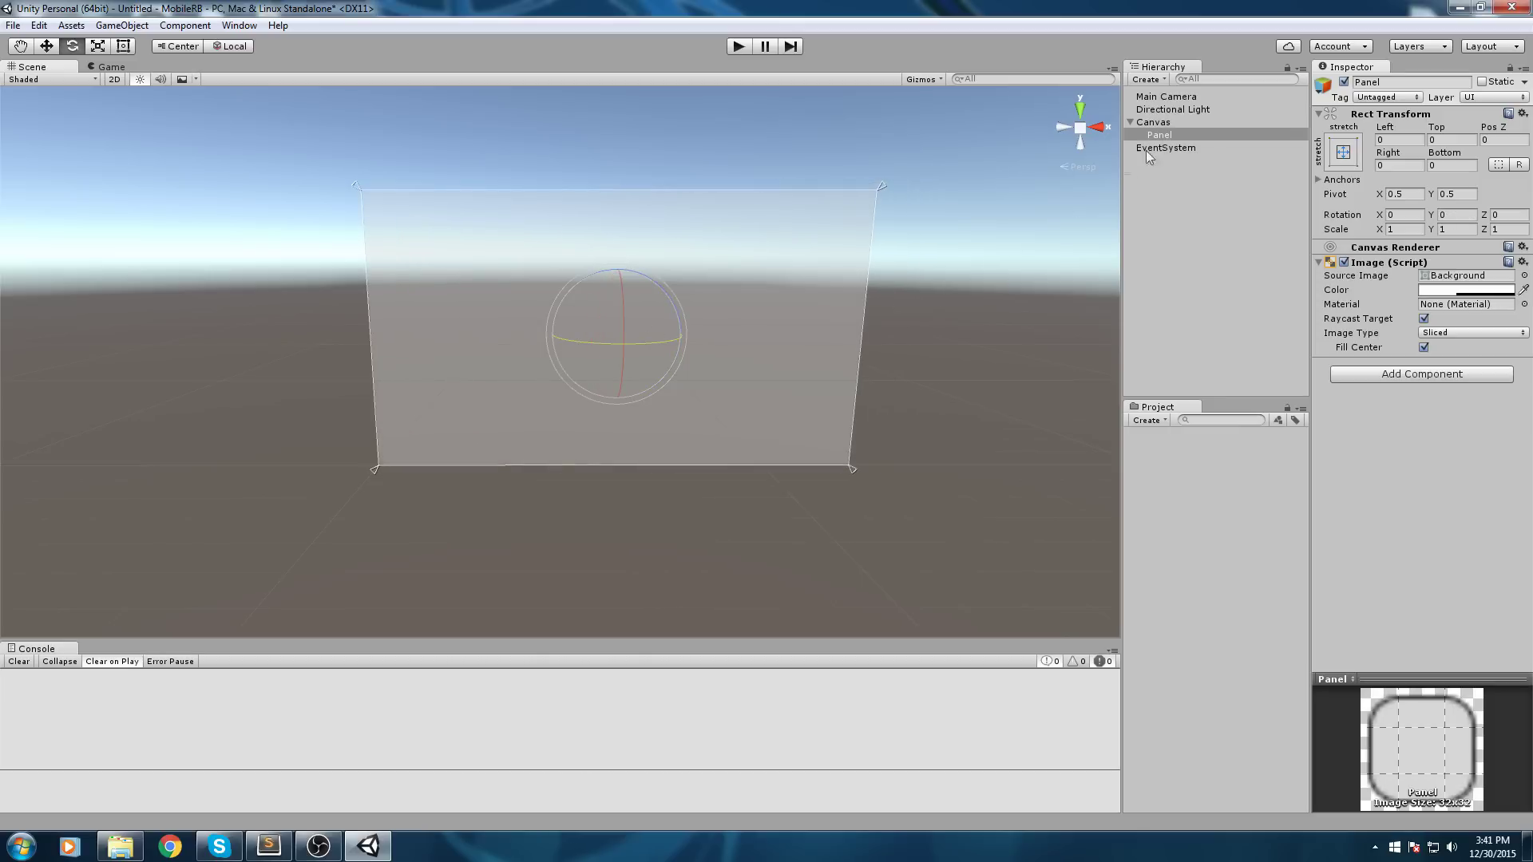
- Activate the Move tool for the Canvas and set its Pos X and Pos Y to 0
left_click(1162, 126)
middle_click_drag(875, 194, 900, 219)
right_click_drag(855, 216, 878, 243)
middle_click_drag(878, 243, 898, 299)
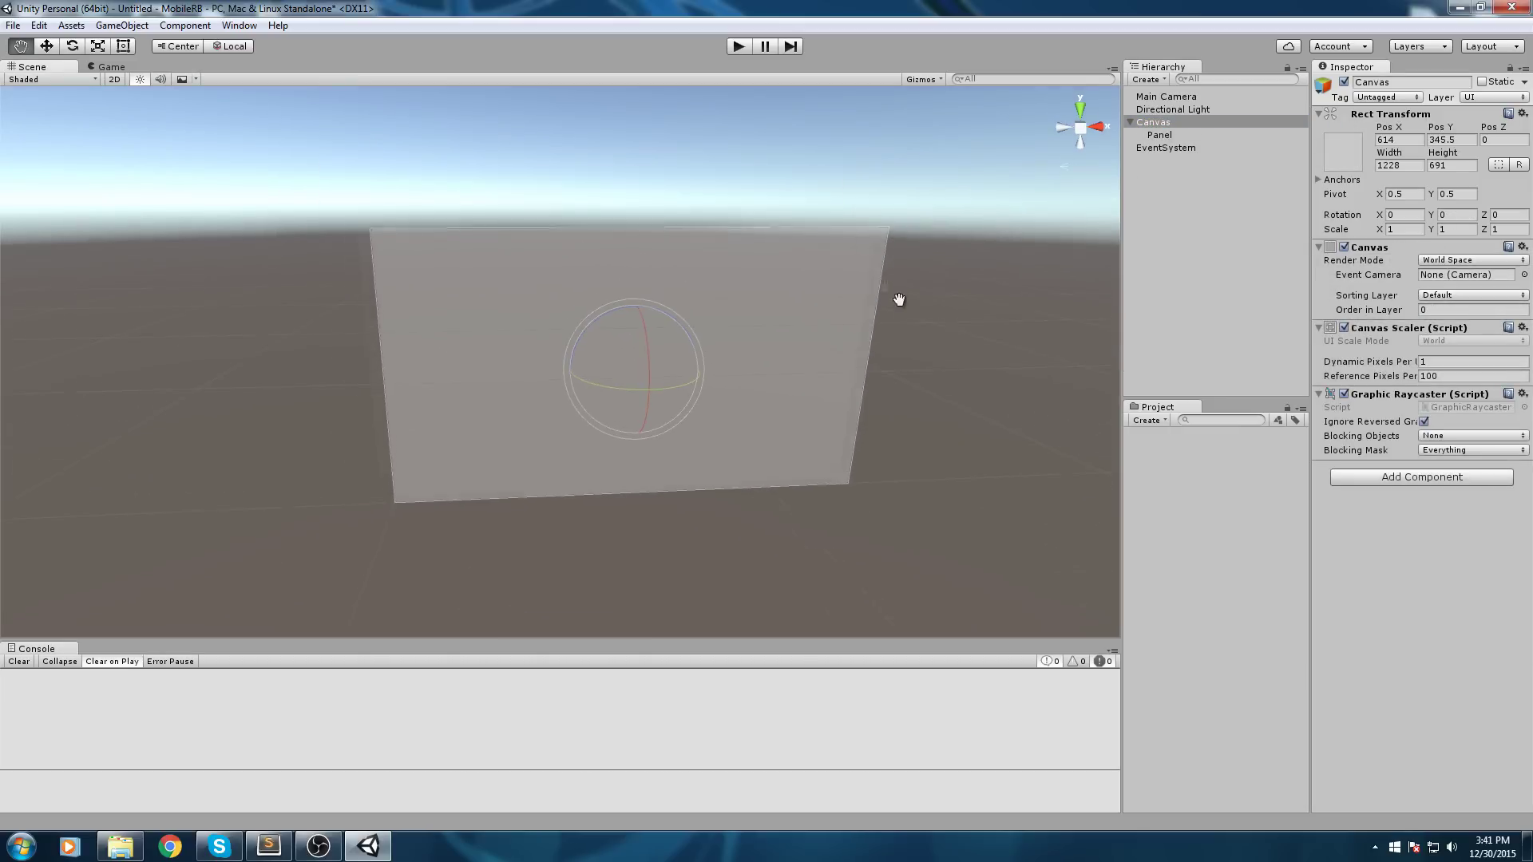
key("w")
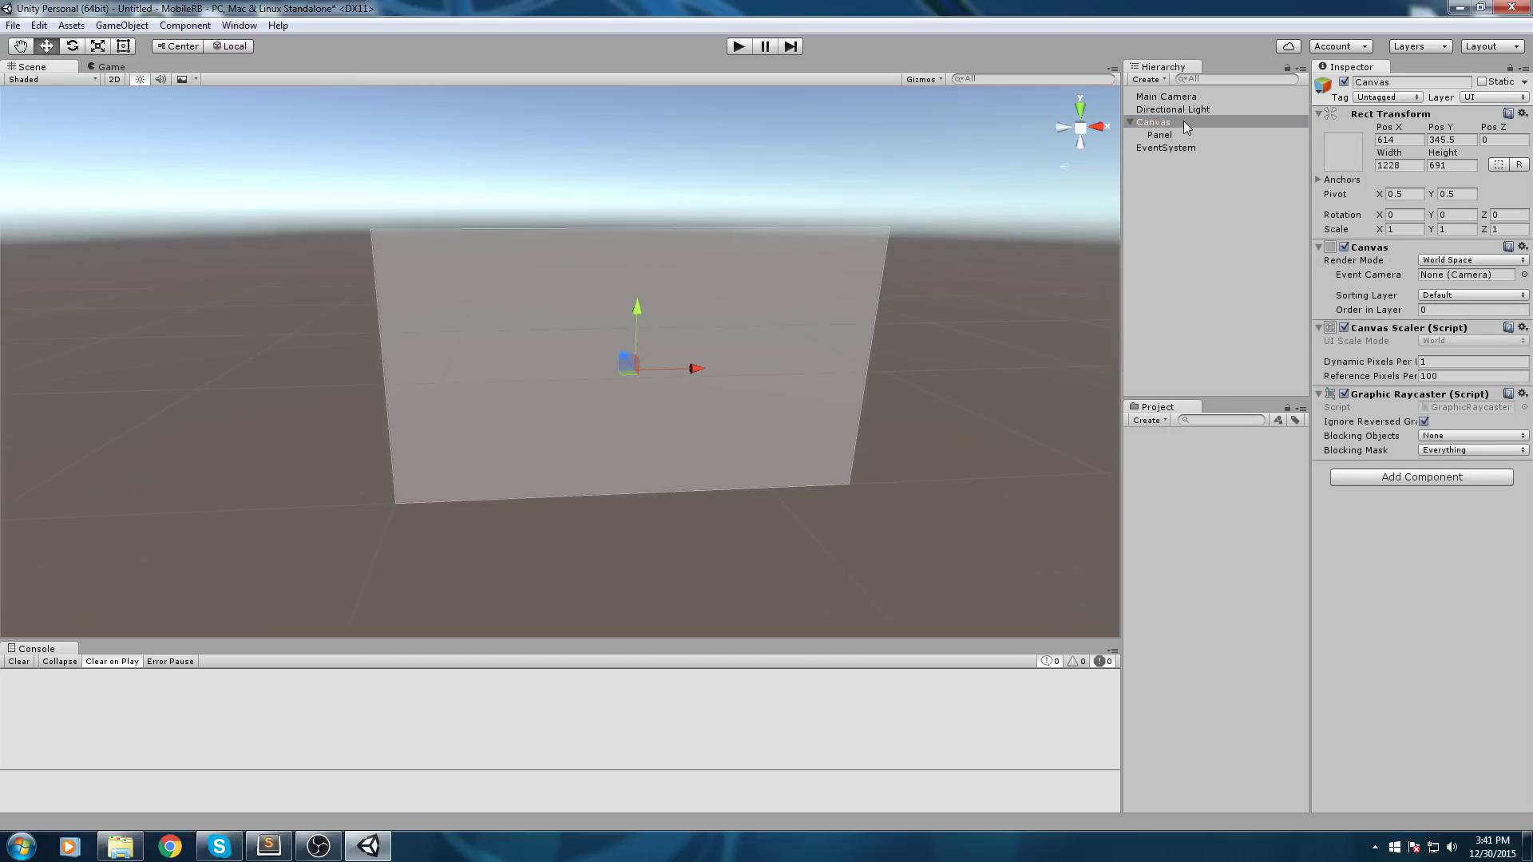
left_click(1169, 134)
left_click(1170, 122)
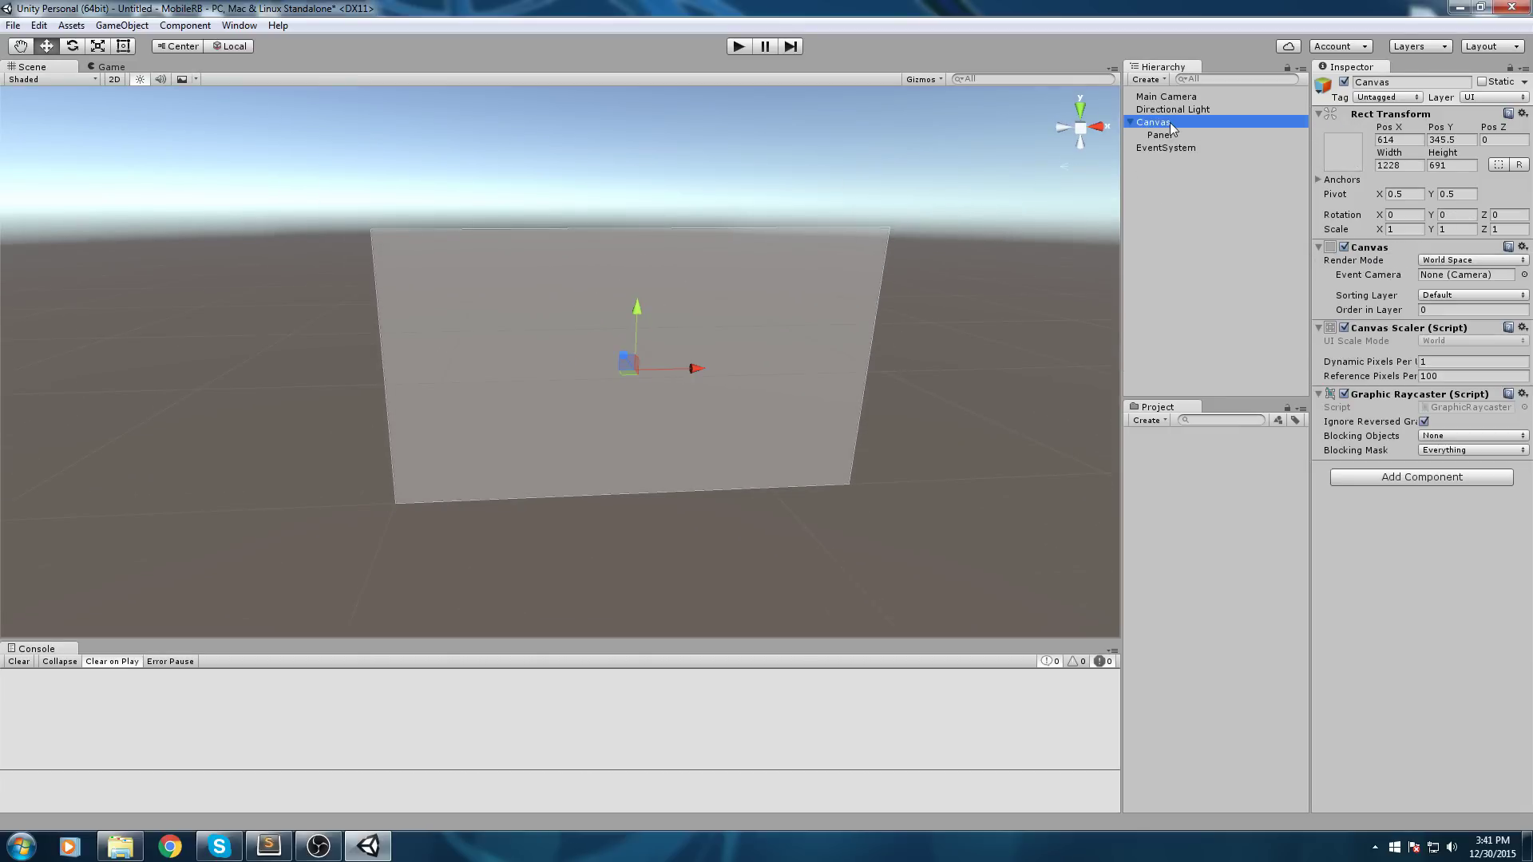
left_click(1393, 138)
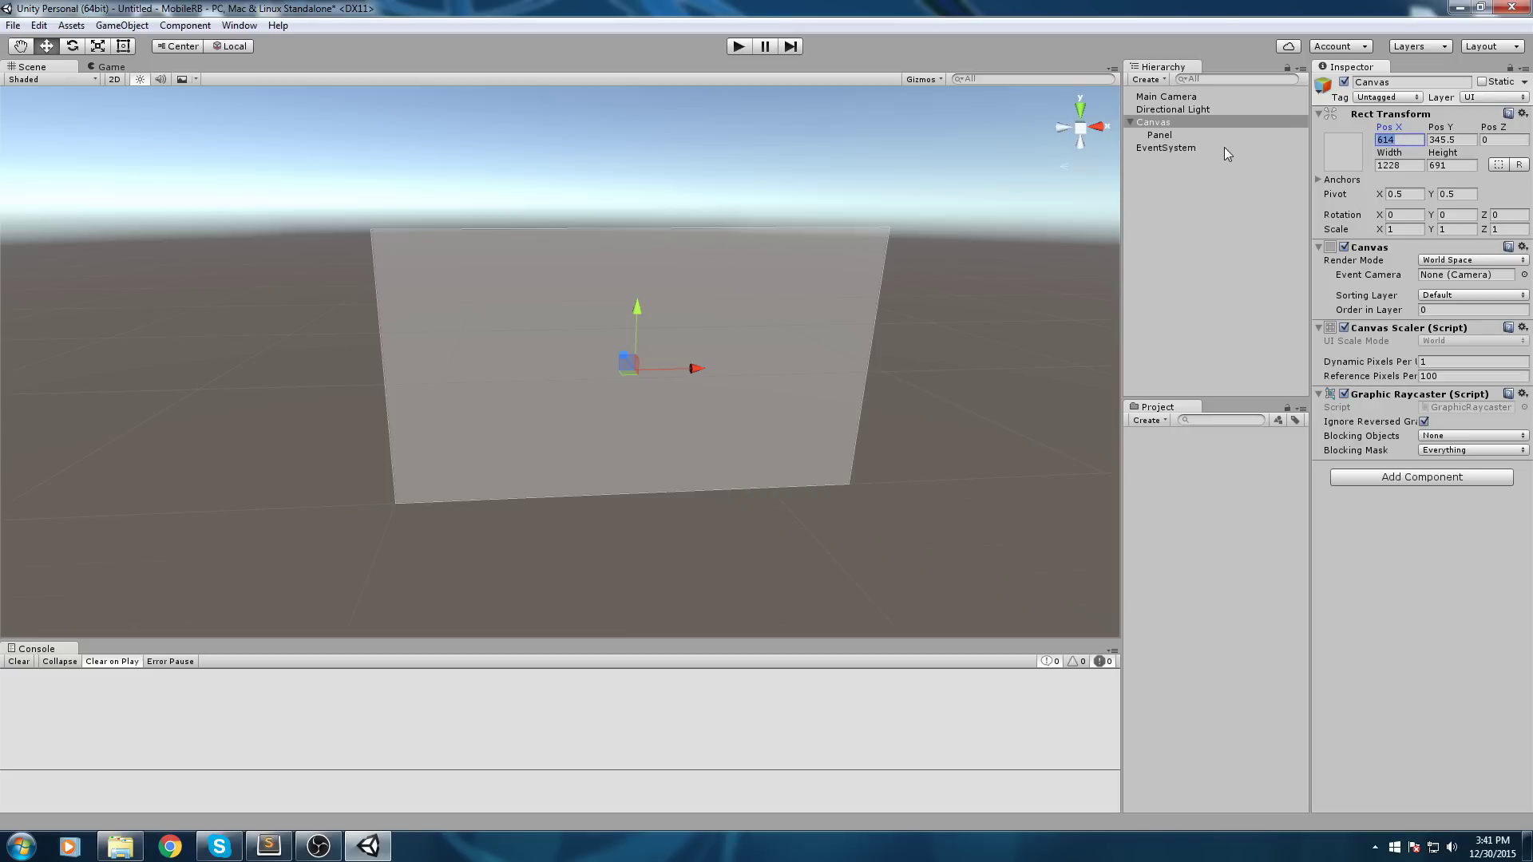
type("0")
key("Tab")
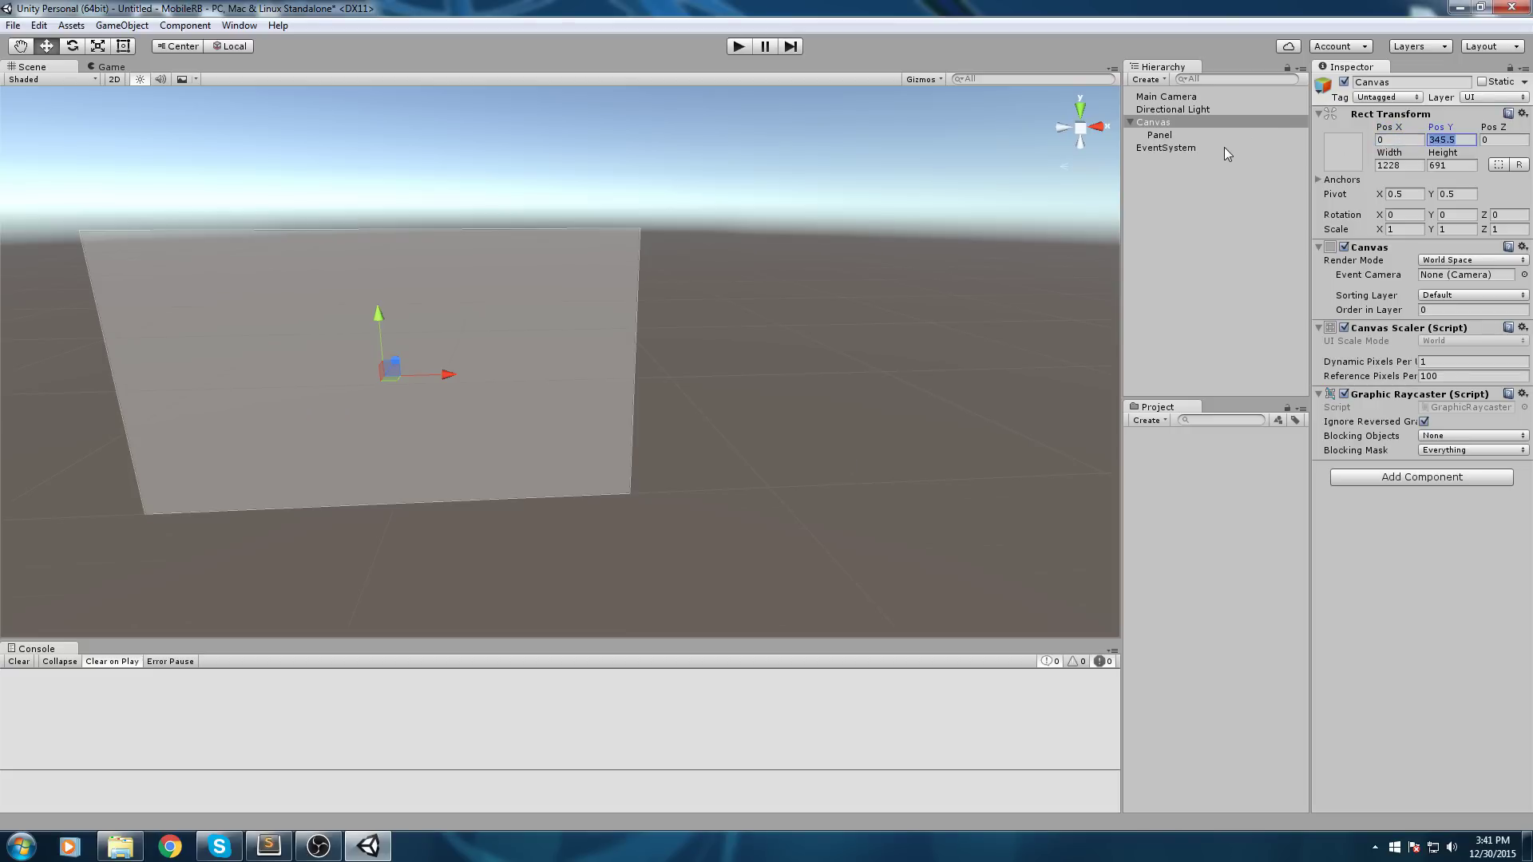
type("0")
key("Tab")
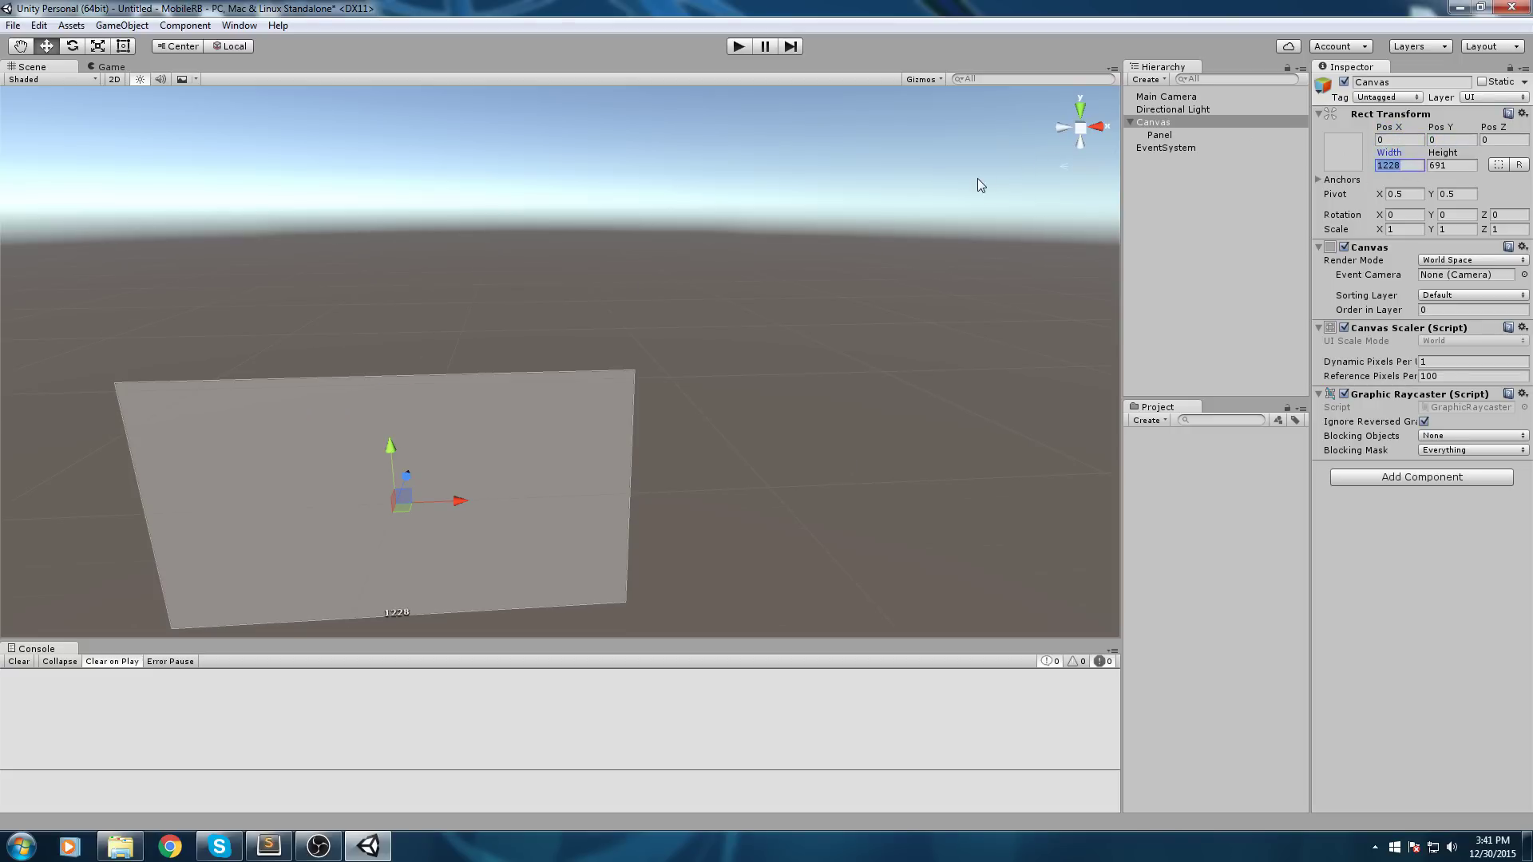
- Set the Canvas's width and height to 0
type("0")
key("Tab")
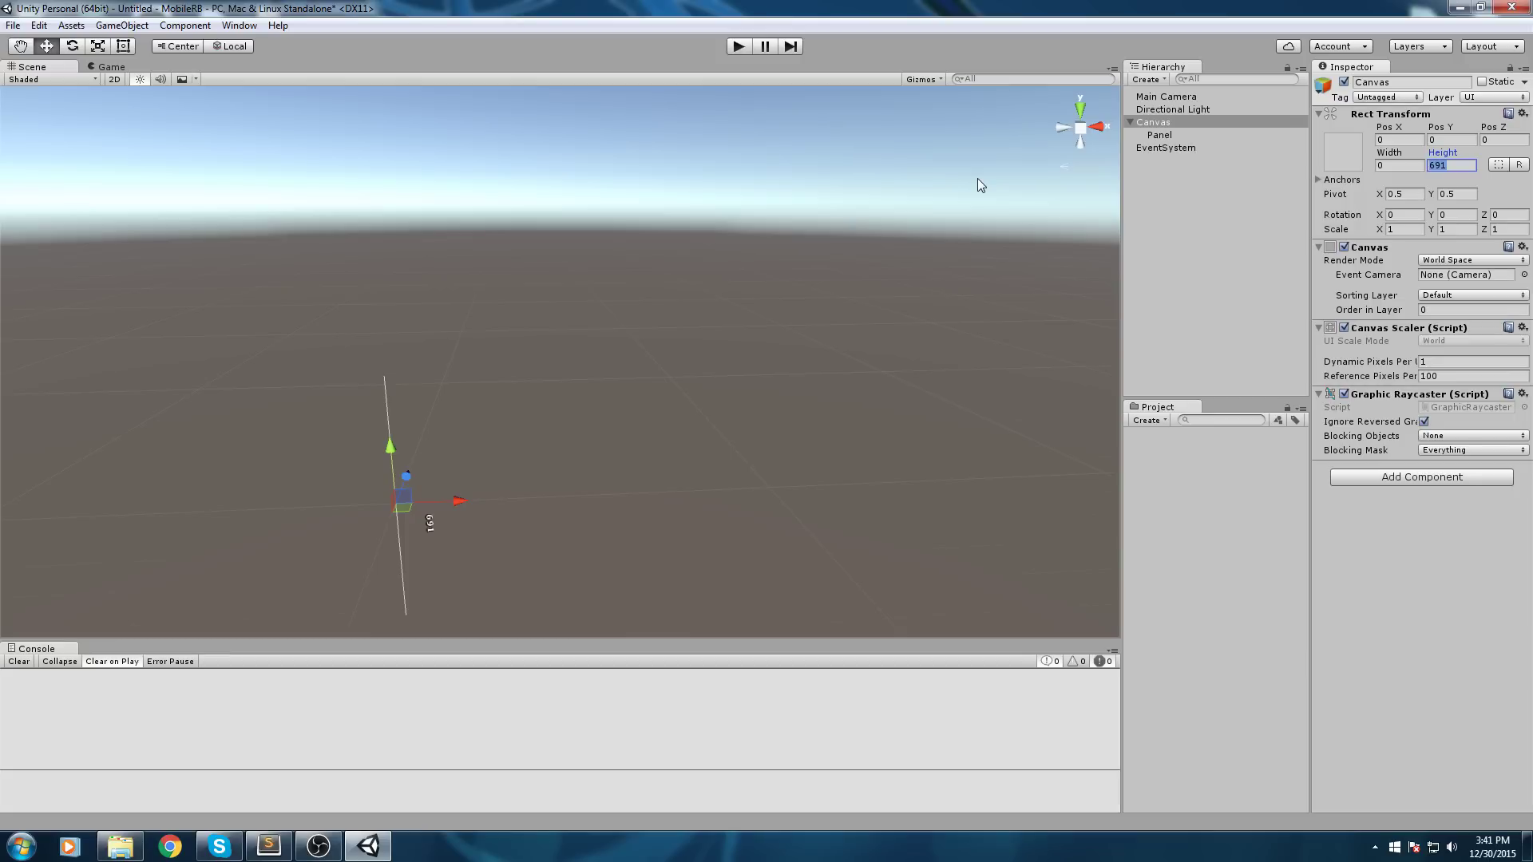
type("0")
middle_click_drag(548, 471, 649, 380)
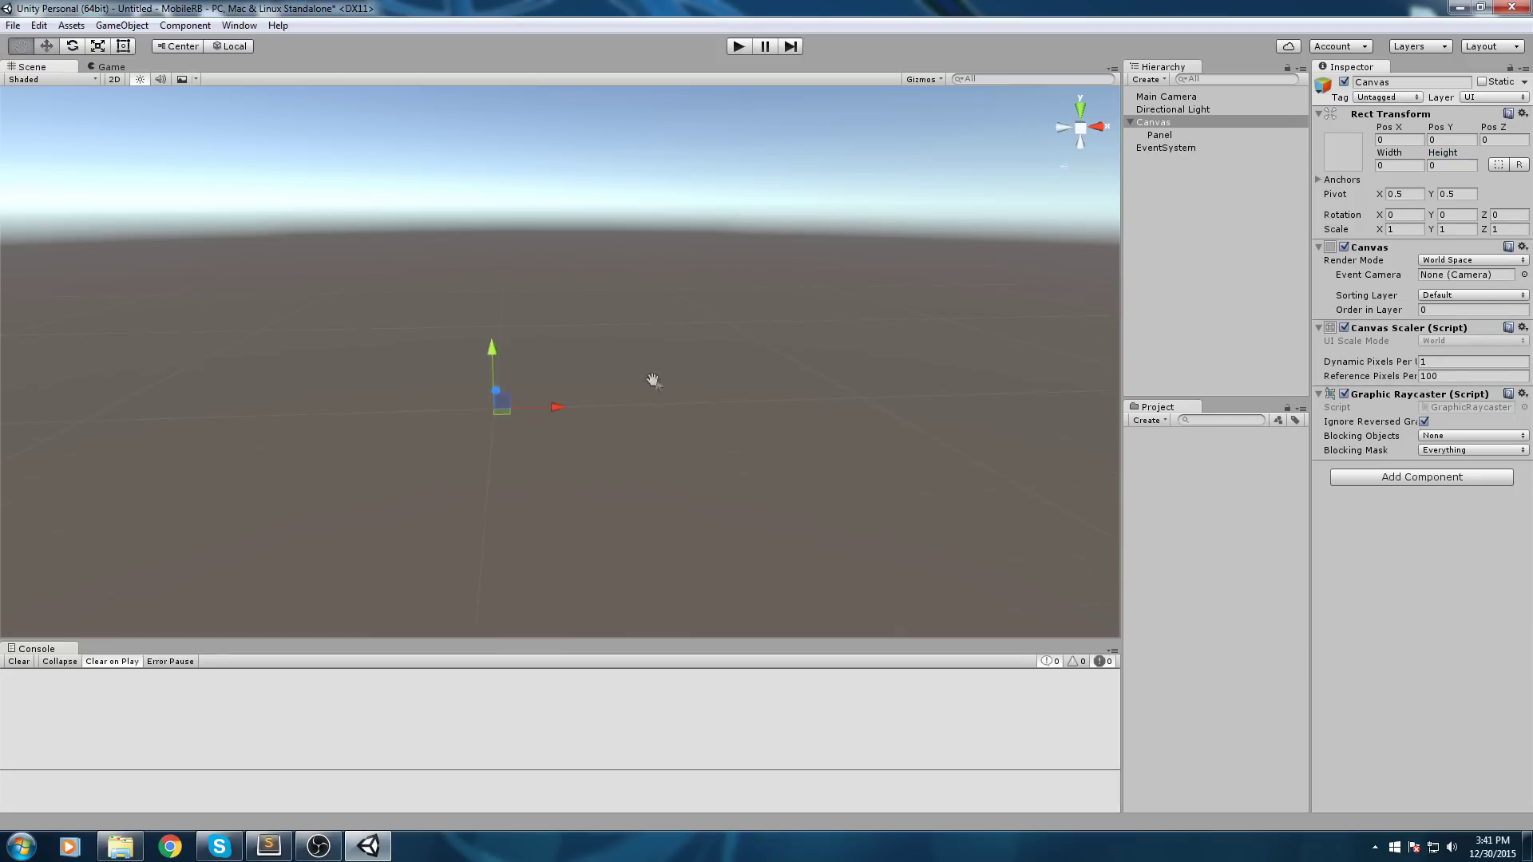
right_click_drag(634, 409, 595, 423)
scroll(596, 423, "up", 10)
right_click(493, 396)
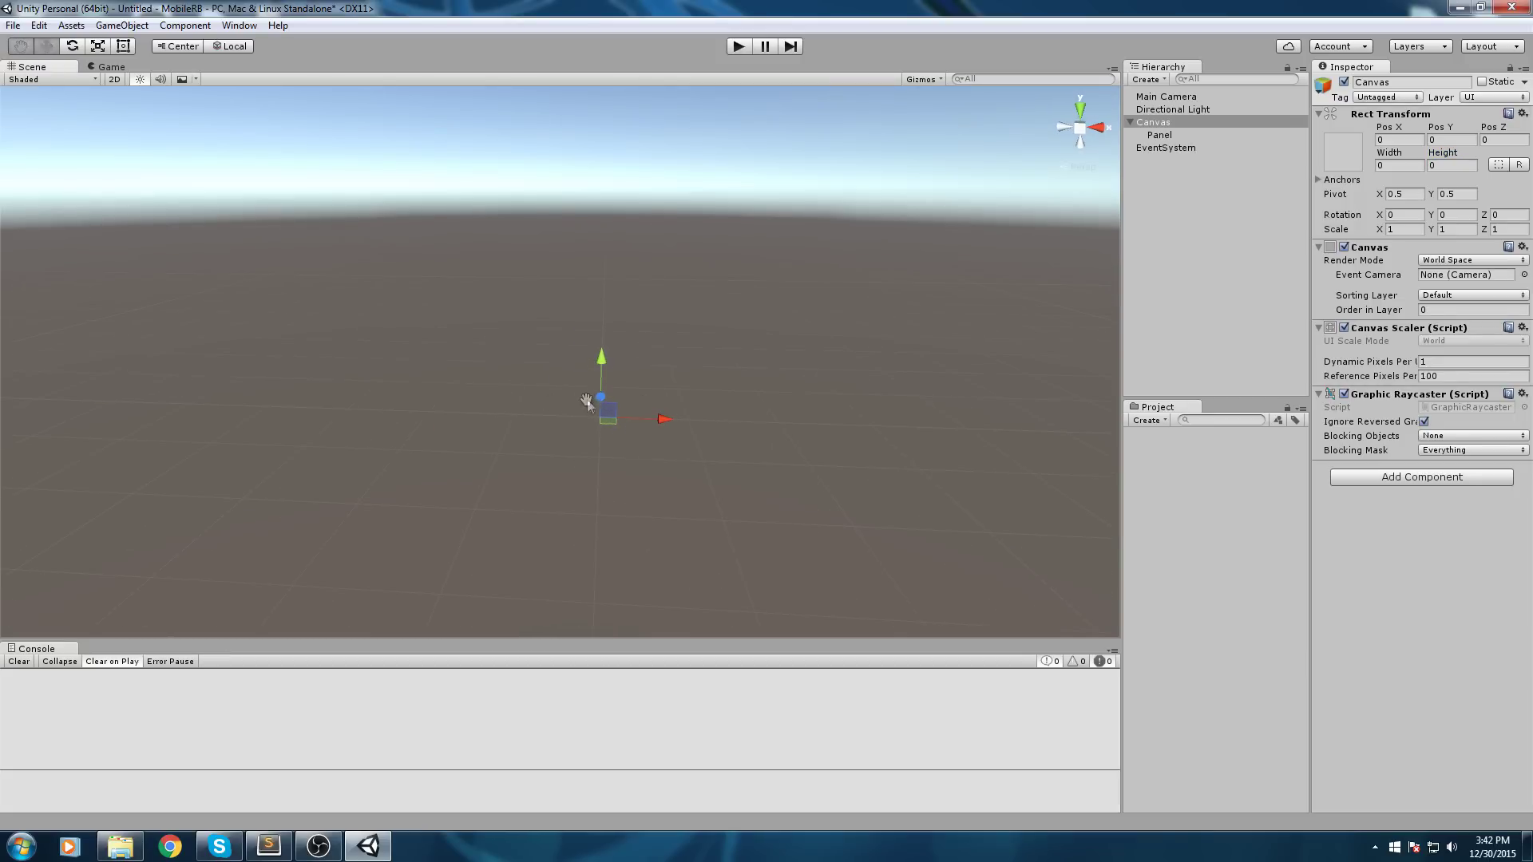
- Rename the Canvas object as UI Container
right_click_drag(659, 443, 668, 471)
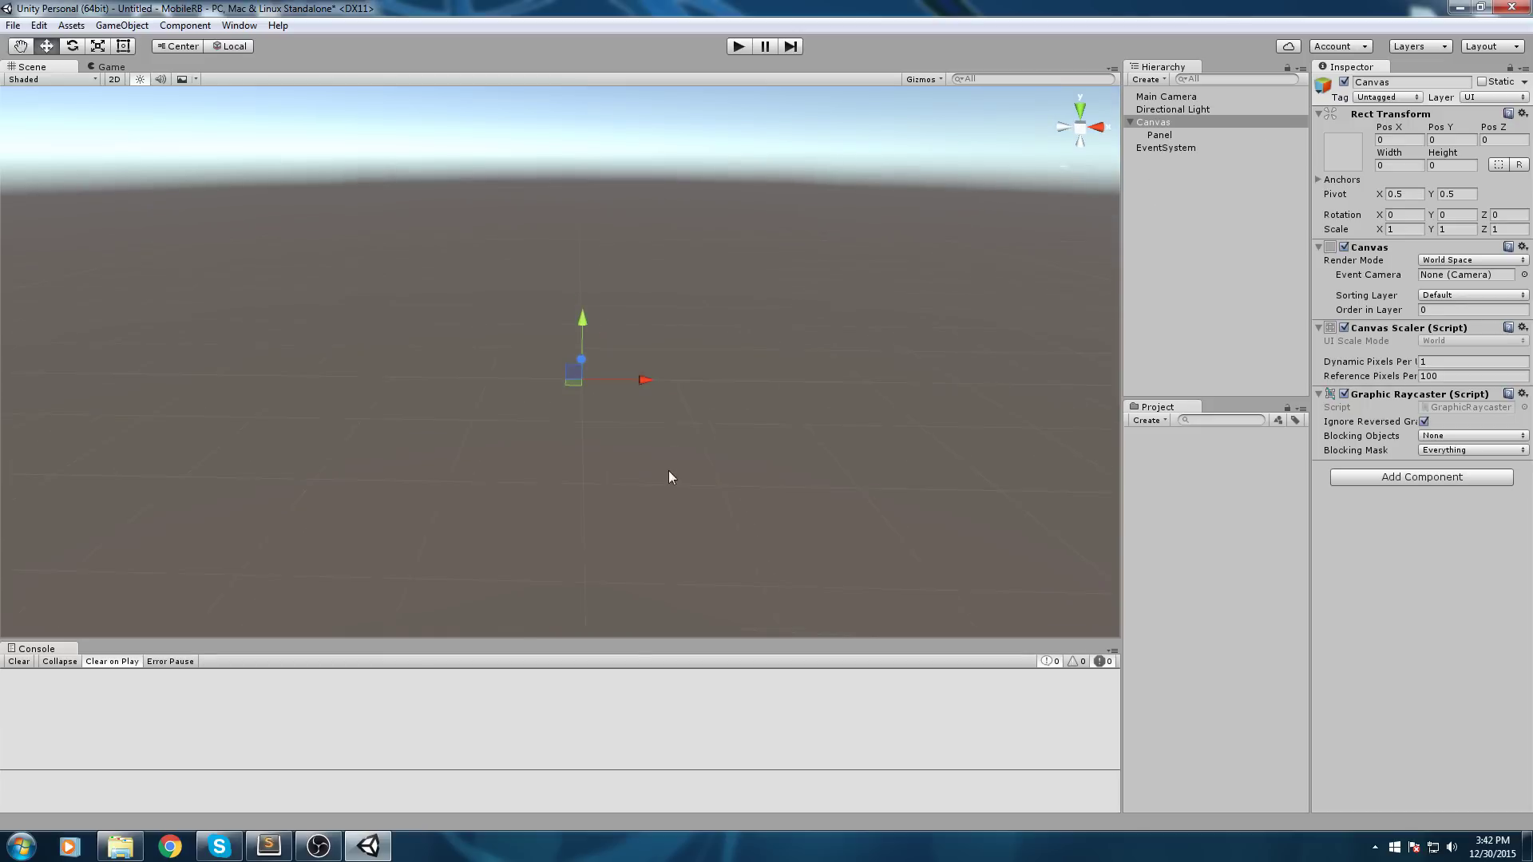
left_click(1185, 123)
left_click(1175, 126)
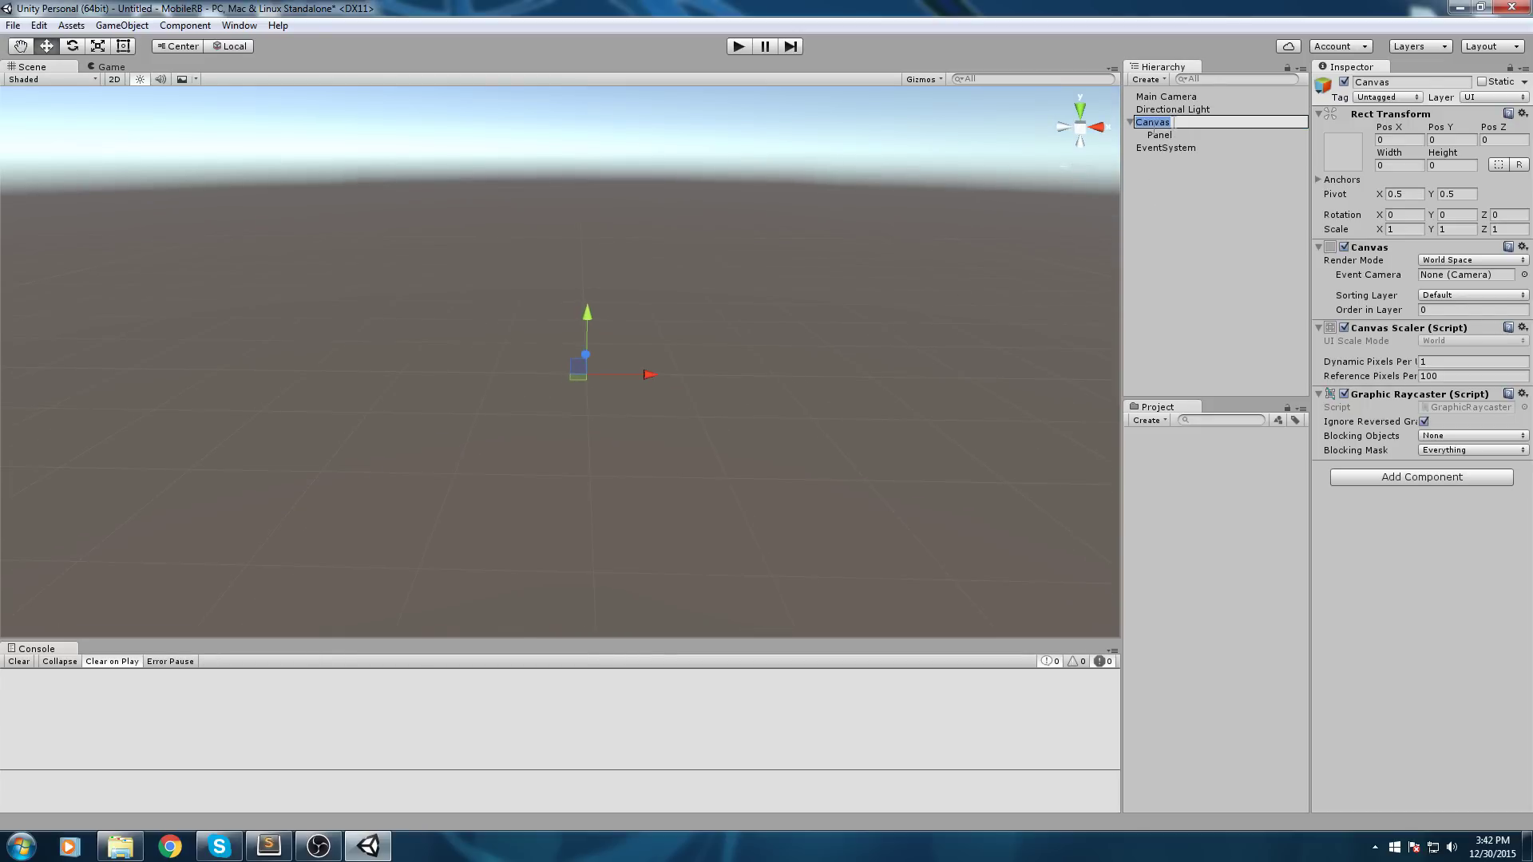
type("UI Gontainer")
key("Return")
- Set the Panel's anchor preset to middle center, along with its pivot
left_click(1160, 137)
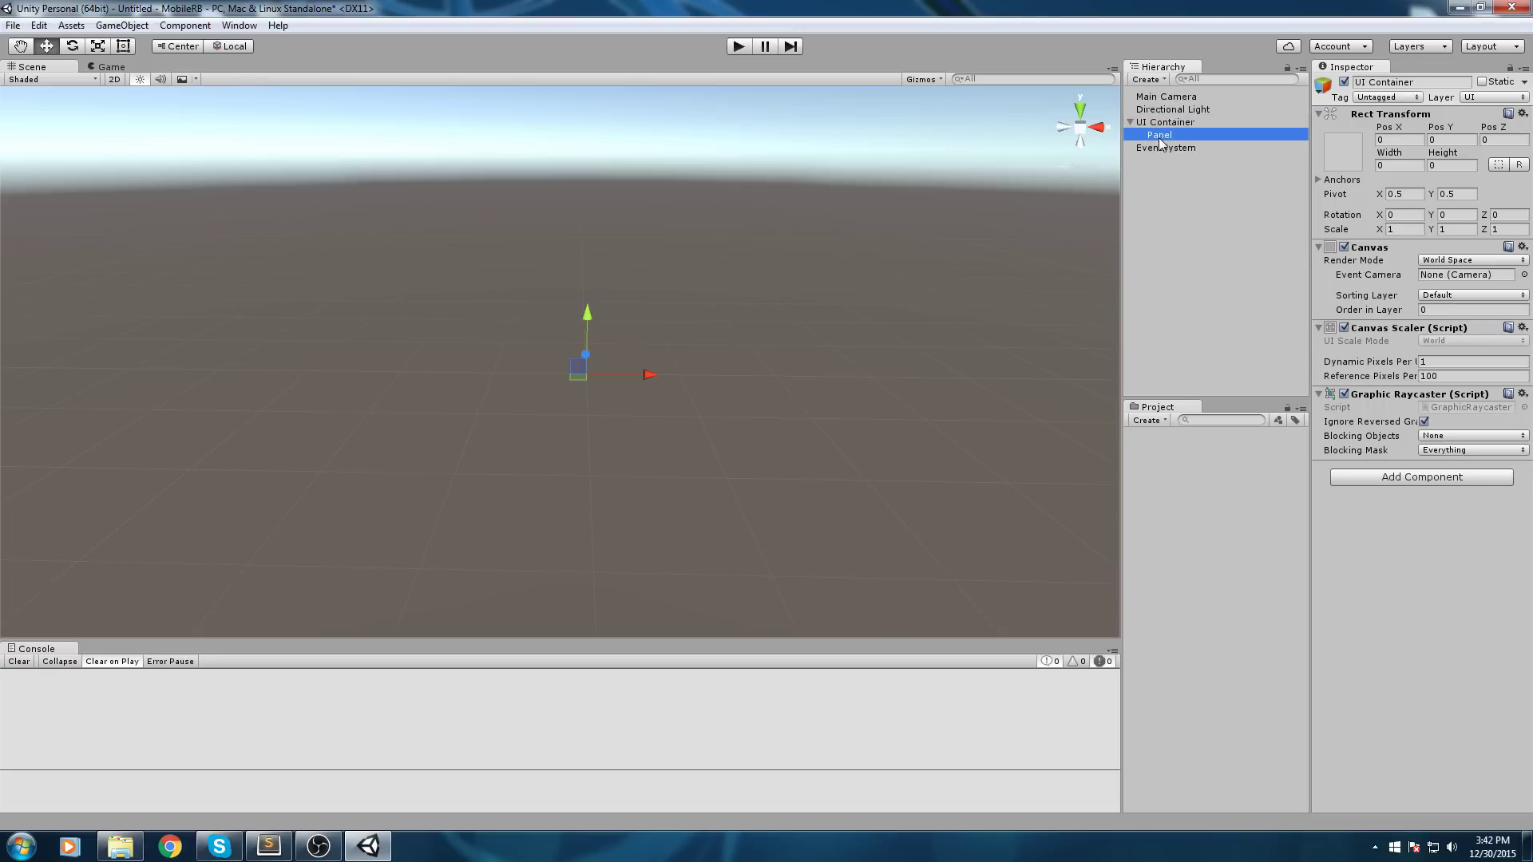
middle_click_drag(670, 356, 674, 367)
scroll(673, 367, "down", 6)
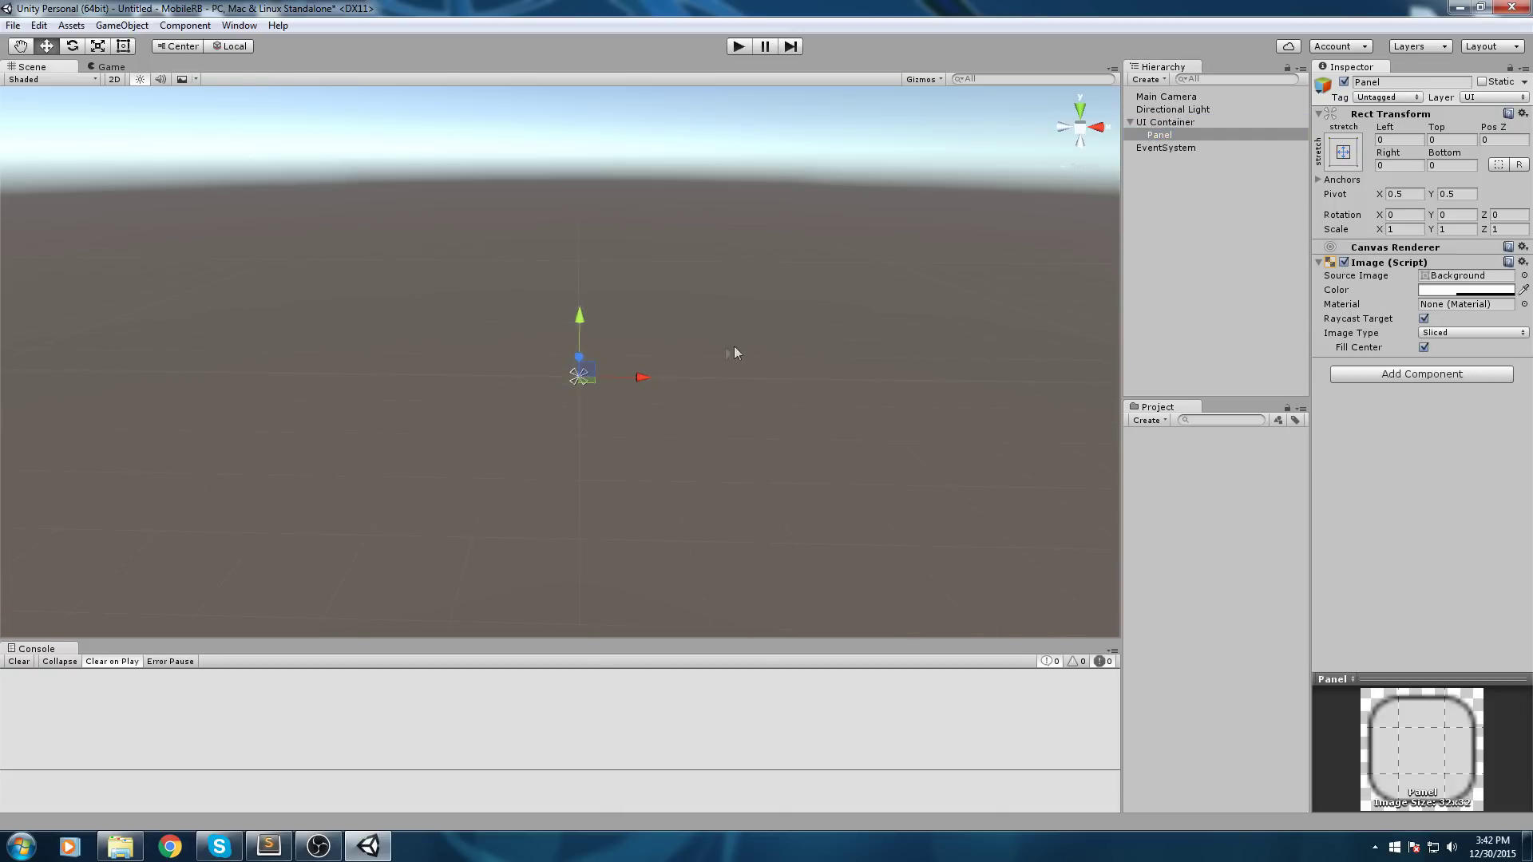
middle_click_drag(738, 293, 662, 342)
scroll(668, 331, "up", 7)
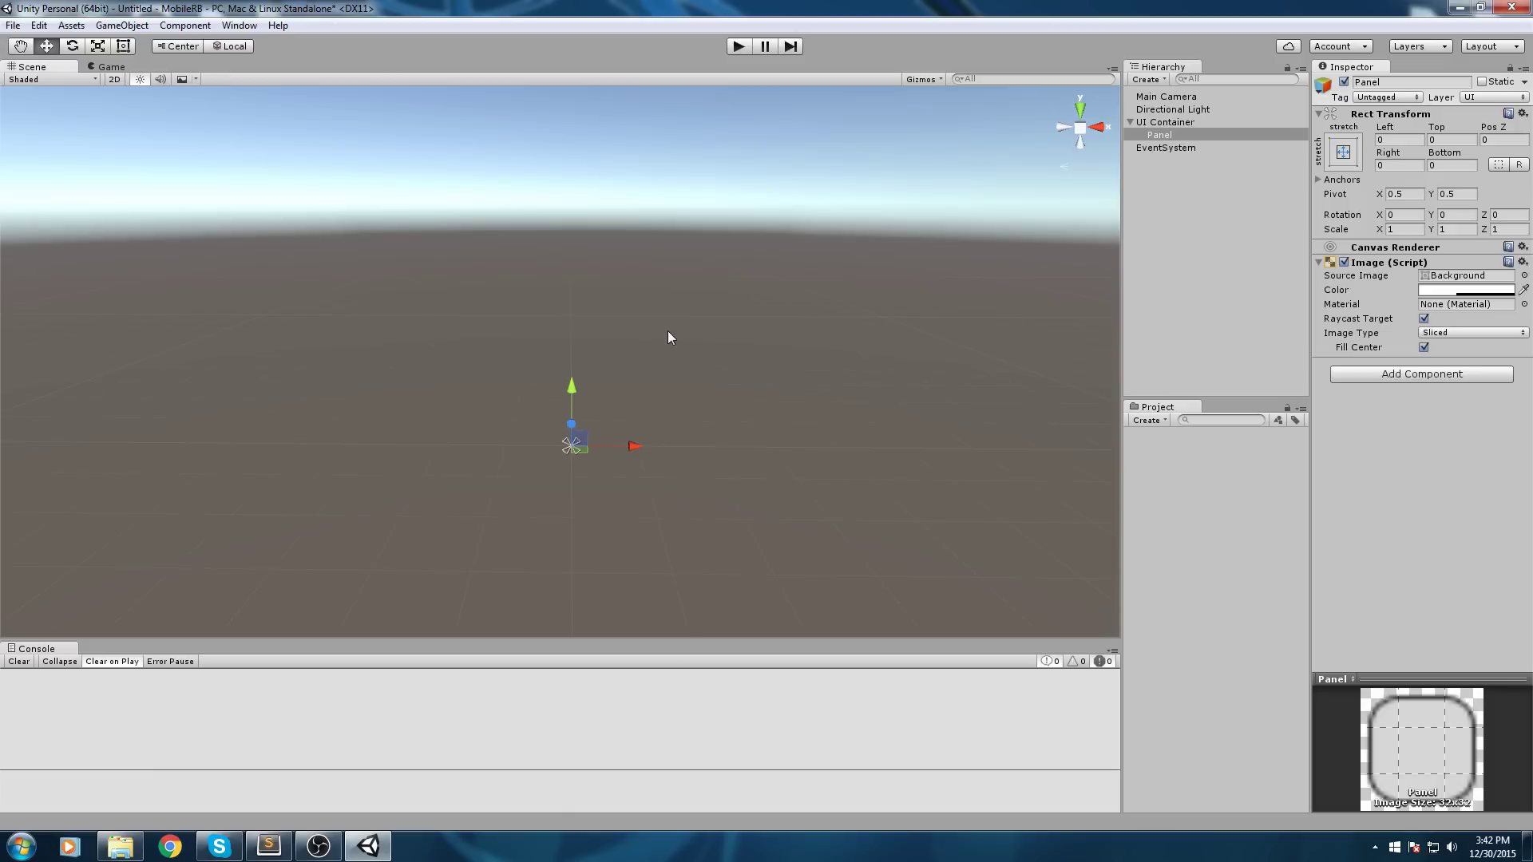
middle_click_drag(667, 343, 707, 310)
left_click(1344, 152)
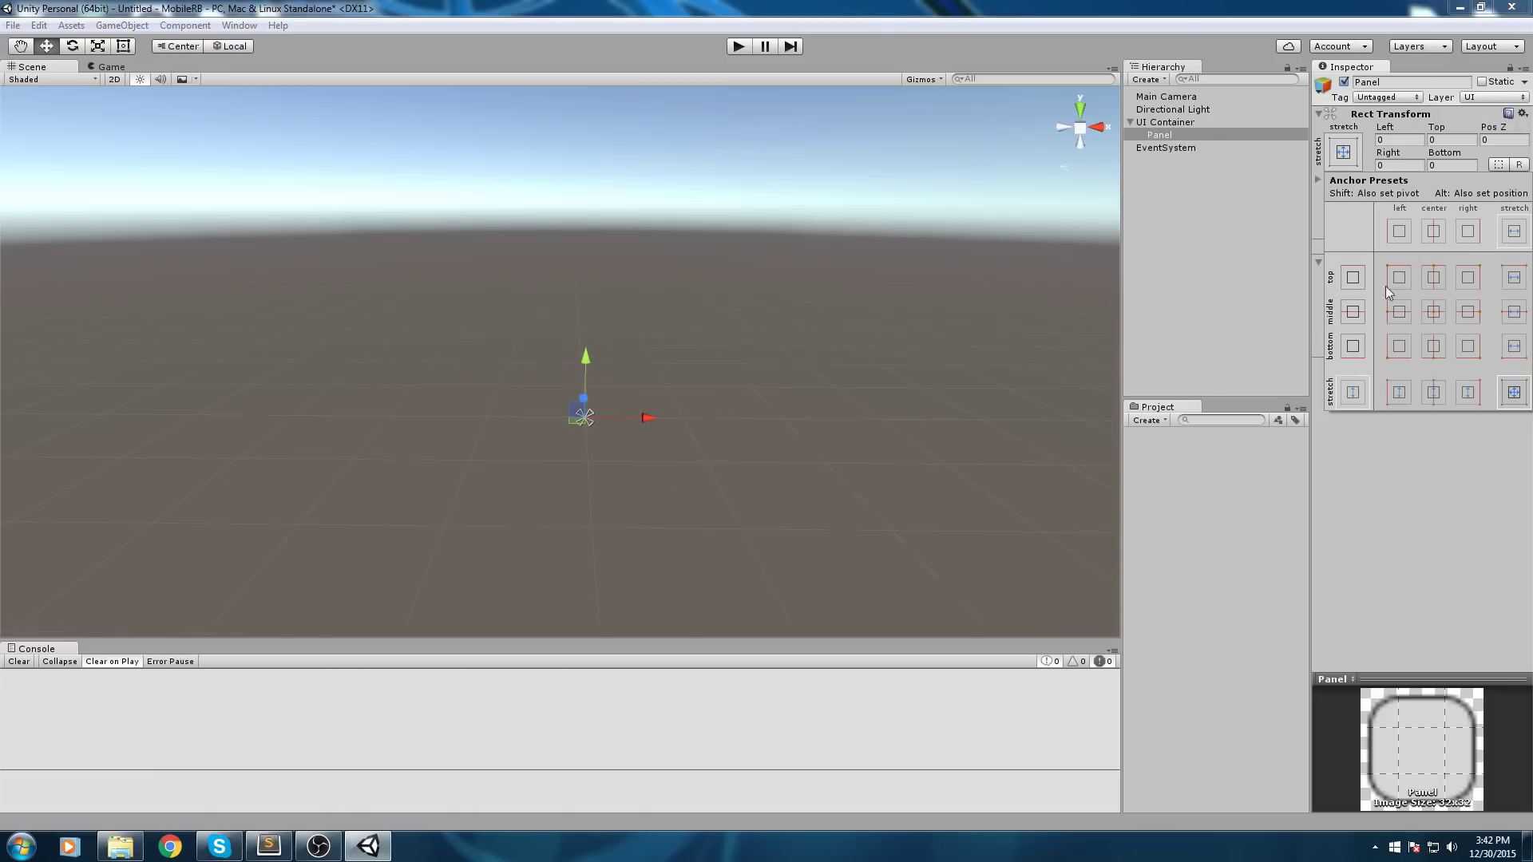
left_click(1432, 313, "shift")
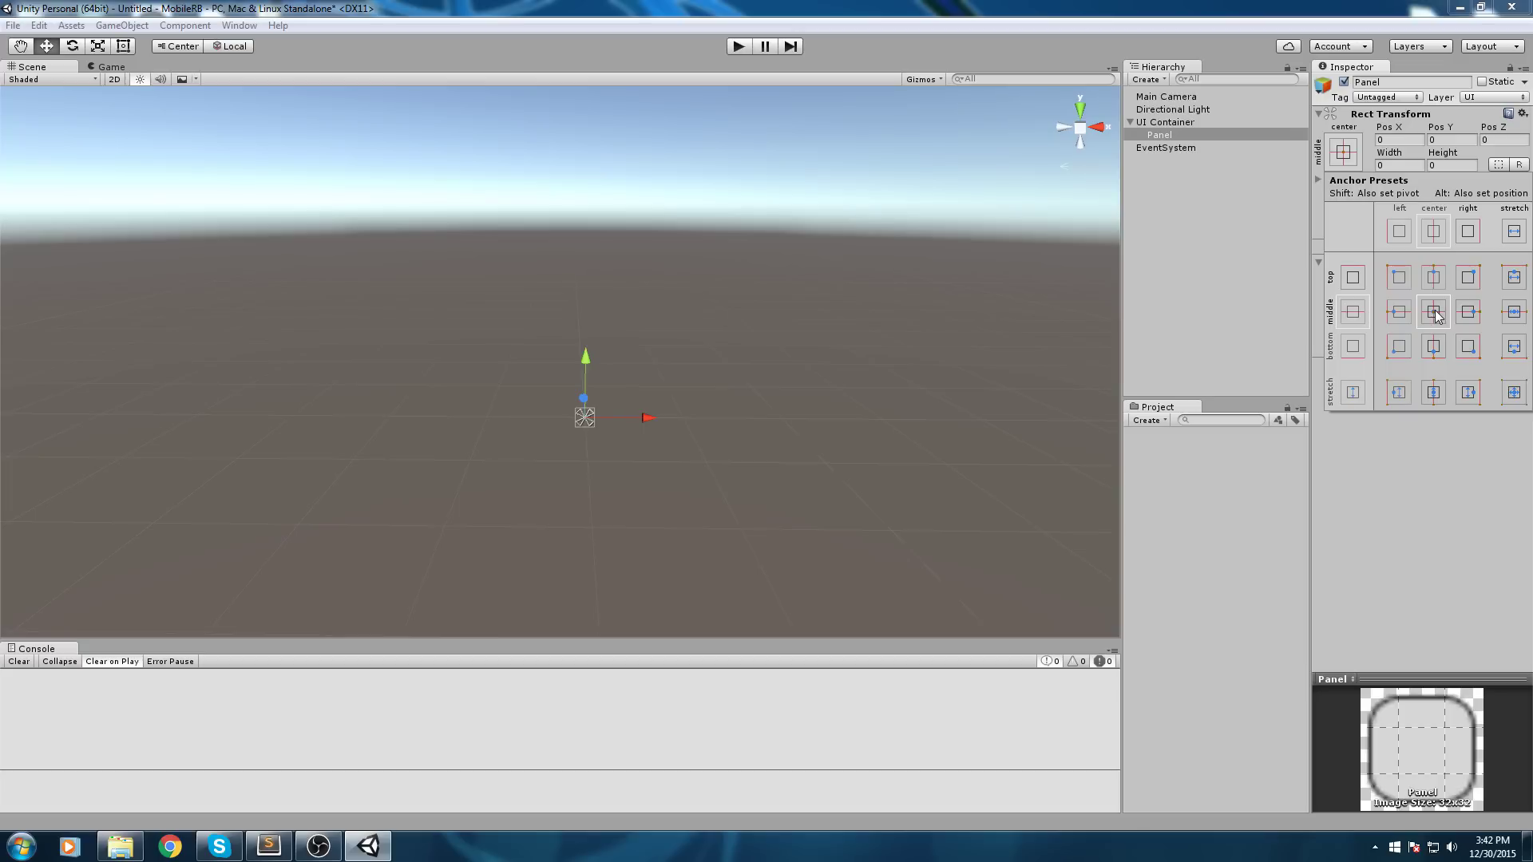
left_click(1360, 160)
left_click(1357, 158)
key("shift")
left_click(1266, 297)
middle_click_drag(868, 233, 906, 191)
middle_click_drag(724, 327, 656, 348)
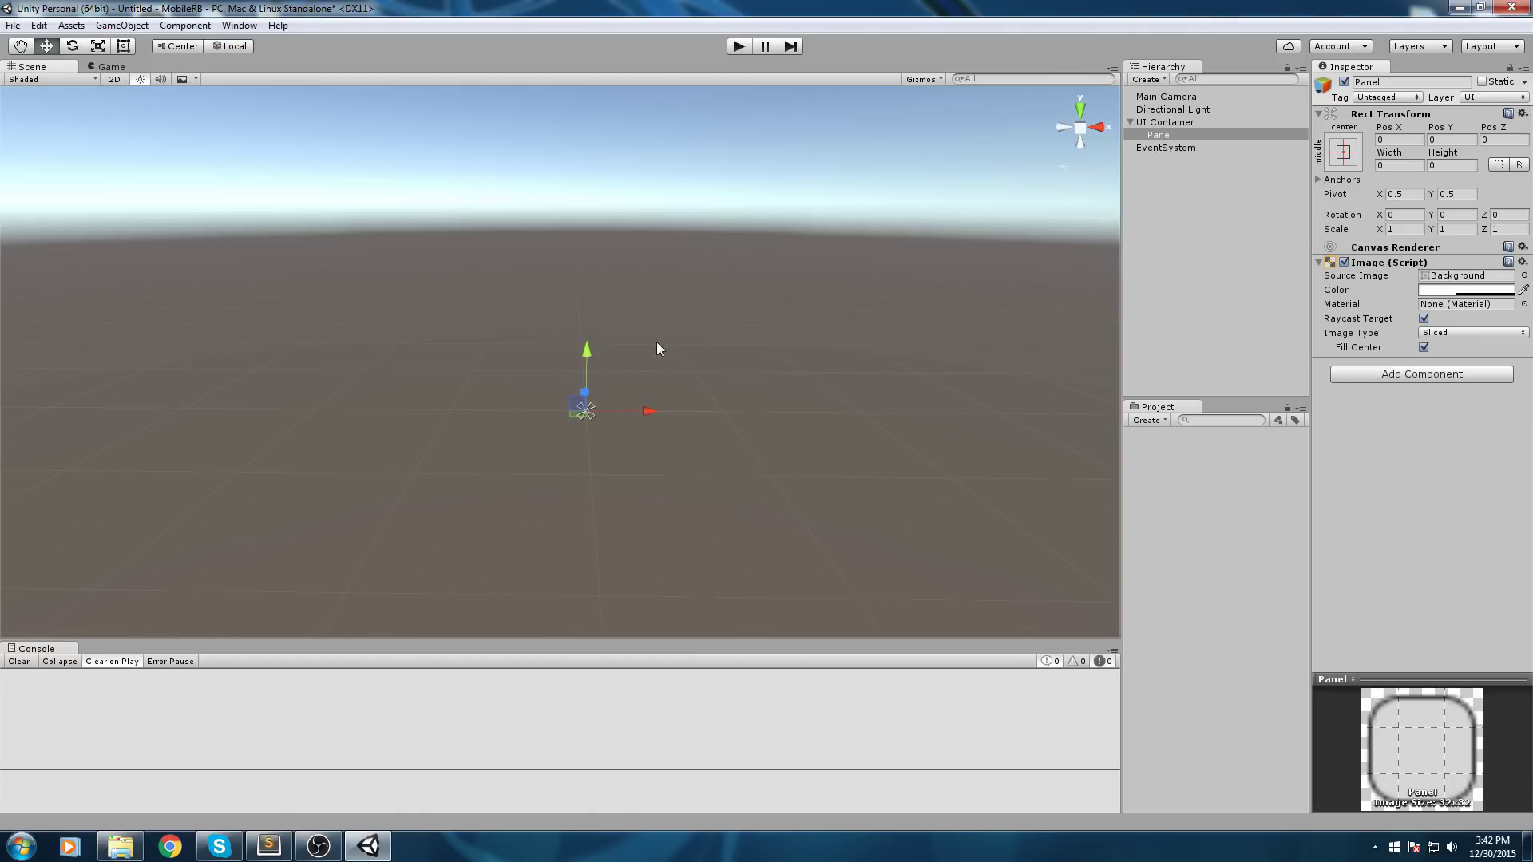
- Set the Panel's width and height to 500 and frame it in the scene
left_click(1397, 166)
type("500")
key("Tab")
type("500")
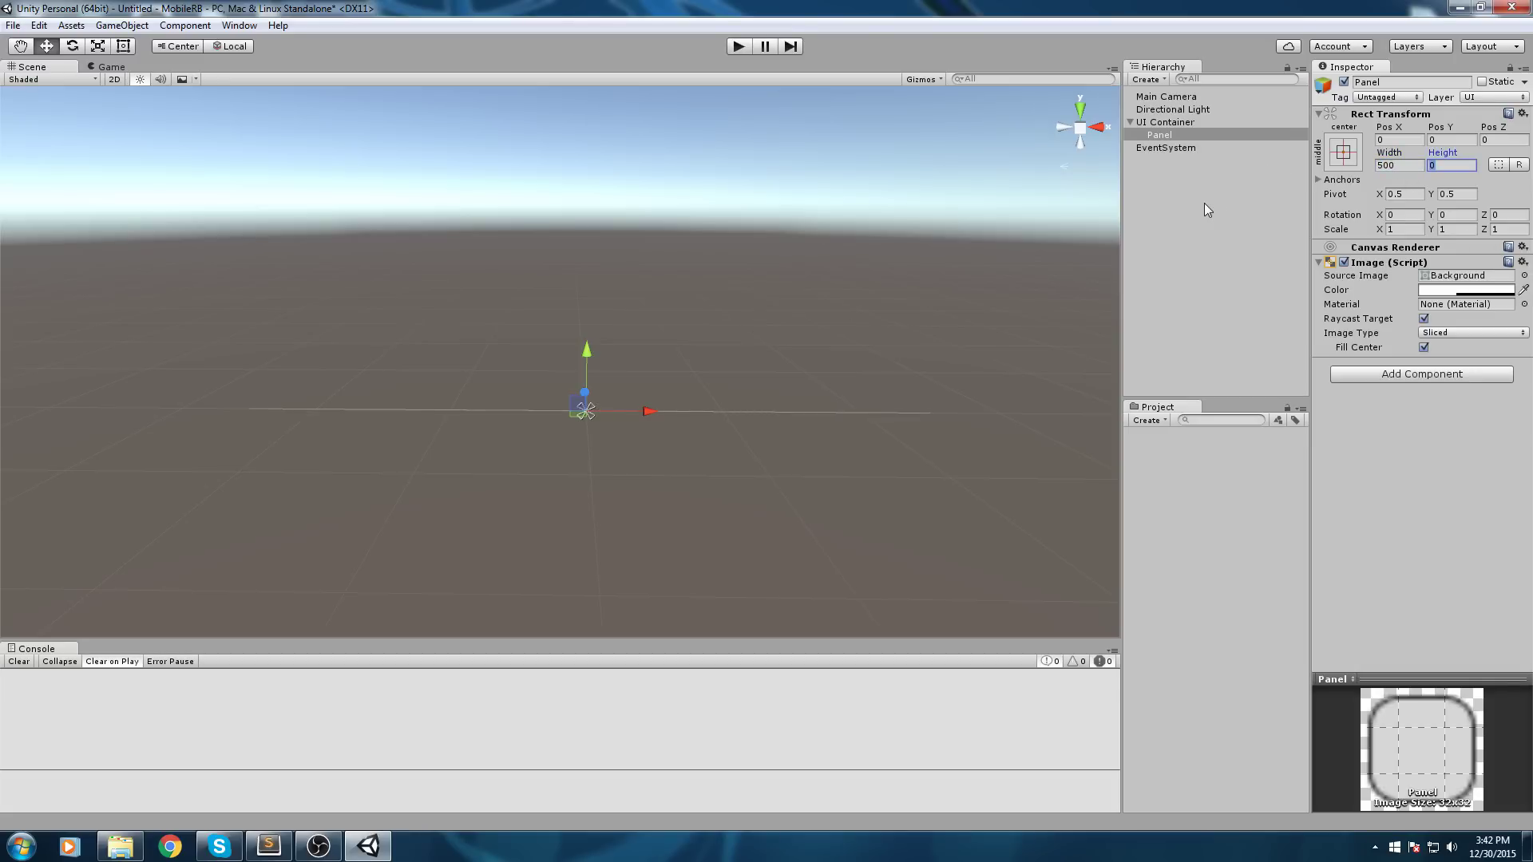
key("Return")
scroll(700, 341, "down", 2)
key("f")
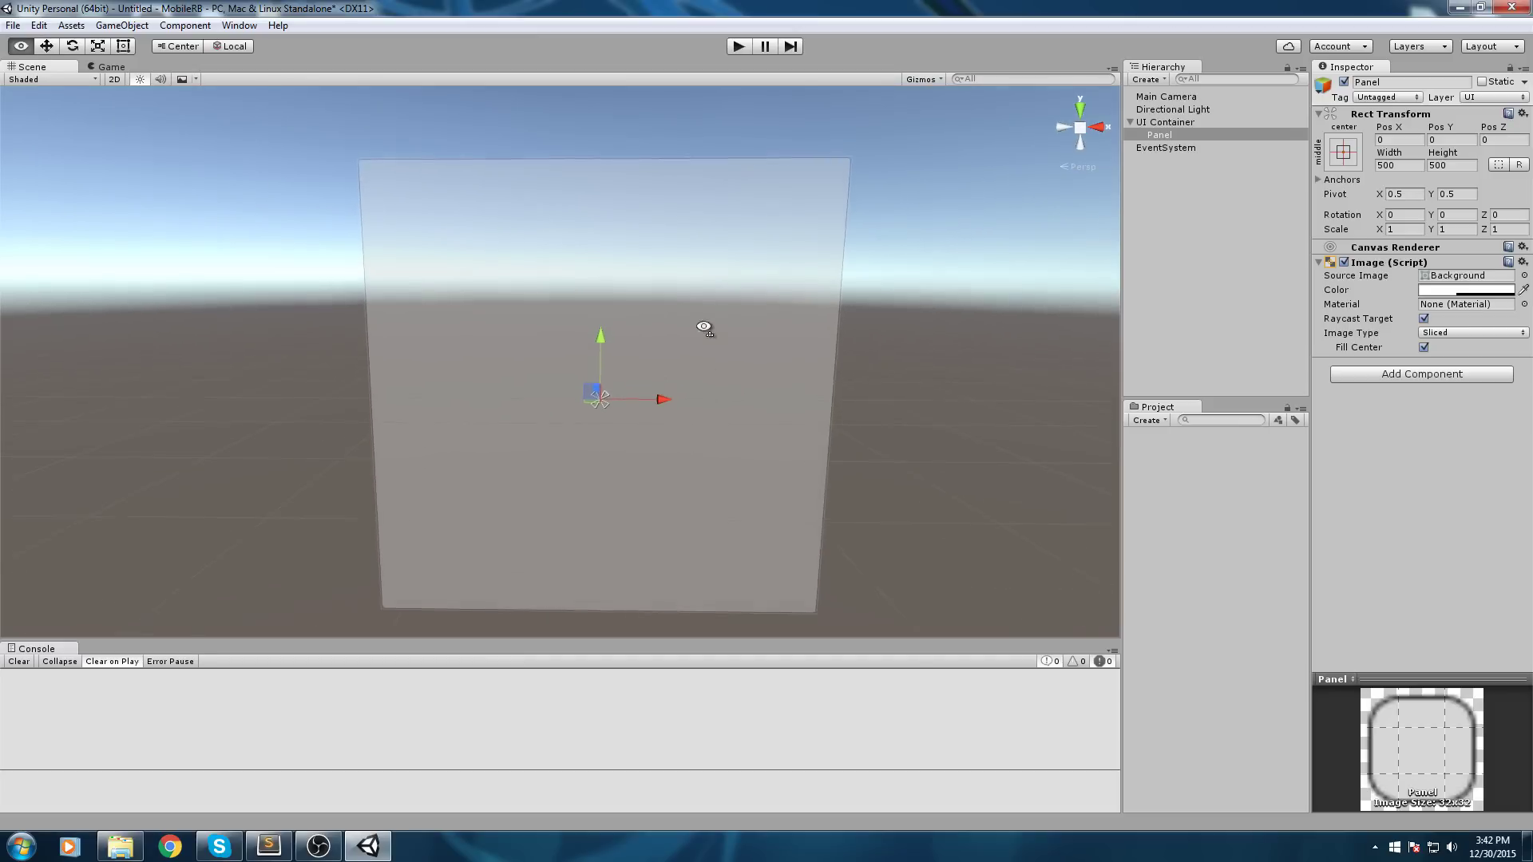
- Set the Panel's width to 250 and its height to 100
left_click(1418, 166)
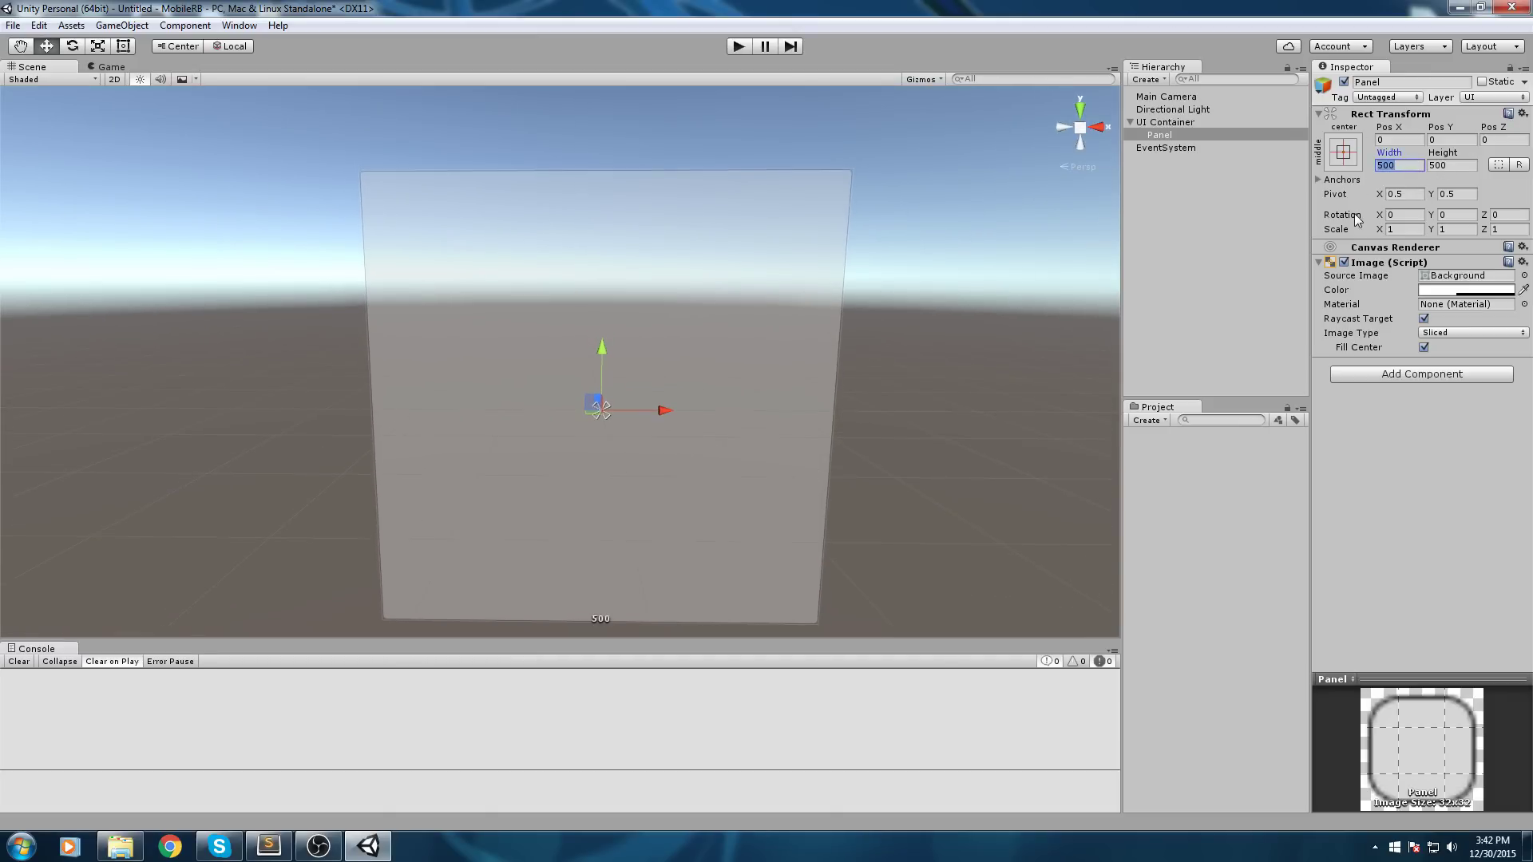
type("250")
key("Tab")
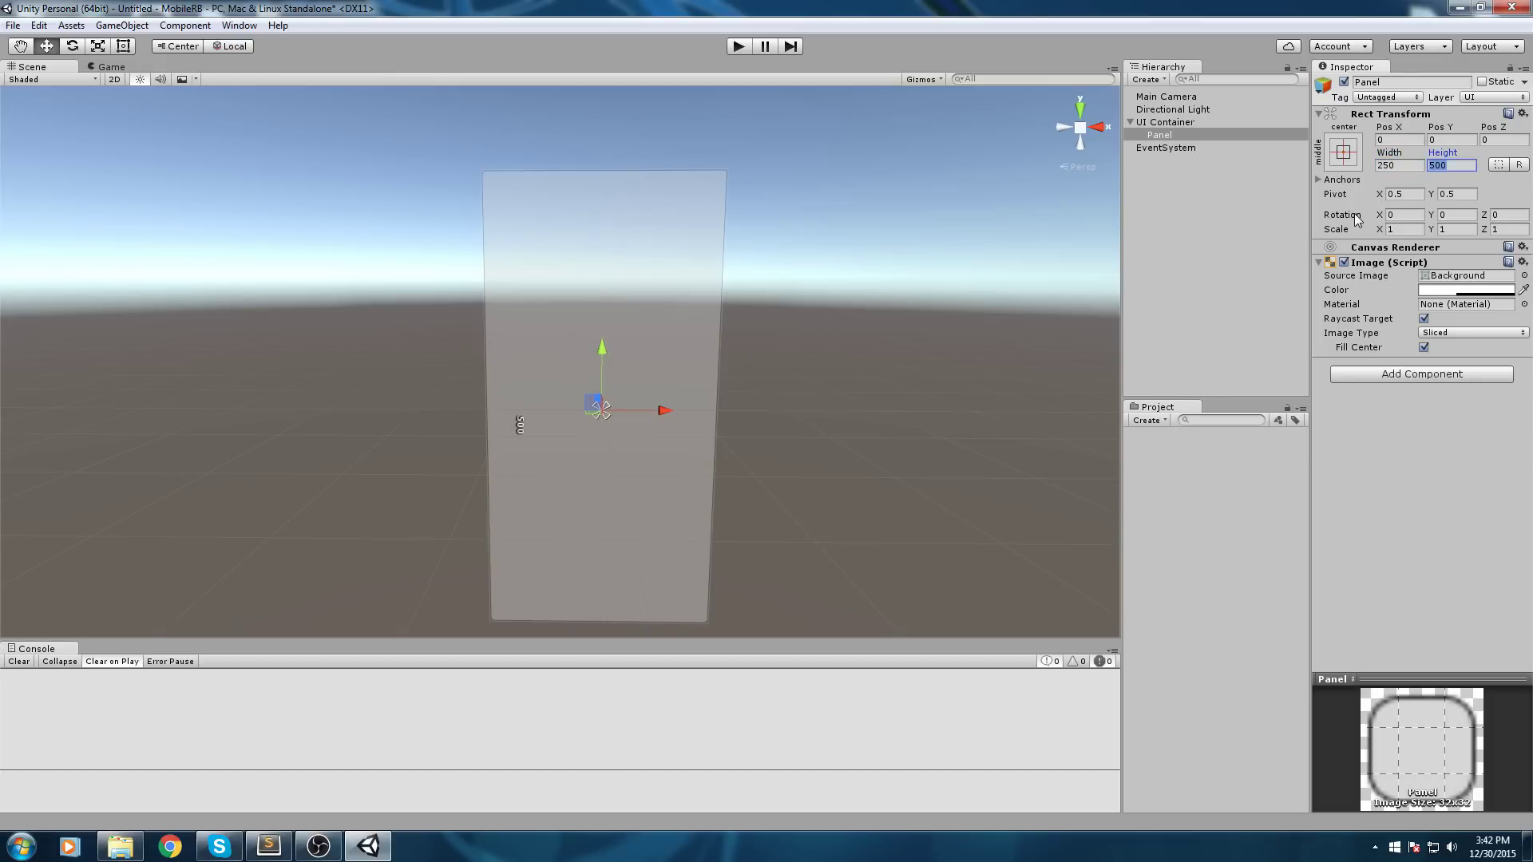
type("100")
- Raise the Panel above the ground and set its Pos Y to 250
left_click_drag(607, 361, 607, 231)
middle_click_drag(602, 233, 605, 268)
scroll(608, 280, "up", 3)
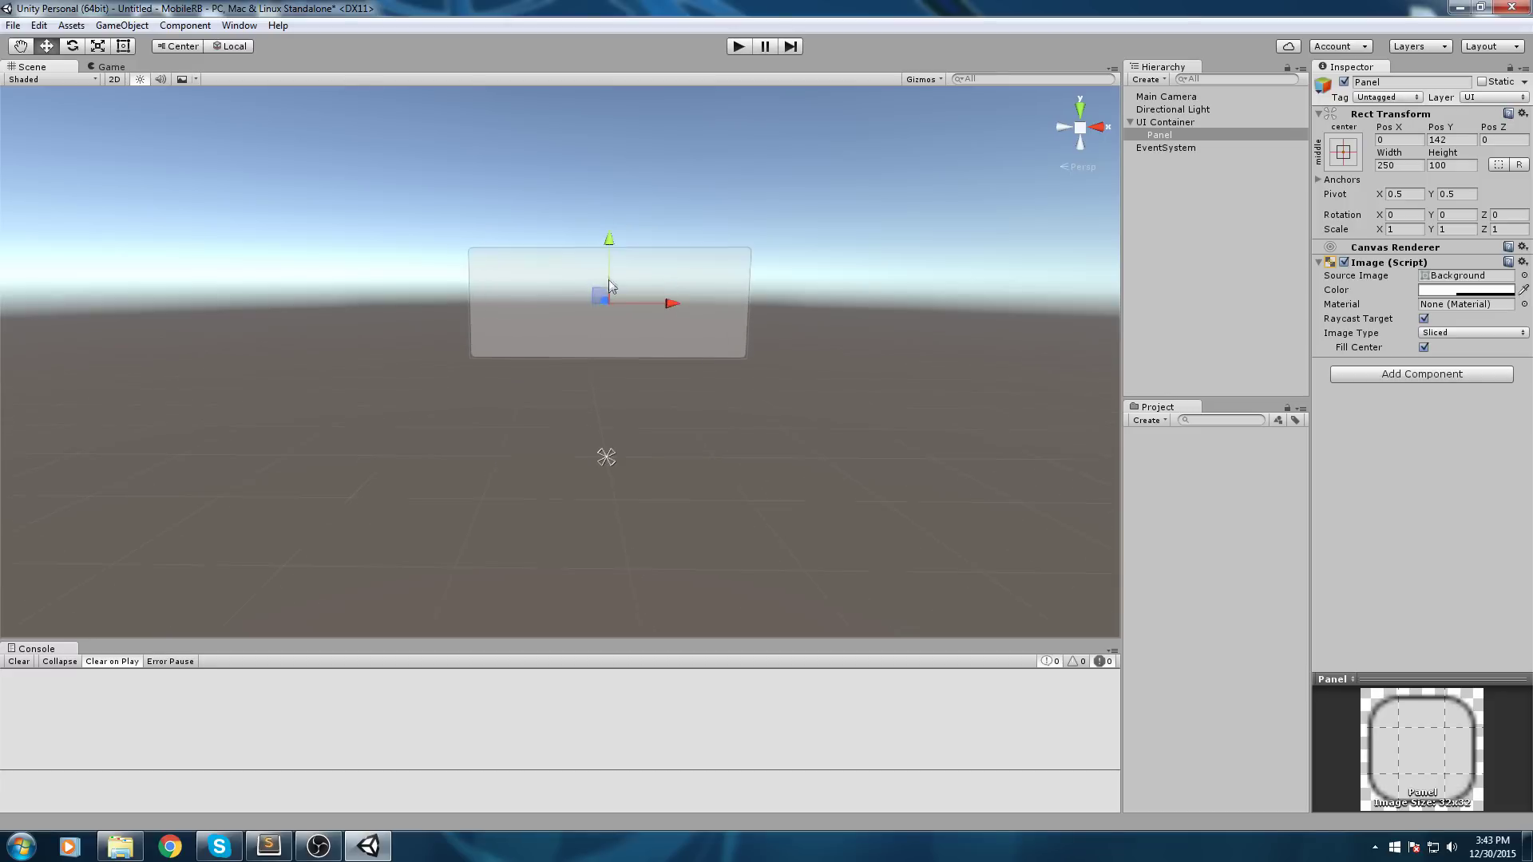
right_click_drag(609, 280, 610, 367)
middle_click_drag(653, 284, 677, 450)
left_click_drag(640, 332, 726, 264, "alt")
left_click(1451, 140)
type("250")
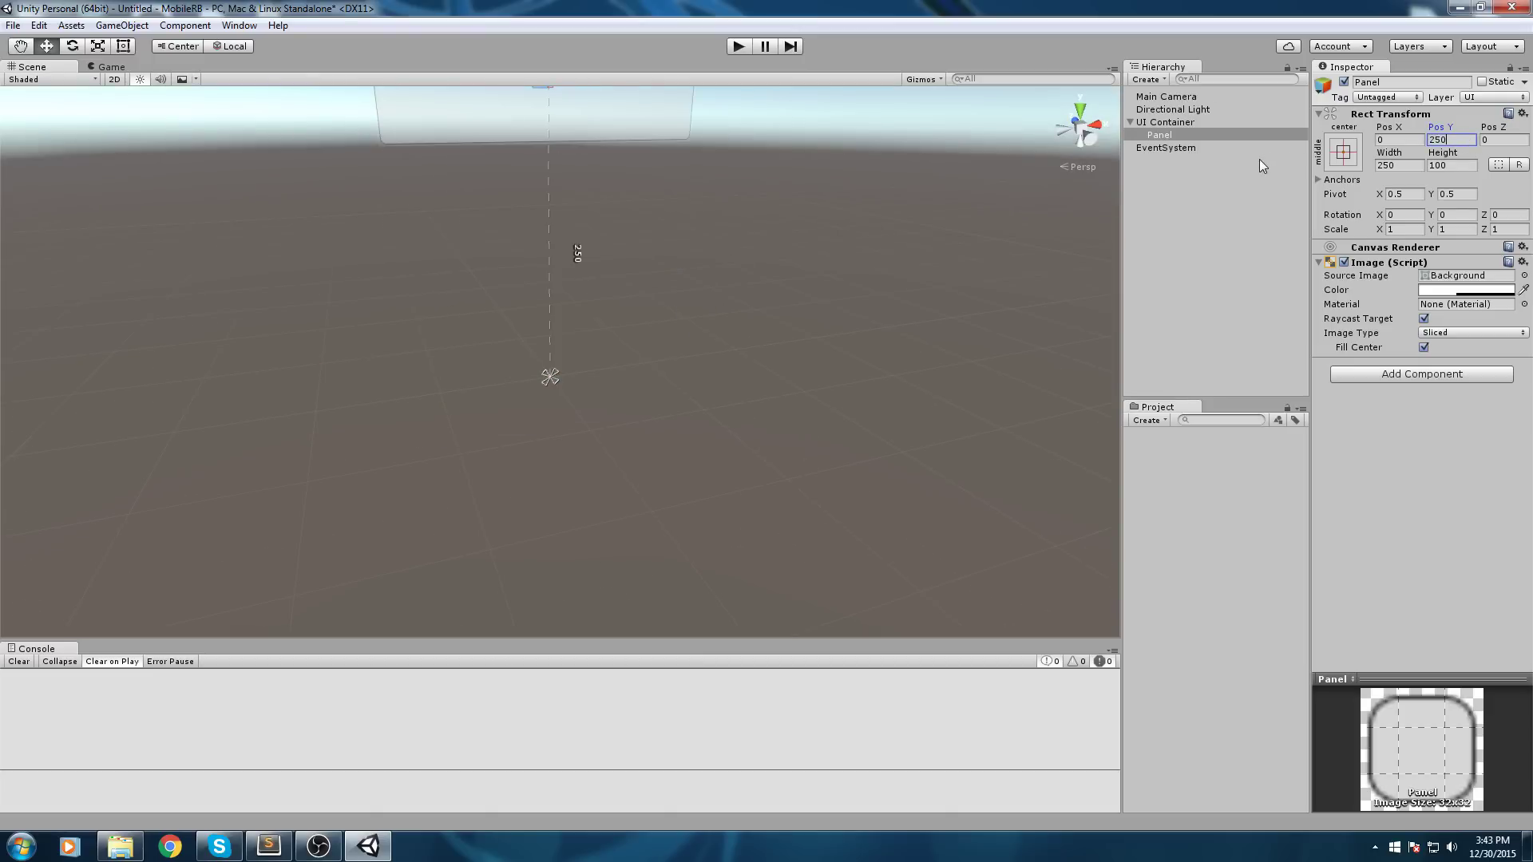
left_click(599, 299)
middle_click_drag(594, 304, 647, 359)
scroll(647, 359, "down", 3)
- Select the Main Camera and examine where it sits relative to the raised panel
left_click(1208, 96)
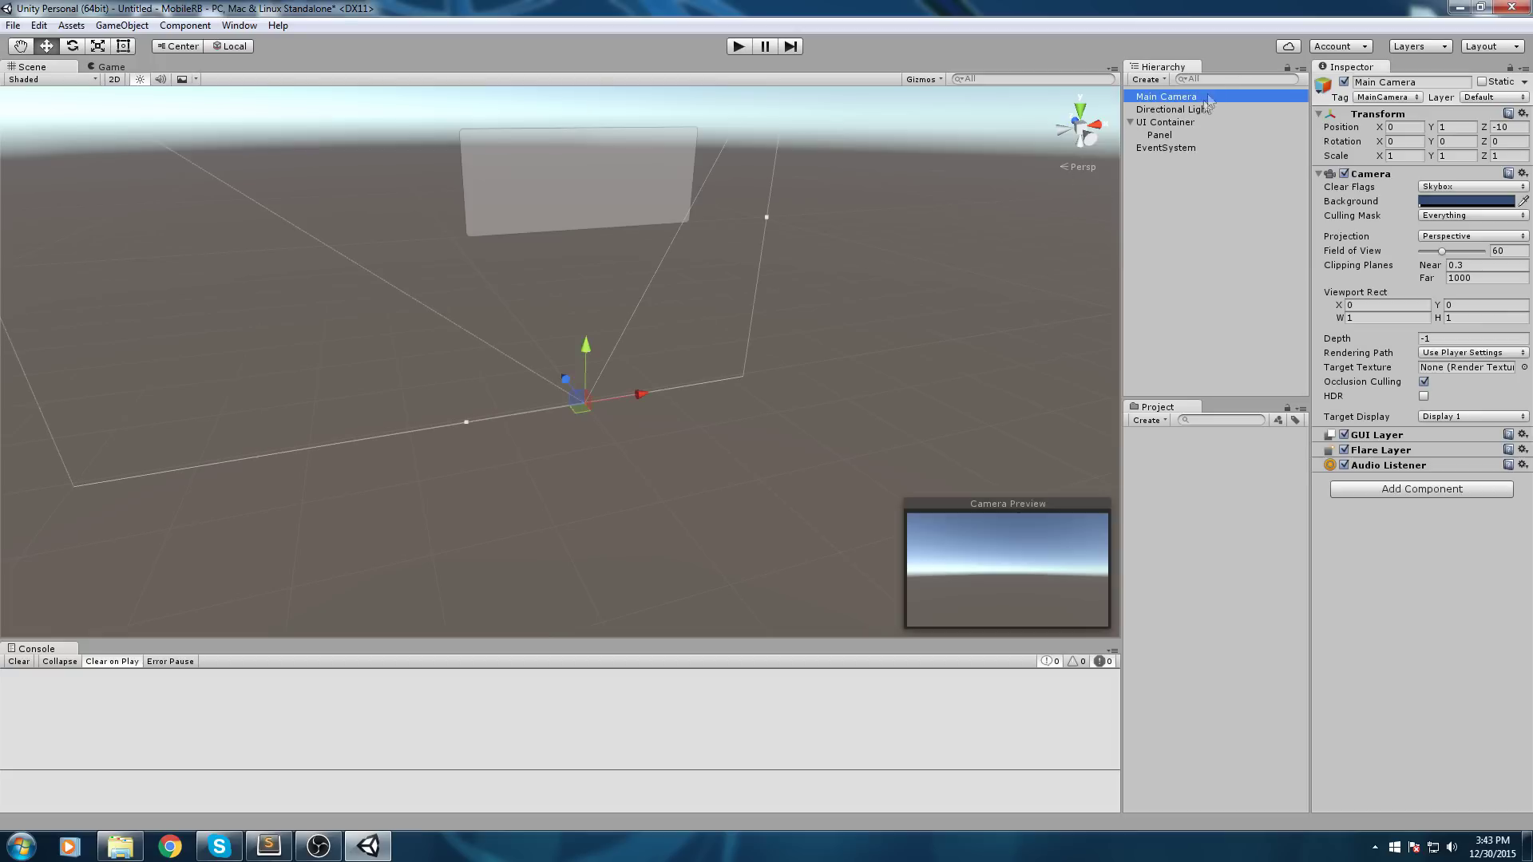
middle_click_drag(643, 209, 777, 273)
left_click_drag(776, 274, 894, 204, "alt")
- Rename the Panel under UI Container as Main Menu
left_click(506, 298)
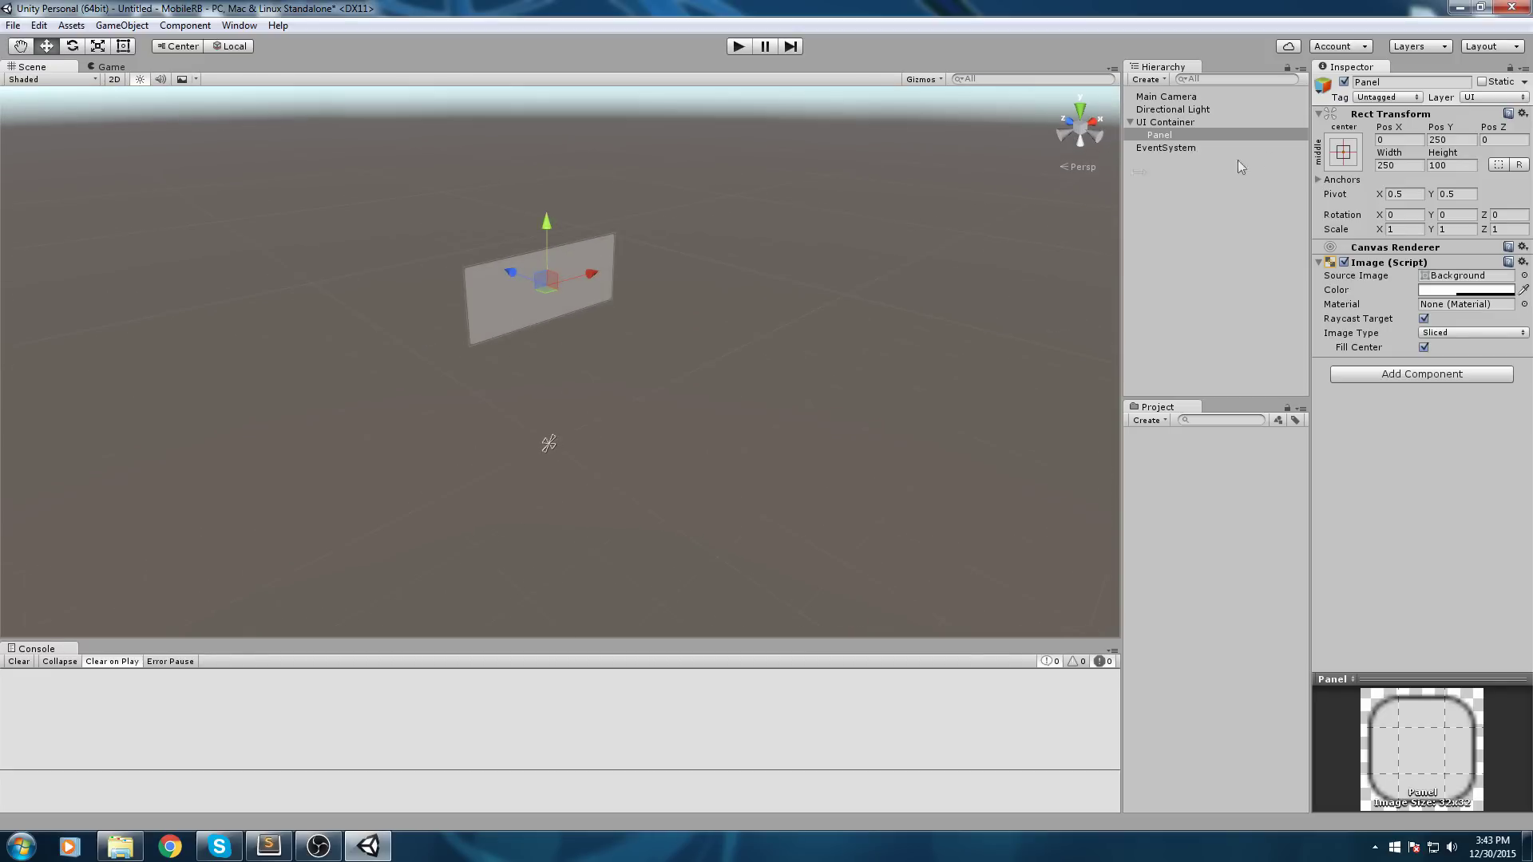
left_click_drag(408, 263, 431, 254, "alt")
left_click(1170, 134)
left_click(1172, 136)
type("Main Menu")
key("Return")
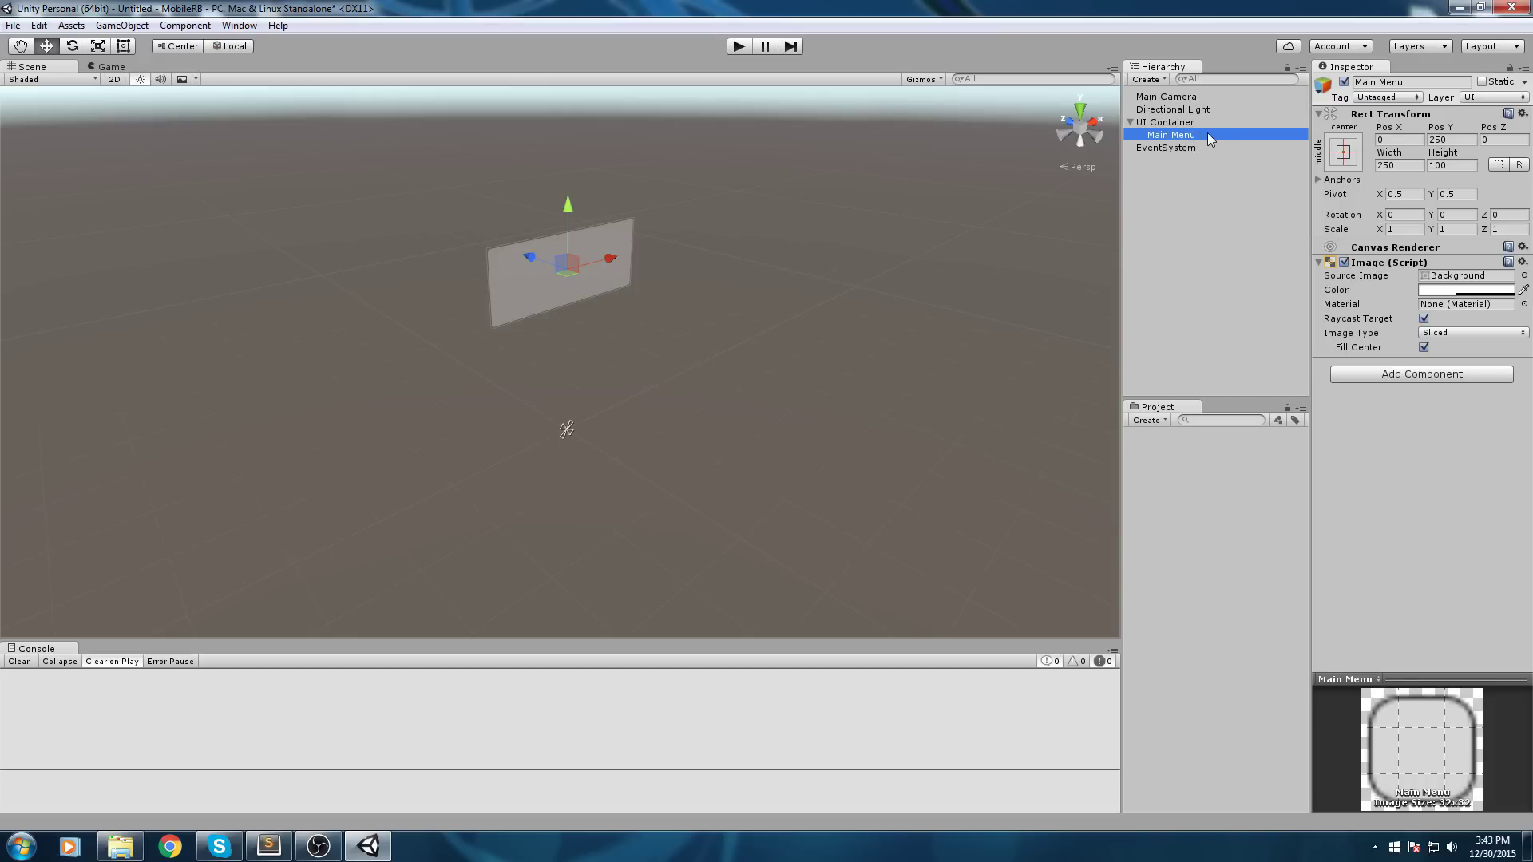
- Duplicate the Main Menu panel and rename the copy as Level Selection
key("ctrl+d")
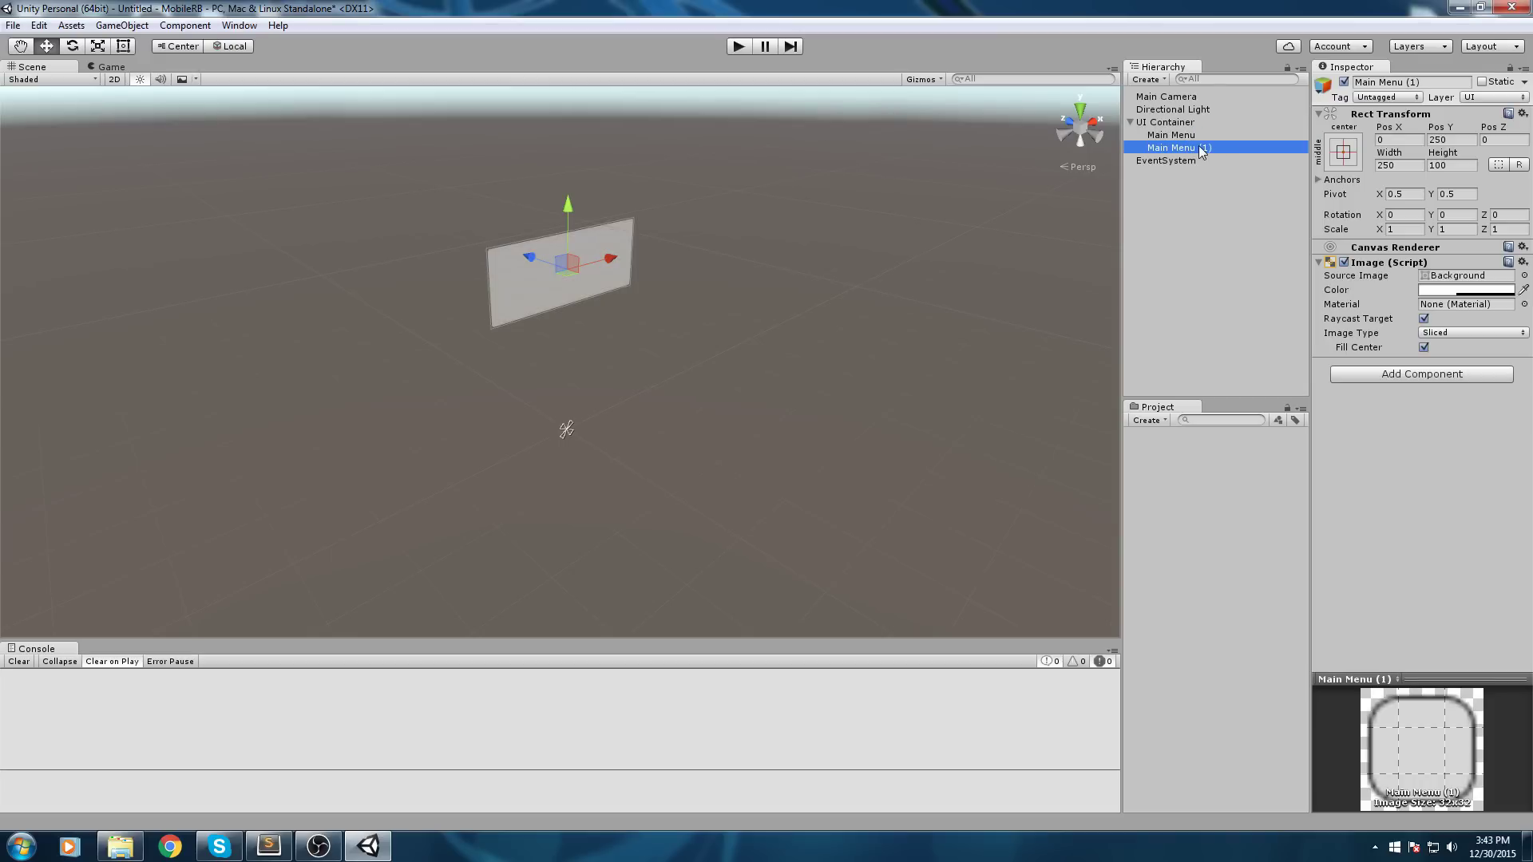
double_click(1199, 148)
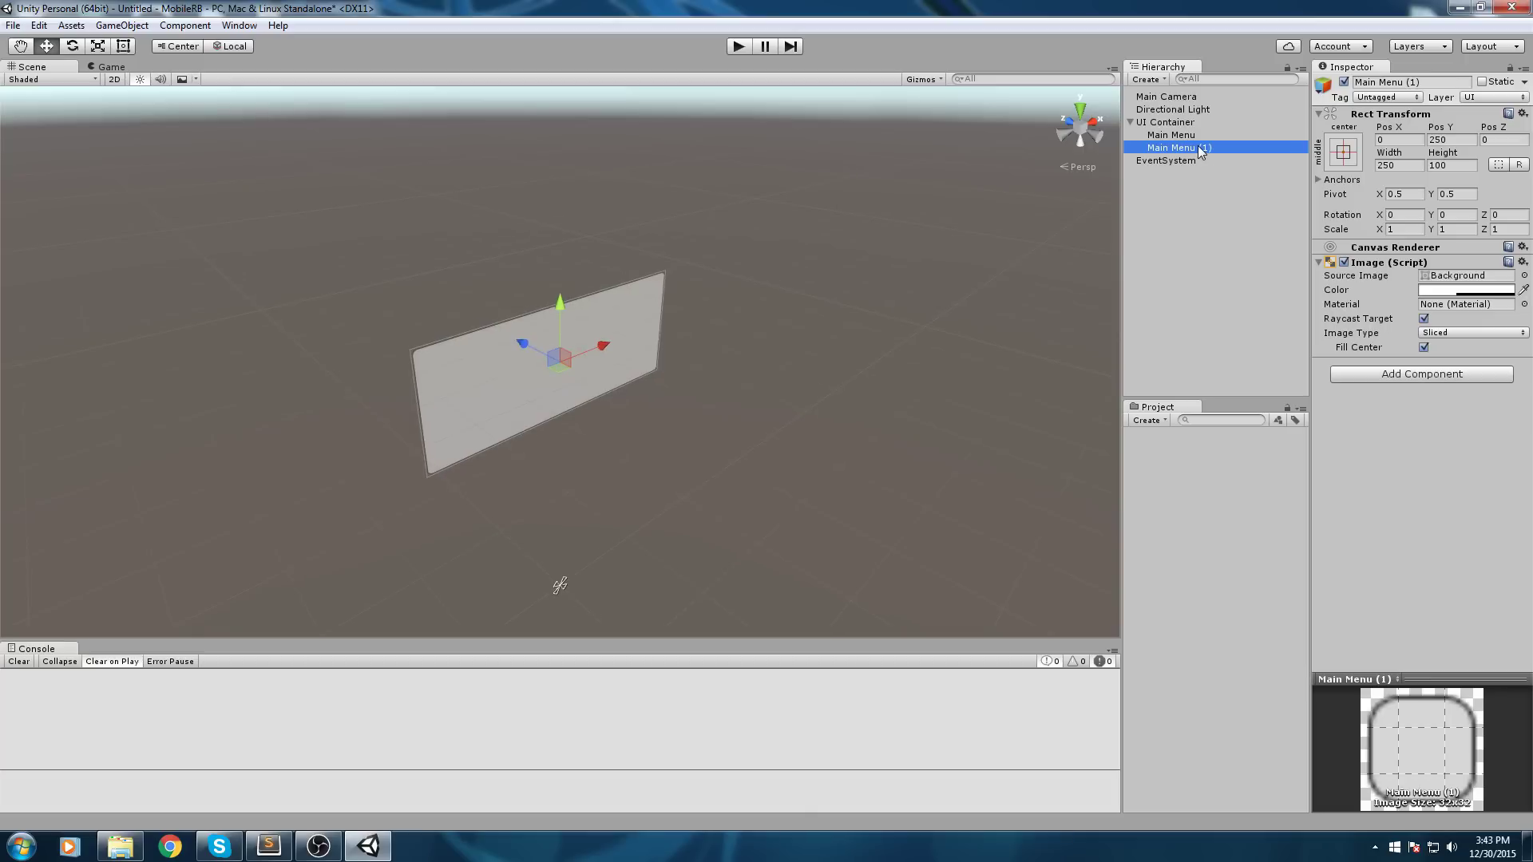
left_click(1200, 149)
type("Level S")
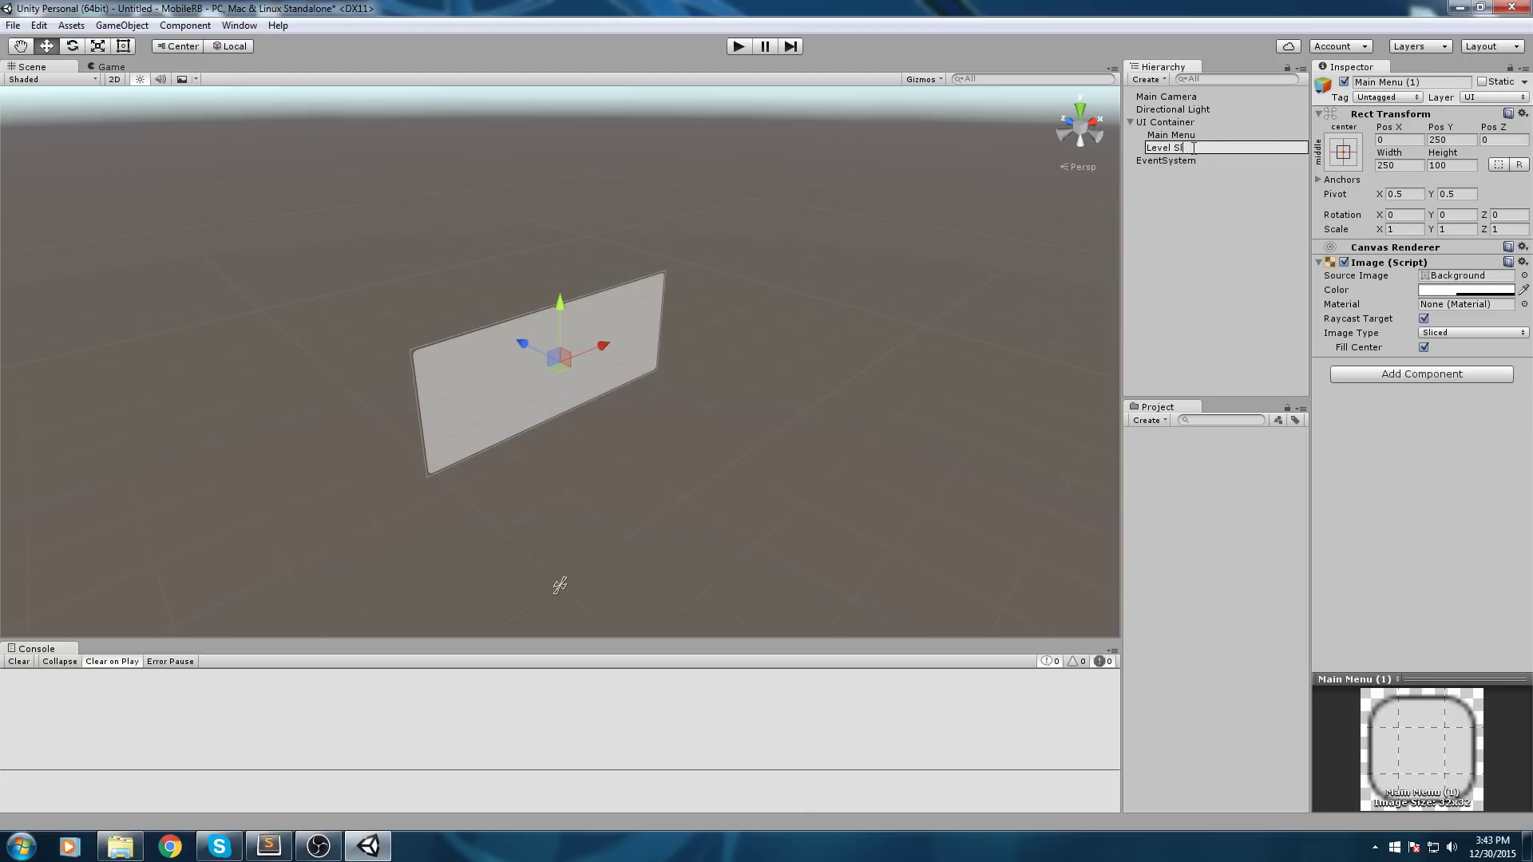
type("election")
key("Return")
- Rotate the Level Selection panel to 90 degrees about the Y axis
middle_click_drag(646, 409, 650, 373)
scroll(649, 373, "down", 4)
key("e")
mouse_move(609, 367)
left_mouse_down("alt")
mouse_move(721, 314)
mouse_move(767, 370)
mouse_move(636, 363)
left_mouse_up("alt")
left_click_drag(791, 362, 615, 339, "alt")
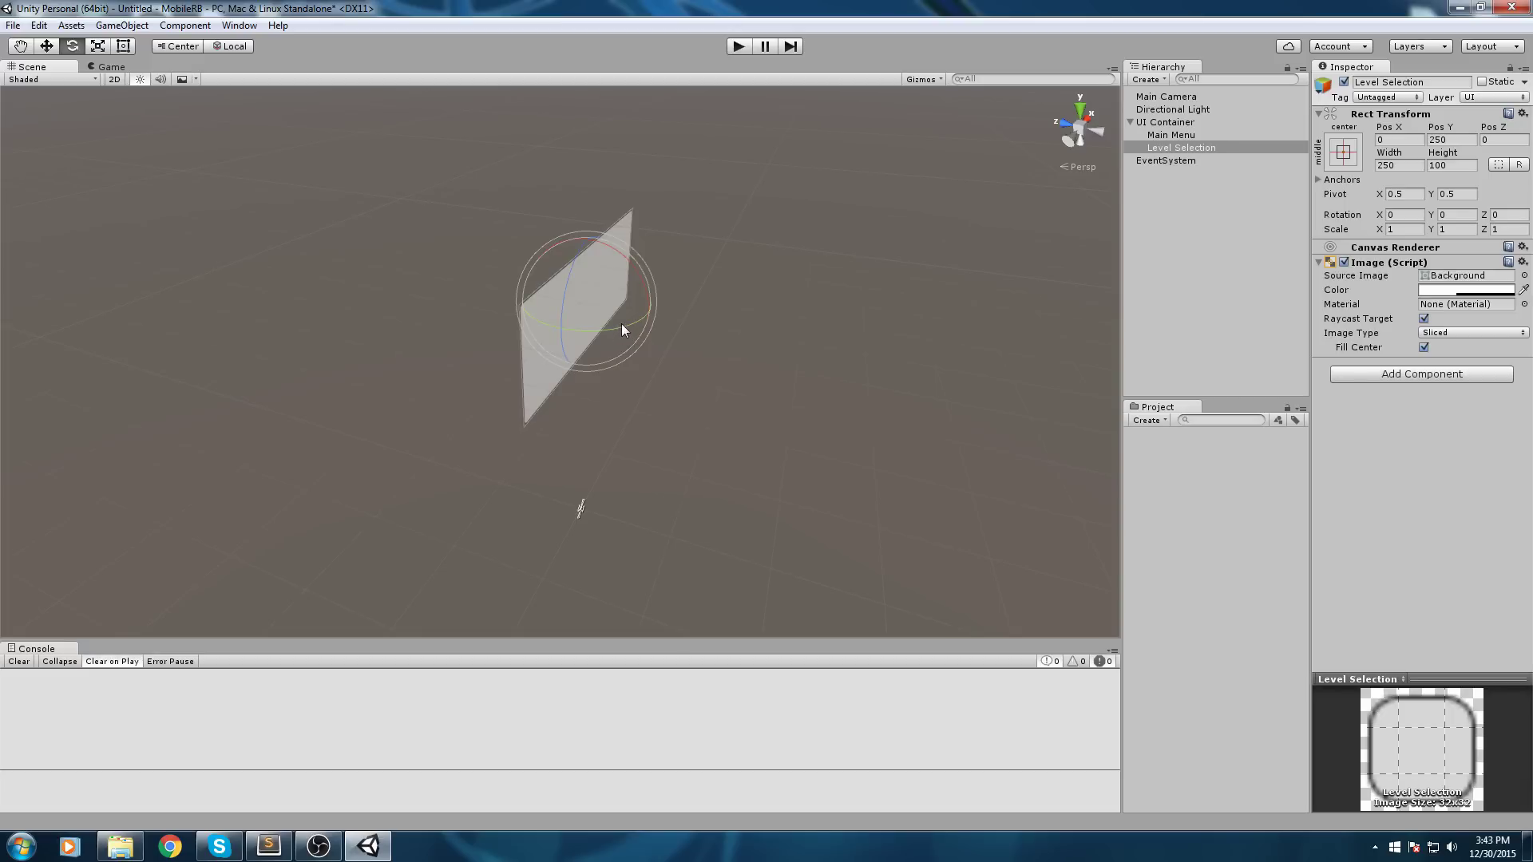
left_click_drag(625, 329, 452, 333)
- Move the Level Selection panel out beside the Main Menu panel, to about Pos X 182 and Pos Z -235
right_click_drag(623, 376, 650, 433)
middle_click_drag(650, 433, 706, 543)
key("w")
right_click_drag(622, 383, 678, 495)
middle_click_drag(653, 409, 664, 487)
left_click_drag(530, 349, 730, 251)
middle_click_drag(815, 358, 788, 351)
left_click_drag(788, 351, 845, 257, "alt")
middle_click_drag(756, 279, 807, 343)
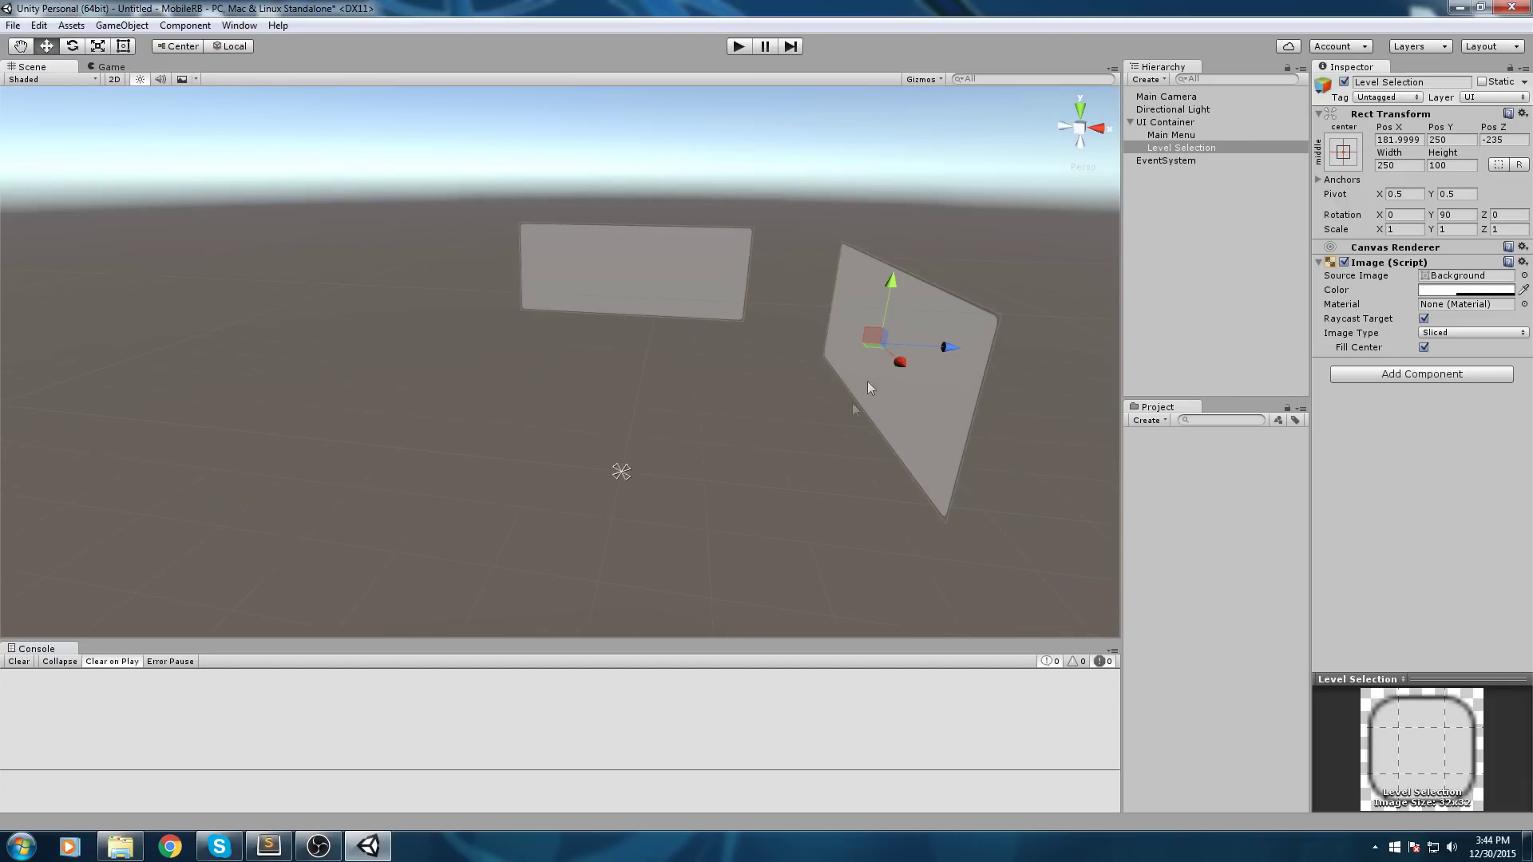
right_click_drag(472, 246, 556, 297)
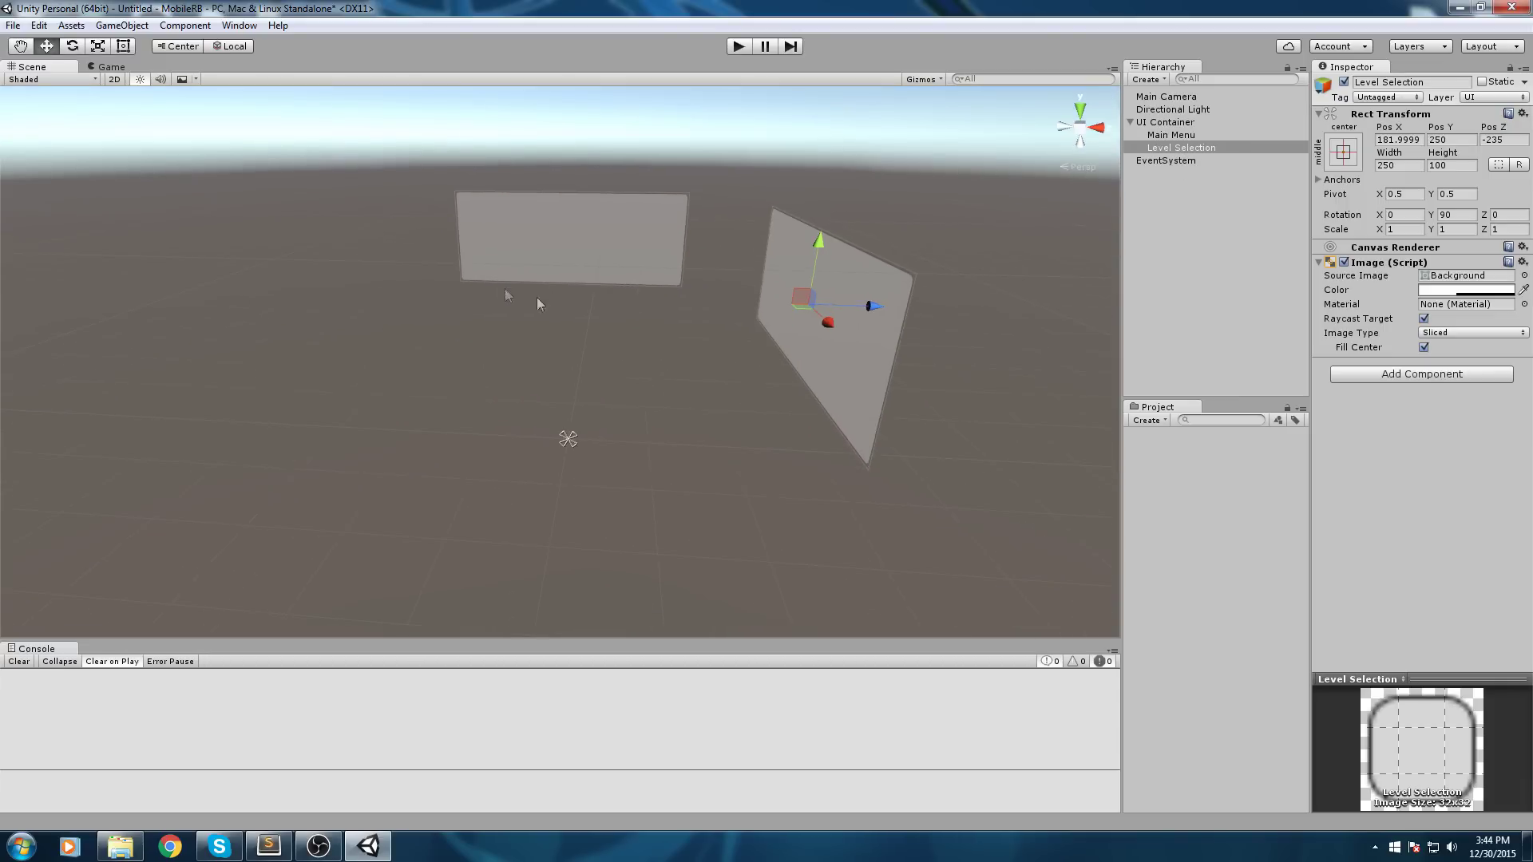
- Duplicate the Level Selection panel and rename the copy as Shop
left_click(1173, 136)
left_click(1184, 148)
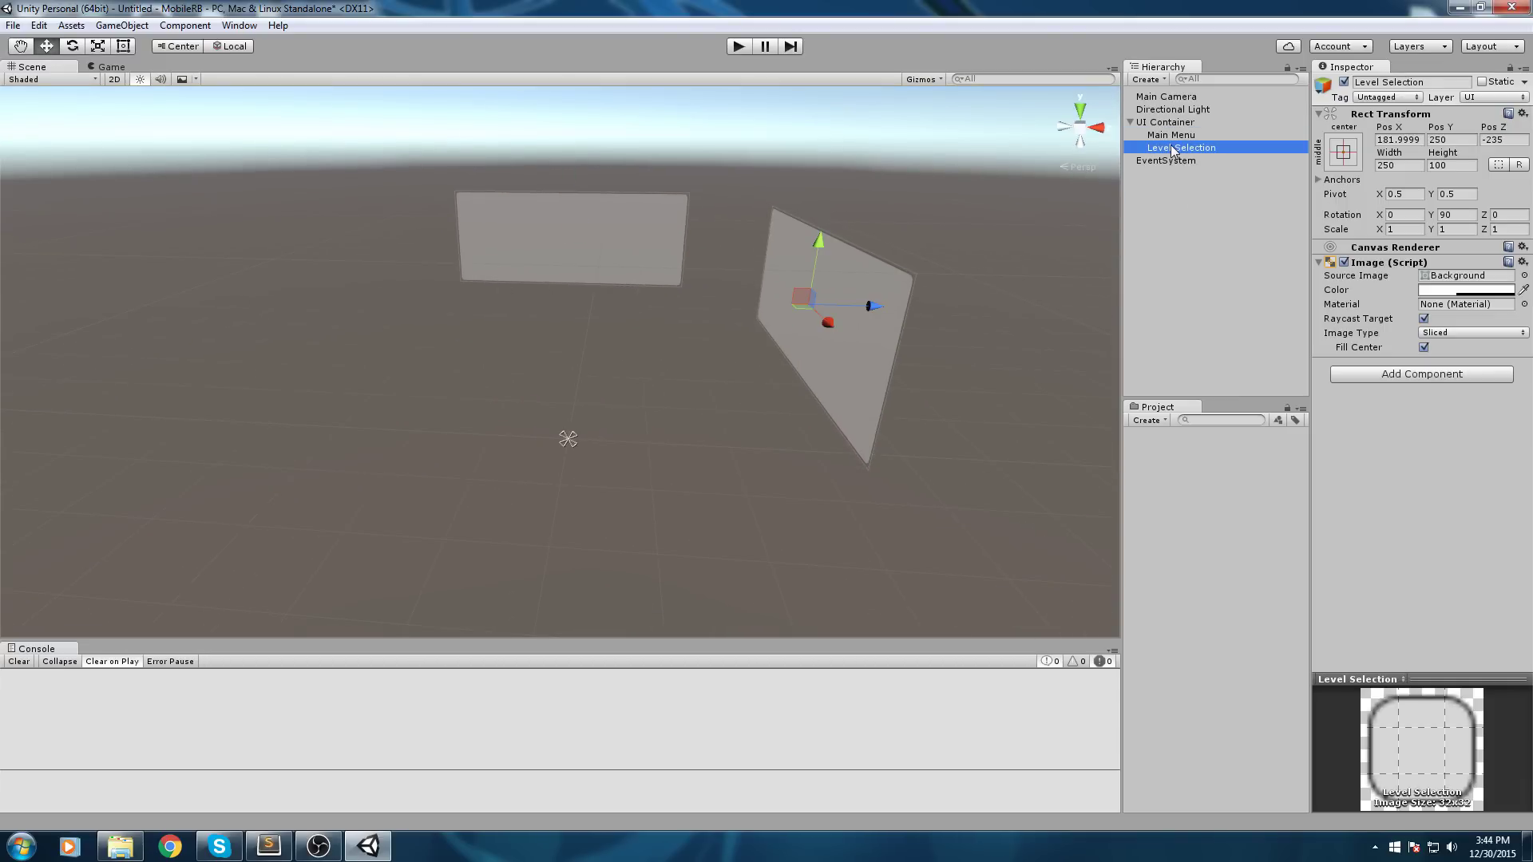
key("ctrl+d")
left_click(1215, 161)
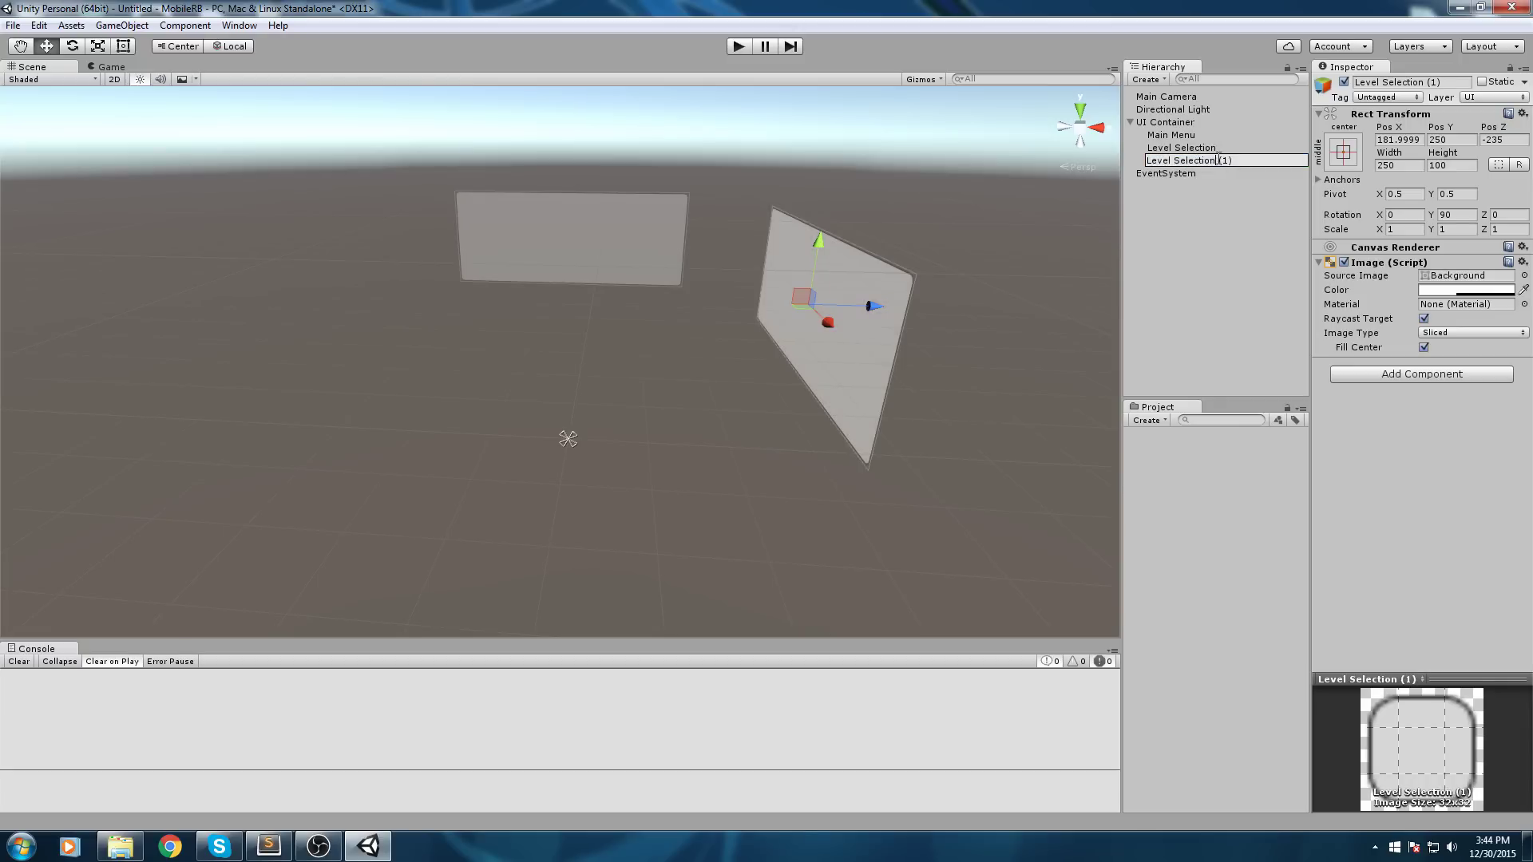
type("Shop")
key("Return")
- Move the Shop panel opposite Level Selection, to about Pos X -192, and rotate it to -90 degrees about Y
middle_click_drag(804, 311, 804, 380)
right_click_drag(804, 380, 798, 453)
left_click_drag(869, 293, 432, 429)
key("e")
left_click_drag(462, 361, 864, 293)
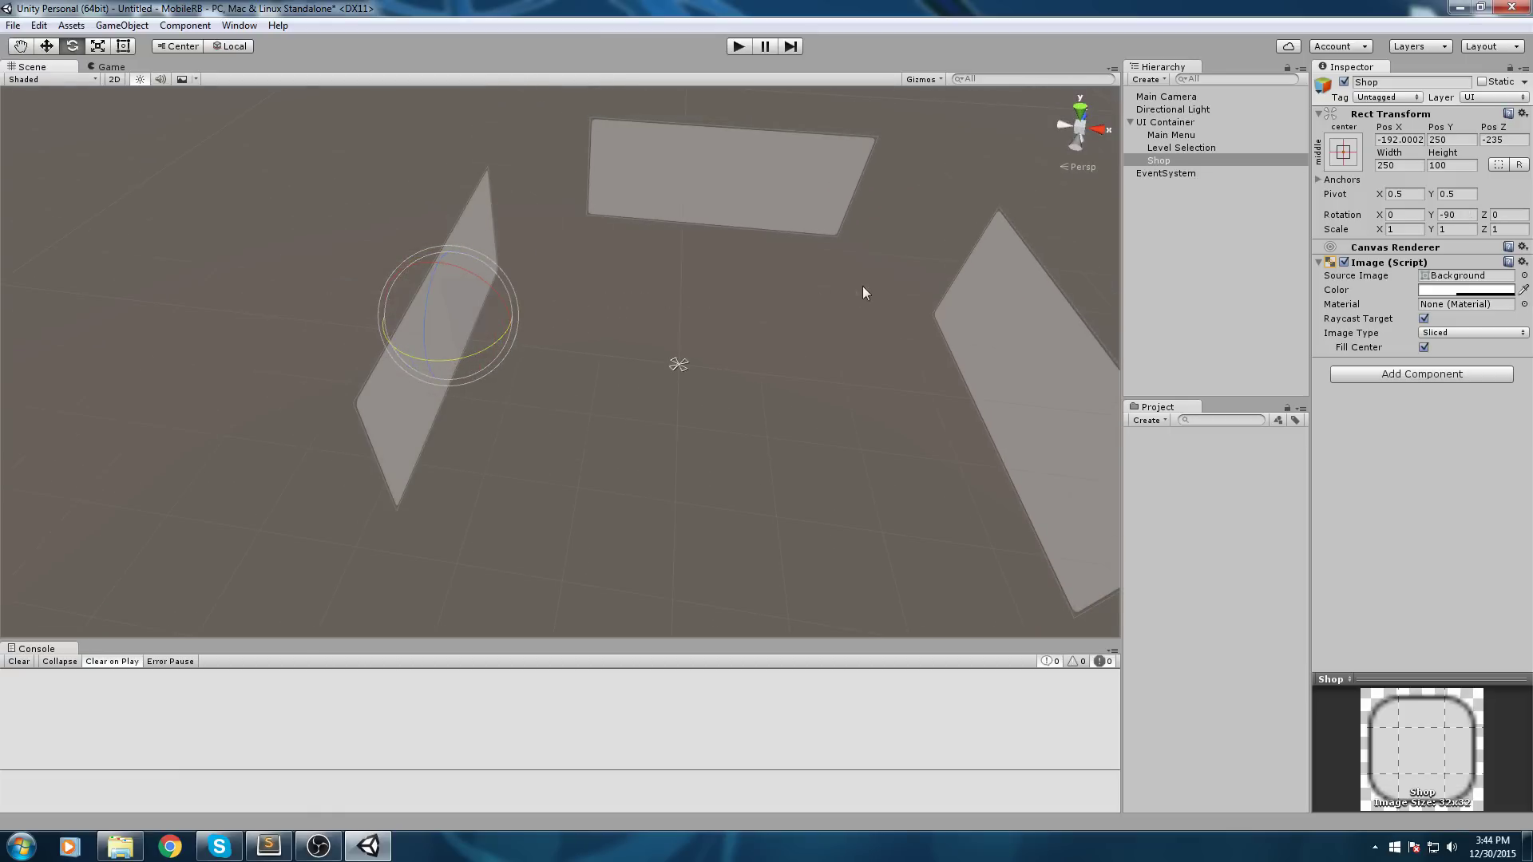
- Examine the three panels from the middle of the arrangement, facing the Main Menu and the side panels in turn
left_click_drag(755, 302, 751, 247, "alt")
left_click(636, 357)
right_click_drag(636, 357, 640, 404)
middle_click_drag(640, 404, 633, 352)
scroll(633, 352, "up", 3)
right_click_drag(633, 352, 590, 352)
left_click_drag(591, 359, 557, 431, "alt")
scroll(557, 431, "up", 10)
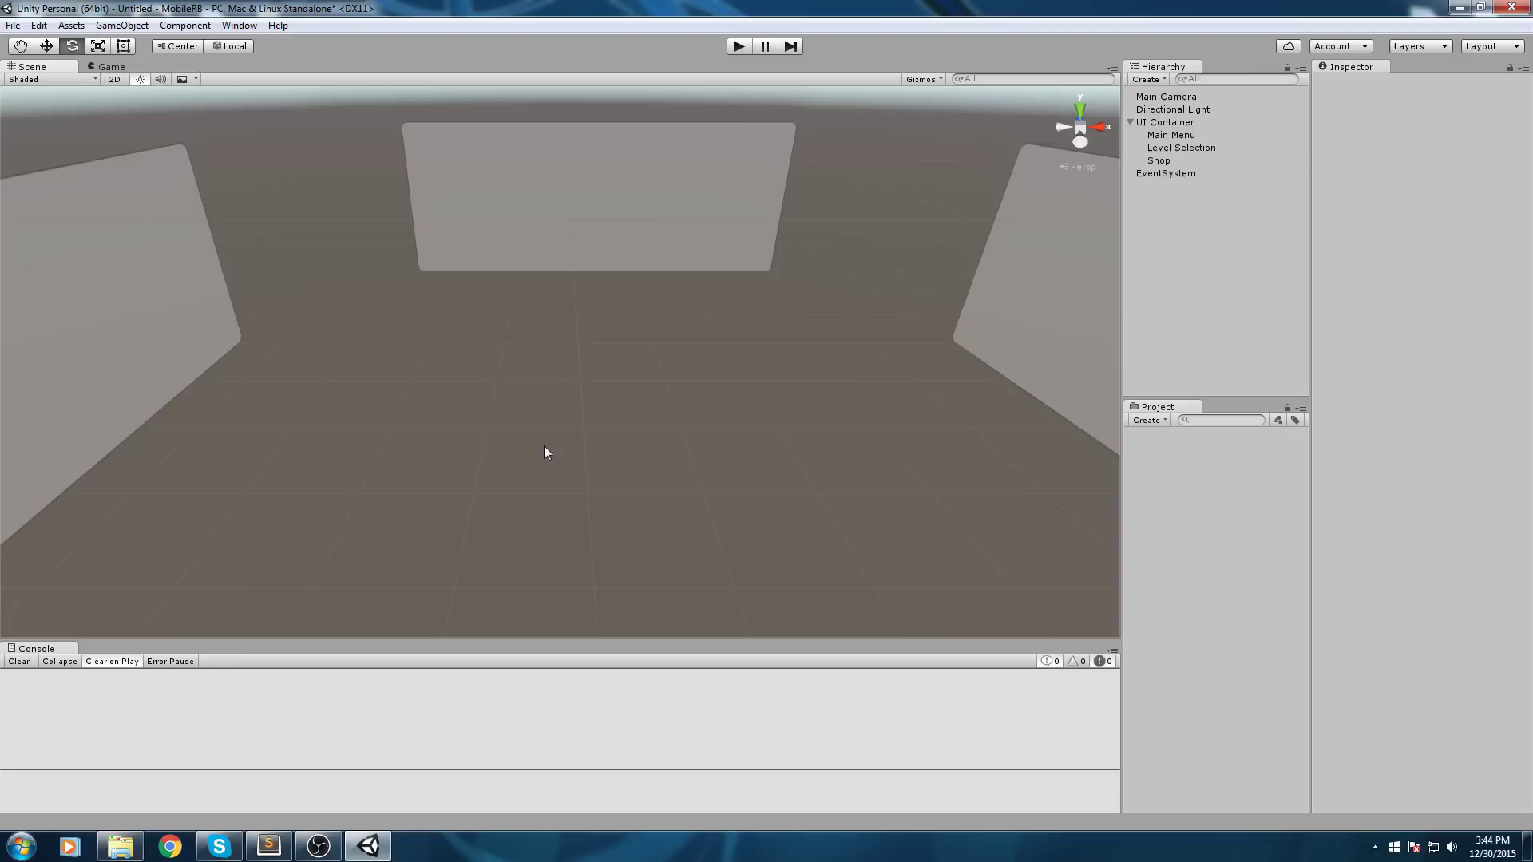
right_click_drag(547, 437, 551, 391)
mouse_move(551, 391)
middle_mouse_down()
mouse_move(552, 375)
mouse_move(549, 404)
middle_mouse_up()
scroll(550, 404, "up", 1)
right_click_drag(549, 404, 557, 367)
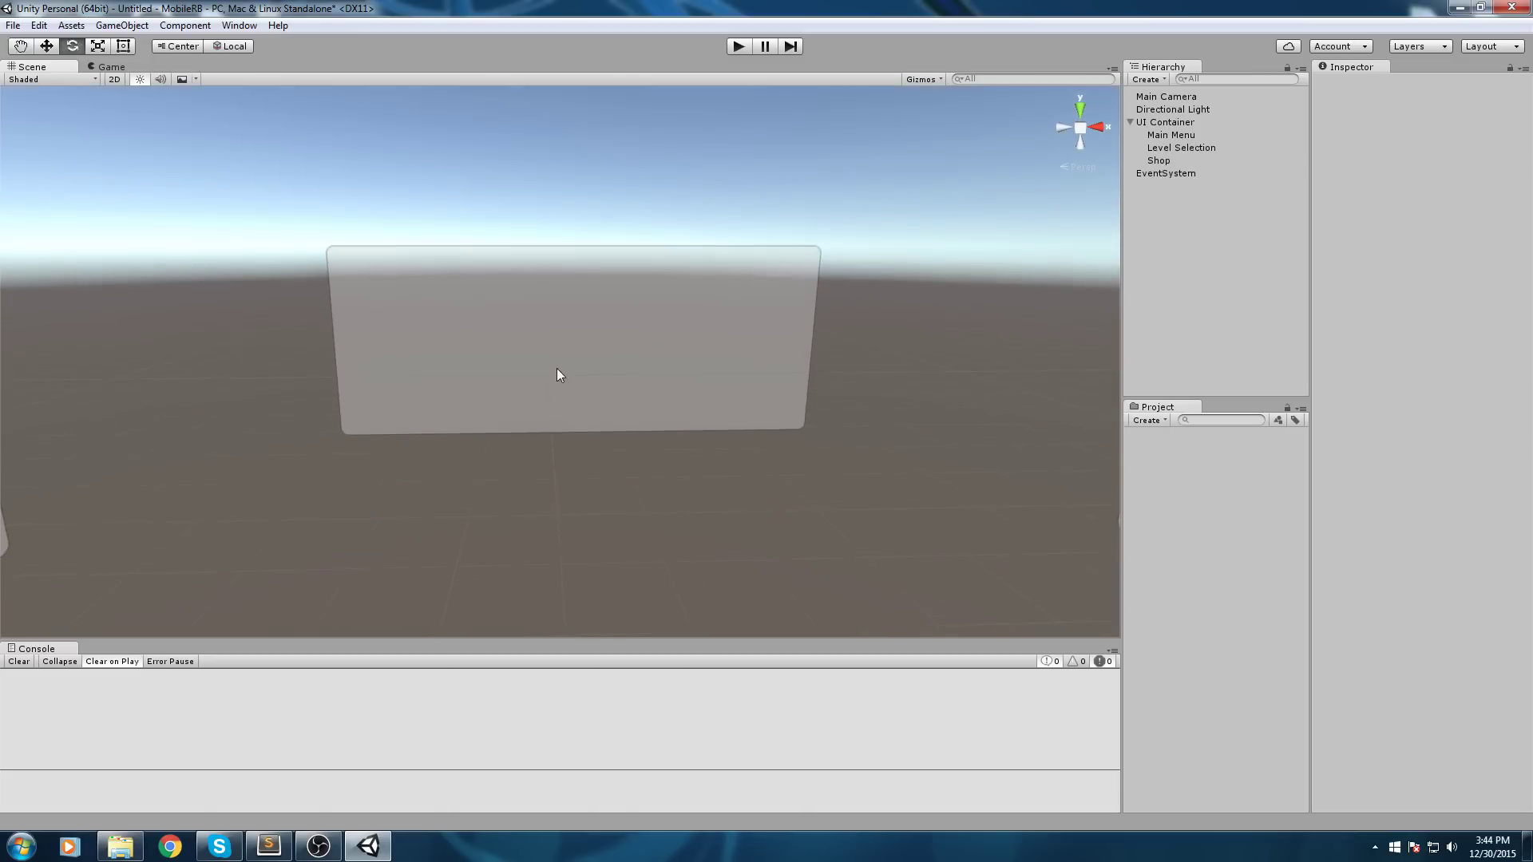
scroll(555, 364, "up", 2)
left_click_drag(556, 367, 526, 353, "alt")
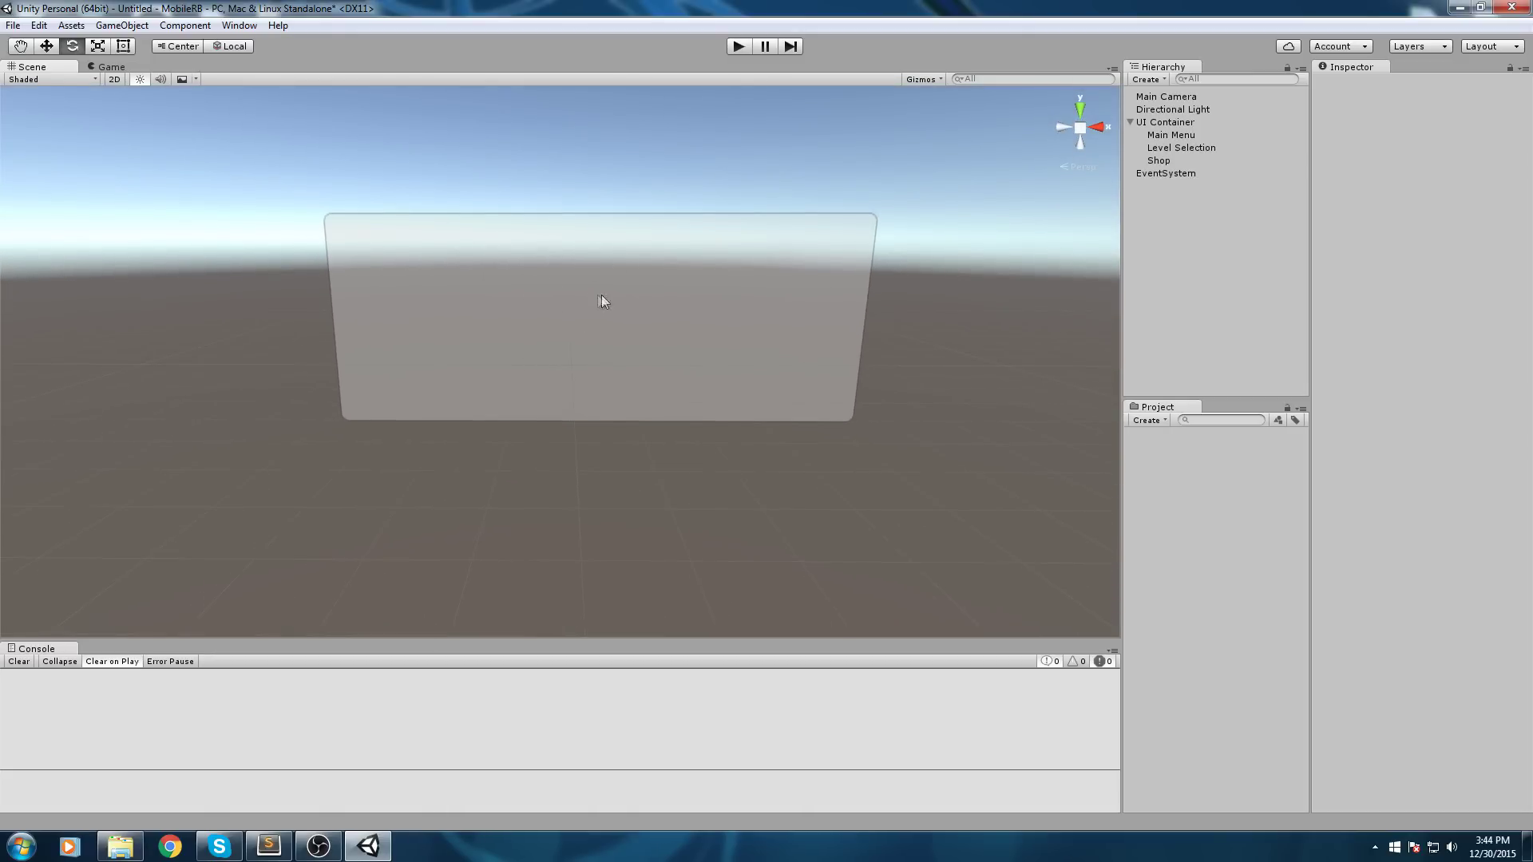
left_click_drag(455, 296, 838, 297, "alt")
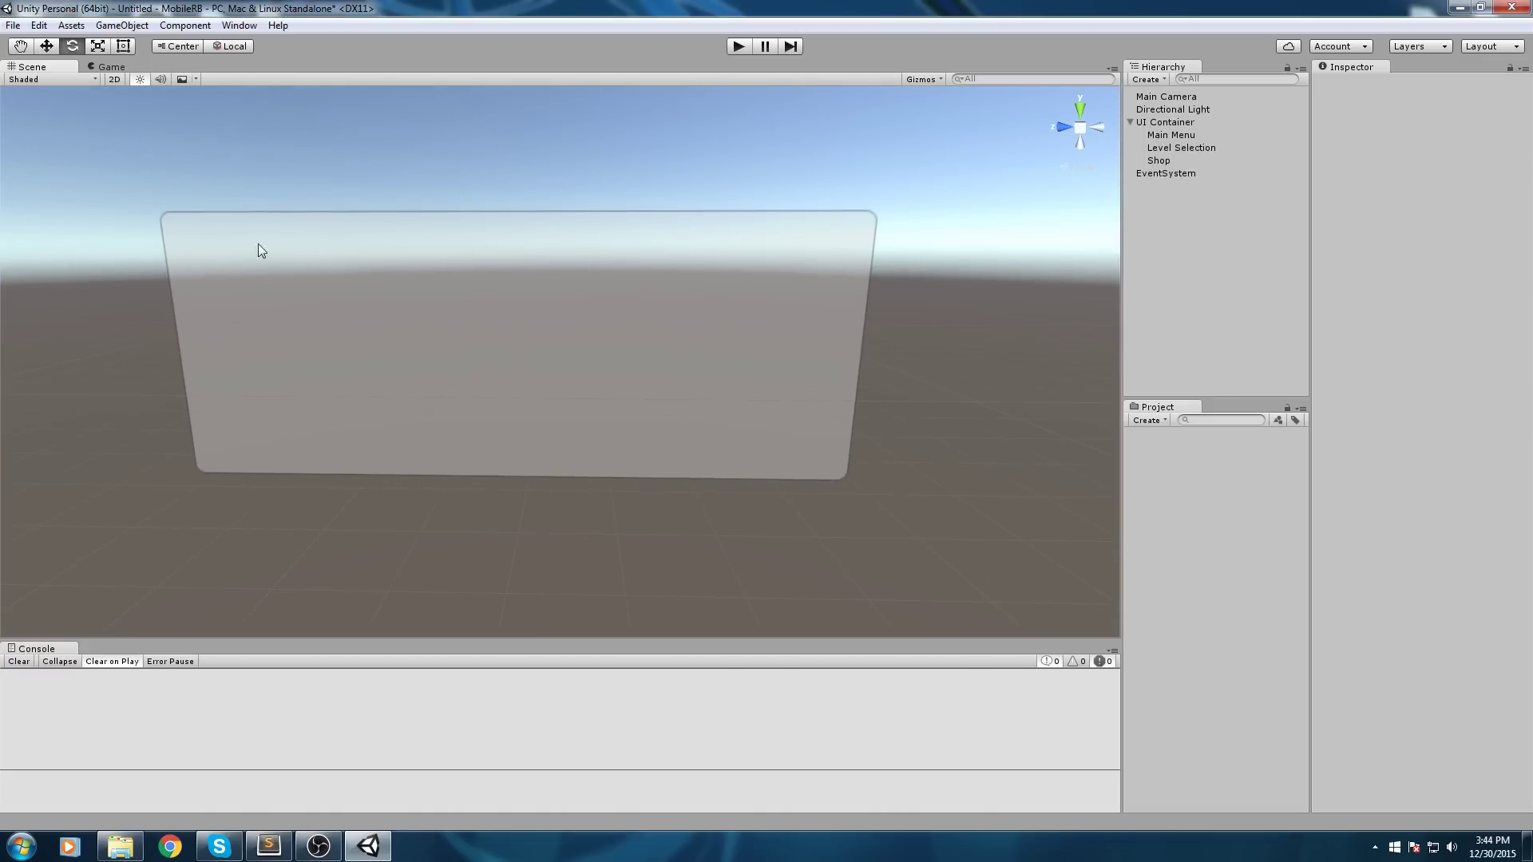
left_click_drag(453, 266, 272, 265, "alt")
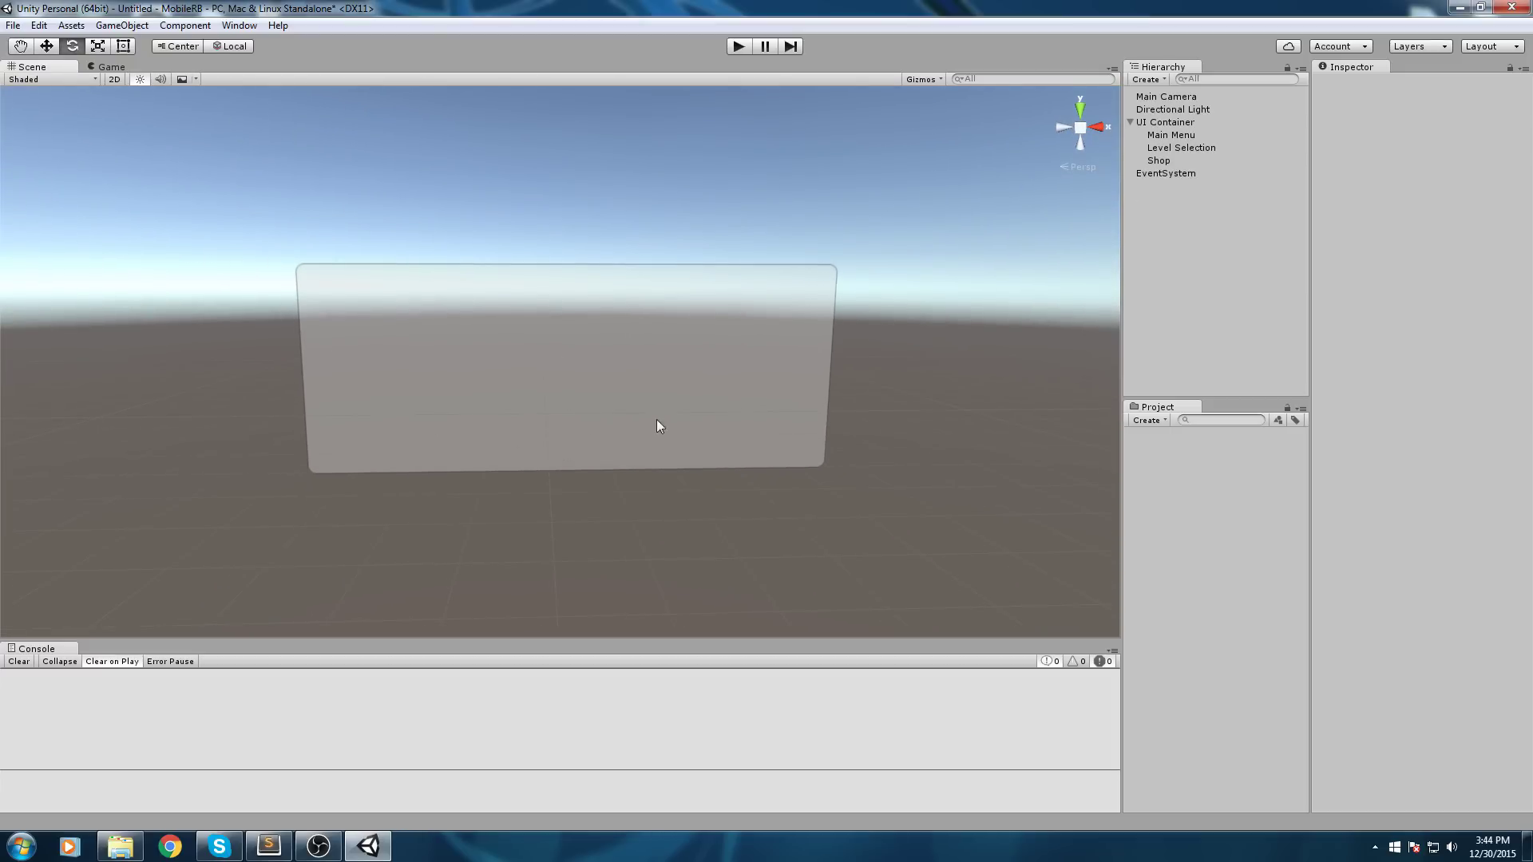
left_click_drag(602, 407, 760, 333, "alt")
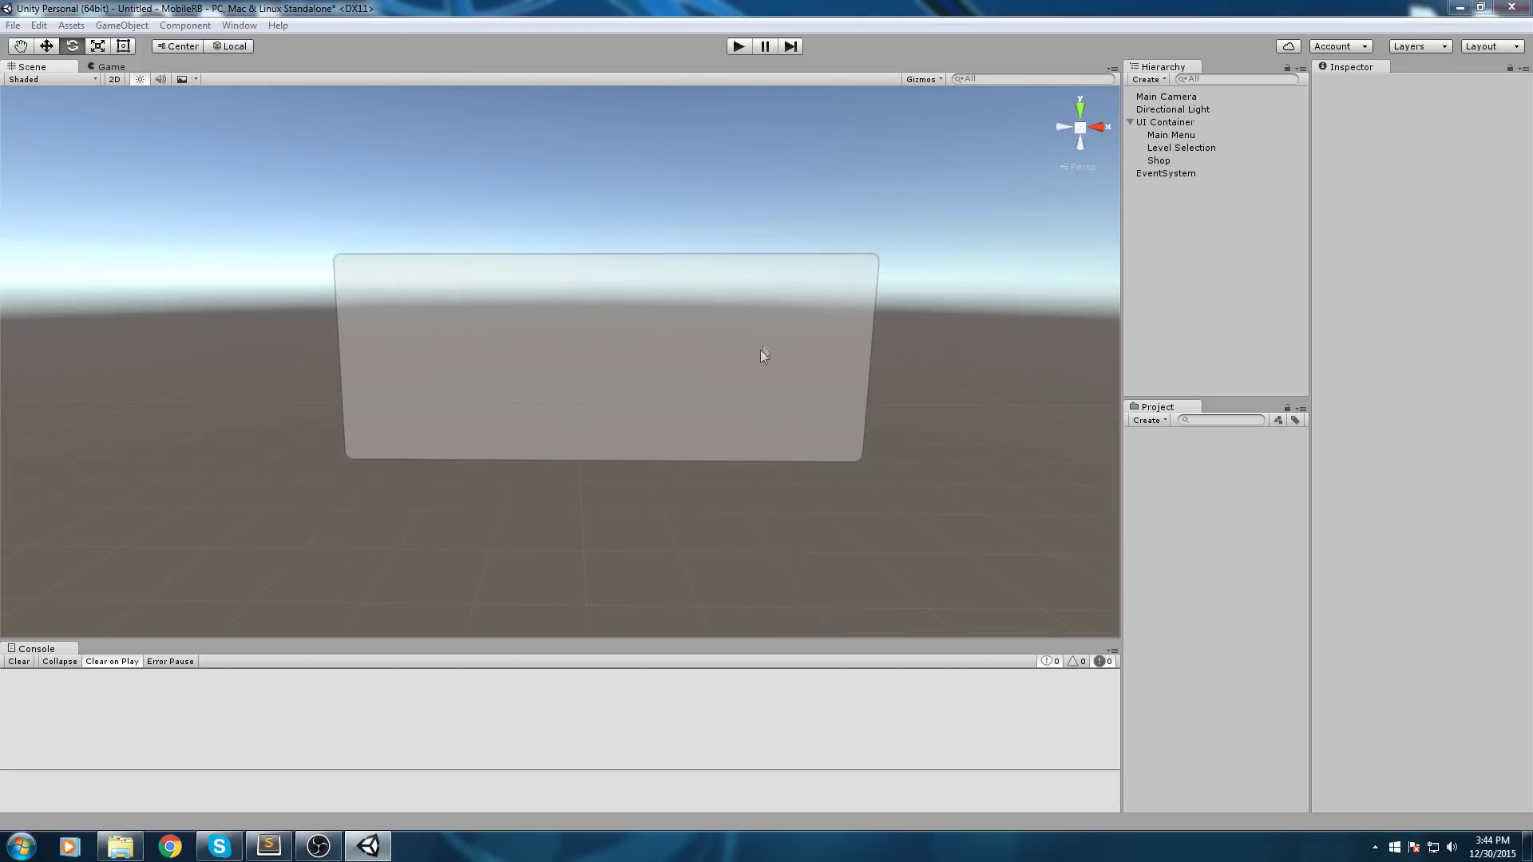
- Save the scene as MainMenu in the project's Assets folder
key("ctrl+s")
left_click(742, 42)
left_click_drag(669, 319, 606, 361, "alt")
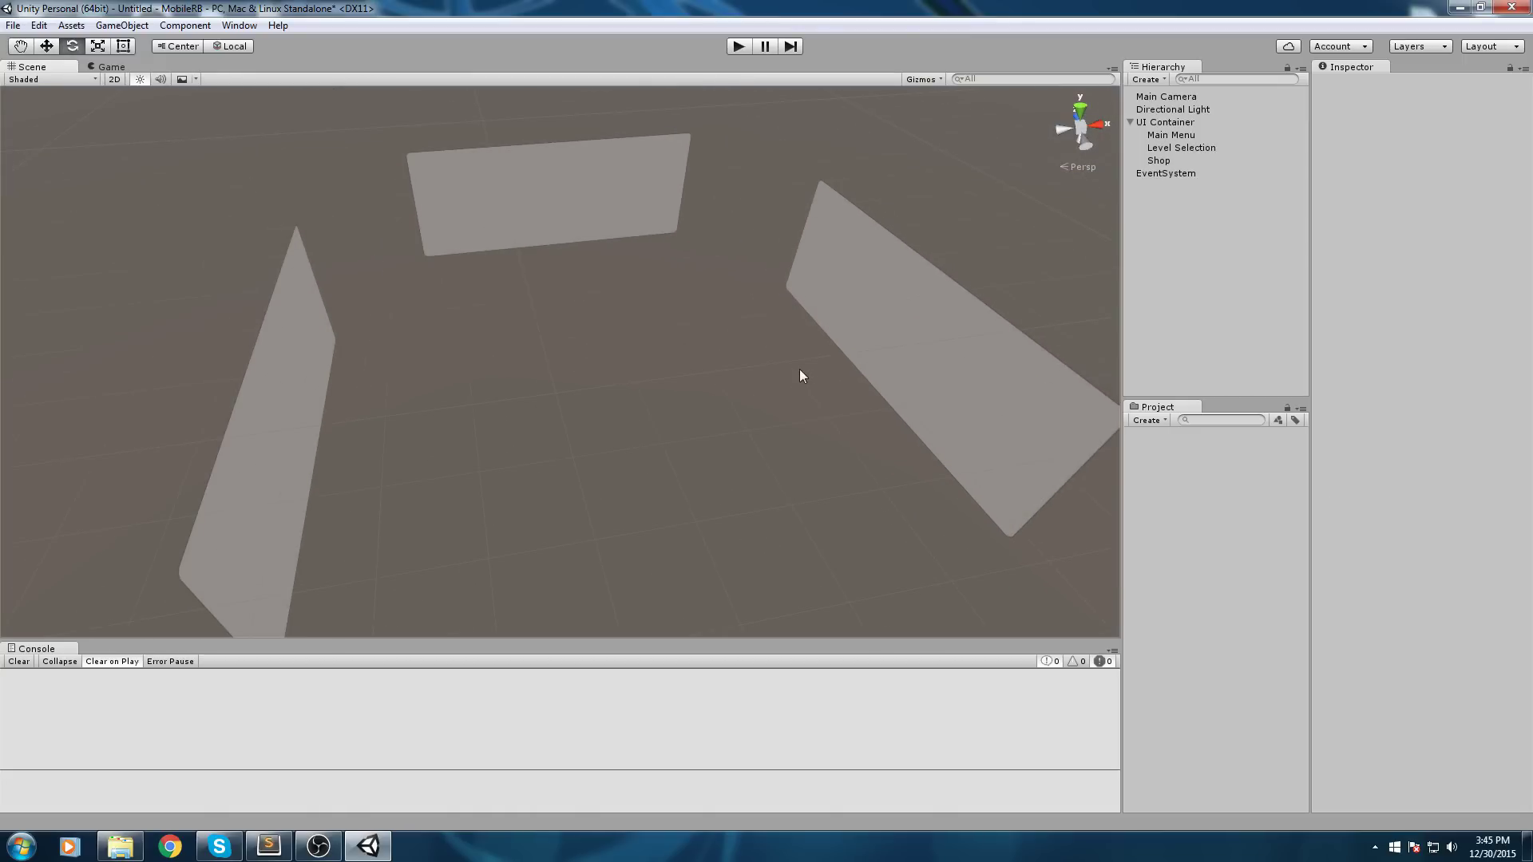
key("ctrl+s")
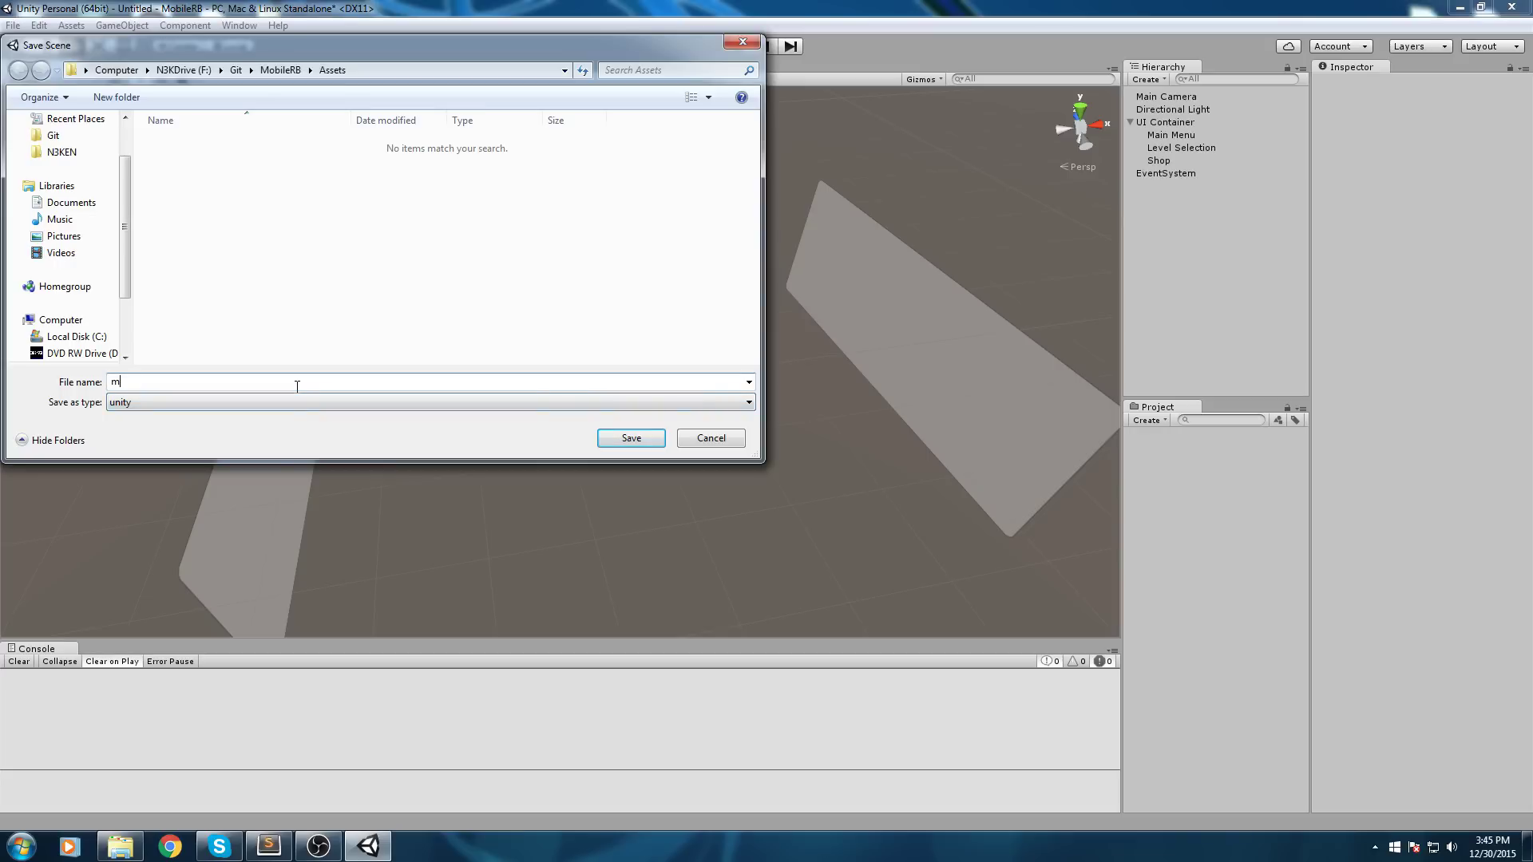
key("Return")
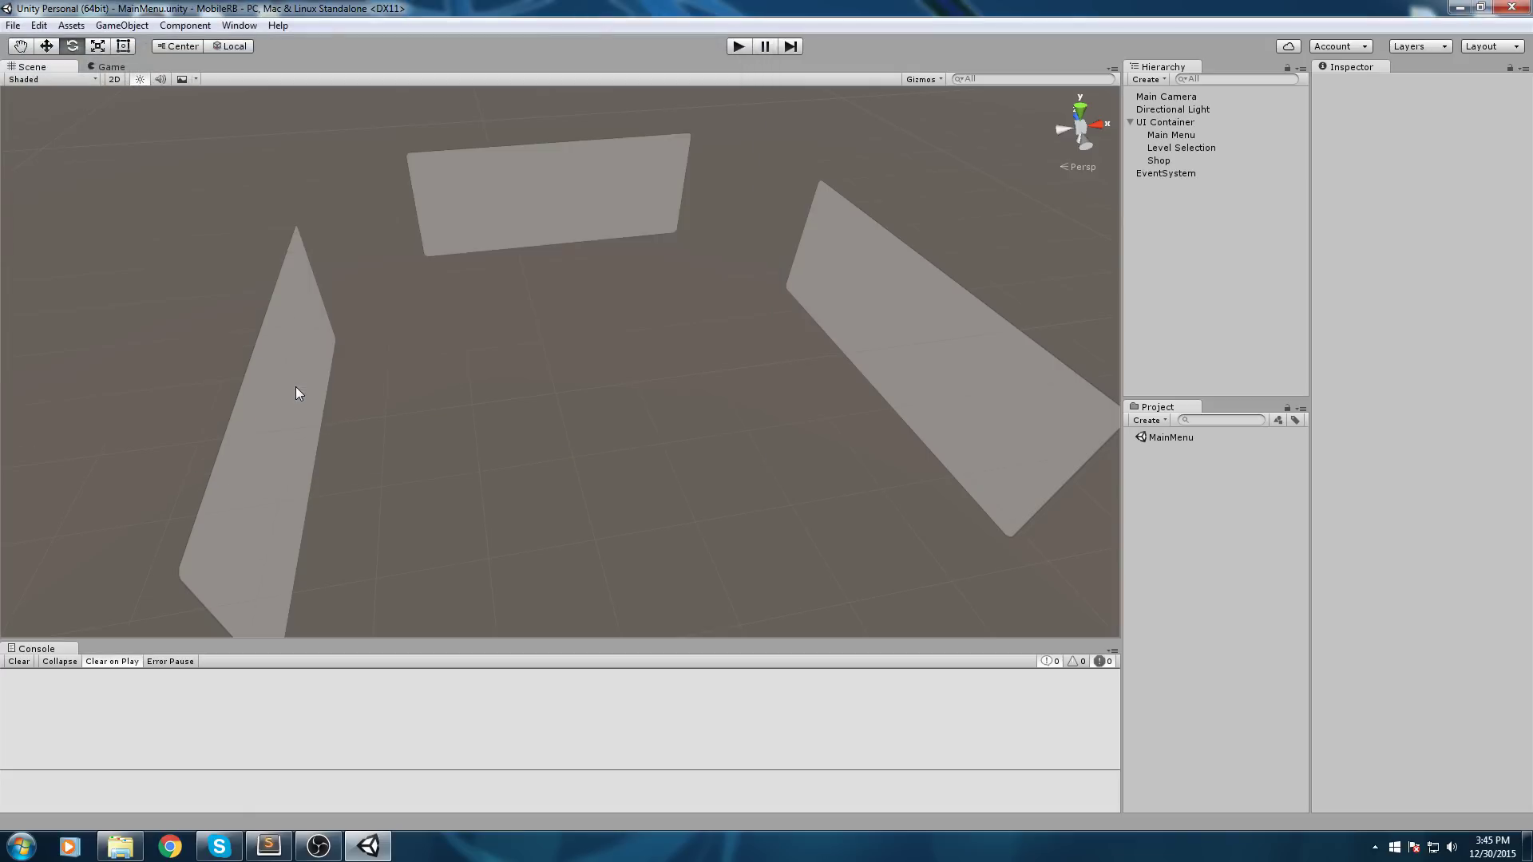
- Create a Scenes folder in the project assets and move the MainMenu scene into it
left_click(1147, 420)
left_click(1169, 375)
type("Scenes")
key("Return")
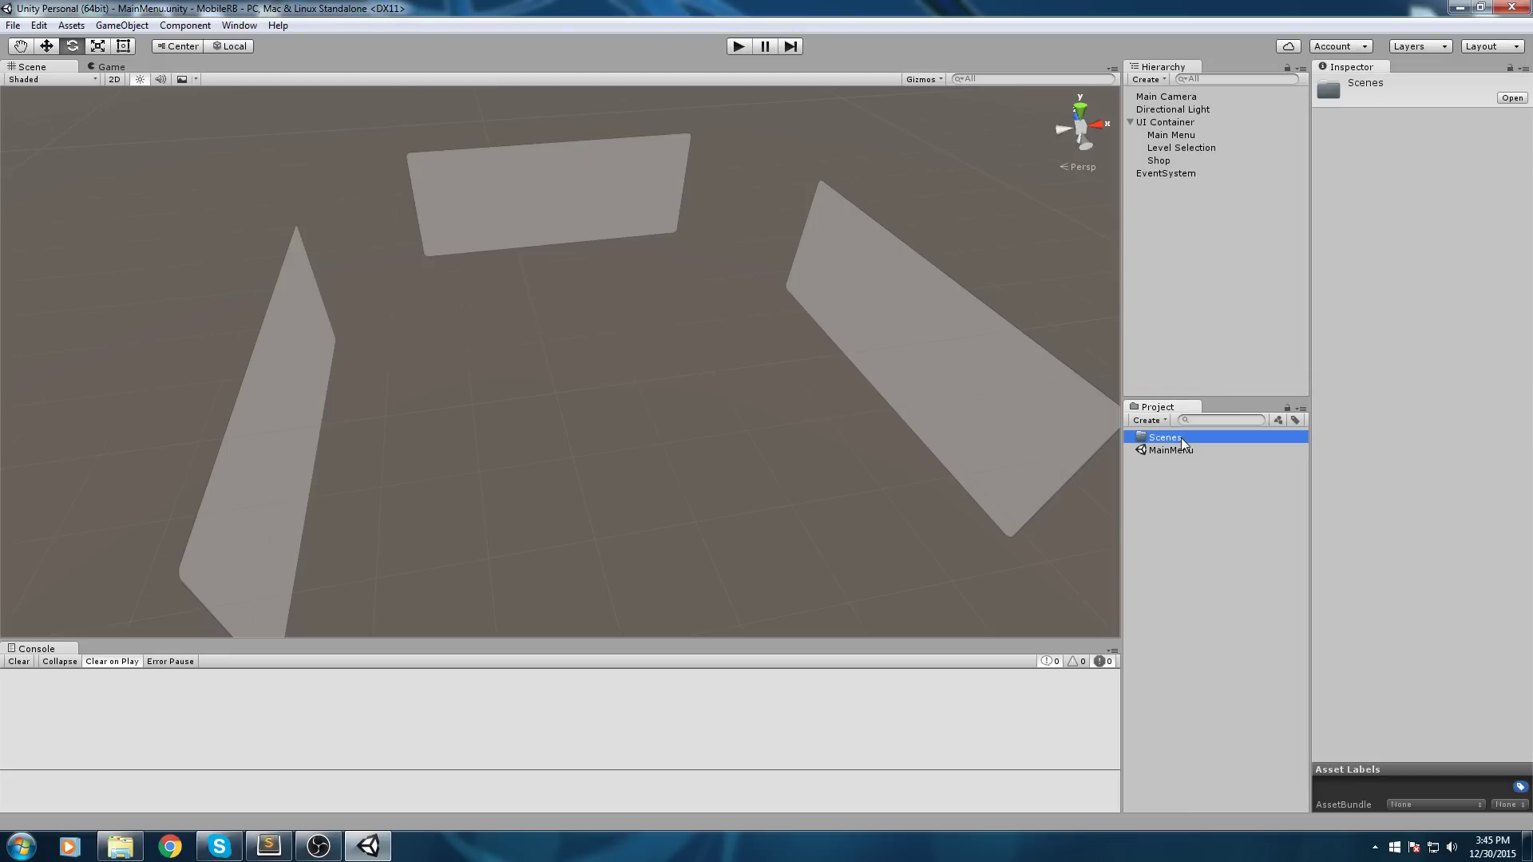
left_click(1204, 463)
left_click_drag(1174, 452, 1182, 440)
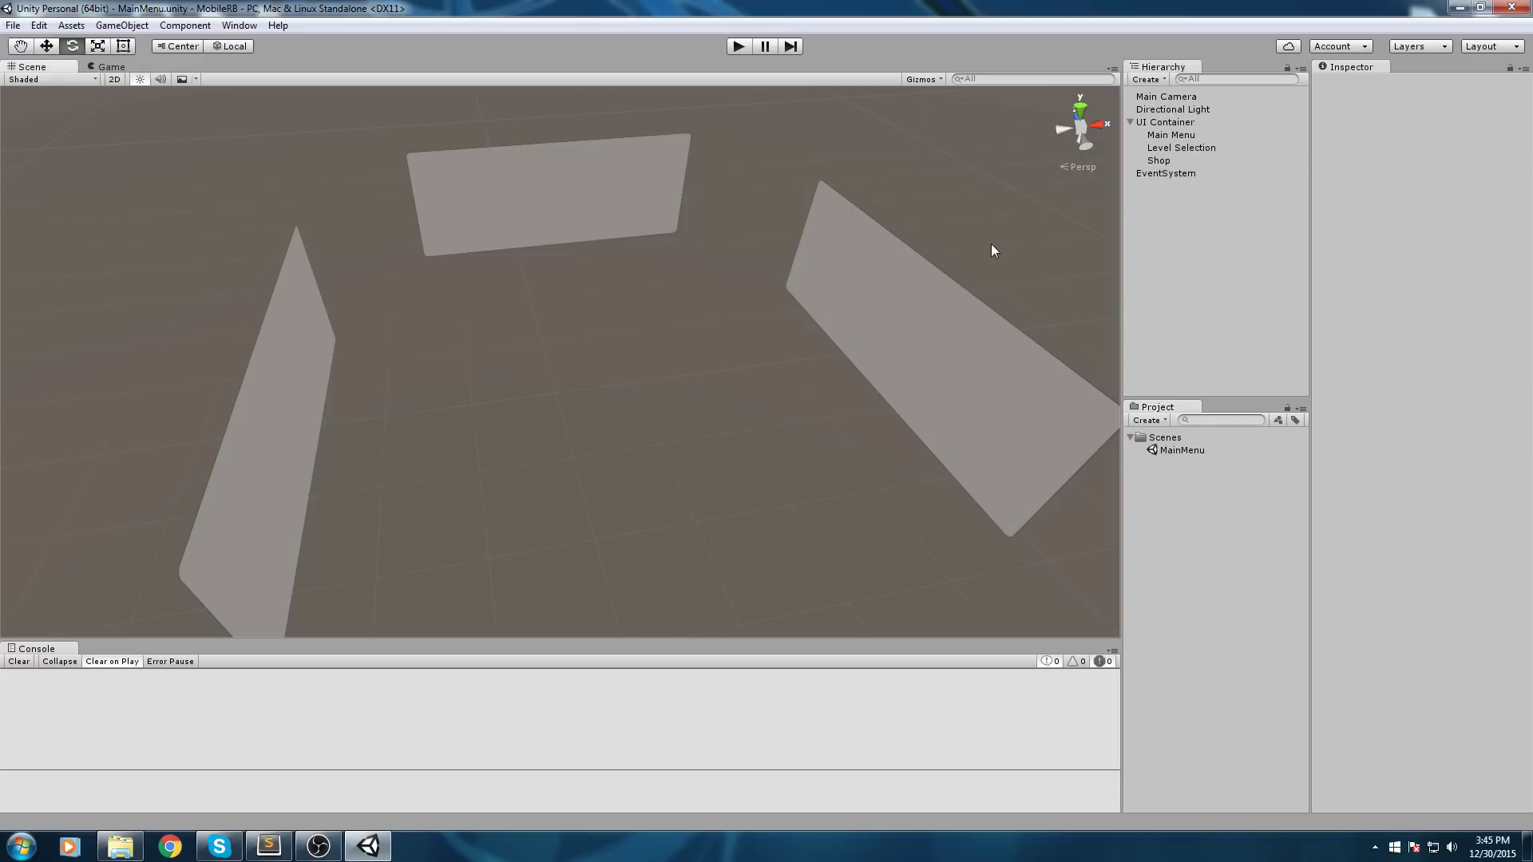
- Select the Main Menu panel, examine it from several angles and frame it closely in the scene
scroll(990, 244, "down", 3)
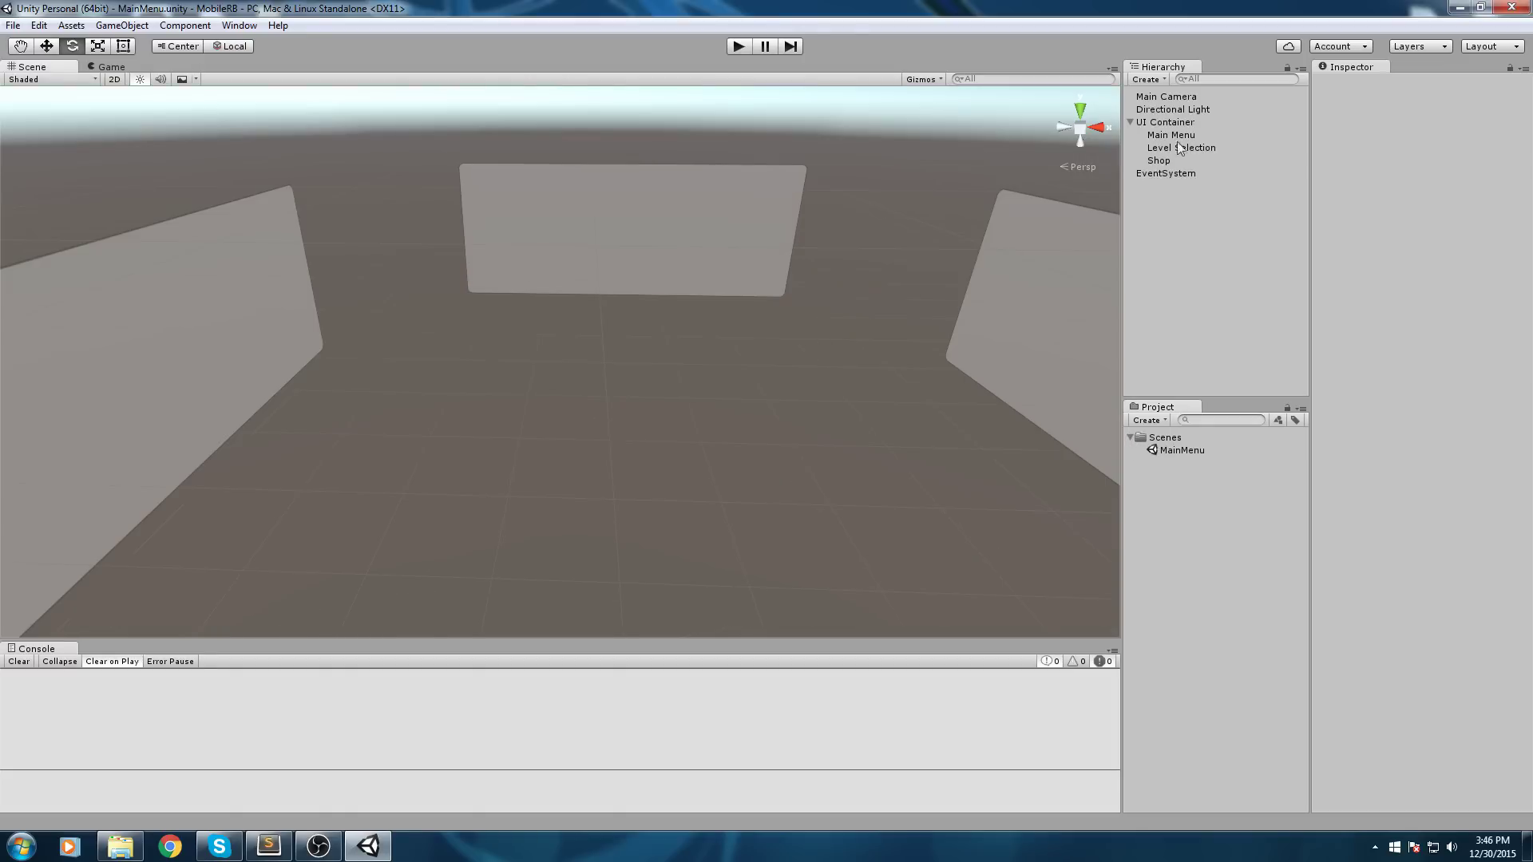
scroll(830, 251, "up", 1)
middle_click_drag(772, 208, 751, 236)
middle_click_drag(647, 301, 666, 259)
scroll(674, 252, "up", 2)
right_click_drag(788, 286, 799, 249)
middle_click_drag(798, 249, 793, 322)
left_click(621, 351)
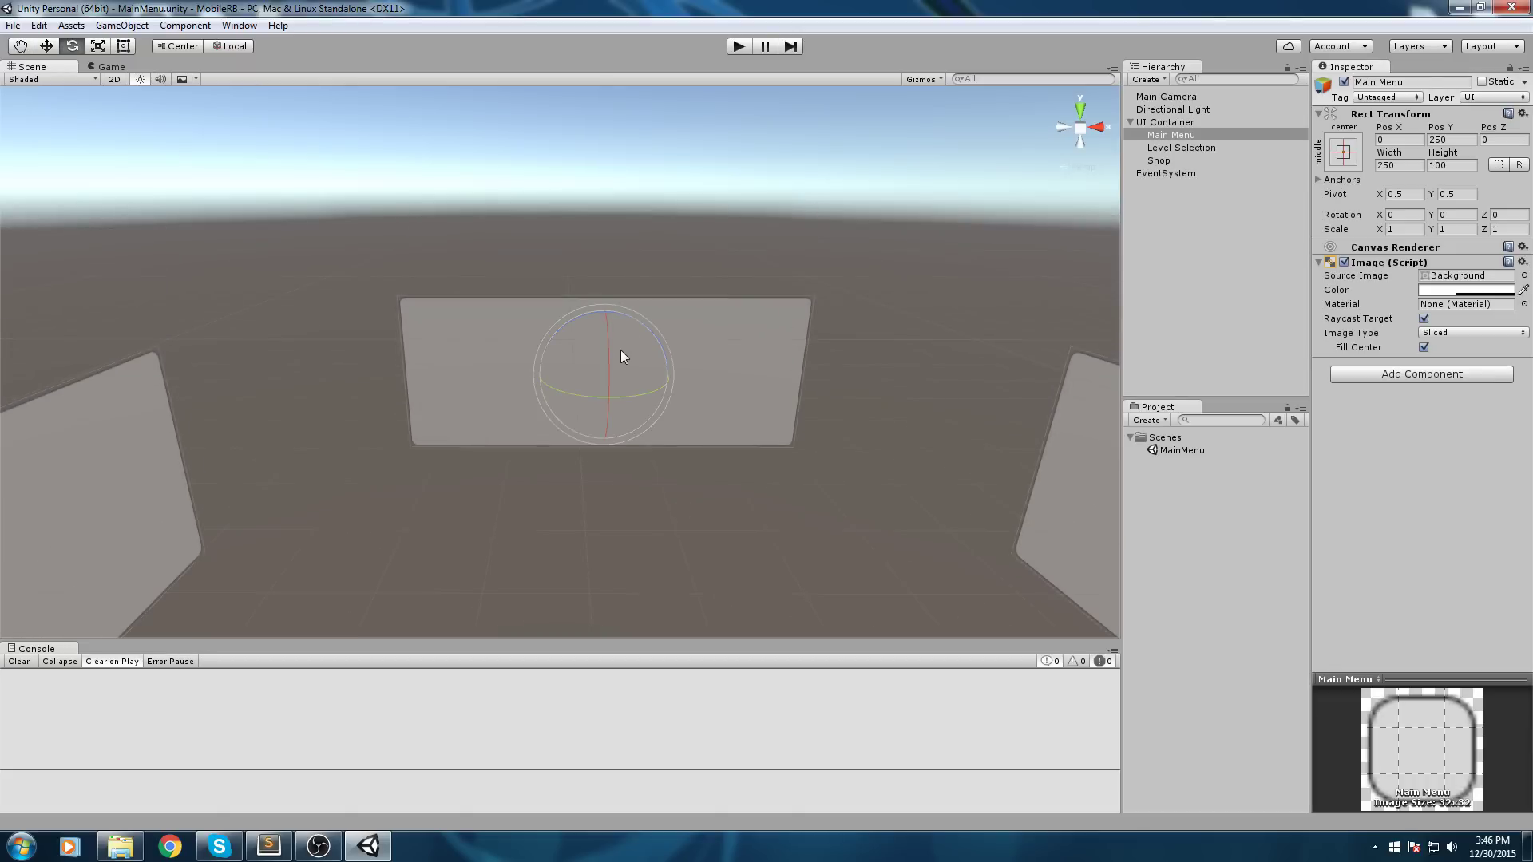
left_click(1190, 134)
right_click_drag(808, 216, 736, 253)
middle_click_drag(736, 252, 582, 243)
scroll(582, 243, "down", 3)
left_click(784, 244)
left_click(615, 320)
key("w")
key("f")
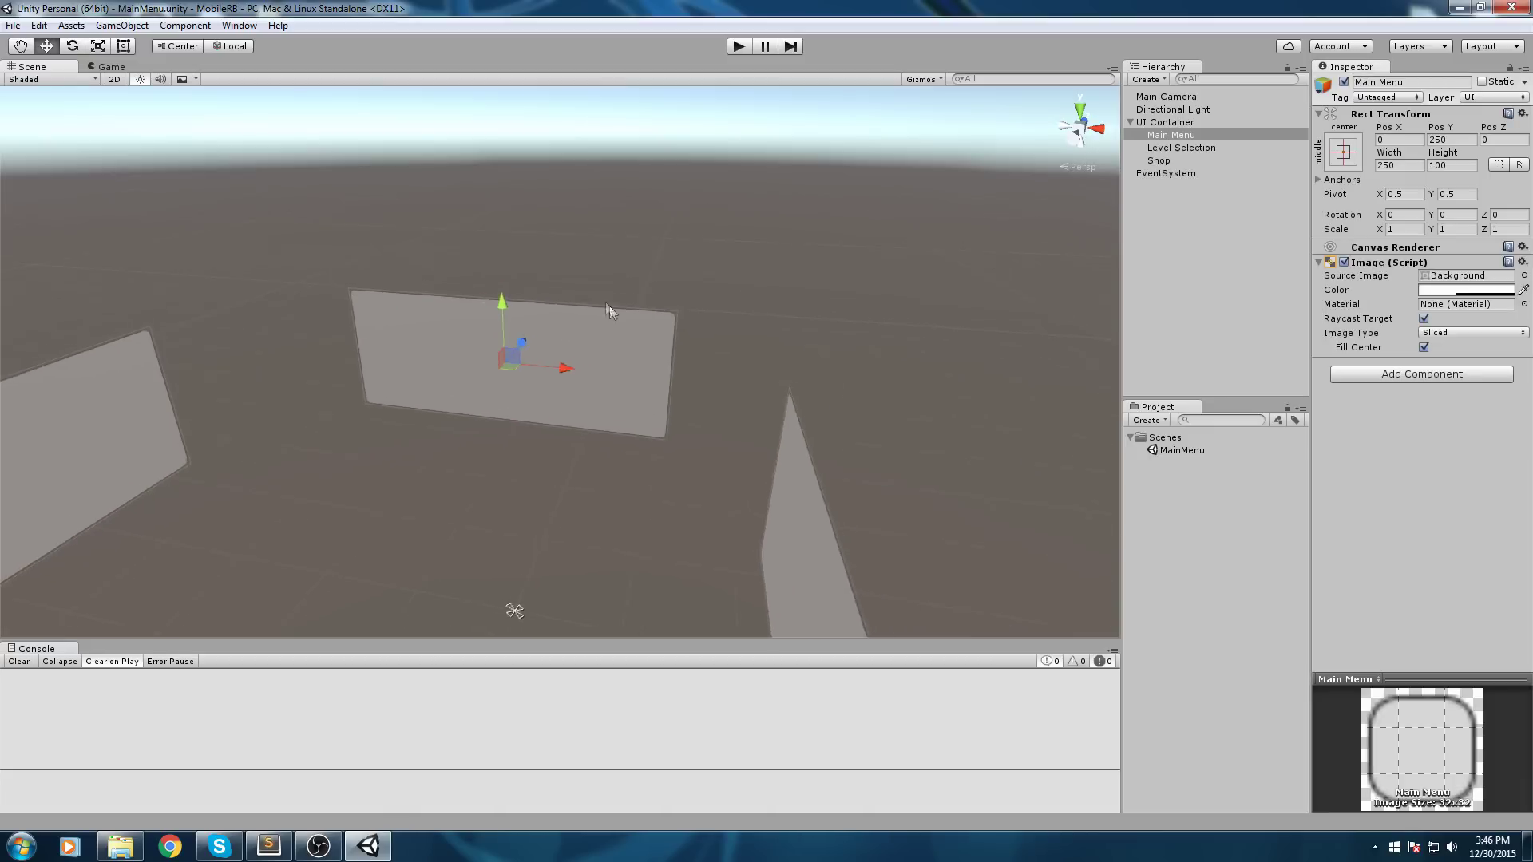
- Add a UI Button as a child of the Main Menu panel and name it btnLevelSelection
right_click(1202, 133)
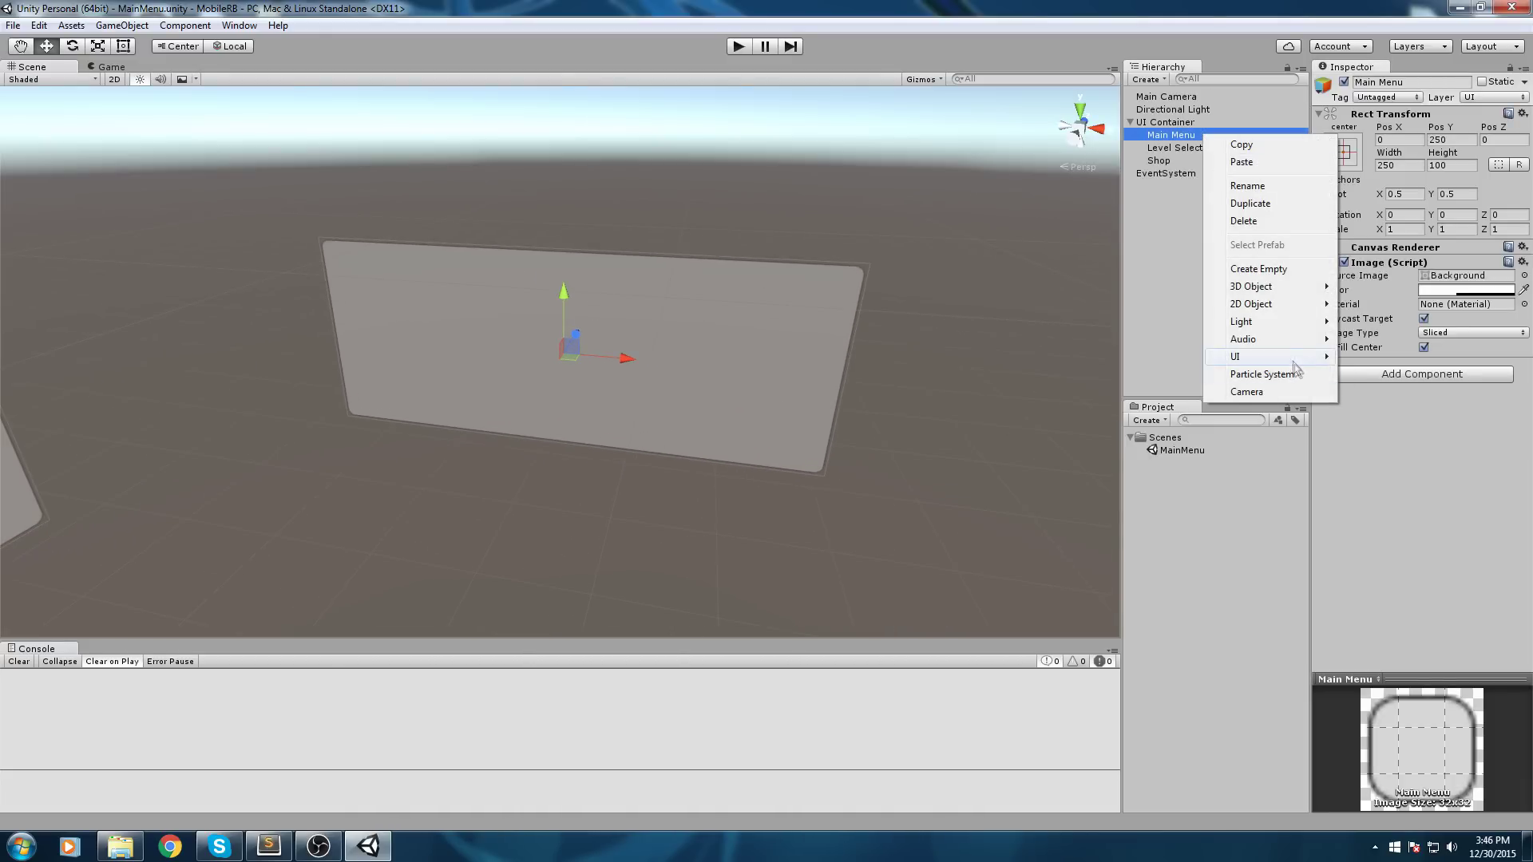
mouse_move(1292, 361)
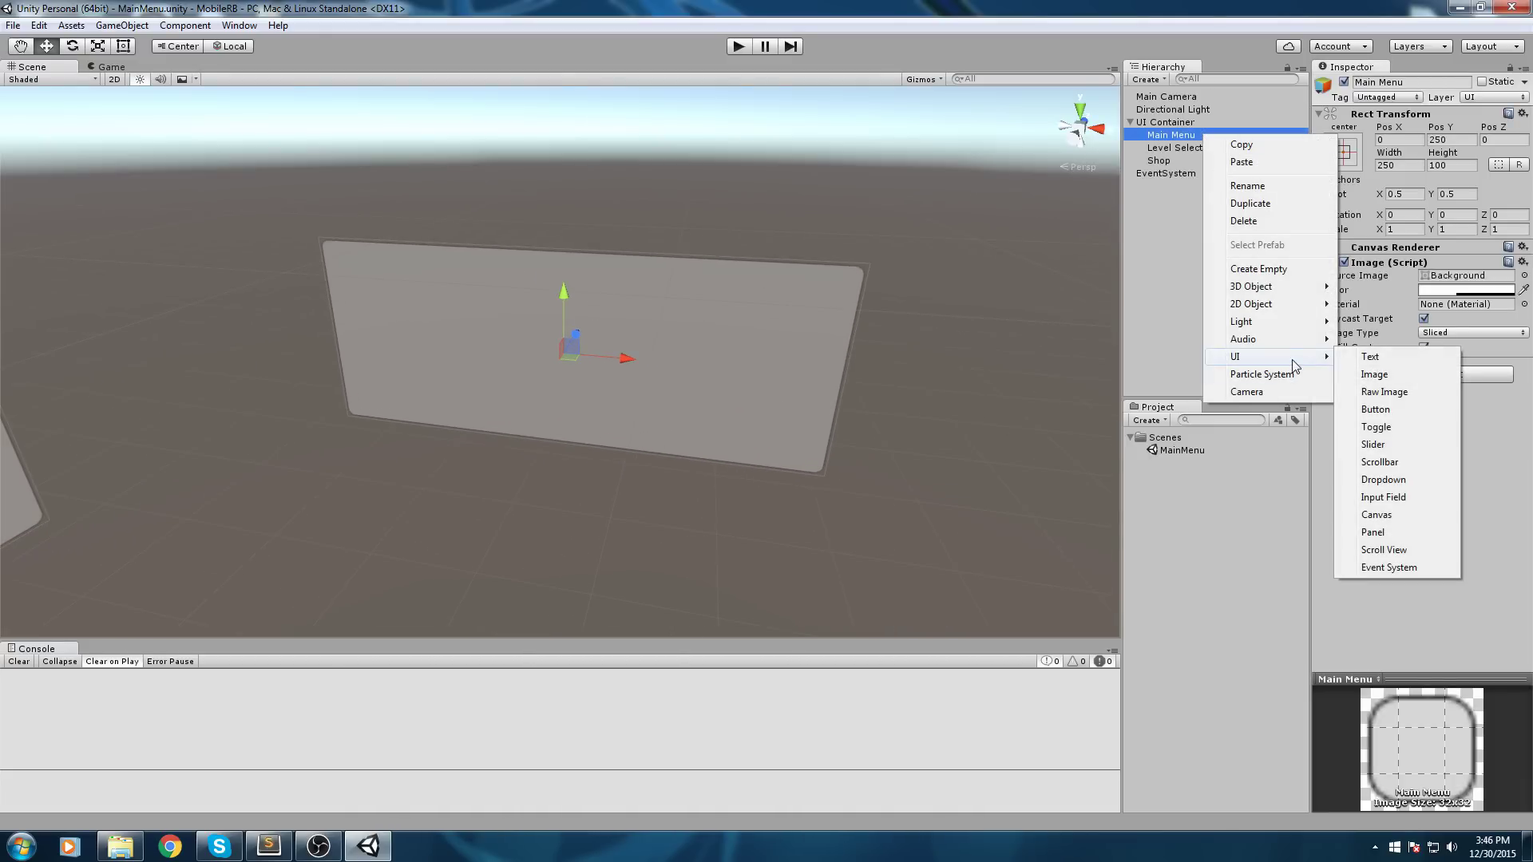
left_click(1376, 409)
key("f")
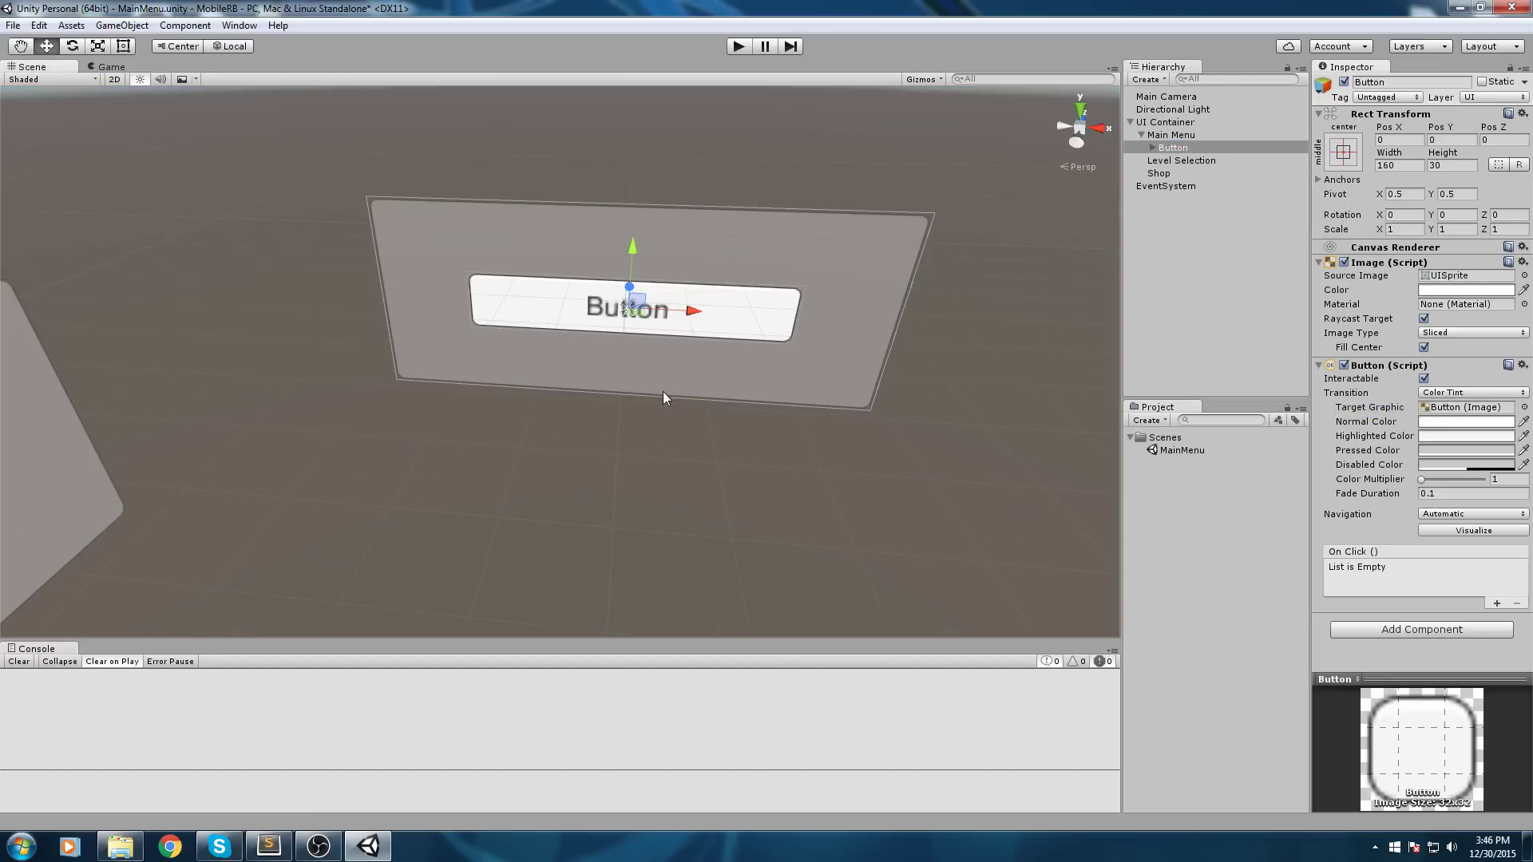
left_click(1180, 150)
left_click(1180, 150)
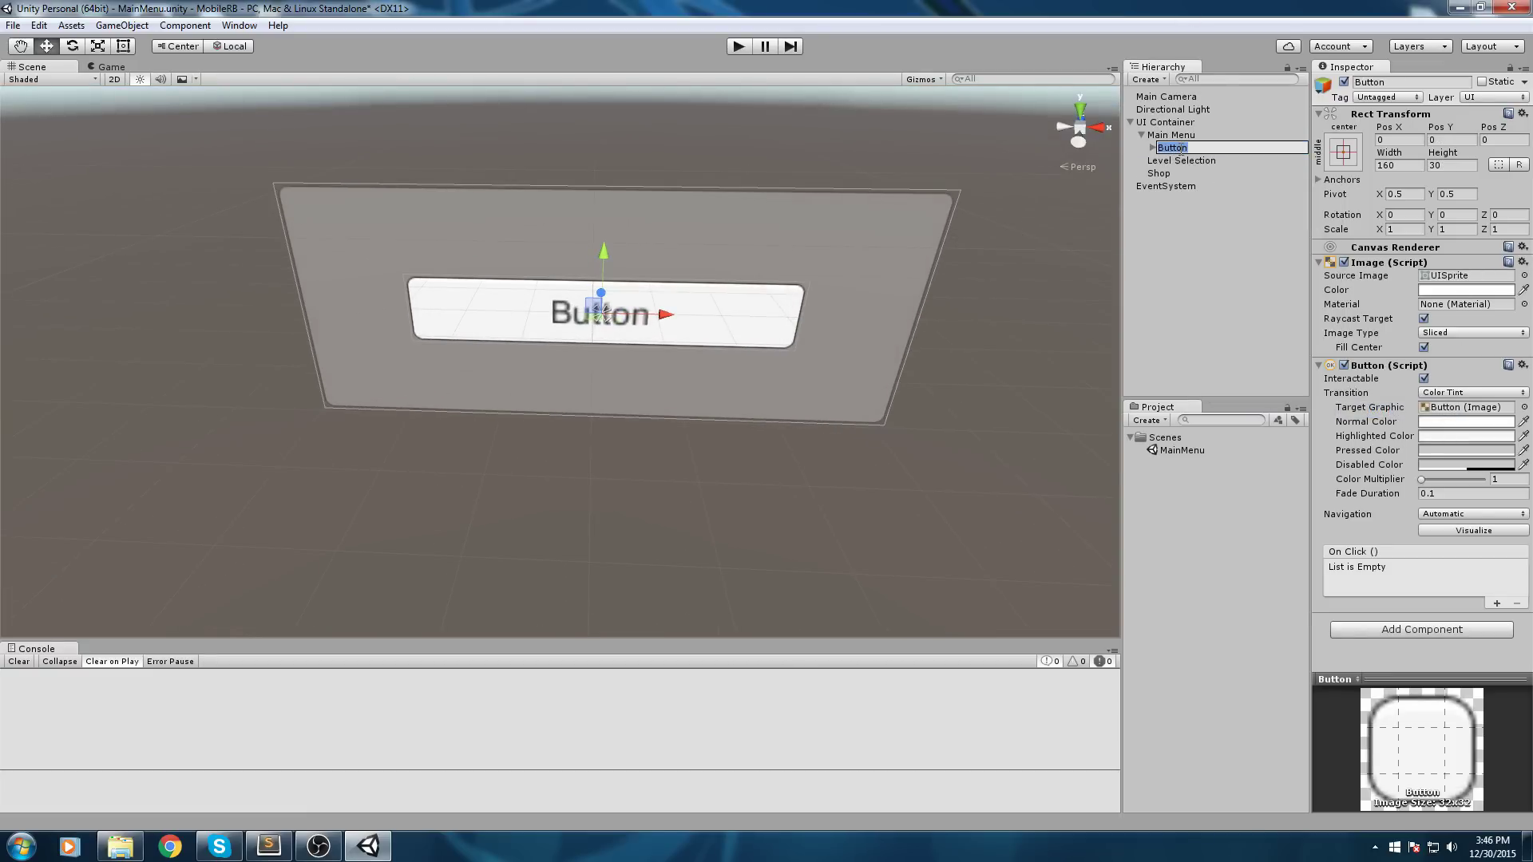
type("btnLevelSelection")
key("Return")
- Set the label text of btnLevelSelection to "Level Selection"
left_click(1152, 148)
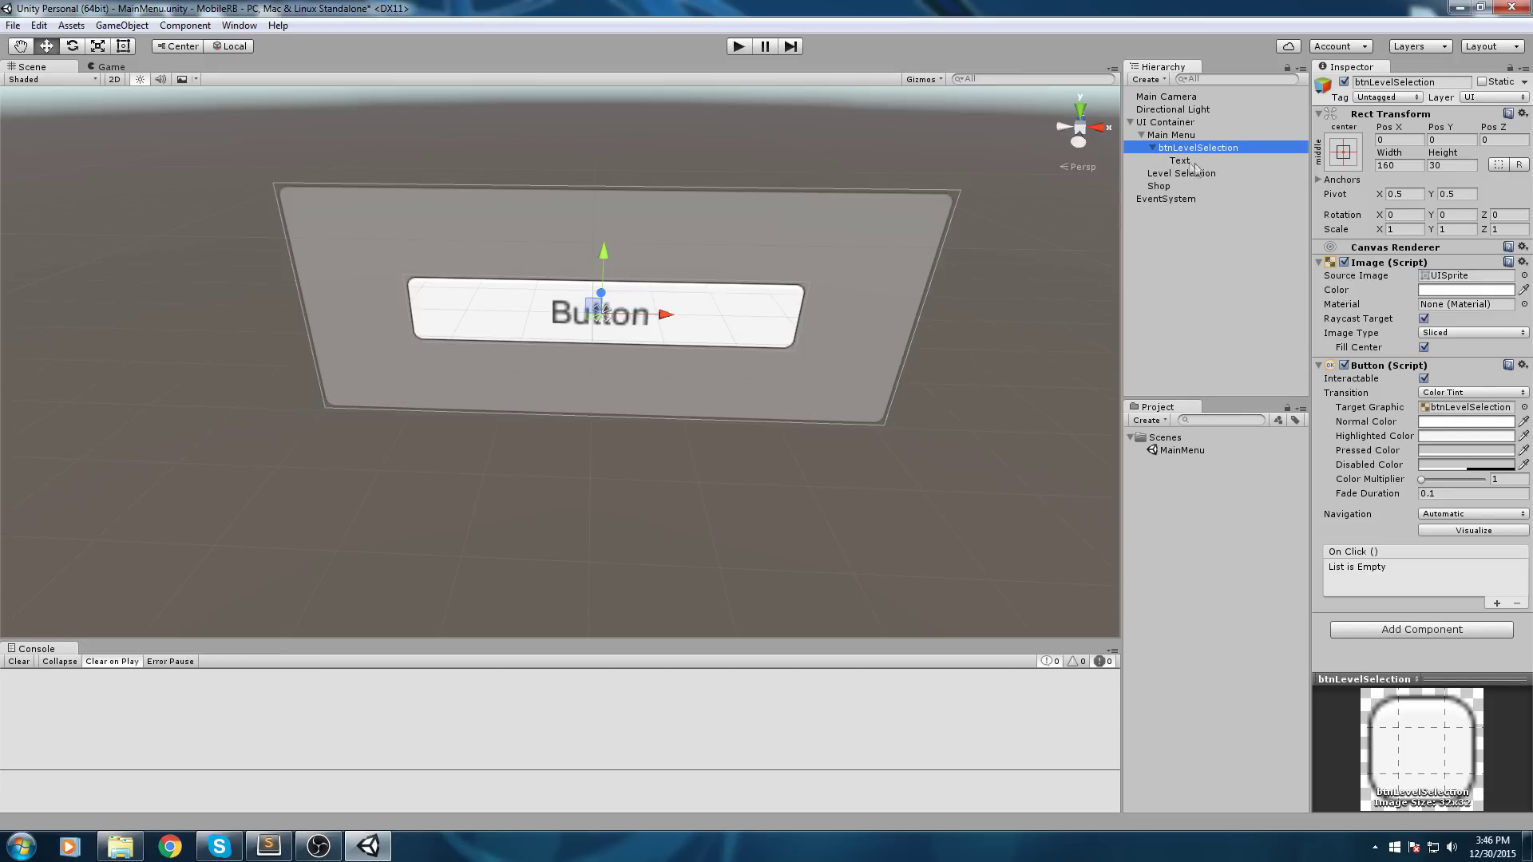
left_click(1186, 162)
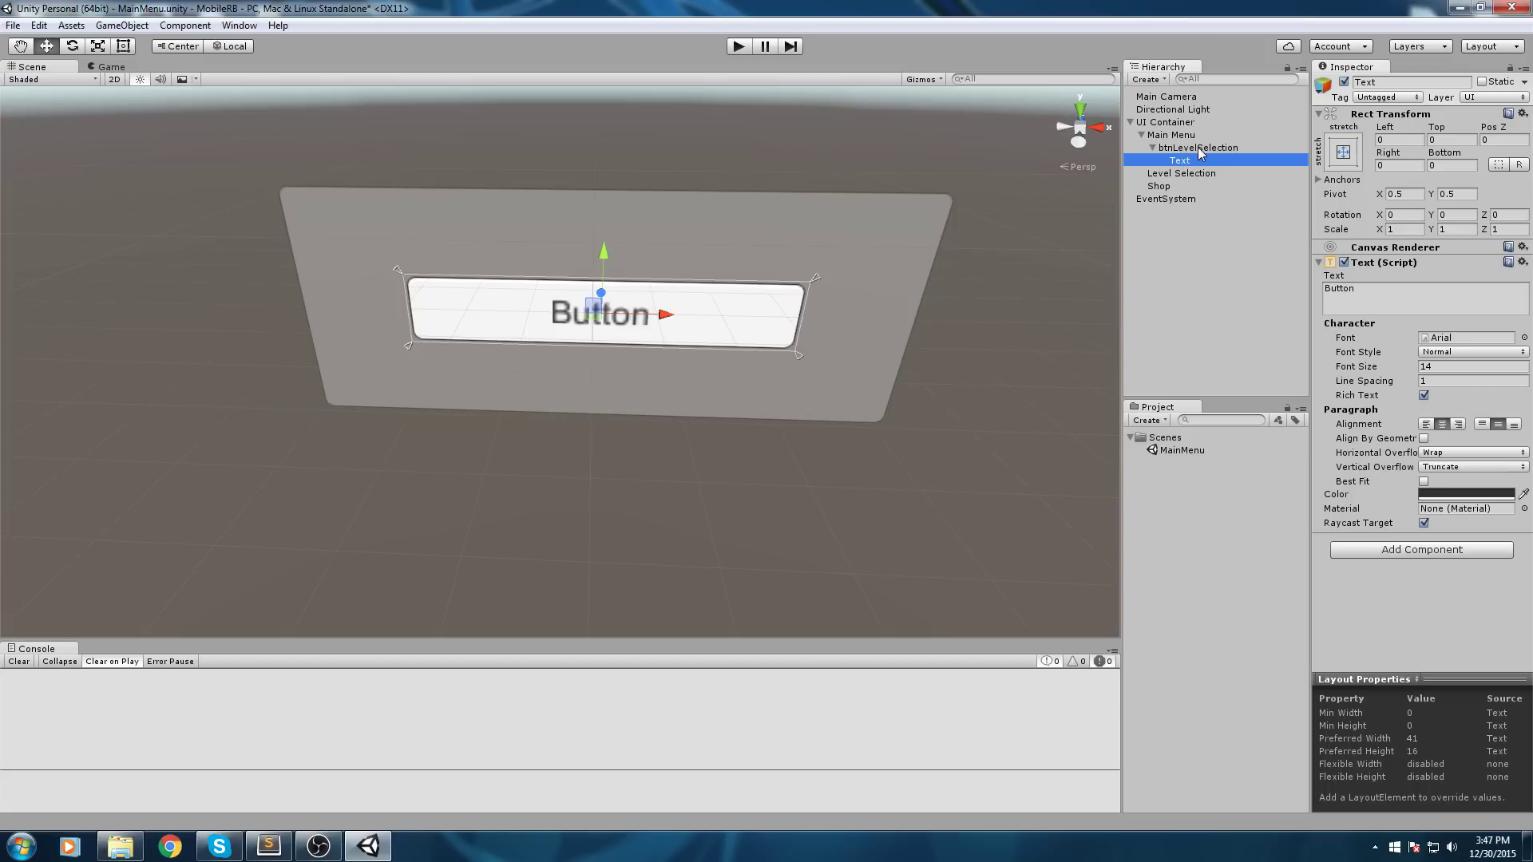
left_click(1378, 293)
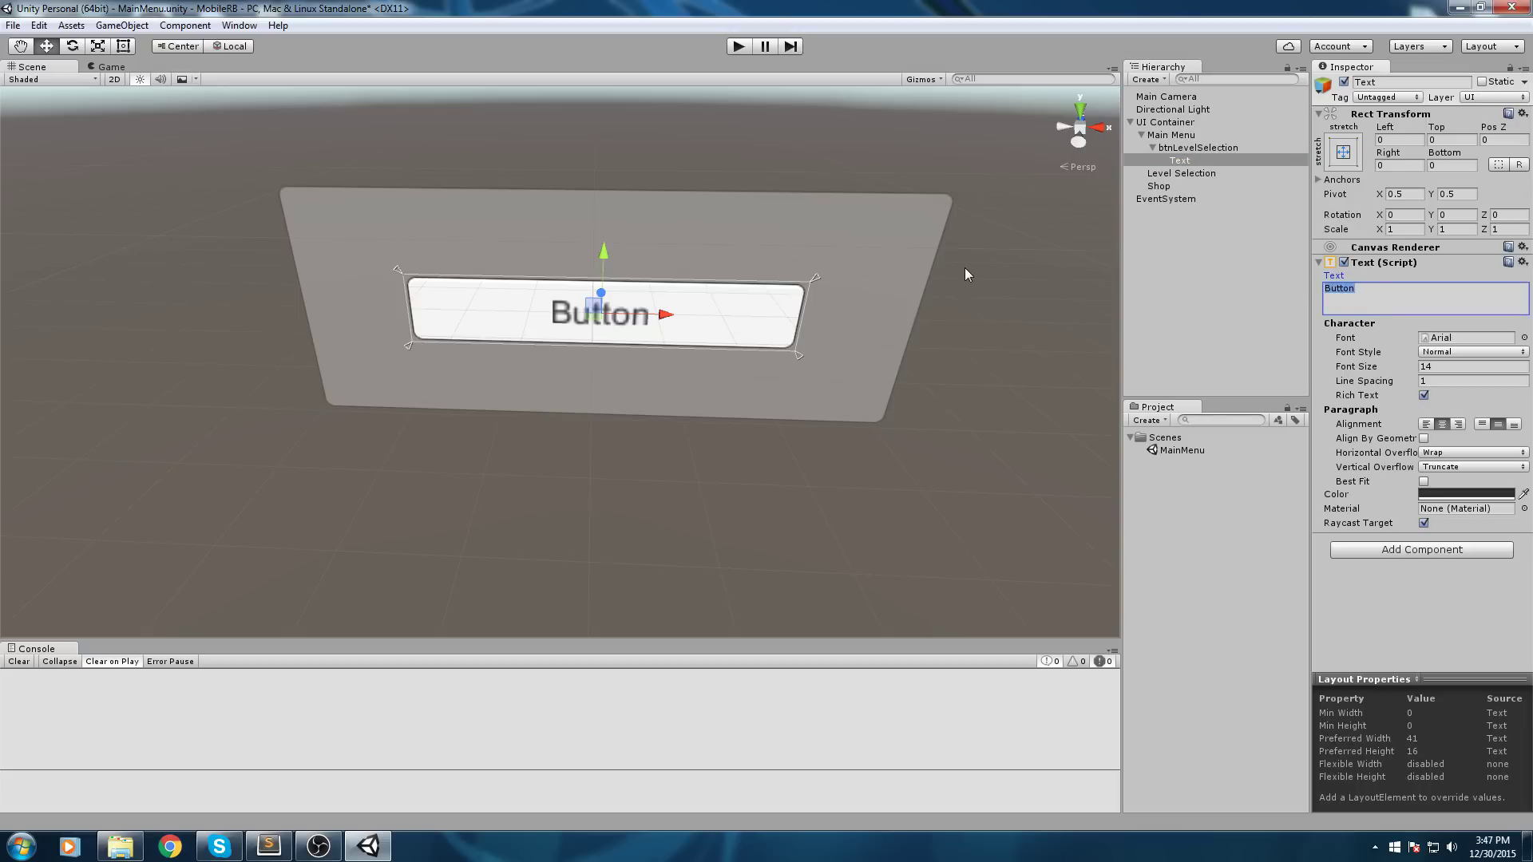
type("L")
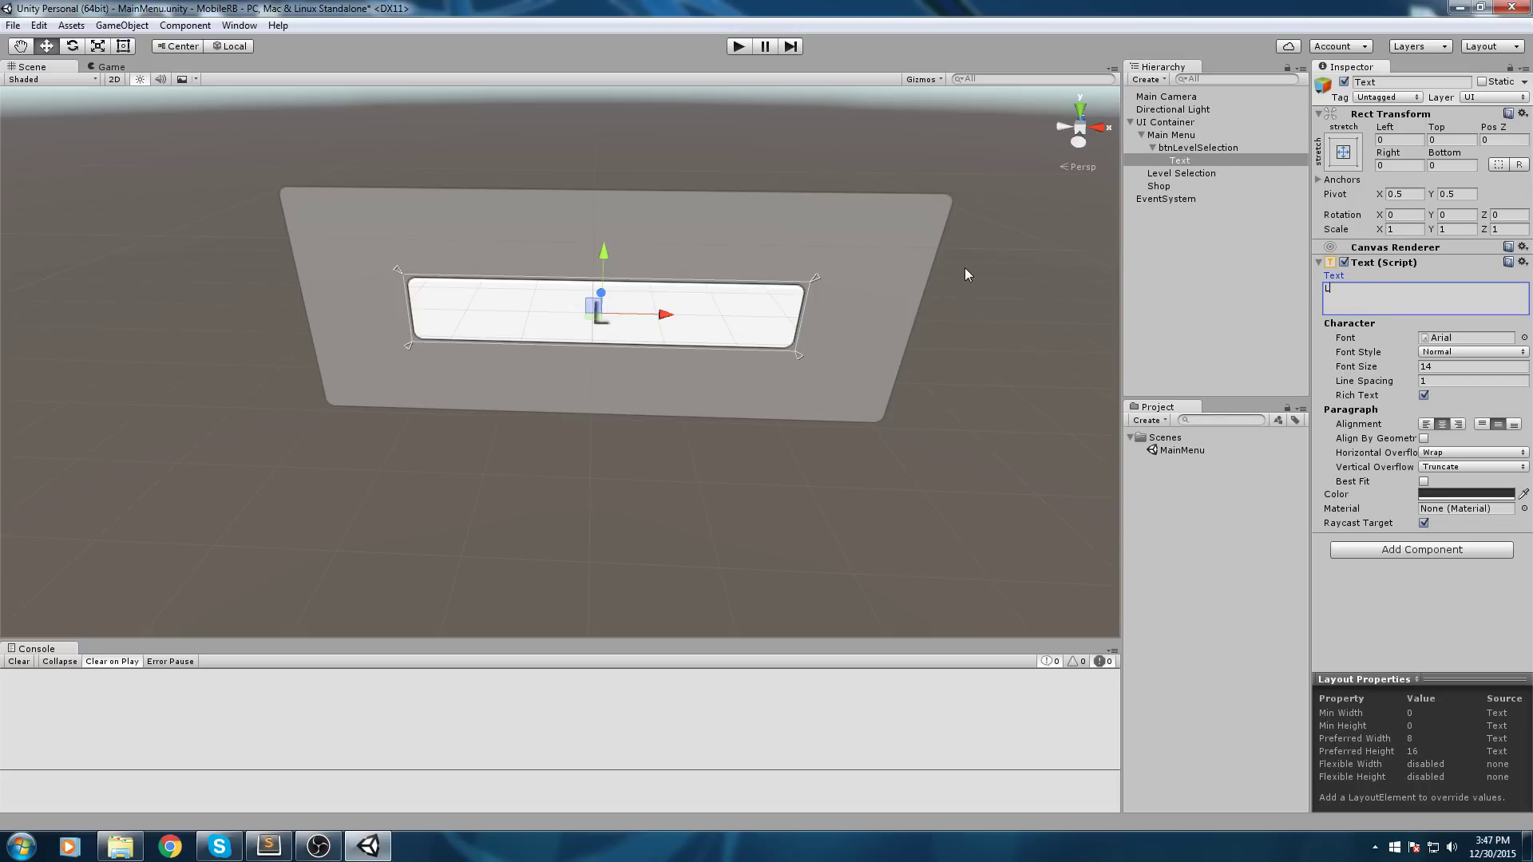
type("evel Selection")
mouse_move(849, 282)
left_mouse_down("alt")
mouse_move(831, 314)
mouse_move(837, 297)
left_mouse_up("alt")
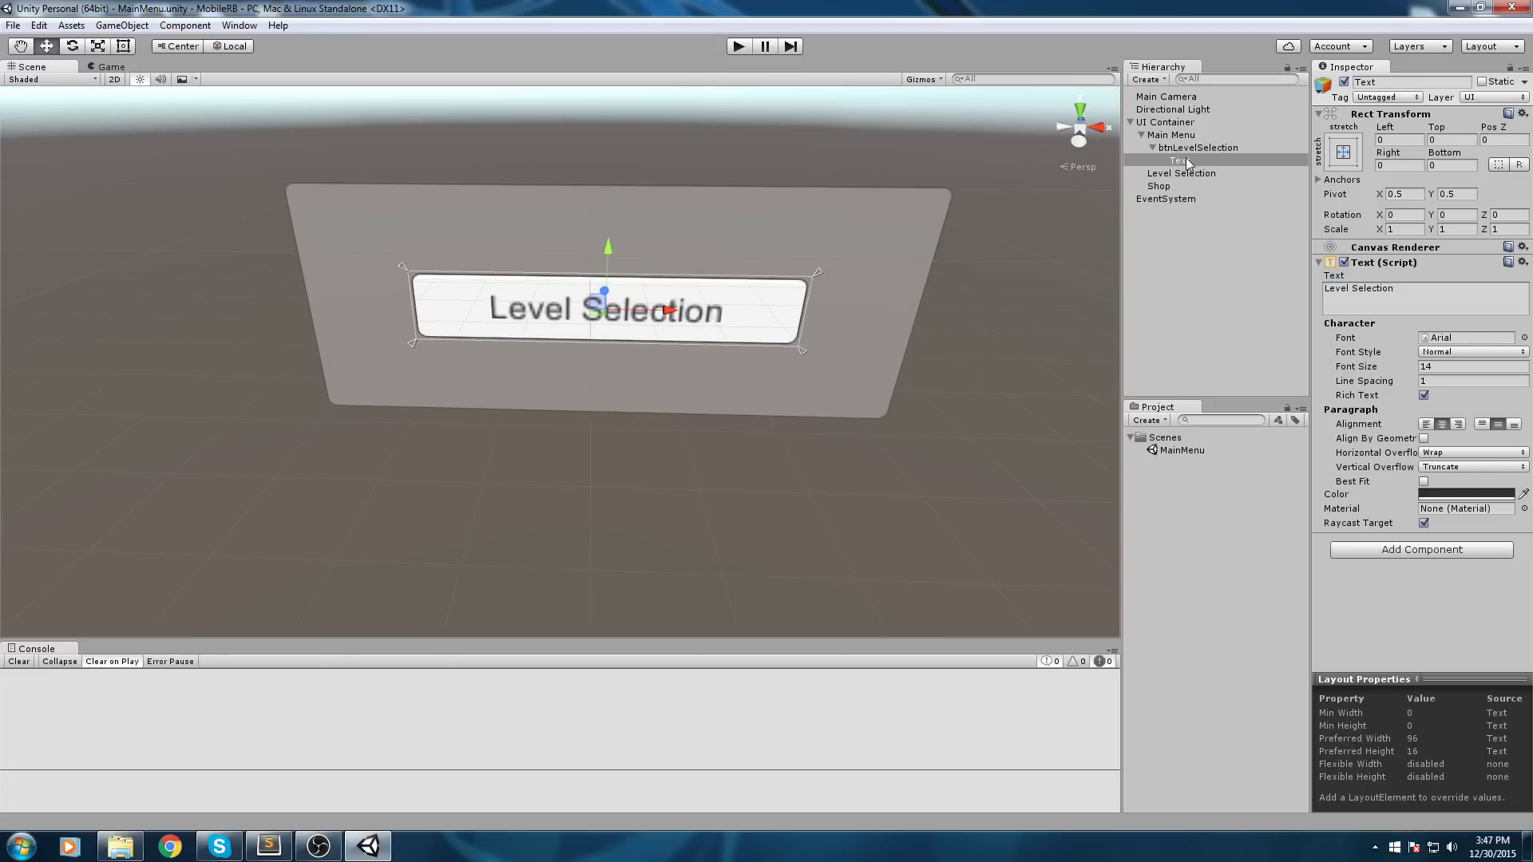
- Move btnLevelSelection up to the upper half of the Main Menu panel, at about Pos Y 20.2
left_click(1152, 148)
left_click(1180, 147)
middle_click_drag(690, 324, 712, 305)
scroll(712, 304, "up", 3)
left_click(1186, 149)
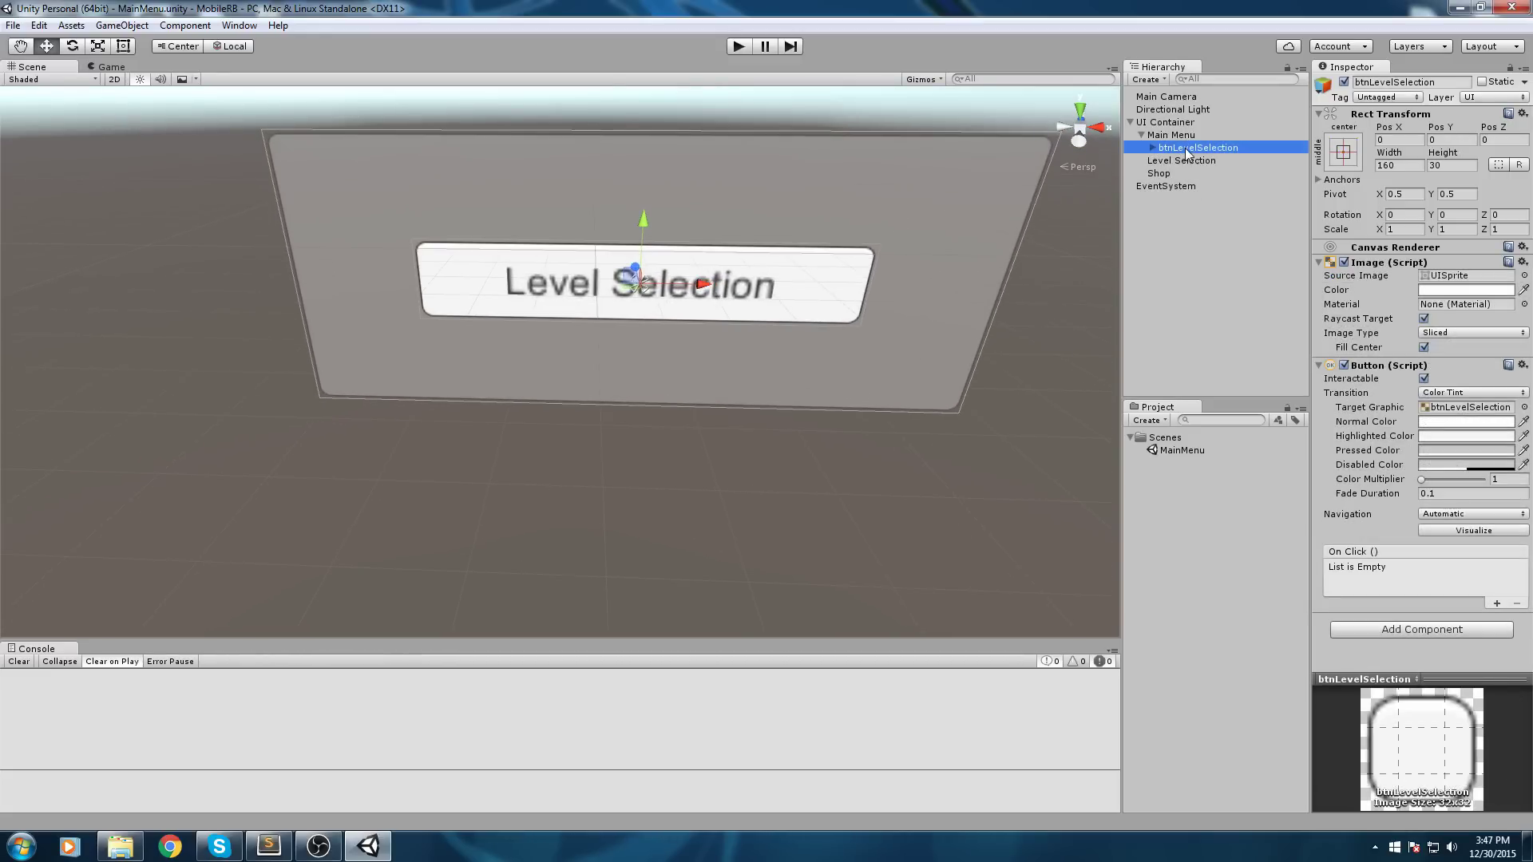
left_click_drag(641, 223, 645, 169)
- Duplicate btnLevelSelection and move the copy below the original, to about Pos Y -16
left_click(1236, 149)
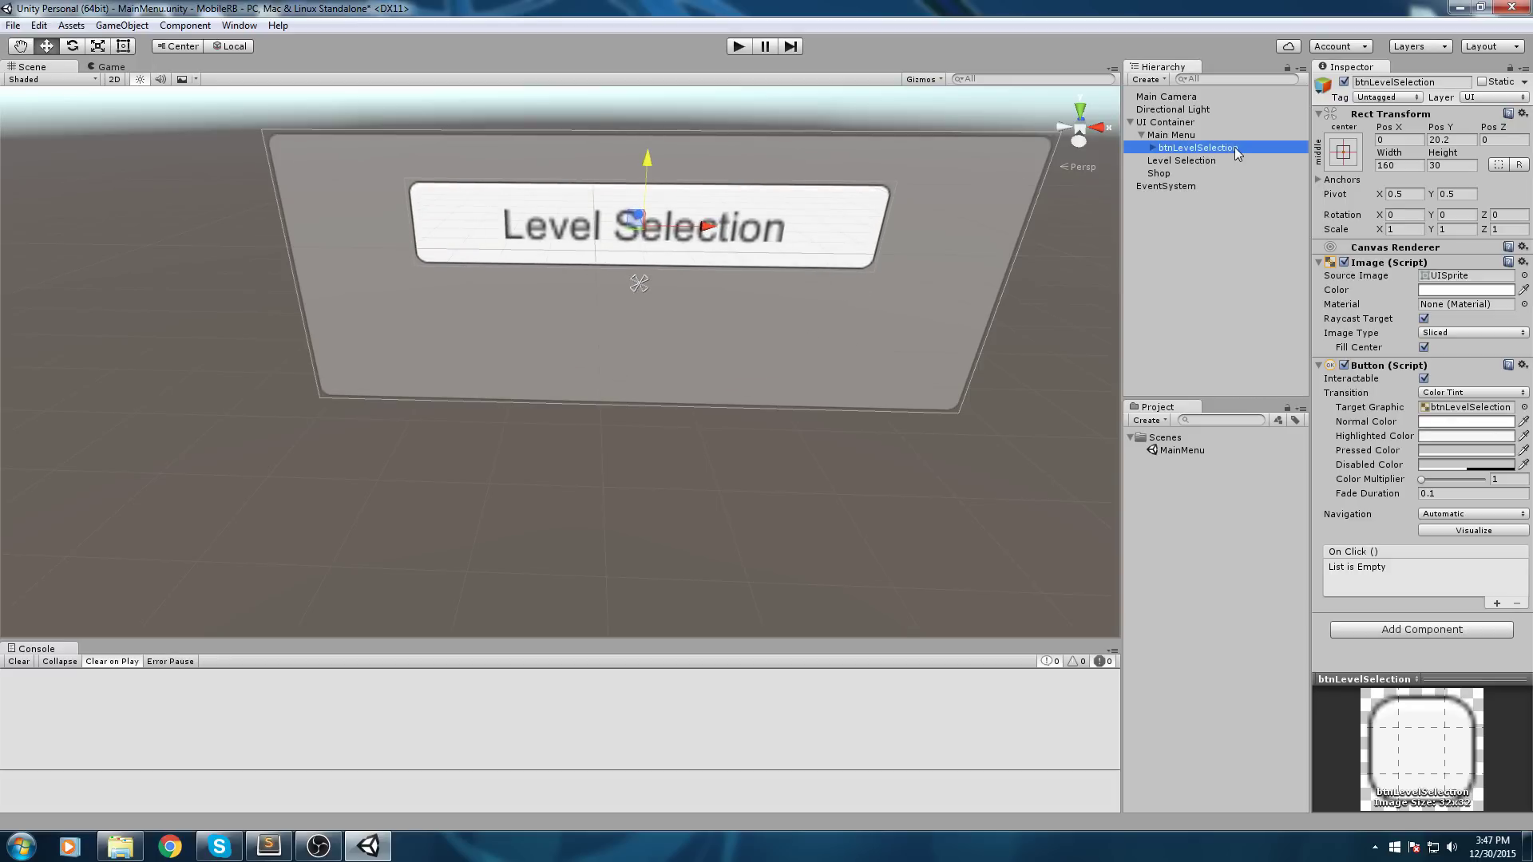
key("ctrl+d")
left_click_drag(651, 169, 626, 276)
- Rename the duplicated lower button as btnShop
left_click(1197, 162)
left_click(1198, 164)
type("bt")
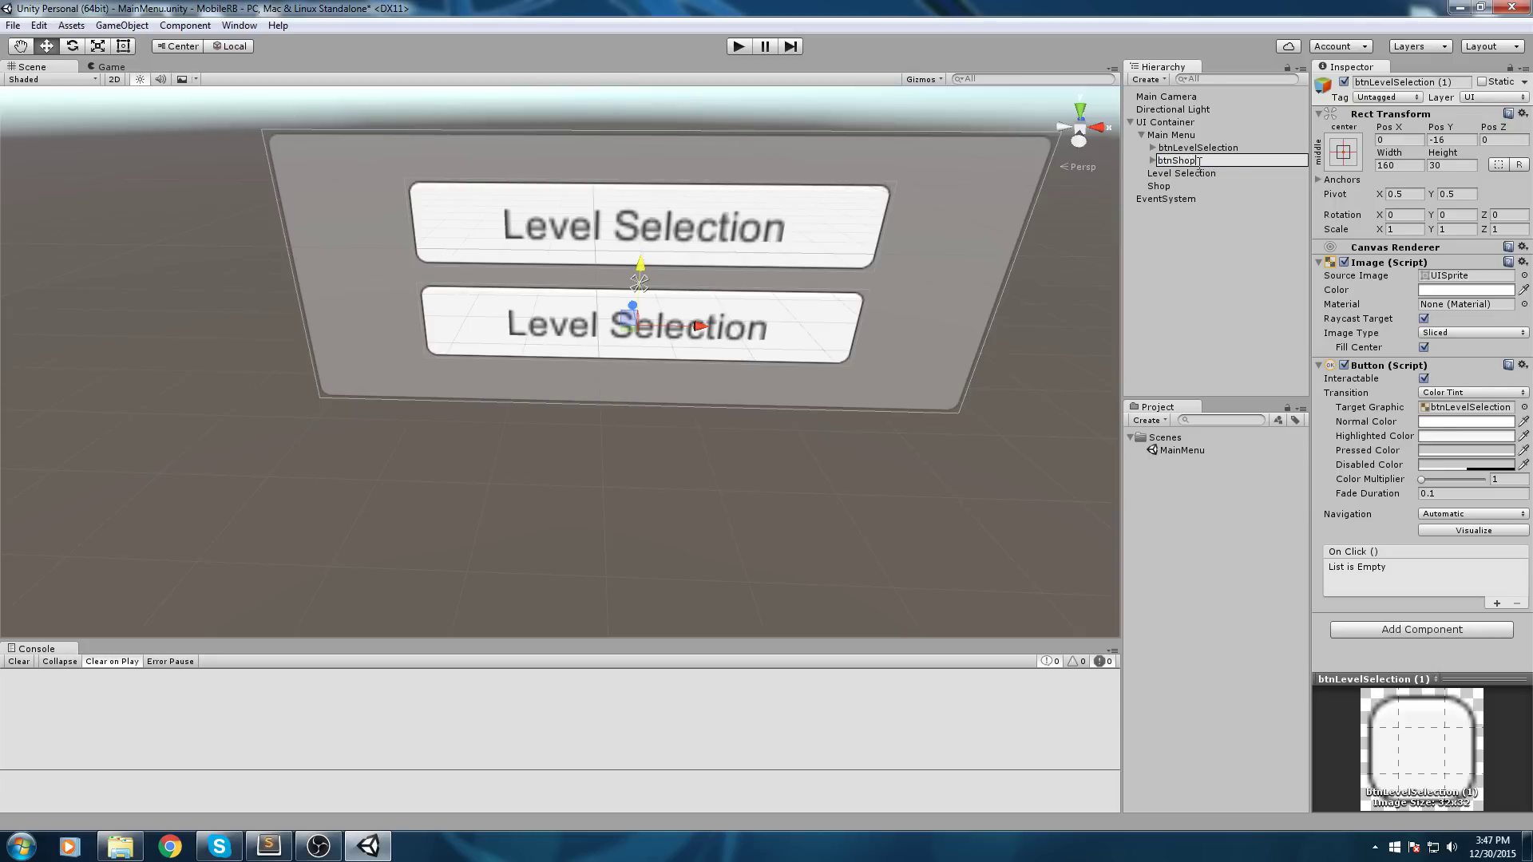
type("nShop")
key("Return")
- Set the label text of btnShop to "To Shop"
left_click(1153, 160)
left_click(1180, 174)
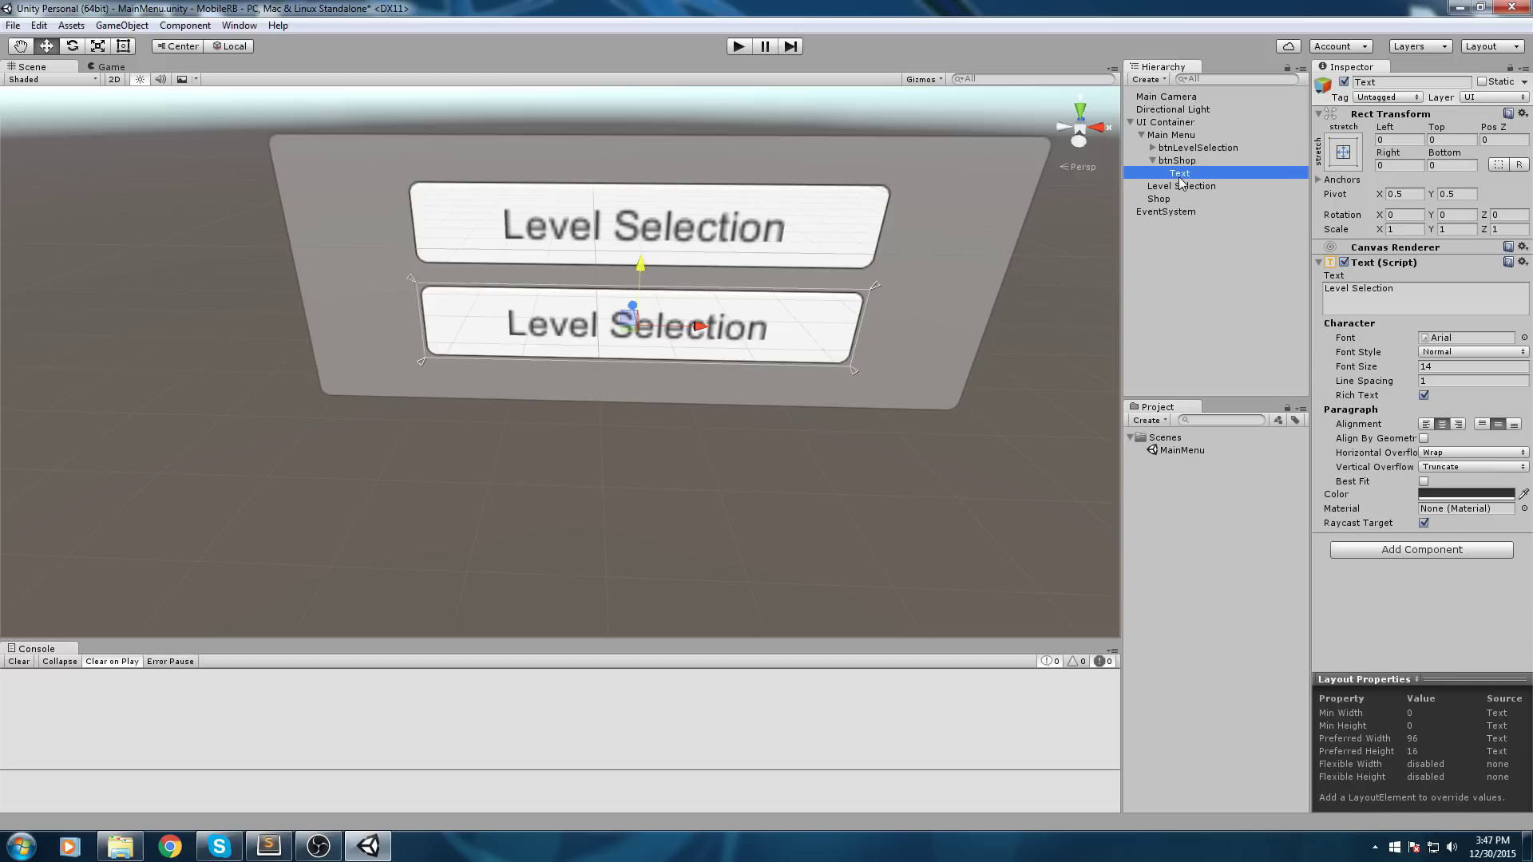
left_click(1409, 300)
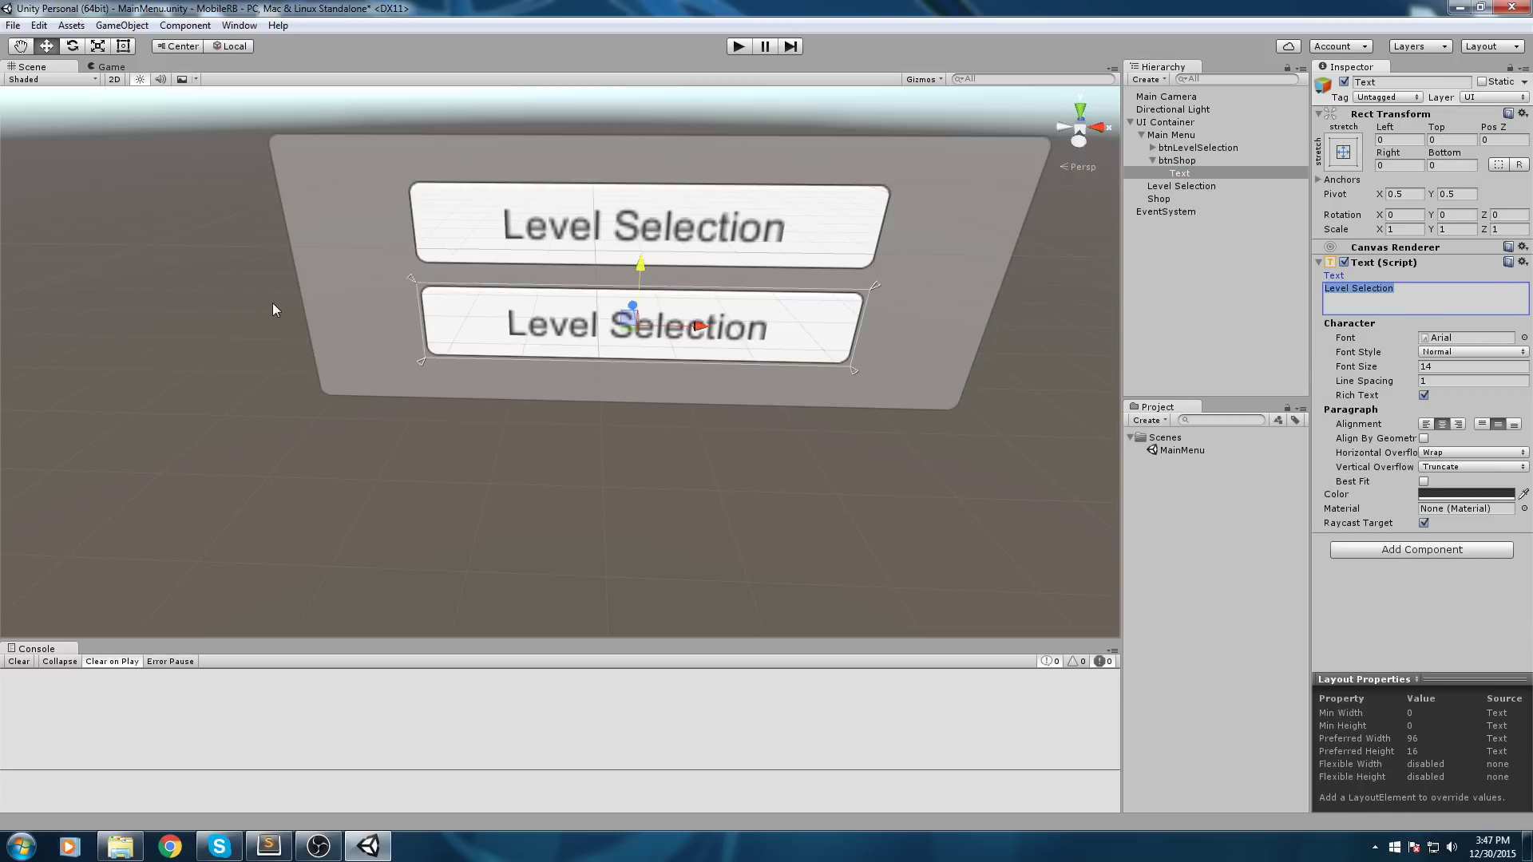
type("To Shop")
- Save the scene with the two Main Menu buttons
left_click_drag(436, 329, 659, 344, "alt")
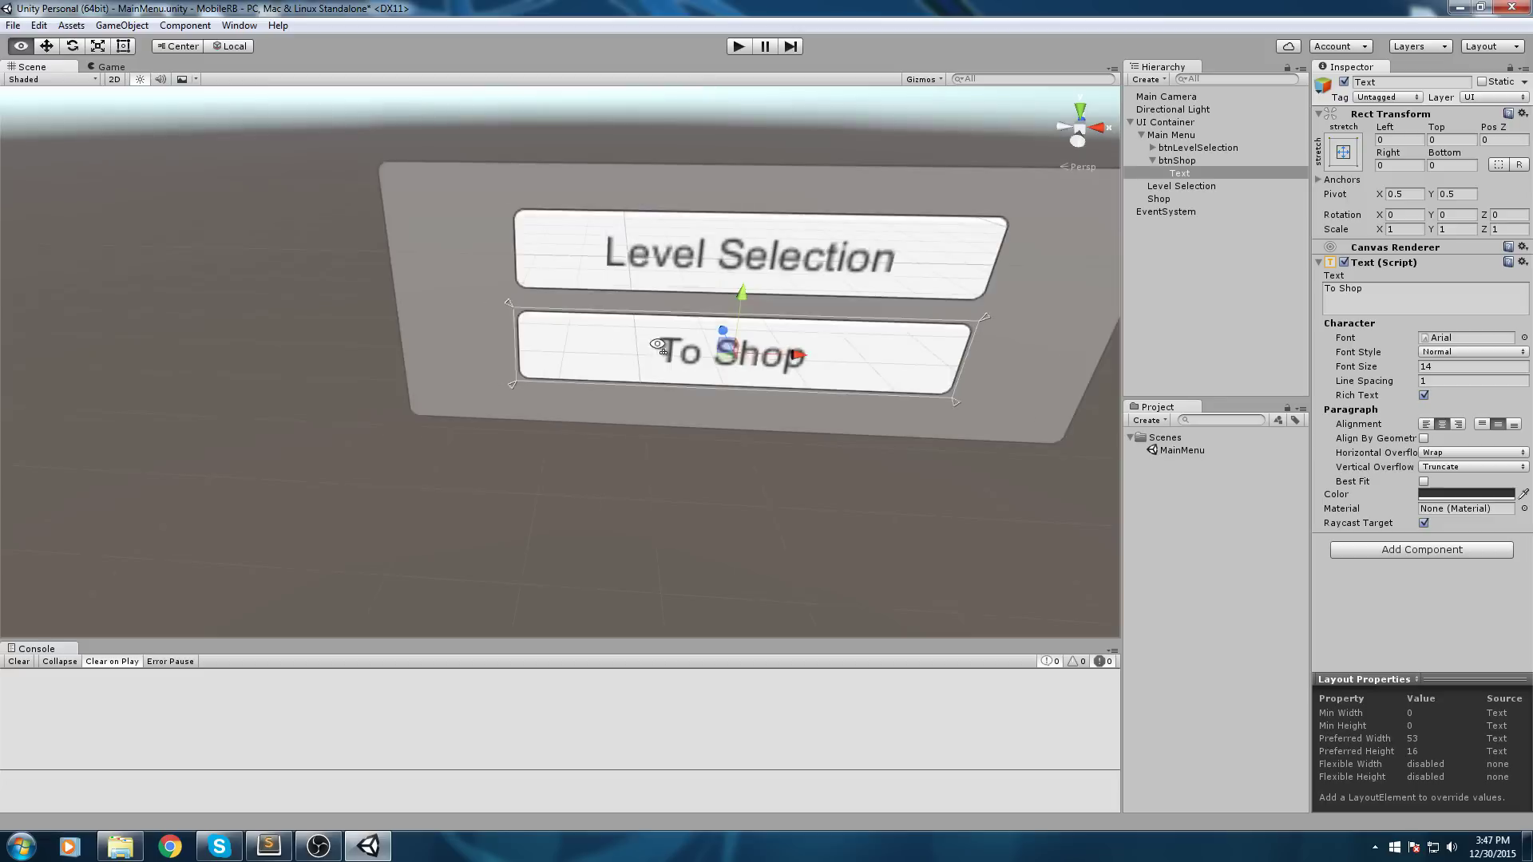
scroll(679, 375, "down", 2)
left_click(706, 415)
key("ctrl+s")
- Move the Main Camera back and up to about Y 244, Z -420, so it faces the Main Menu panel
scroll(712, 418, "down", 2)
middle_click_drag(712, 417, 714, 330)
scroll(713, 330, "down", 2)
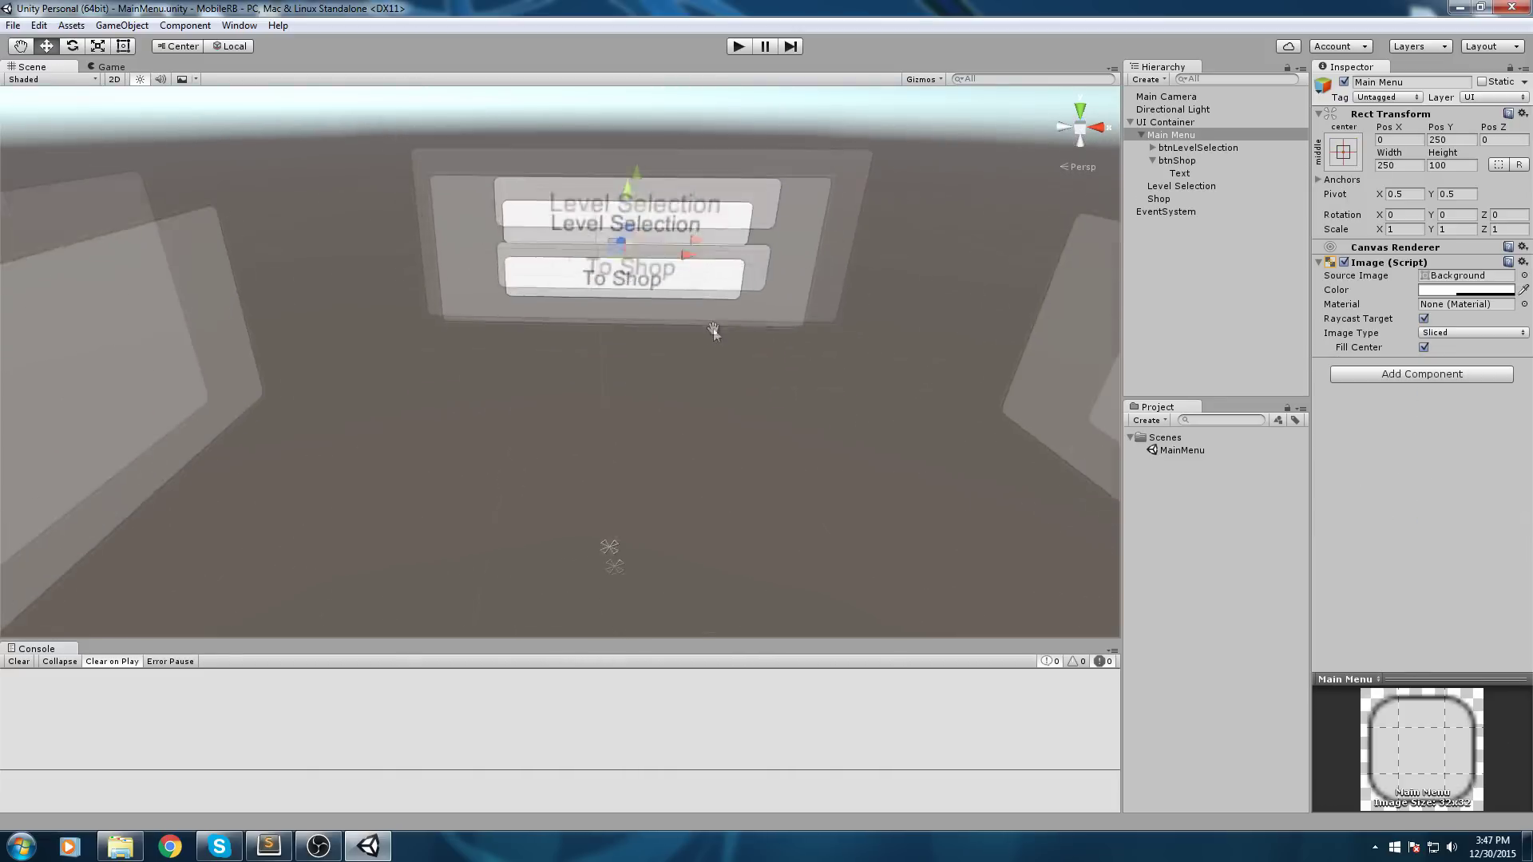
scroll(713, 331, "down", 1)
left_click_drag(530, 462, 622, 583)
right_click_drag(591, 471, 604, 458)
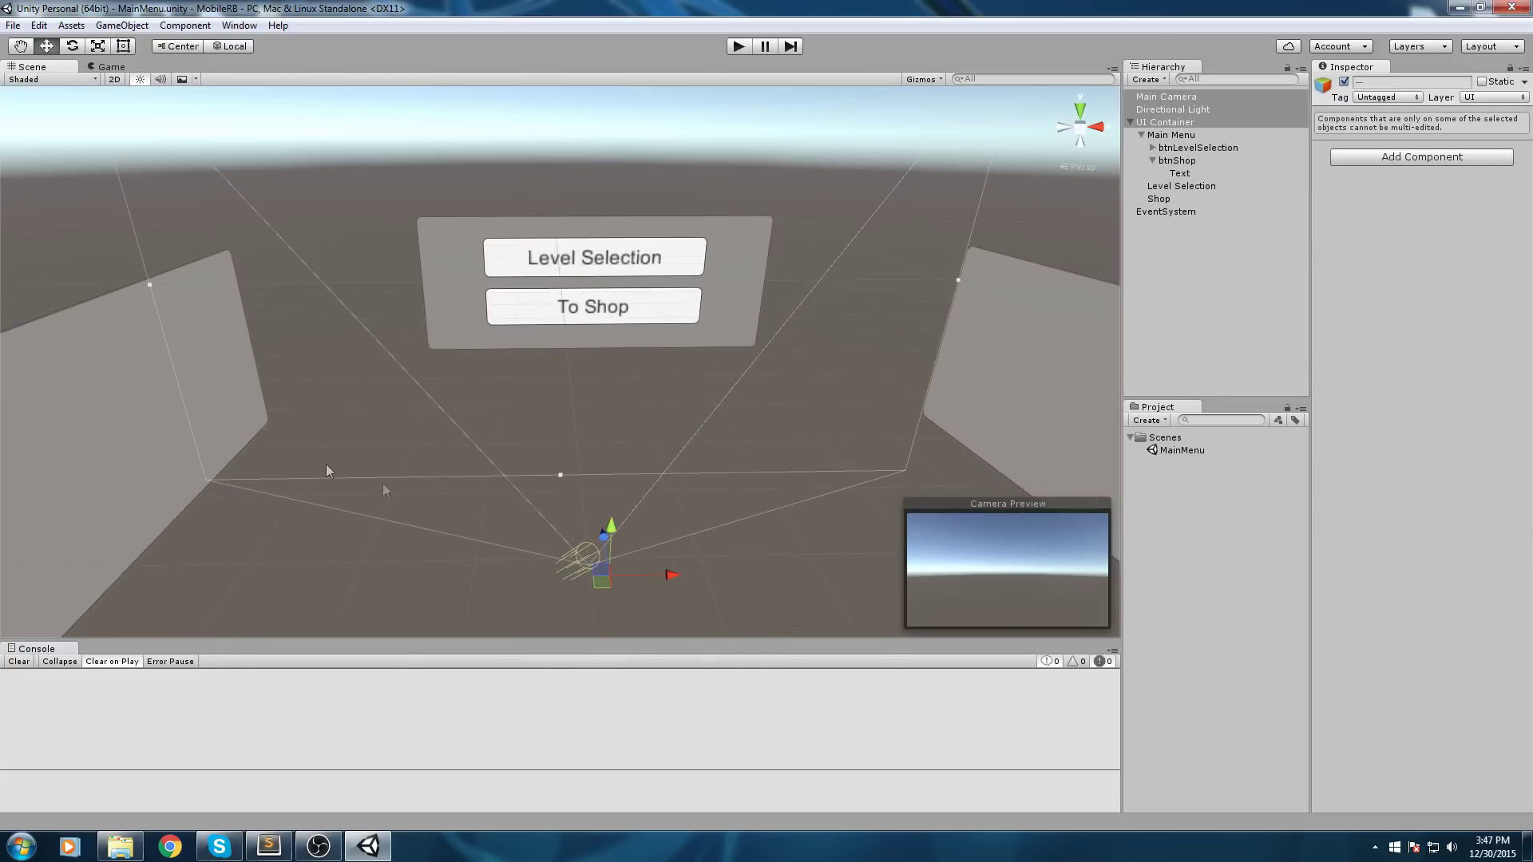
left_click(1190, 98)
middle_click_drag(543, 247, 671, 243)
right_click_drag(670, 243, 798, 311)
middle_click_drag(558, 328, 662, 316)
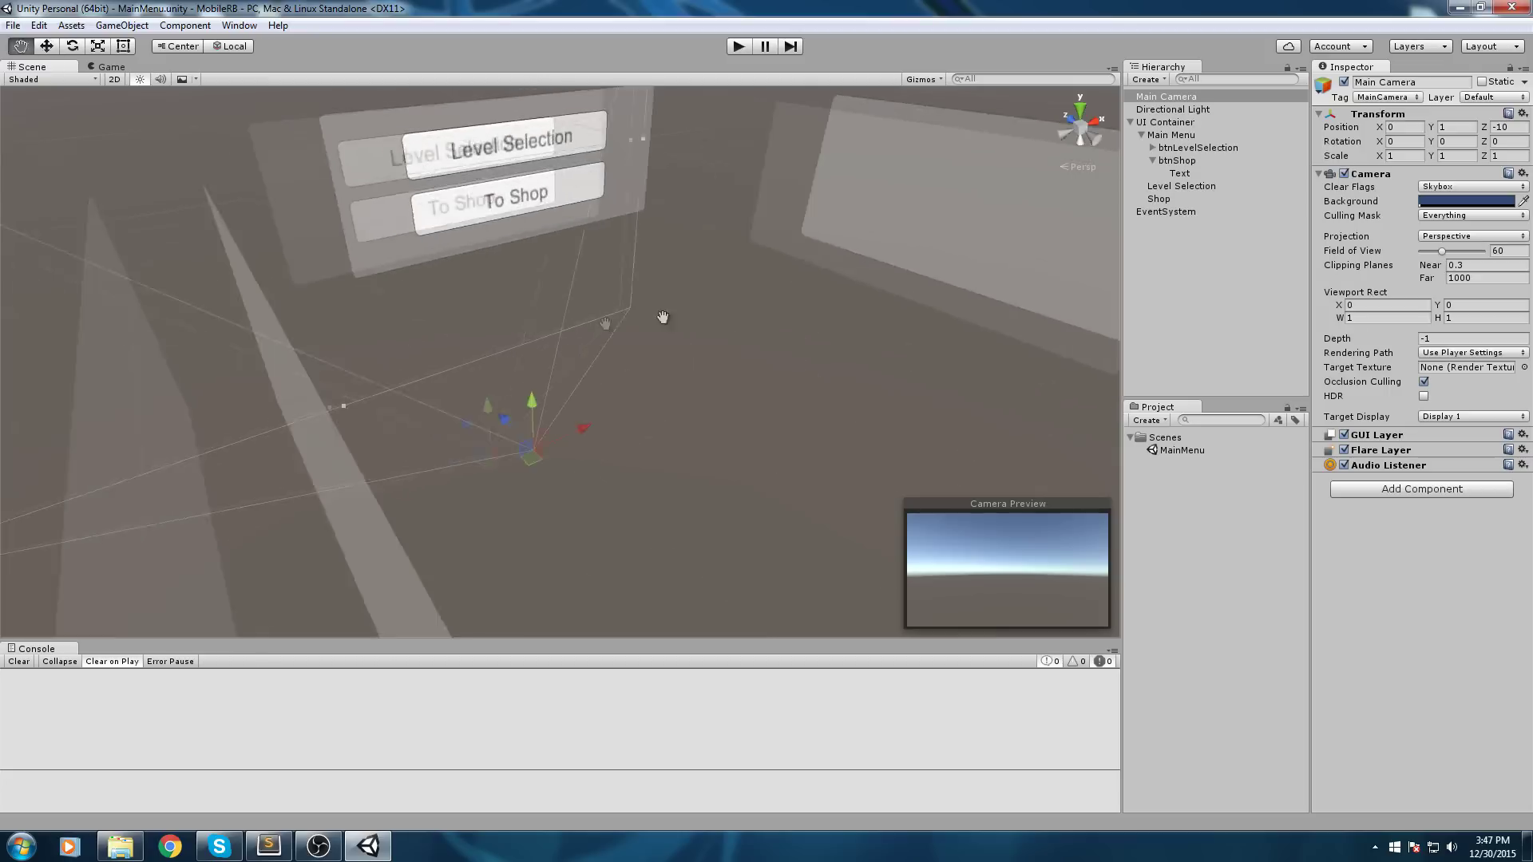
scroll(663, 316, "down", 3)
left_click_drag(519, 403, 764, 530)
middle_click_drag(764, 529, 693, 345)
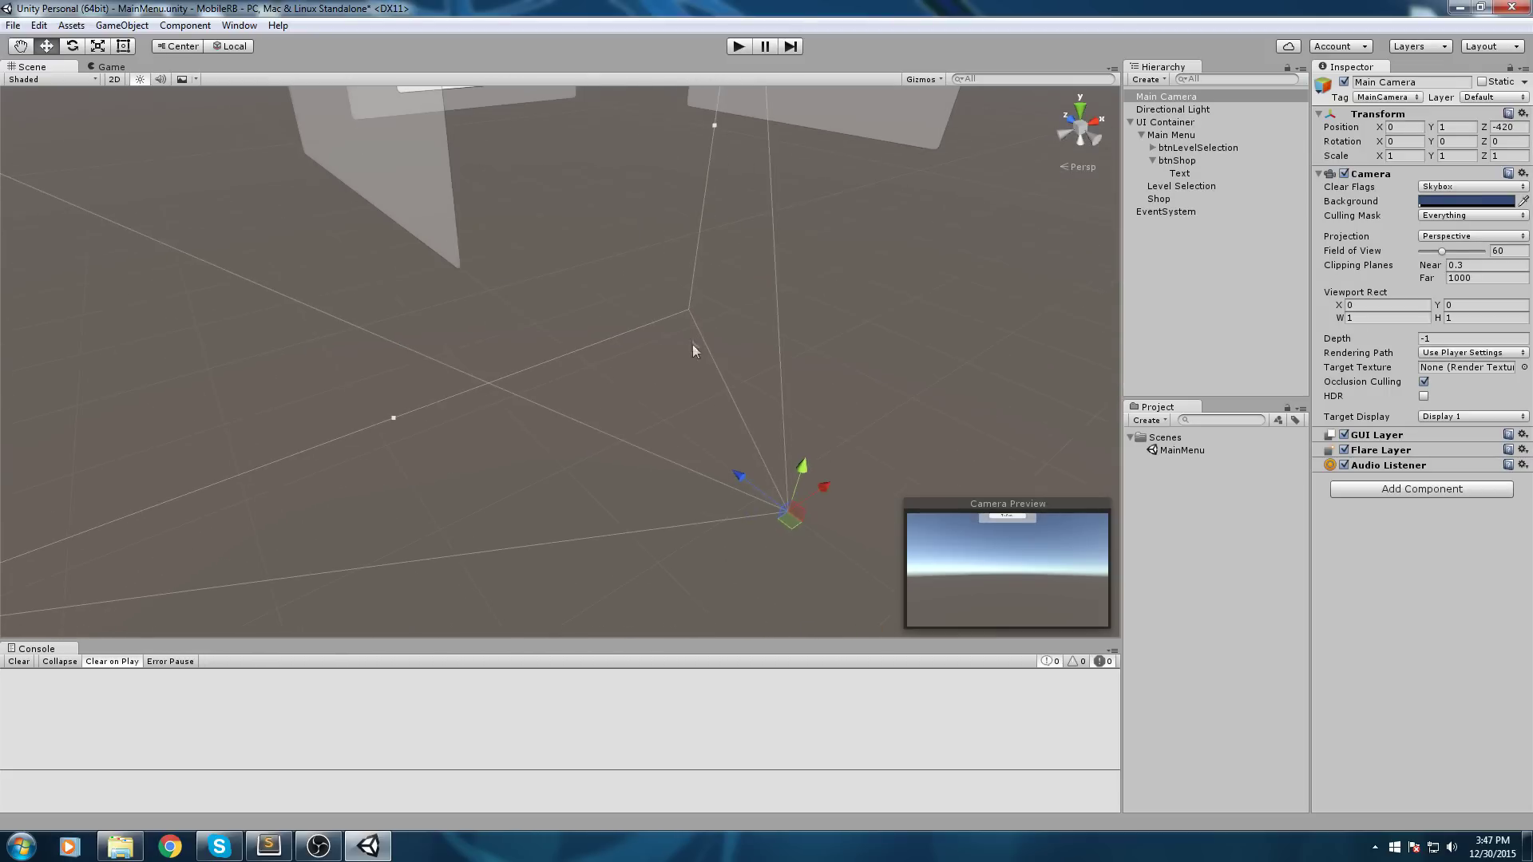
left_click_drag(804, 473, 816, 199)
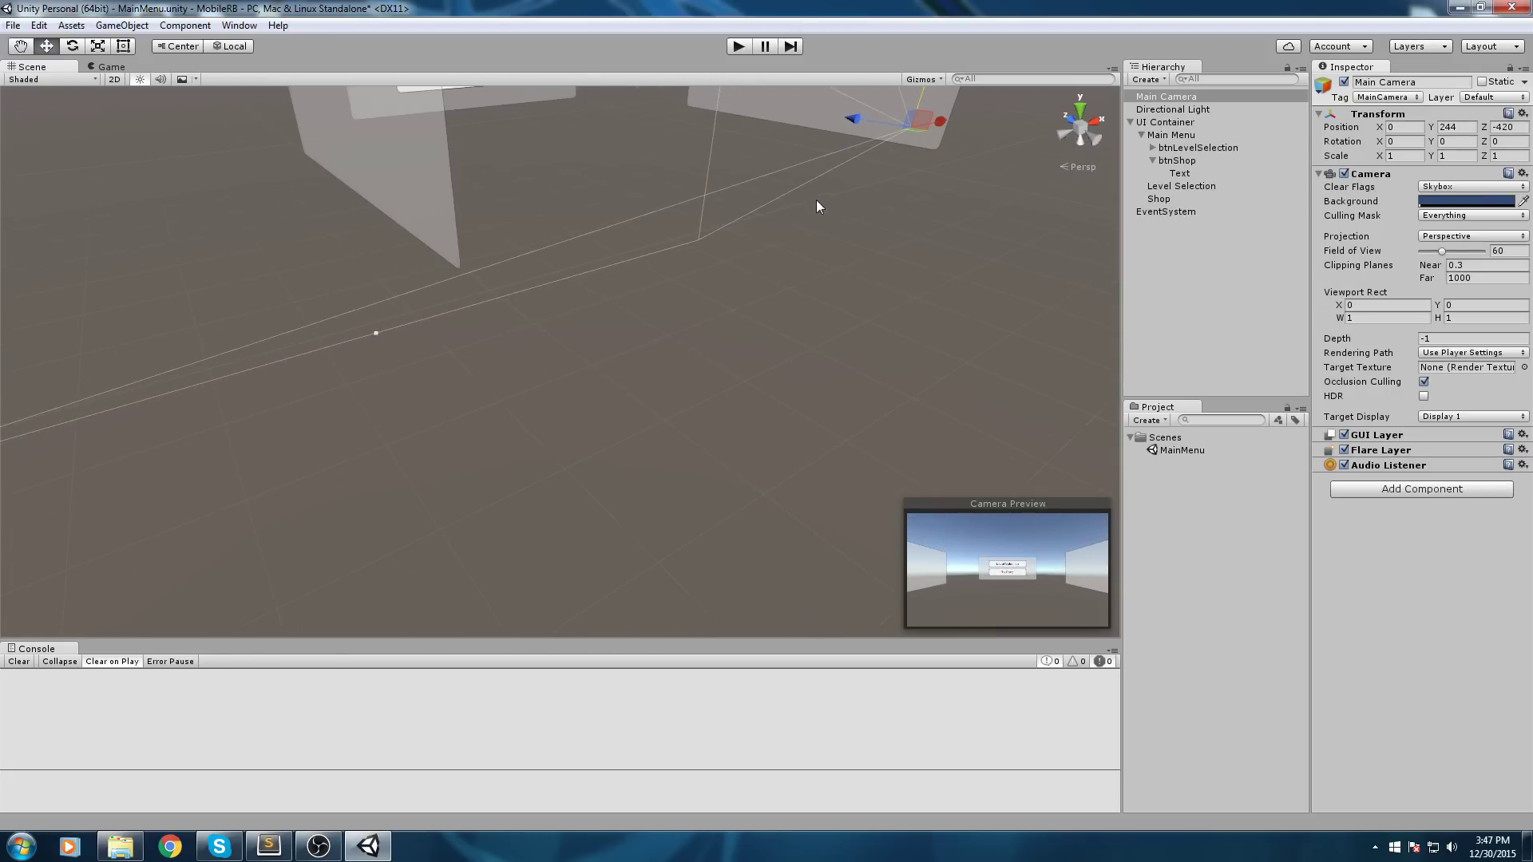
- Run the scene in play mode to check the camera's view of the menu and its buttons, and stop it
middle_click_drag(715, 128, 692, 282)
left_click(739, 46)
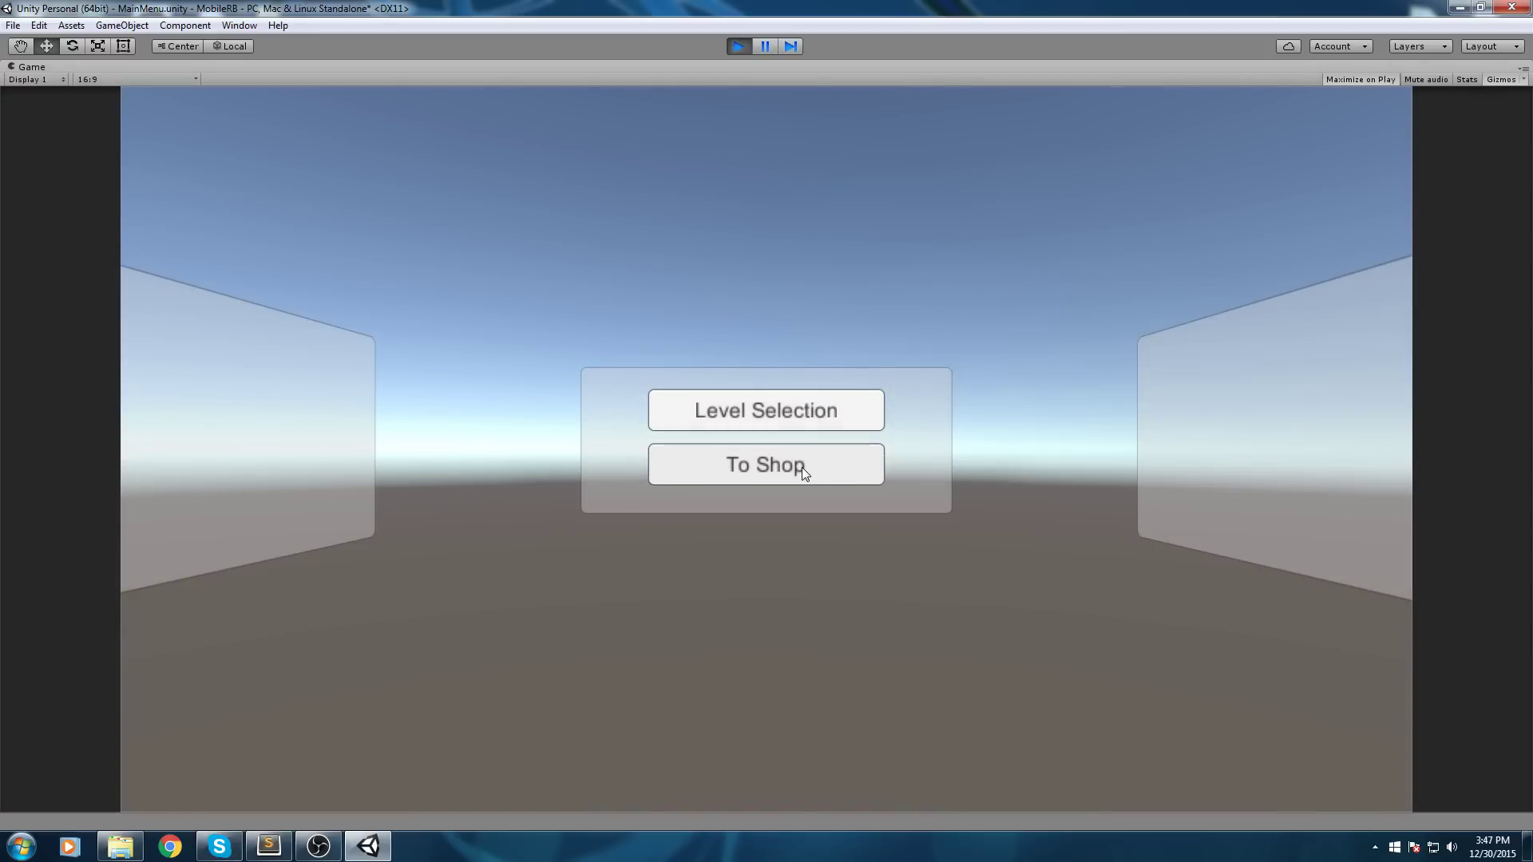
left_click(739, 46)
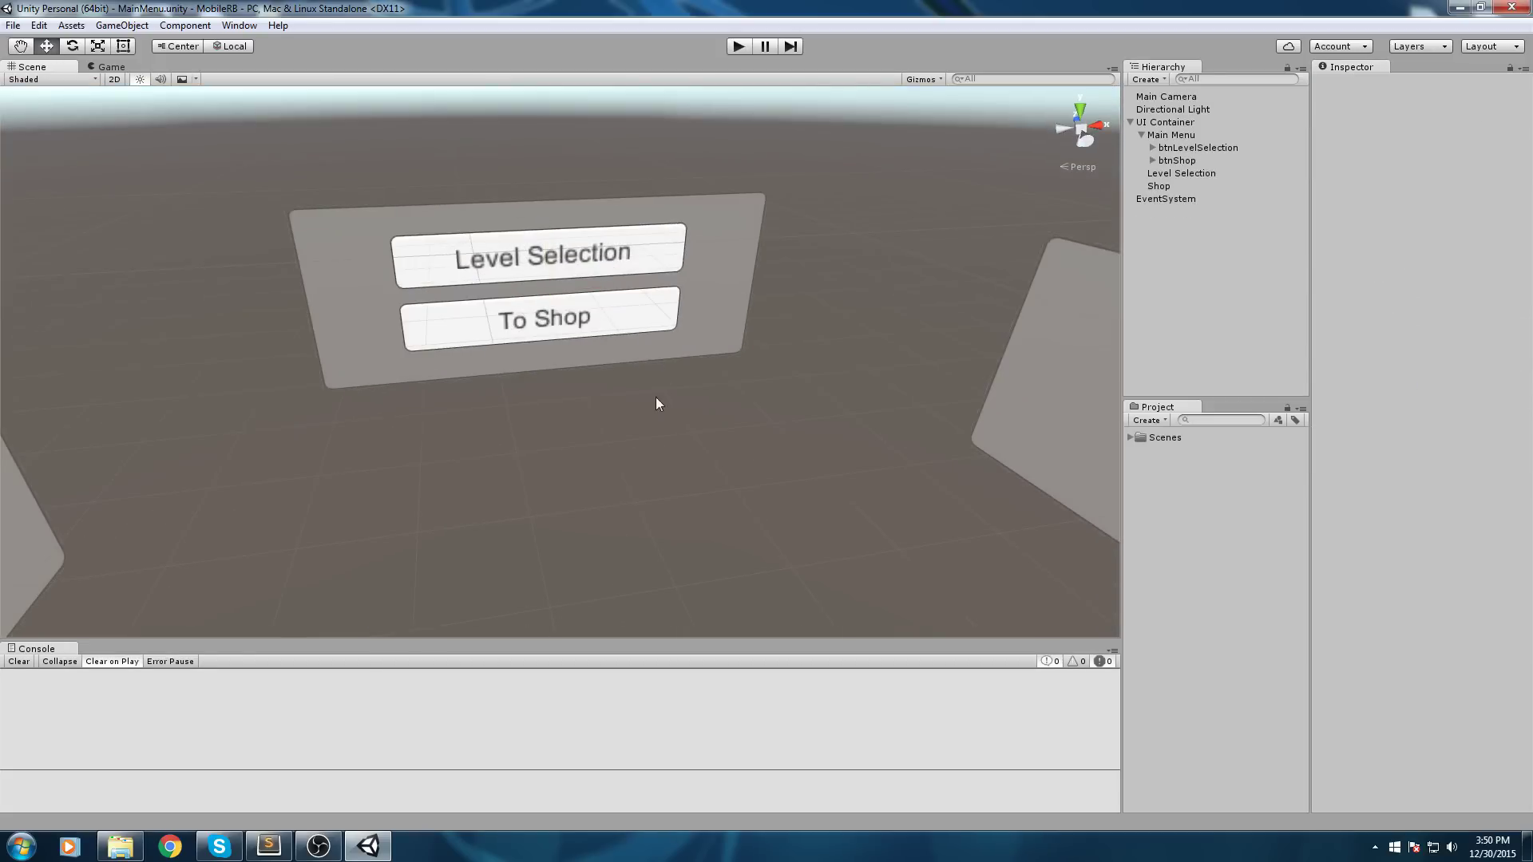
- Add a UI Panel as a child of the Level Selection panel
left_click(1239, 174)
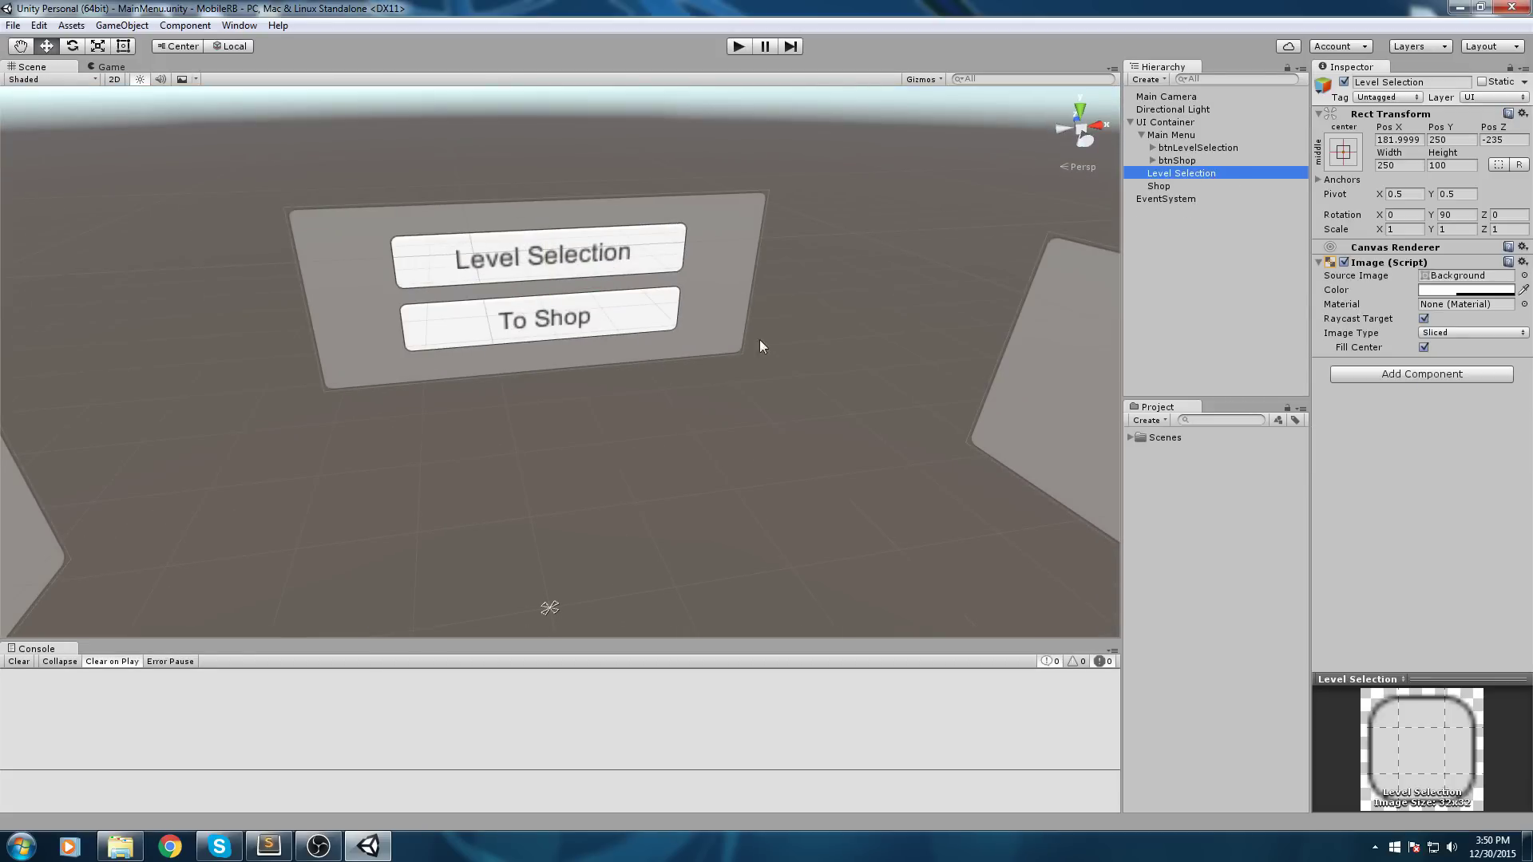
key("f")
middle_click_drag(976, 377, 975, 351)
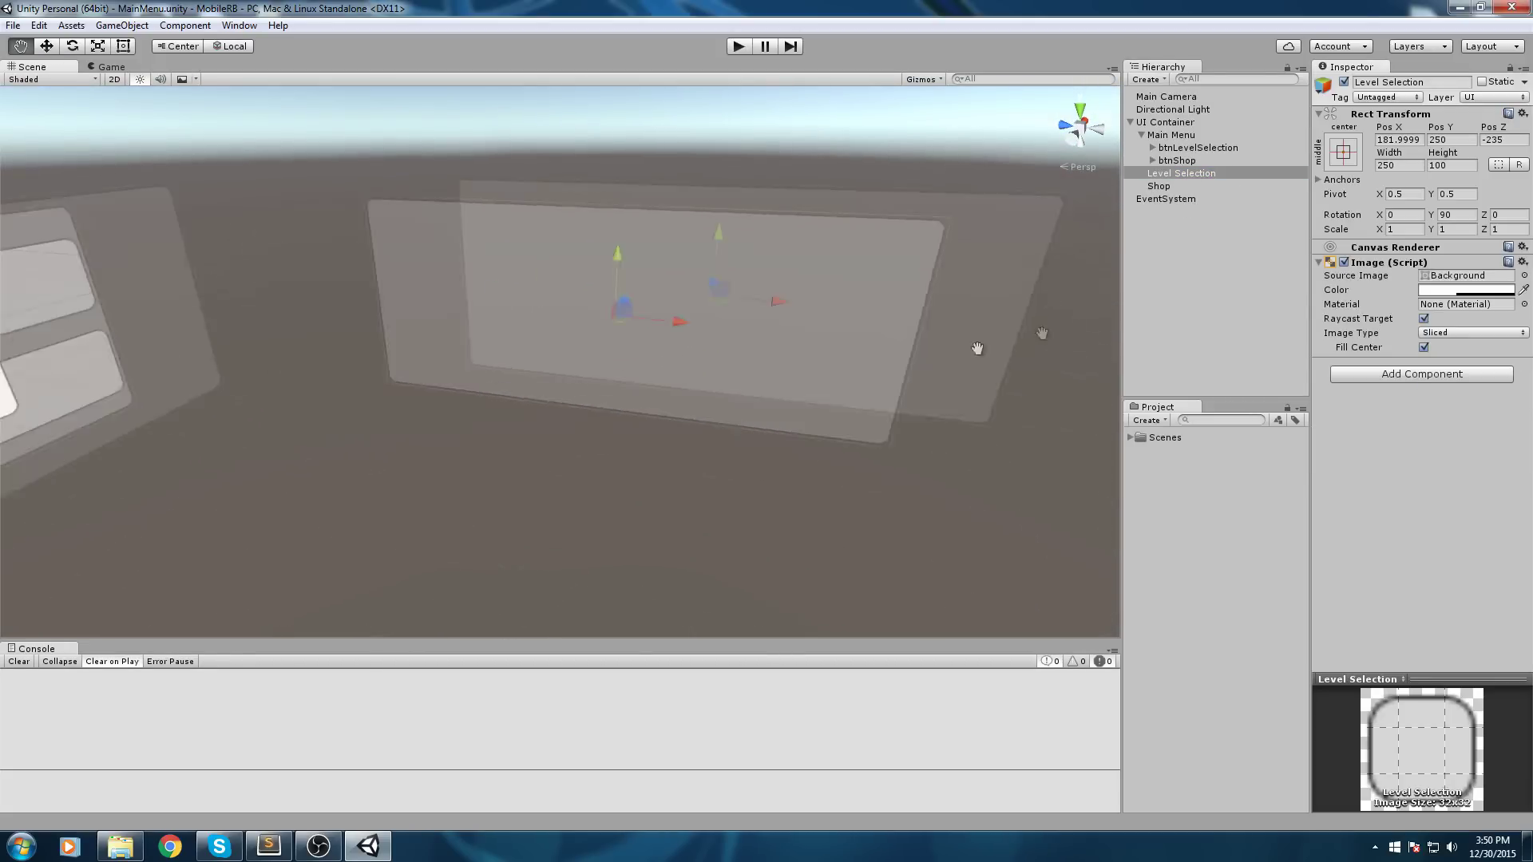
right_click_drag(975, 351, 818, 325)
middle_click_drag(818, 325, 626, 297)
left_click_drag(626, 297, 701, 321, "alt")
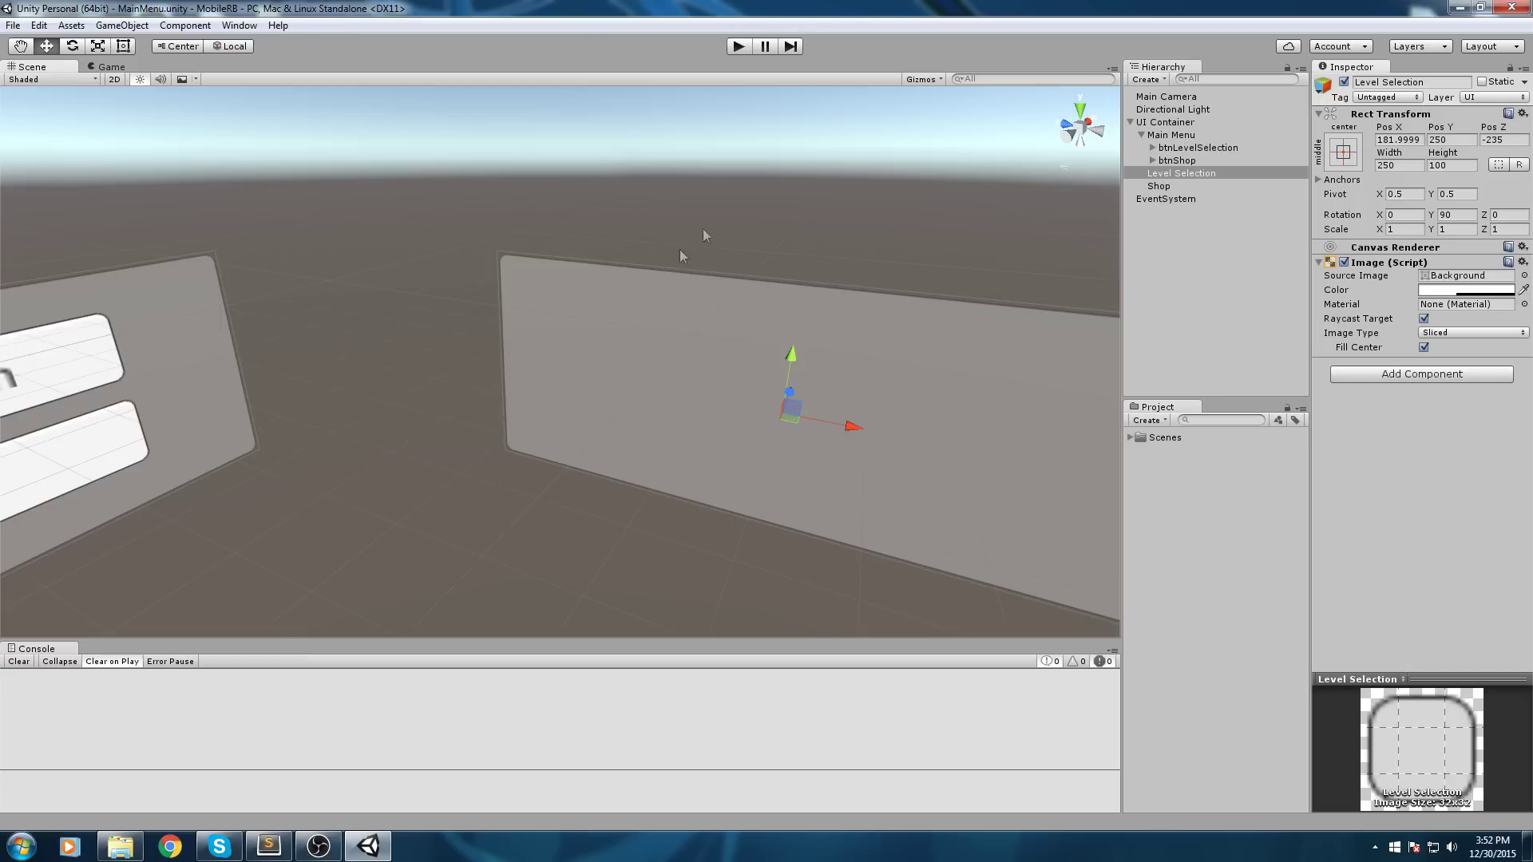
scroll(639, 295, "up", 2)
scroll(685, 383, "up", 2)
scroll(685, 382, "down", 2)
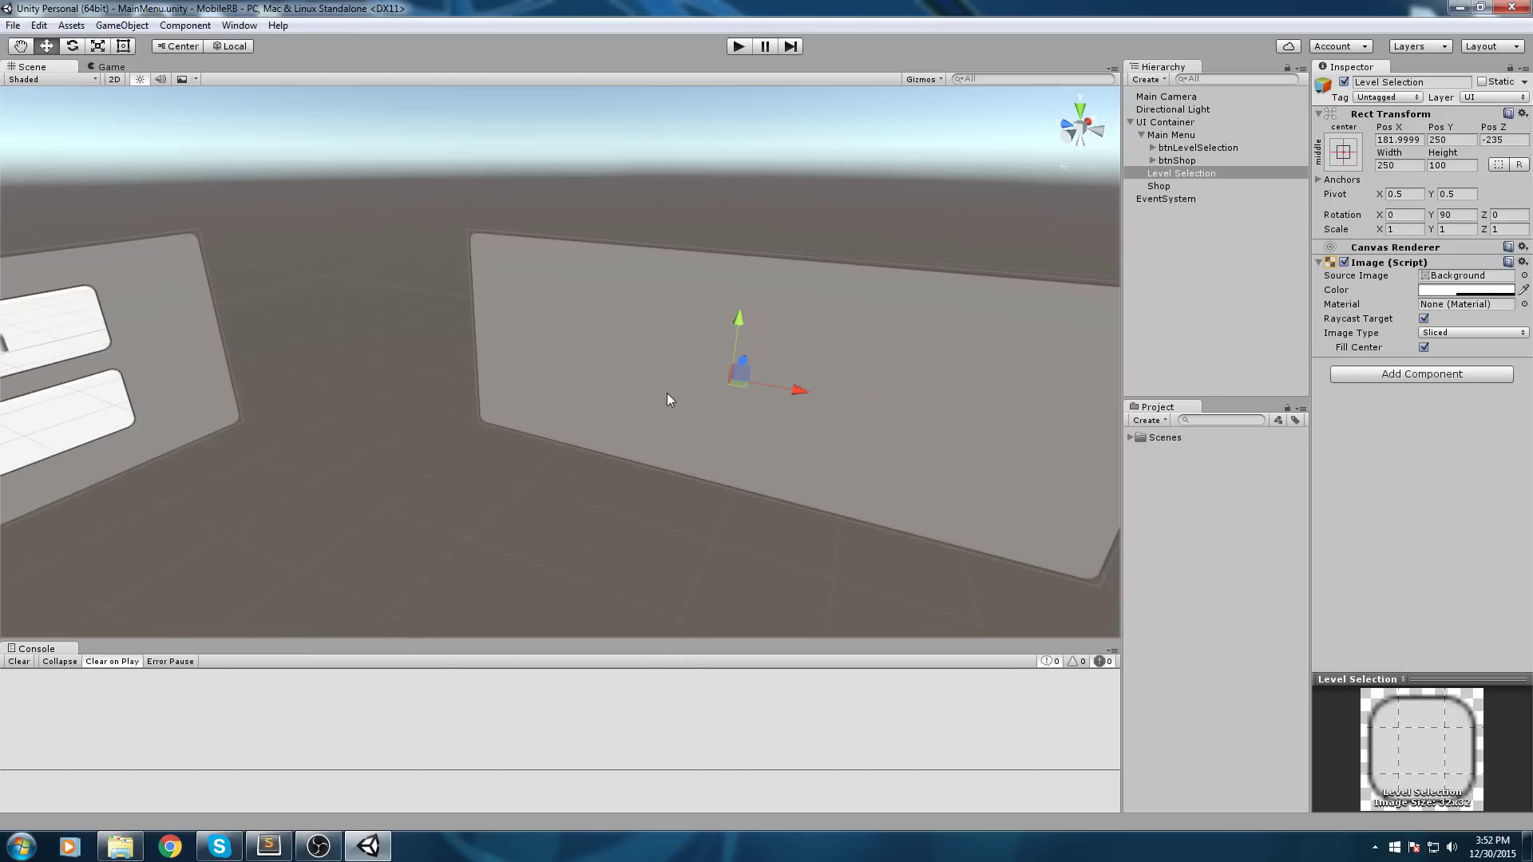
right_click_drag(669, 396, 708, 386)
mouse_move(708, 387)
middle_mouse_down()
mouse_move(764, 365)
mouse_move(711, 371)
middle_mouse_up()
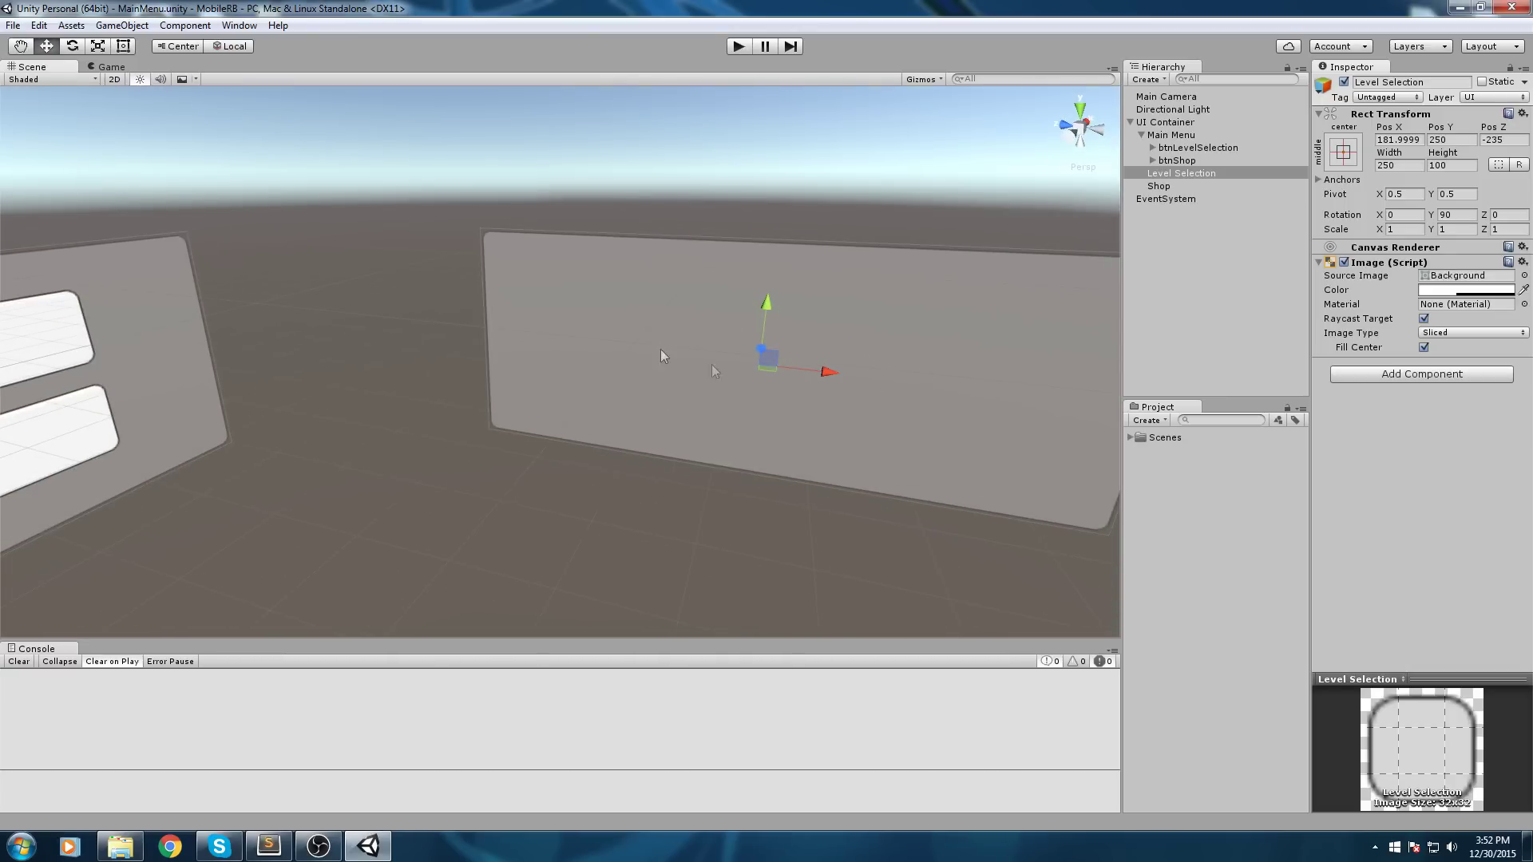
right_click(1182, 171)
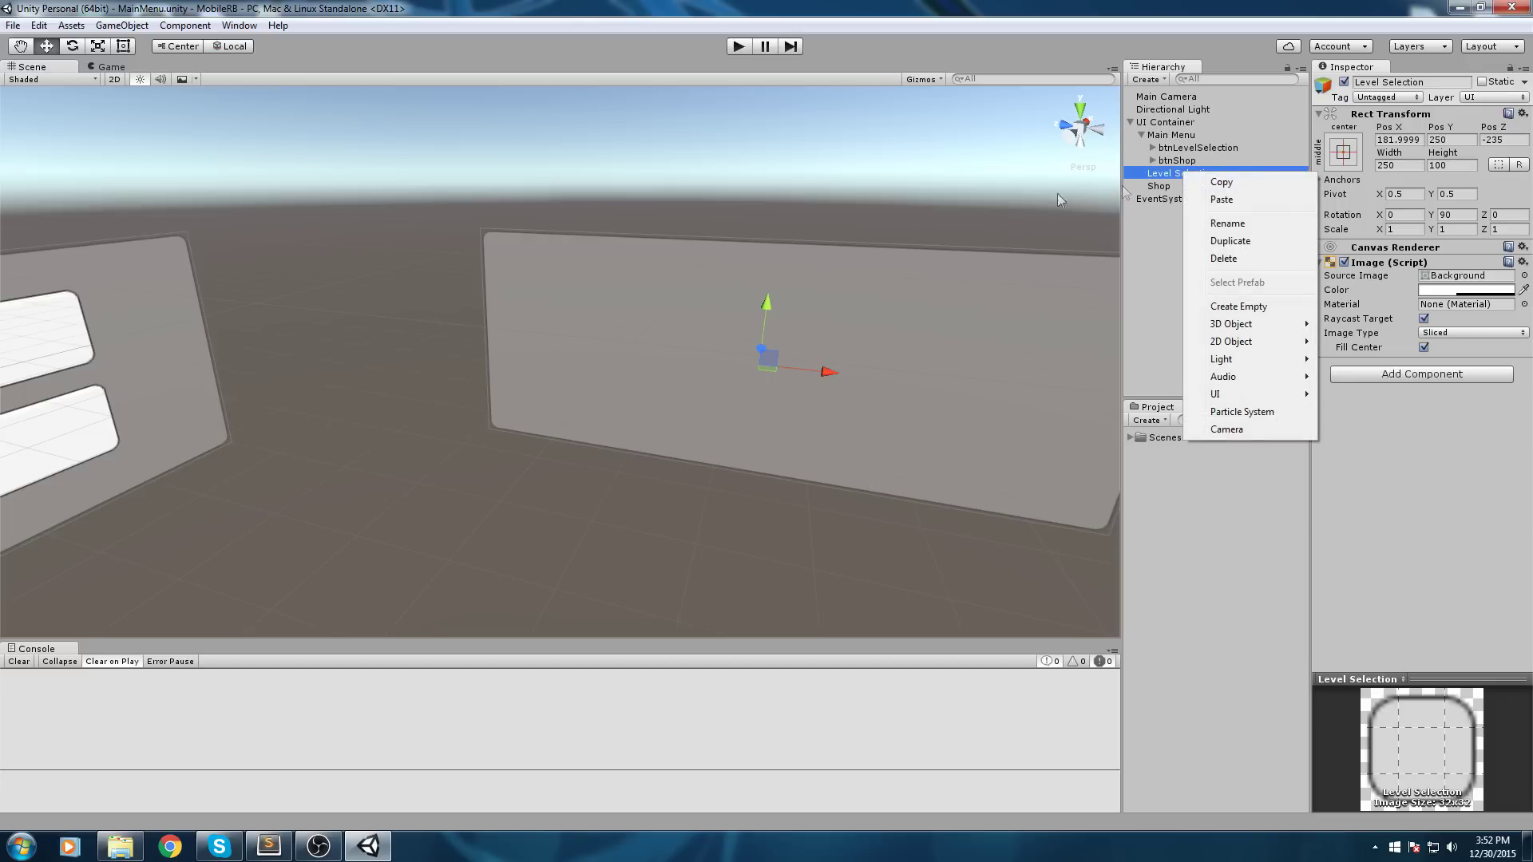
right_click(1157, 173)
mouse_move(1213, 392)
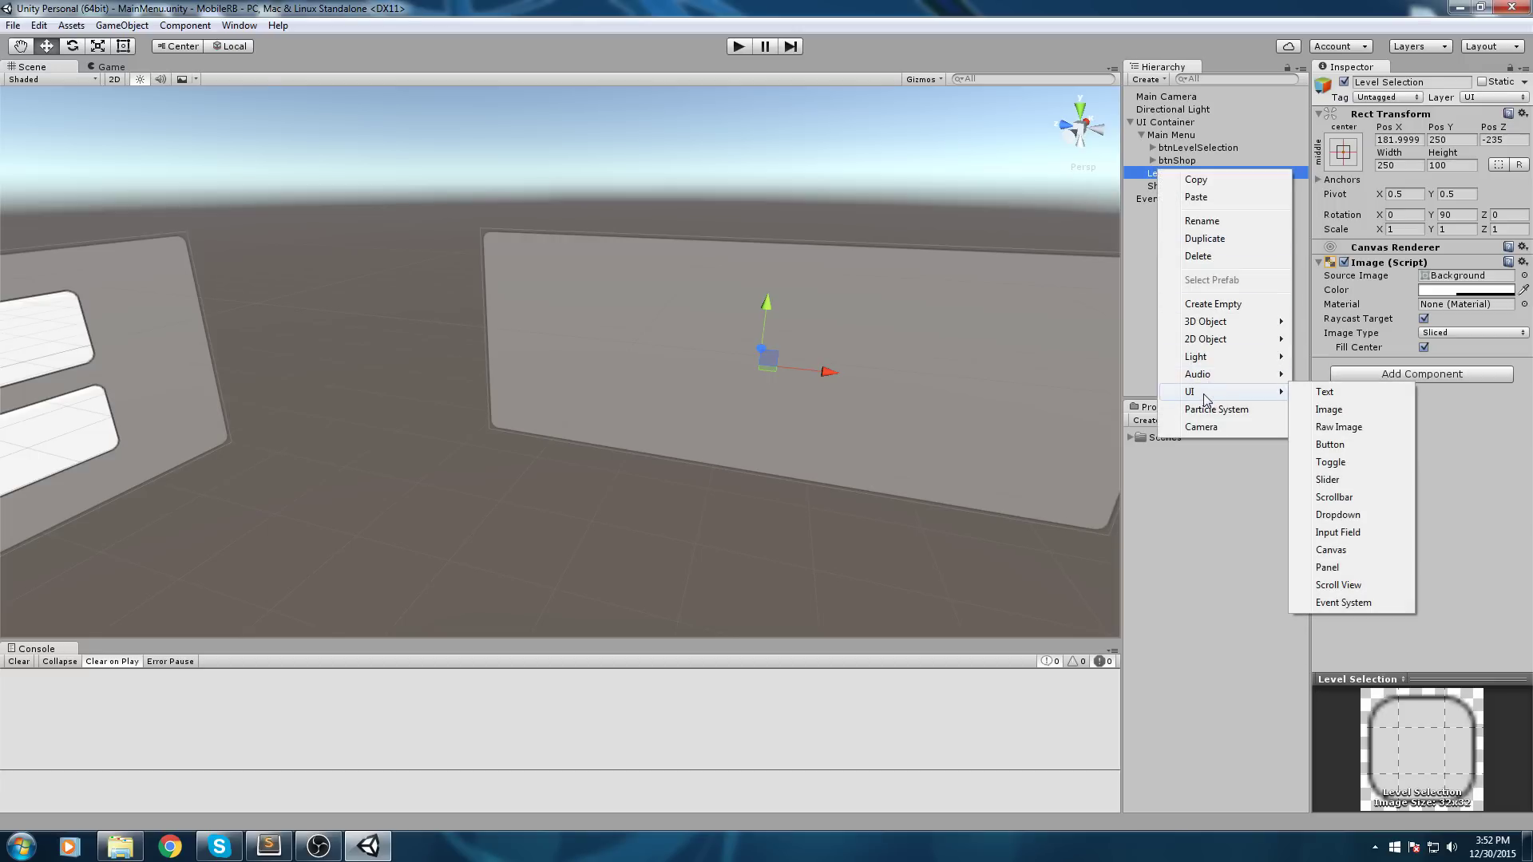
left_click(1360, 572)
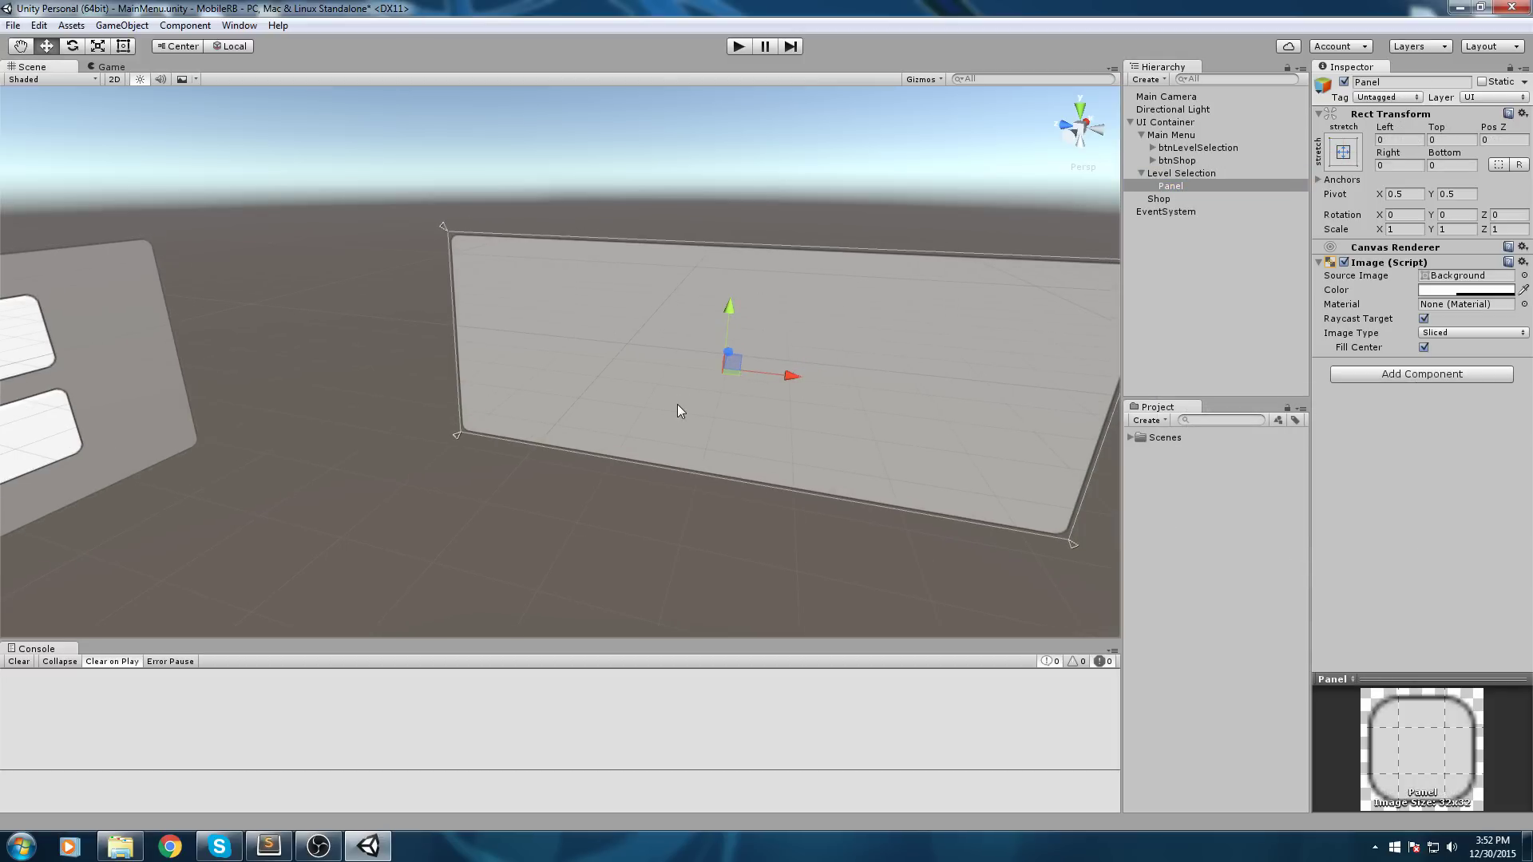
scroll(679, 407, "down", 2)
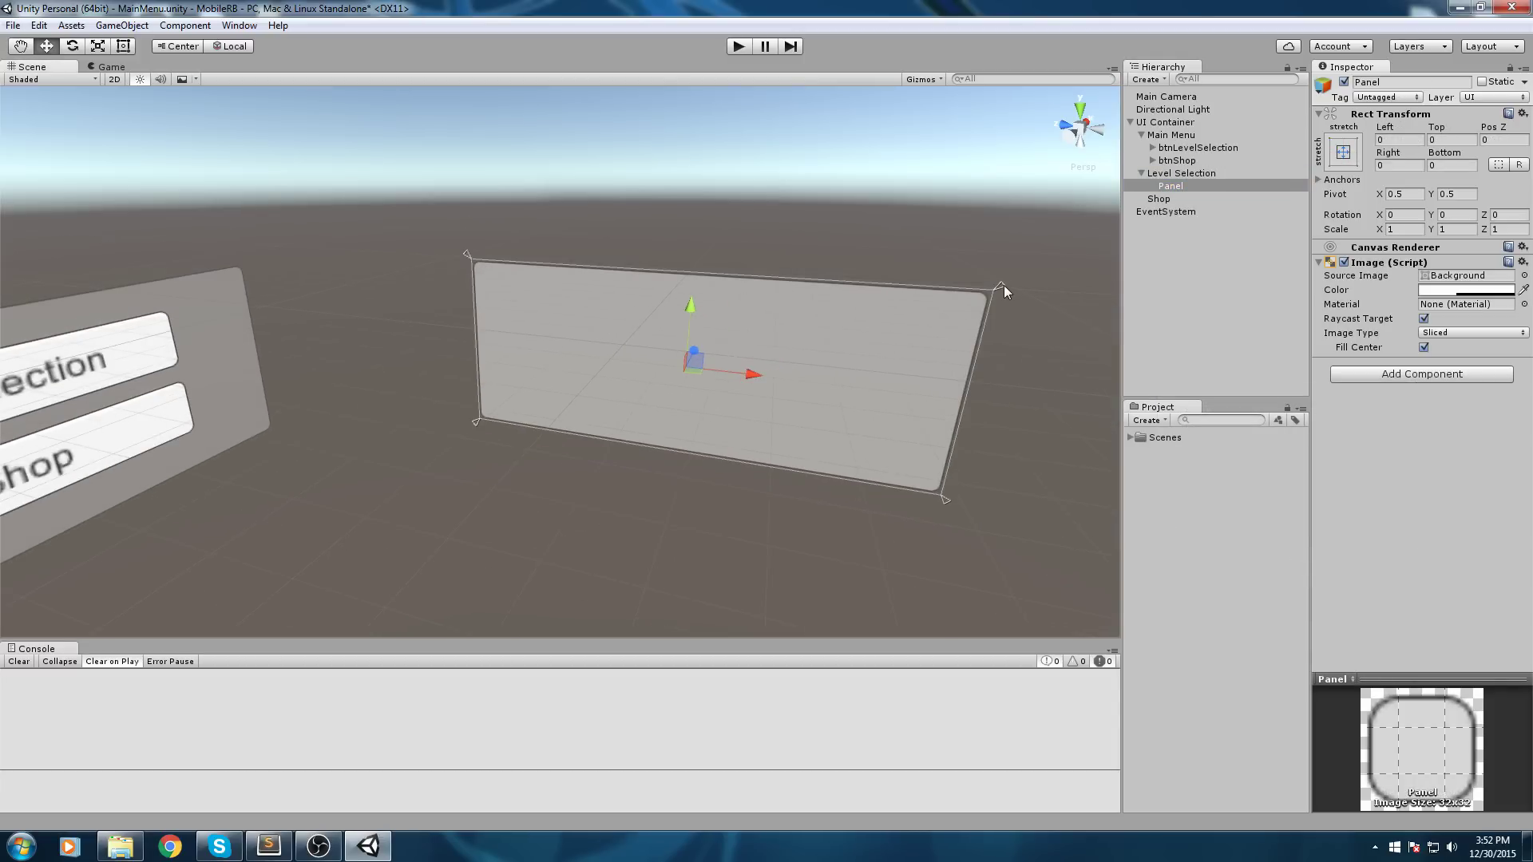
left_click_drag(1004, 285, 926, 286)
left_click(1168, 188)
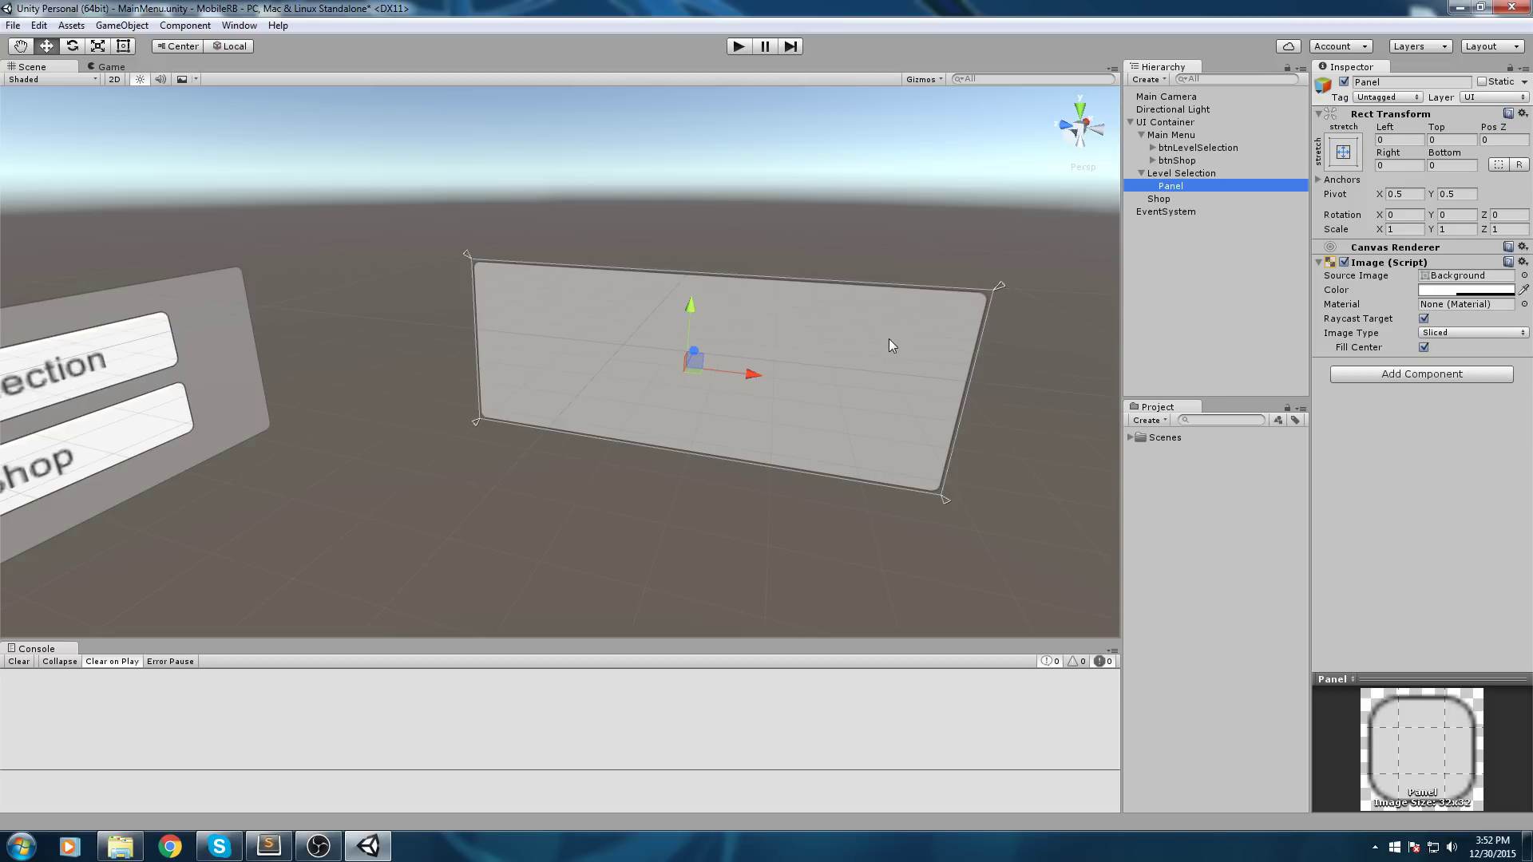
right_click(1377, 264)
left_click(1393, 293)
key("ctrl+z")
- Rename the Panel under Level Selection as LevelButtonContainer
left_click(1180, 186)
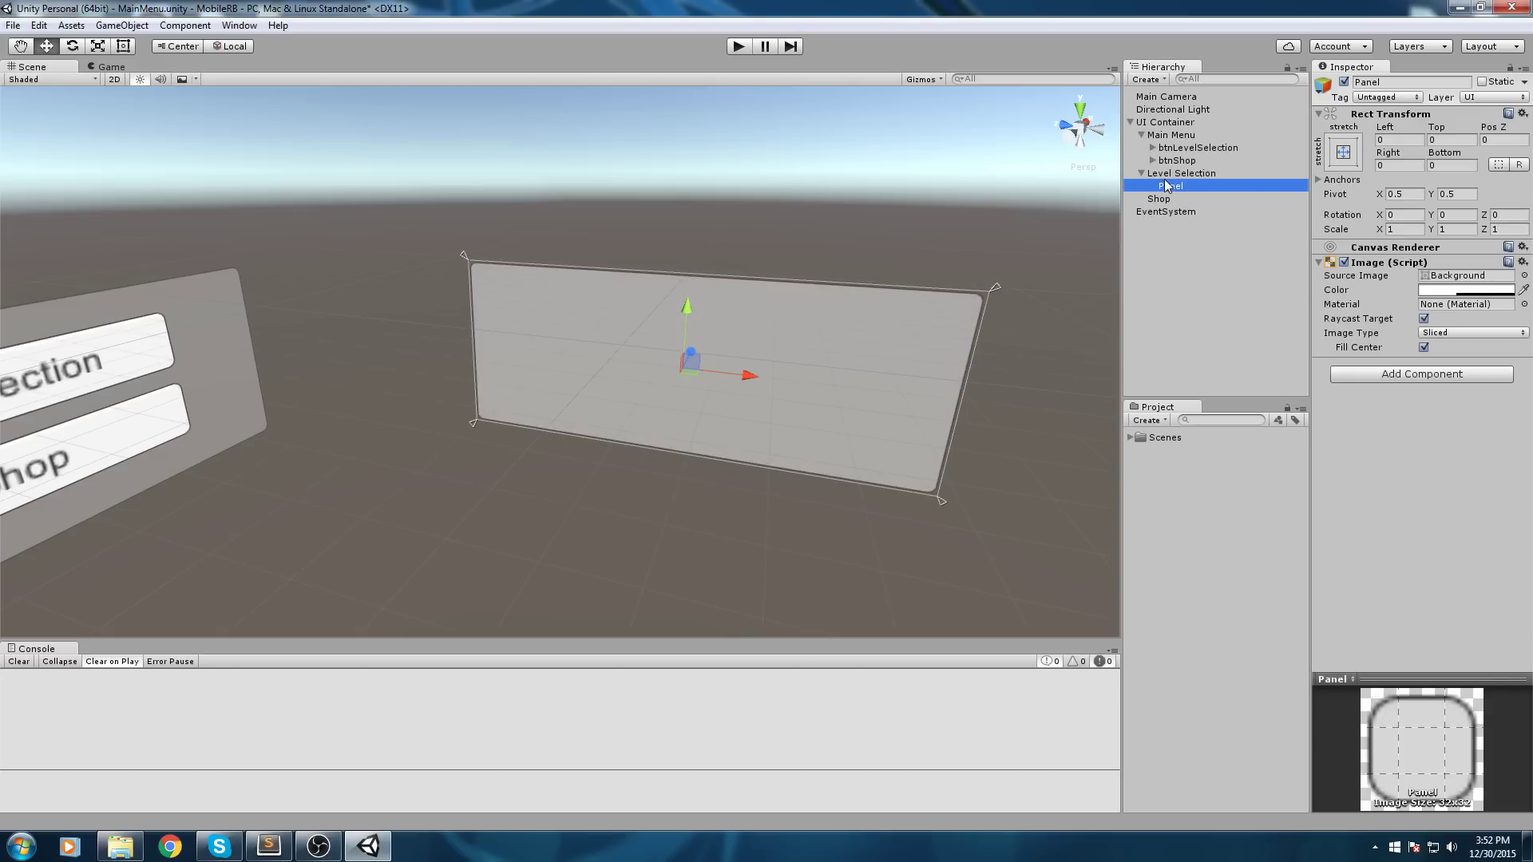
left_click(1180, 187)
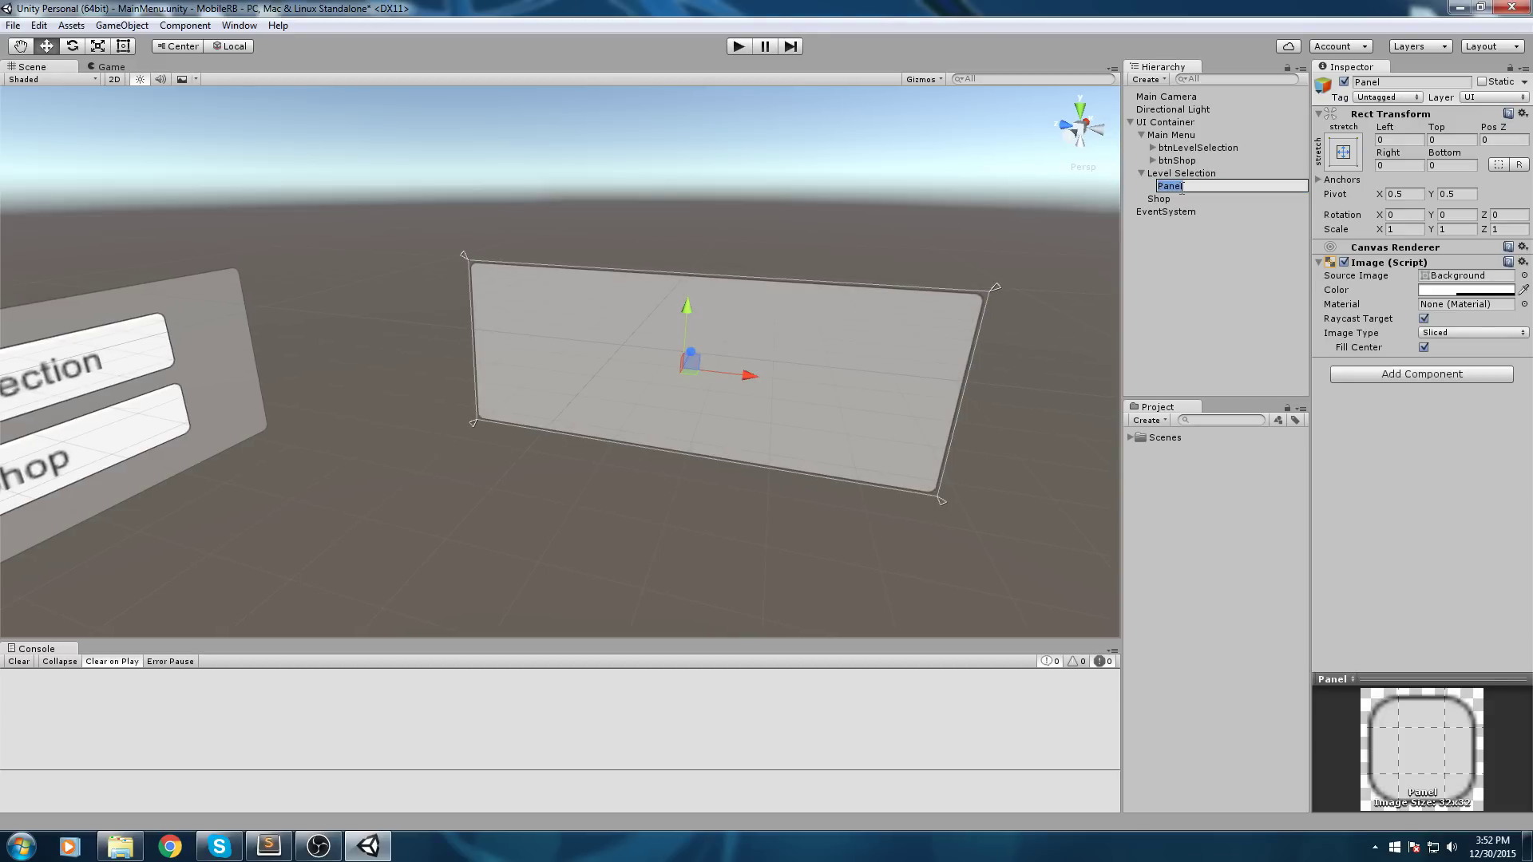
type("LevelButtonContainer")
key("Return")
- Anchor LevelButtonContainer with the middle vertical and stretch horizontal preset, and set its height to 75
scroll(908, 296, "up", 5)
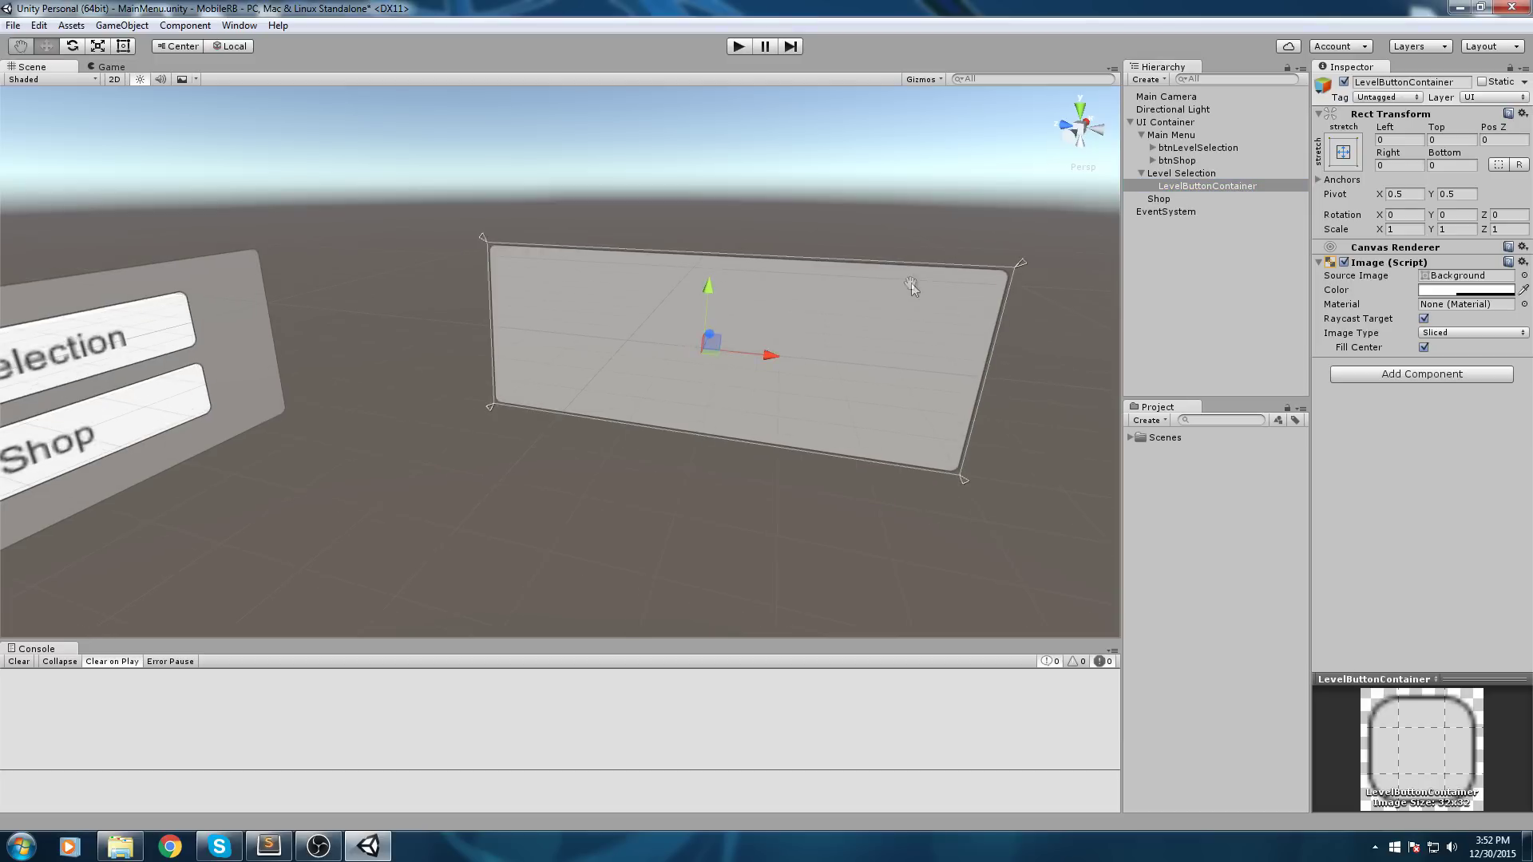
mouse_move(888, 252)
right_mouse_down()
mouse_move(922, 247)
mouse_move(852, 253)
mouse_move(866, 249)
right_mouse_up()
left_click(1328, 159)
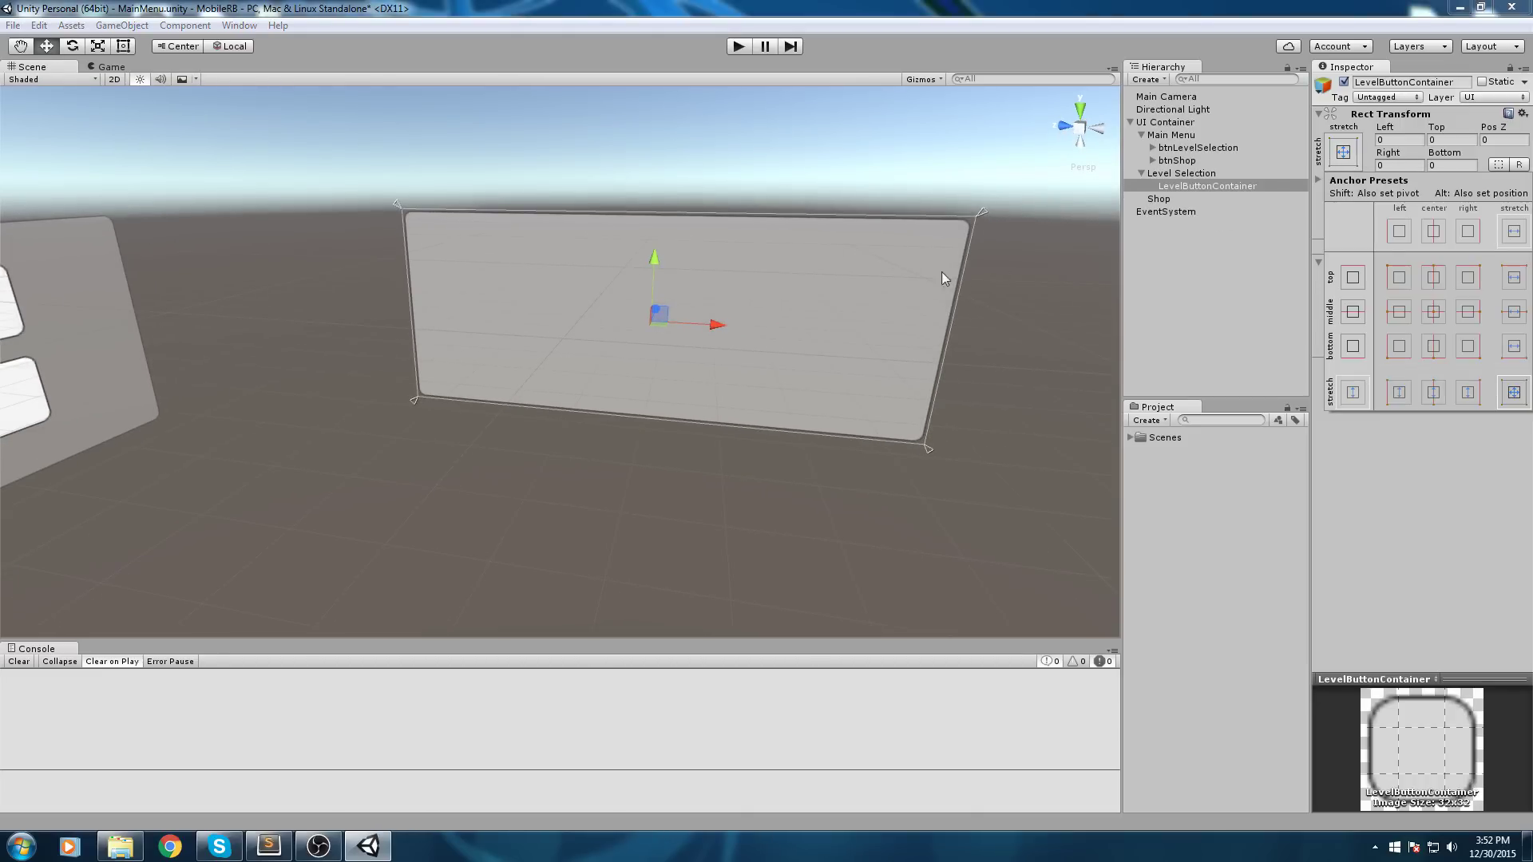
scroll(940, 271, "up", 3)
left_click(1341, 155)
left_click(1516, 312)
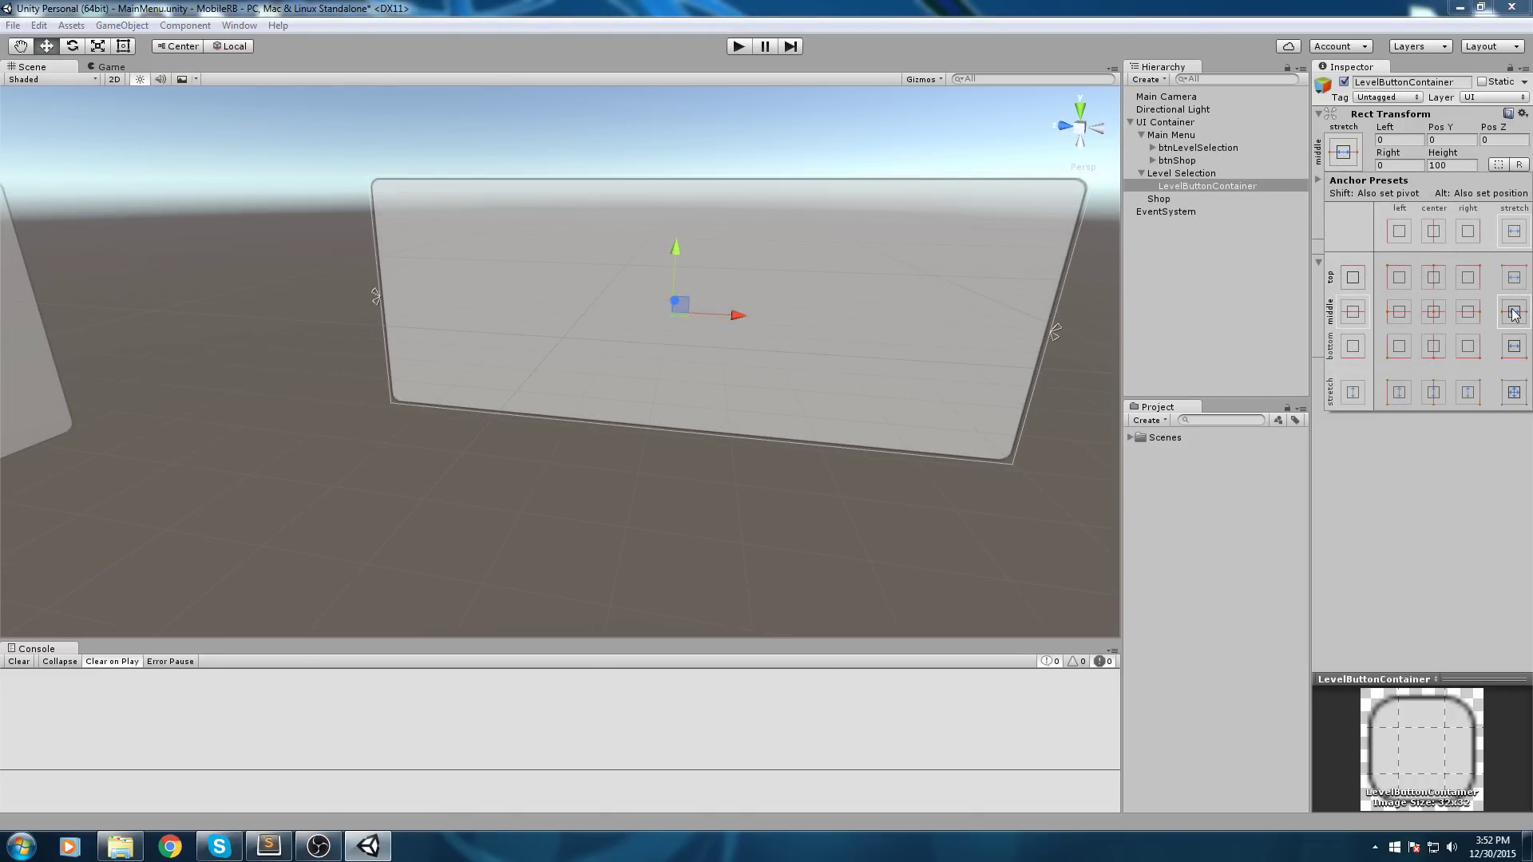
left_click(1461, 164)
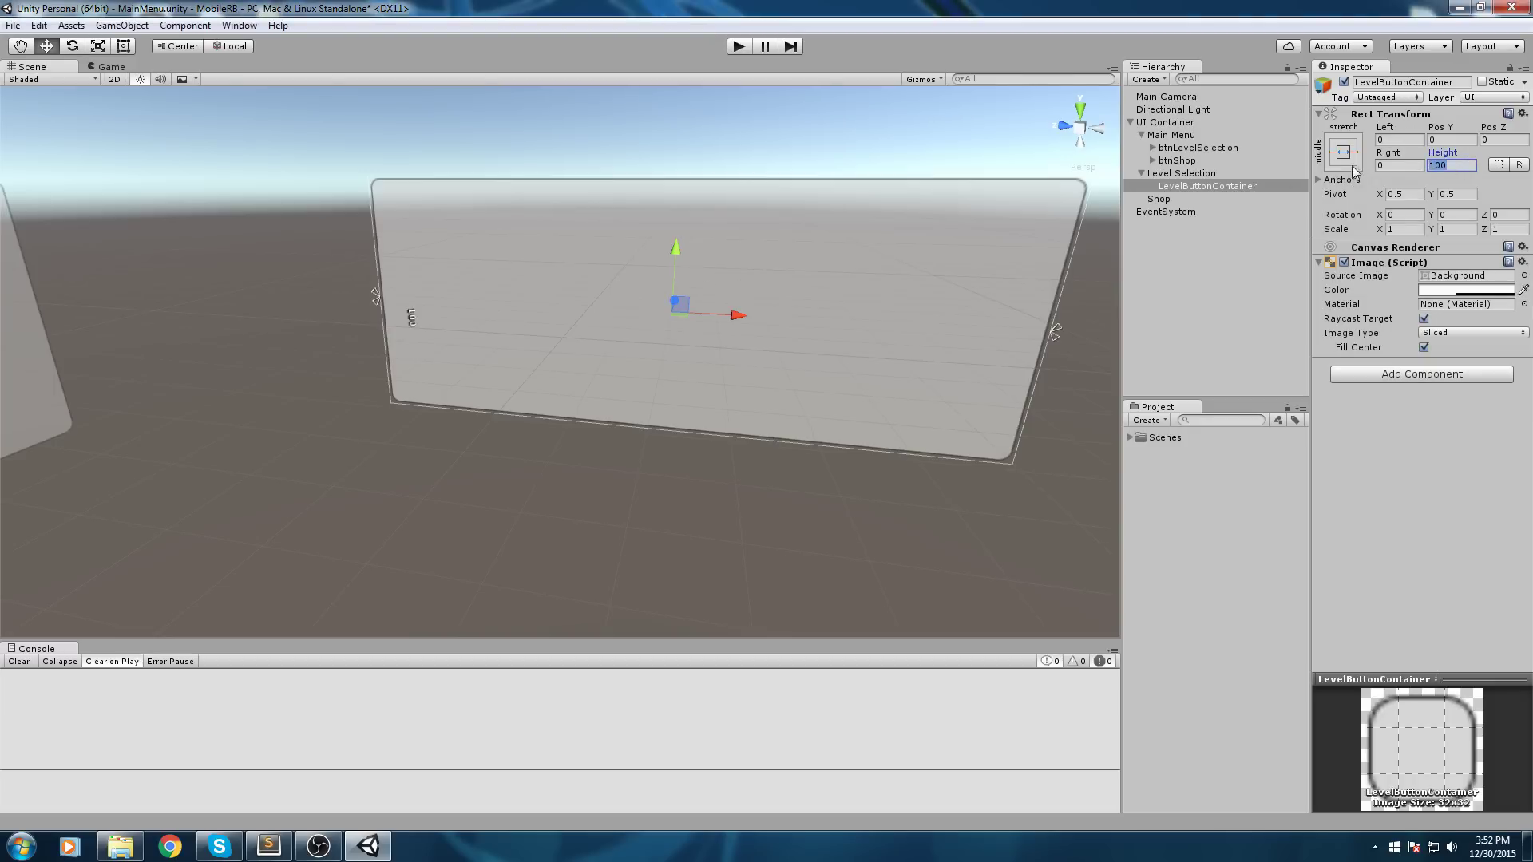
type("75")
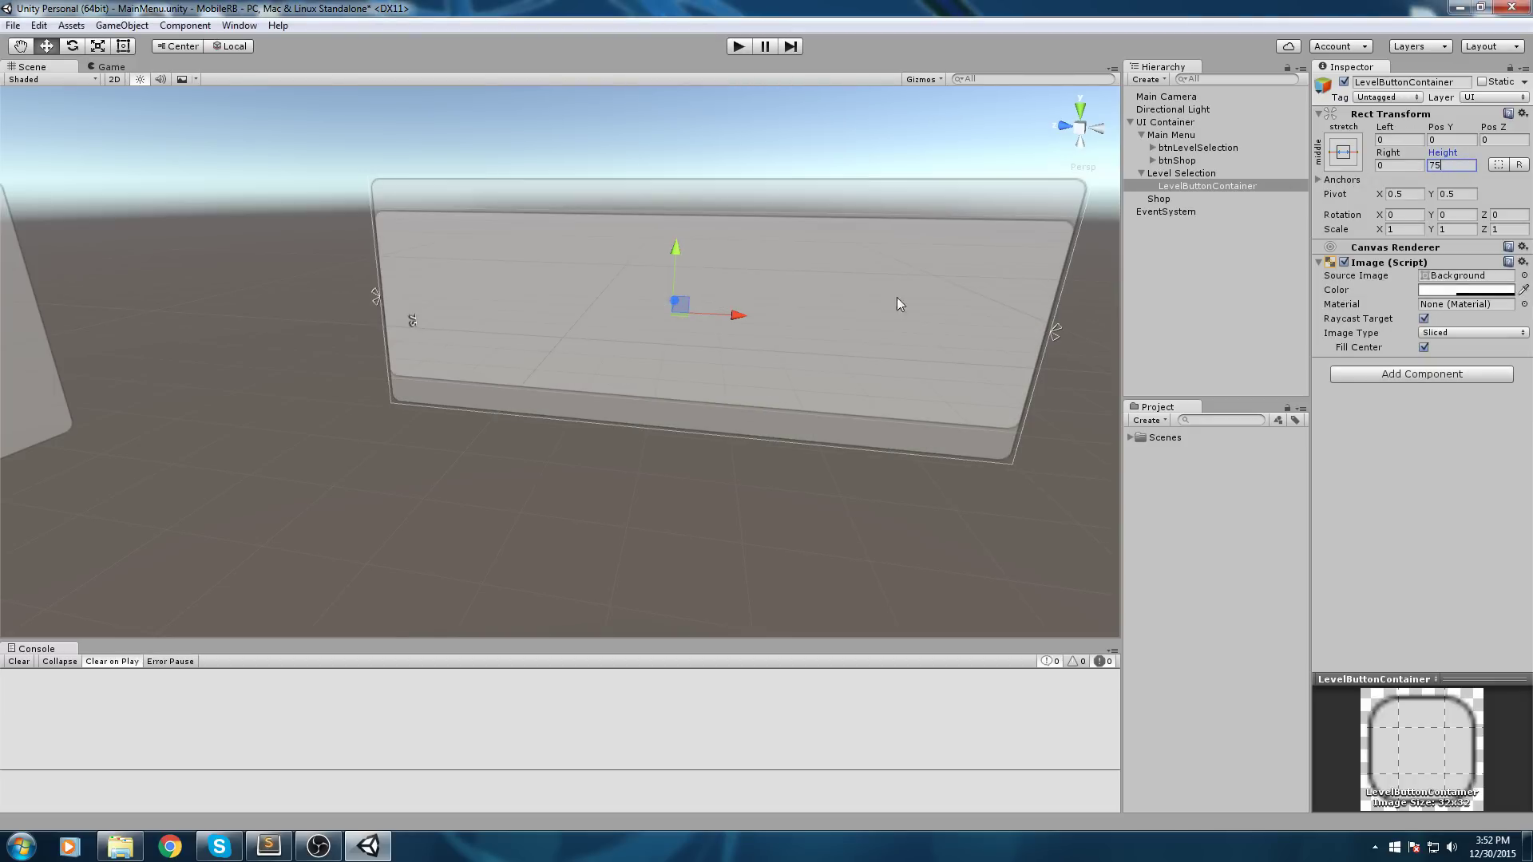
- Examine the resized LevelButtonContainer inside the Level Selection panel from several angles, alongside the Main Menu panel
scroll(897, 297, "down", 4)
right_click_drag(582, 243, 831, 317)
left_click_drag(832, 319, 784, 279, "alt")
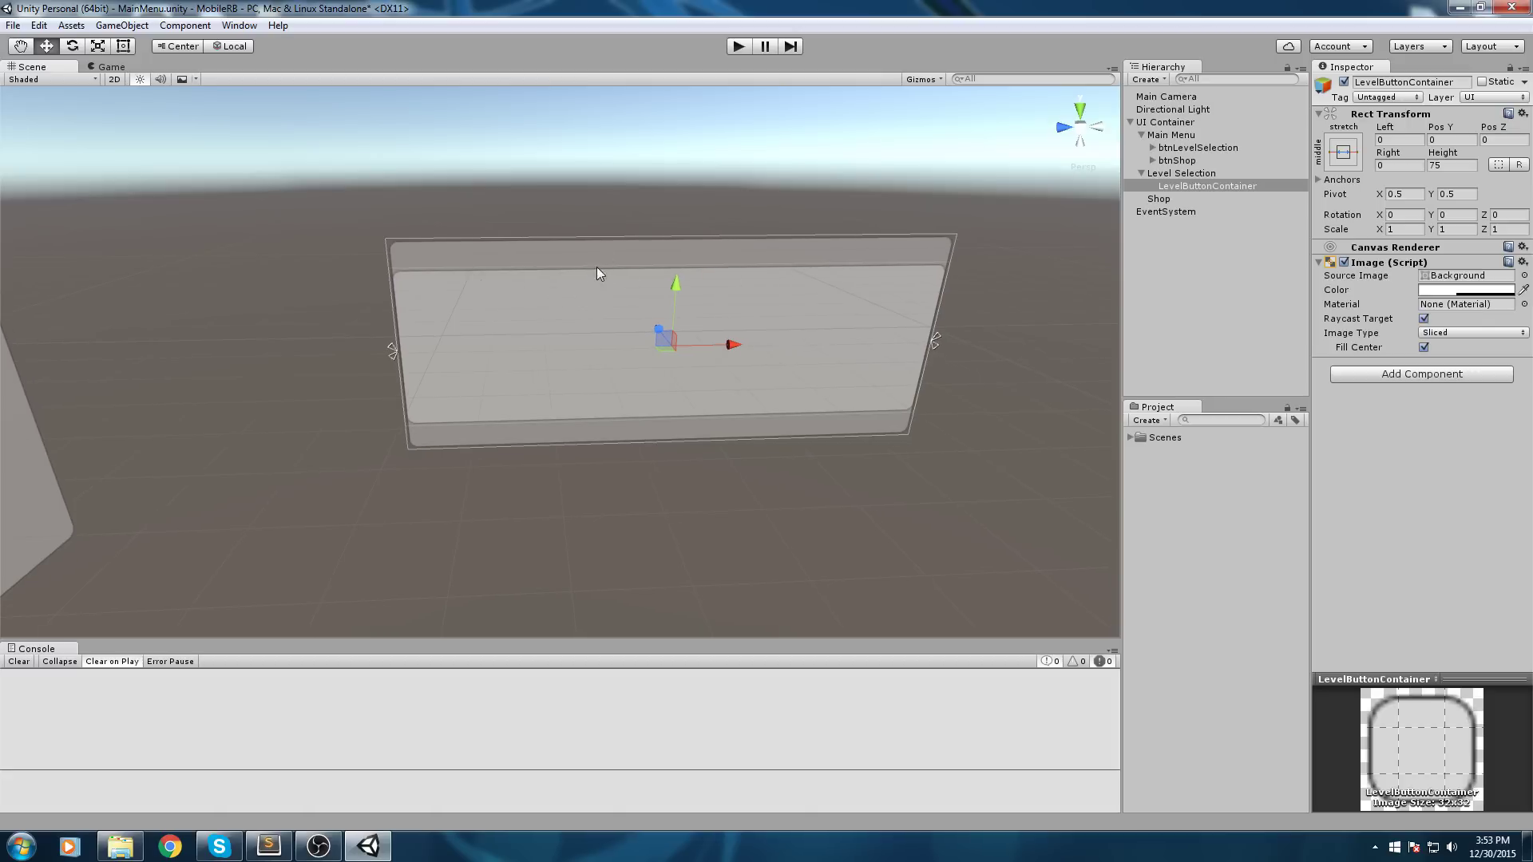
right_click_drag(667, 289, 671, 308)
middle_click_drag(671, 308, 794, 344)
right_click_drag(794, 344, 608, 325)
middle_click_drag(609, 326, 527, 266)
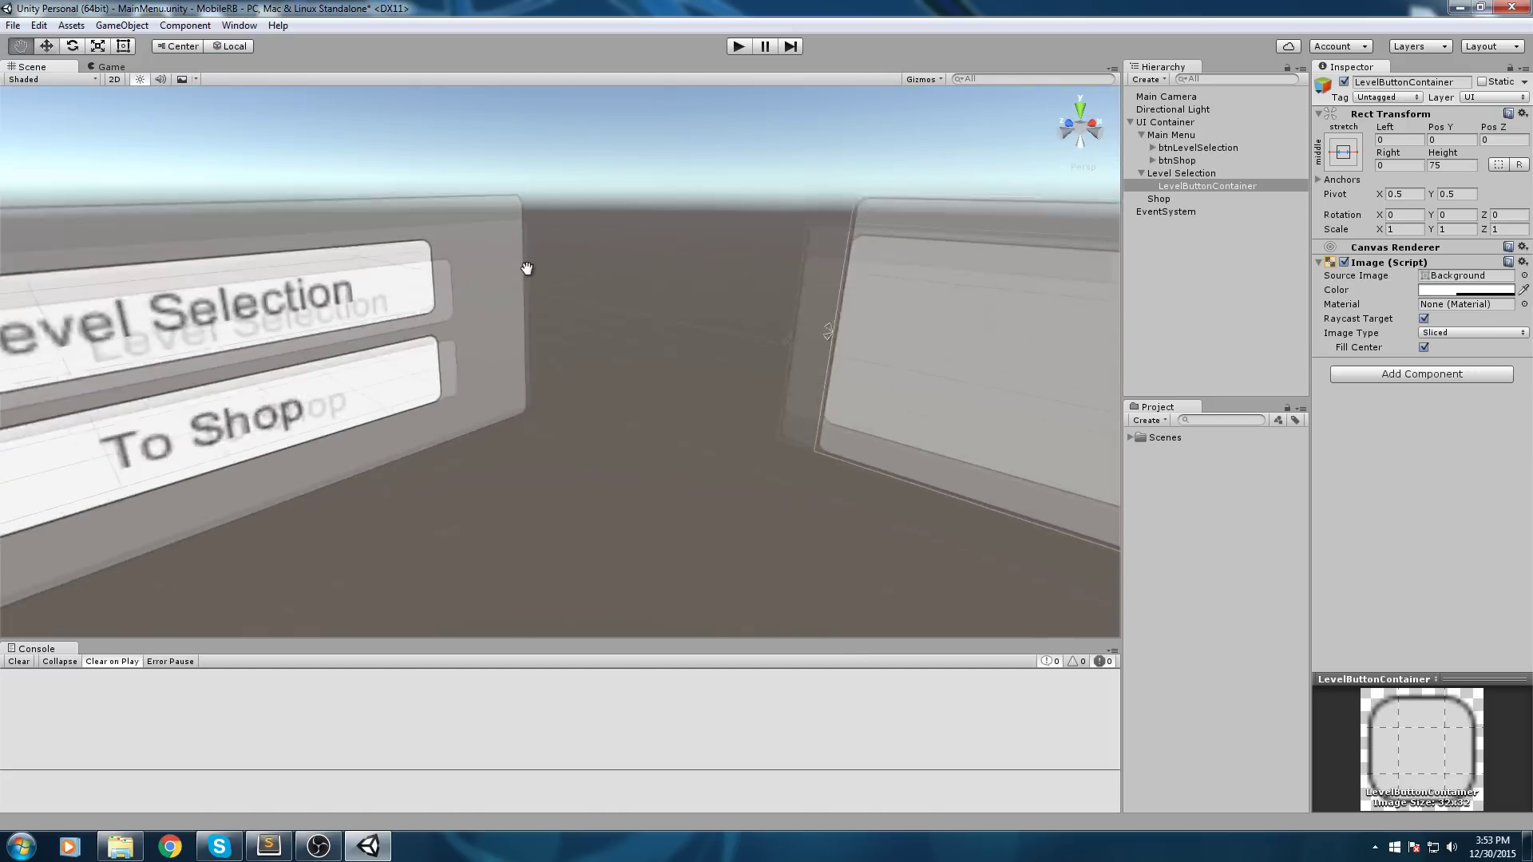
scroll(621, 307, "down", 4)
right_click_drag(621, 307, 674, 305)
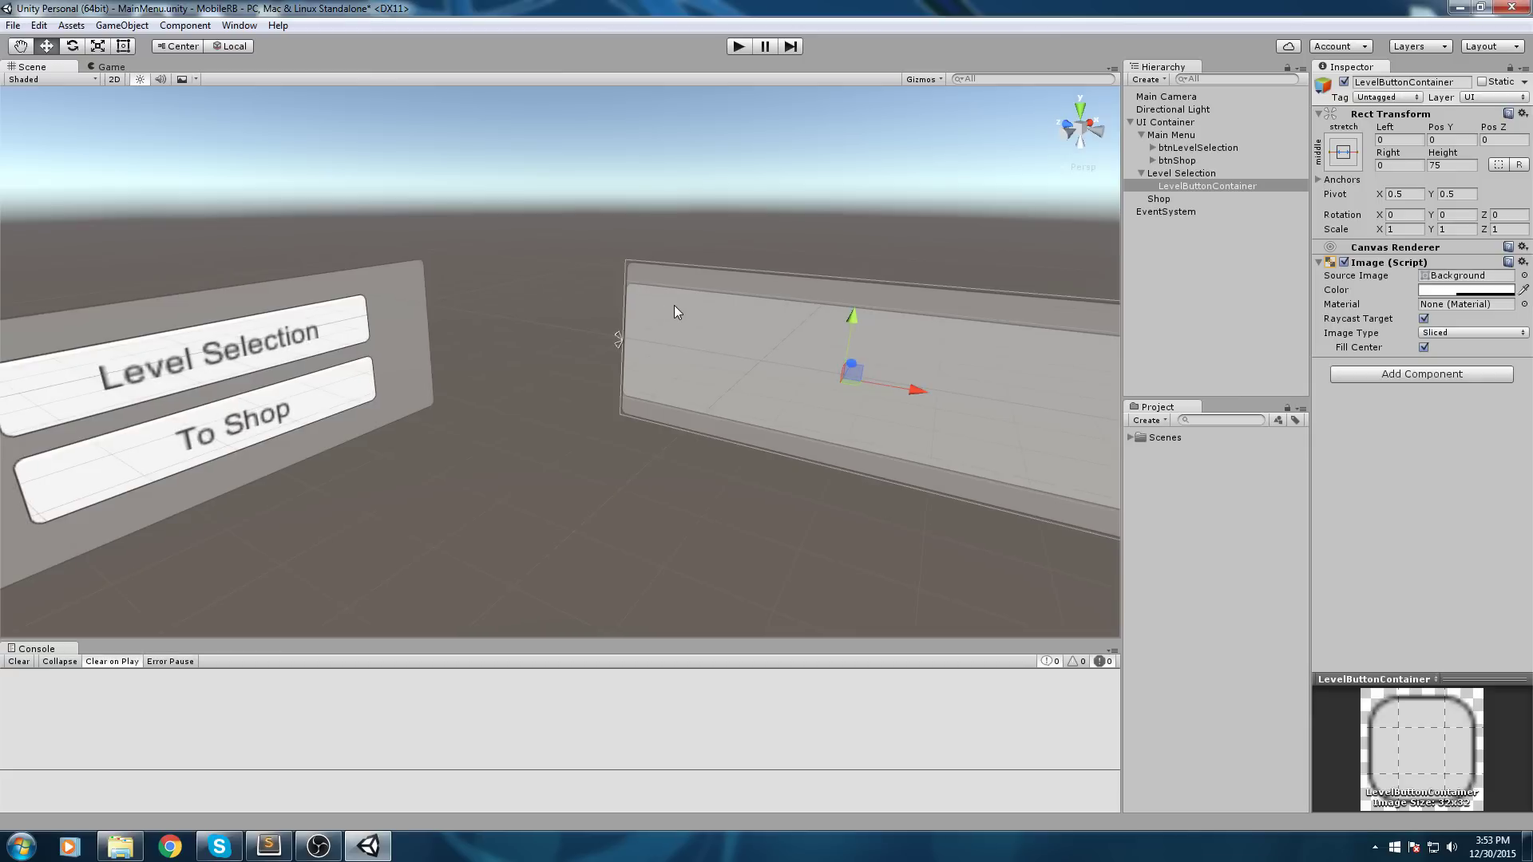
scroll(621, 292, "up", 3)
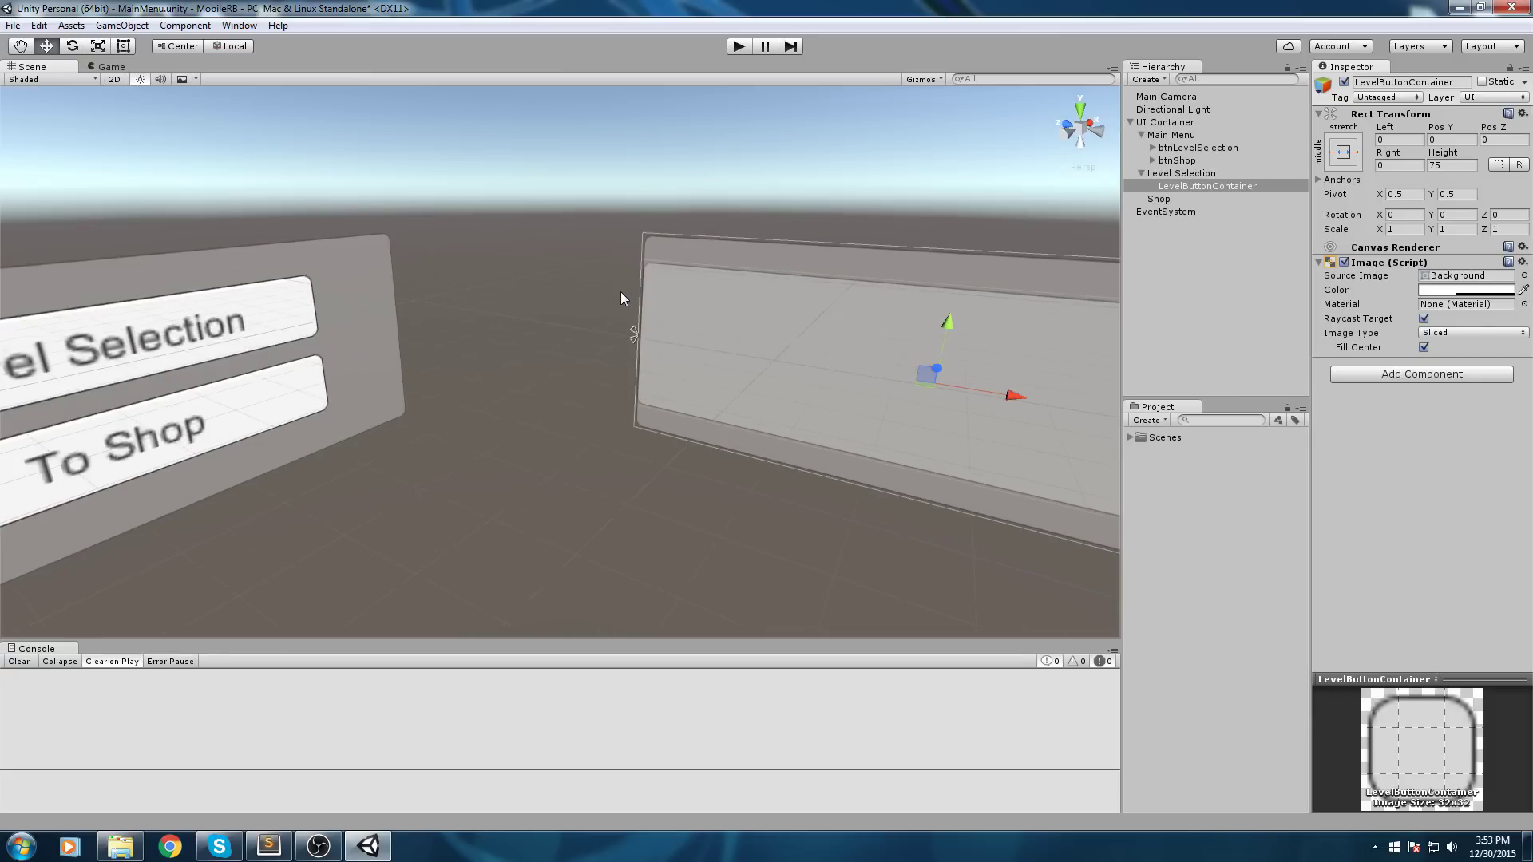
right_click_drag(621, 292, 693, 278)
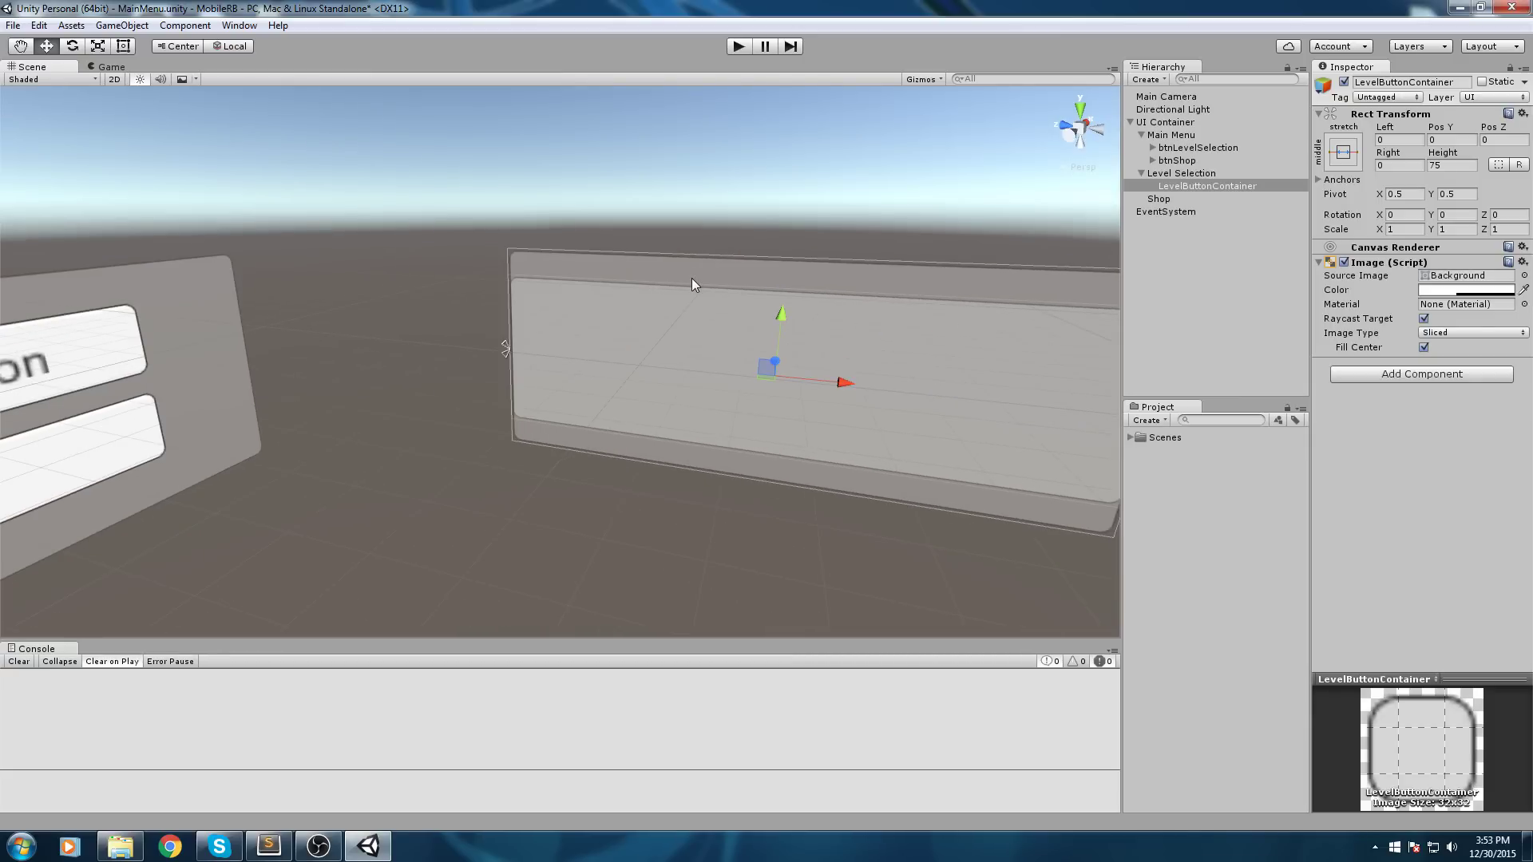
left_click_drag(691, 278, 872, 256, "alt")
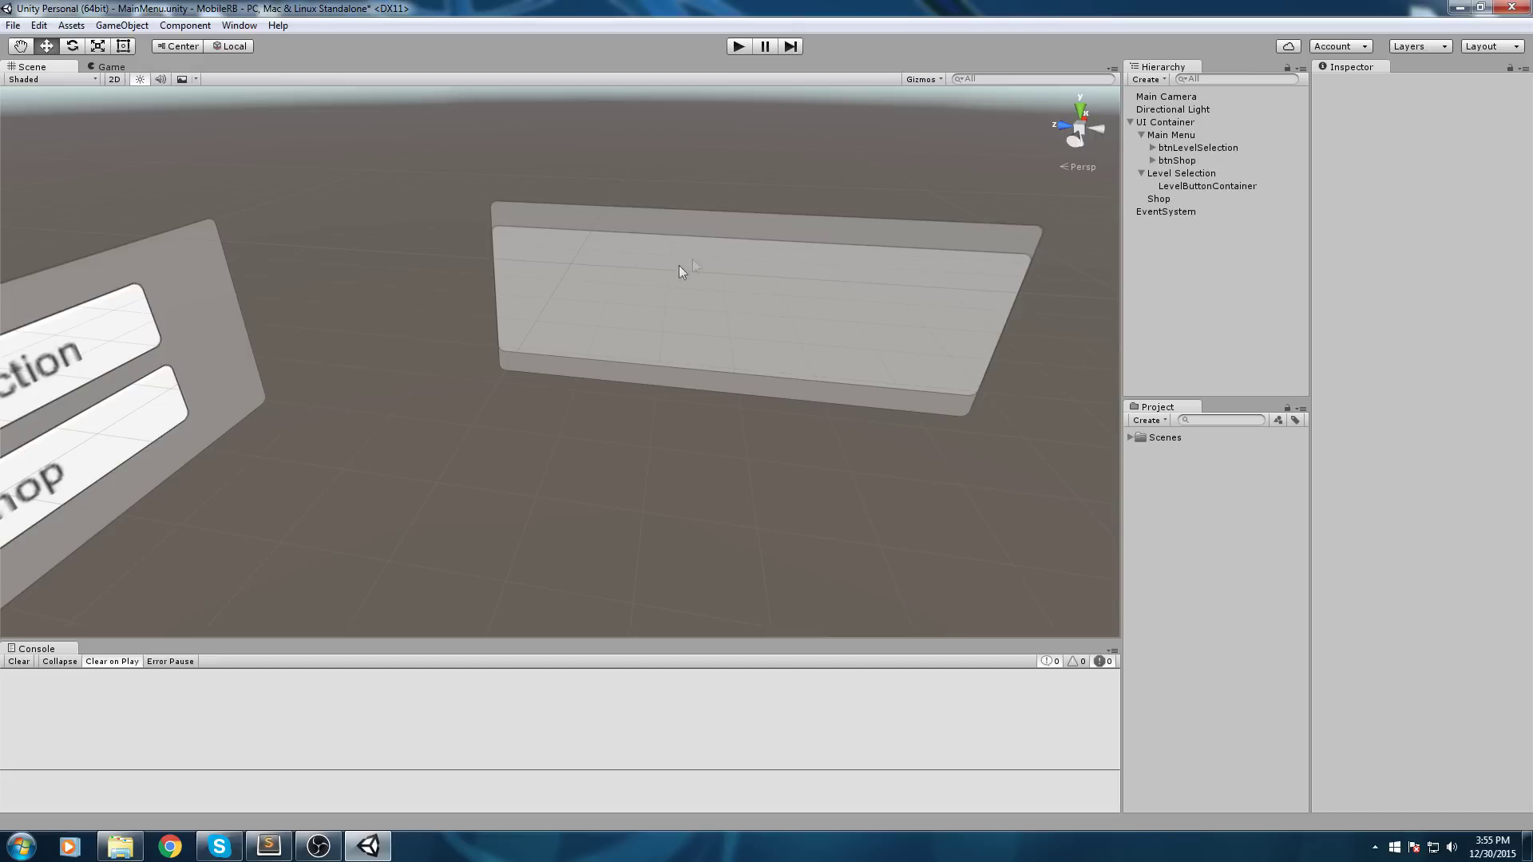
- Add a Horizontal Layout Group component to LevelButtonContainer
left_click(1190, 186)
key("f")
left_click(1370, 288)
type("Vert")
key("BackSpace")
key("BackSpace")
key("BackSpace")
key("BackSpace")
type("Horiz")
key("Return")
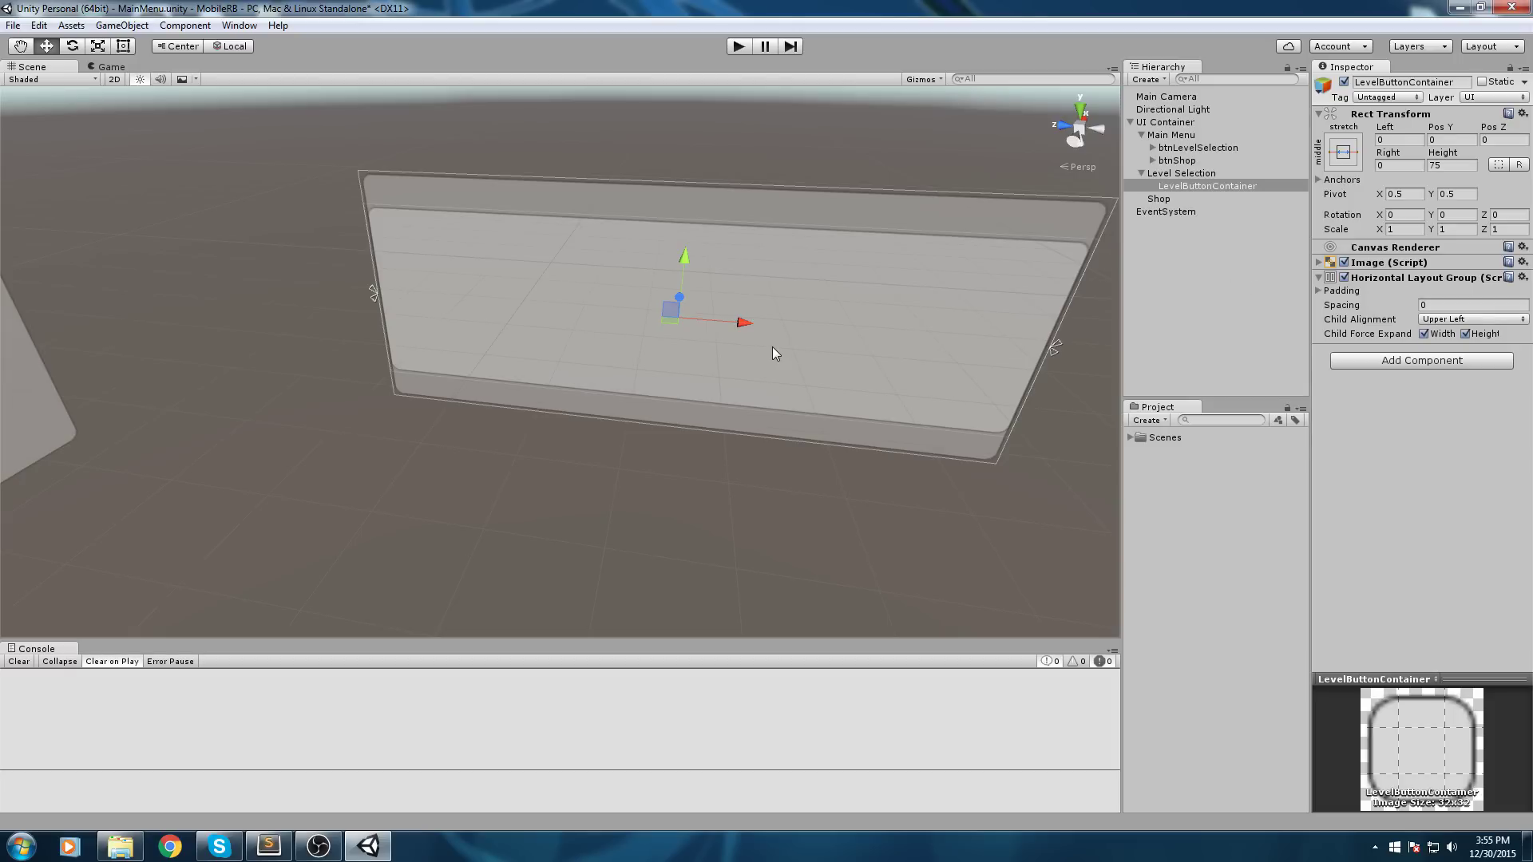
- Add a UI Button as a child of LevelButtonContainer
middle_click_drag(645, 345, 727, 315)
right_click(1227, 188)
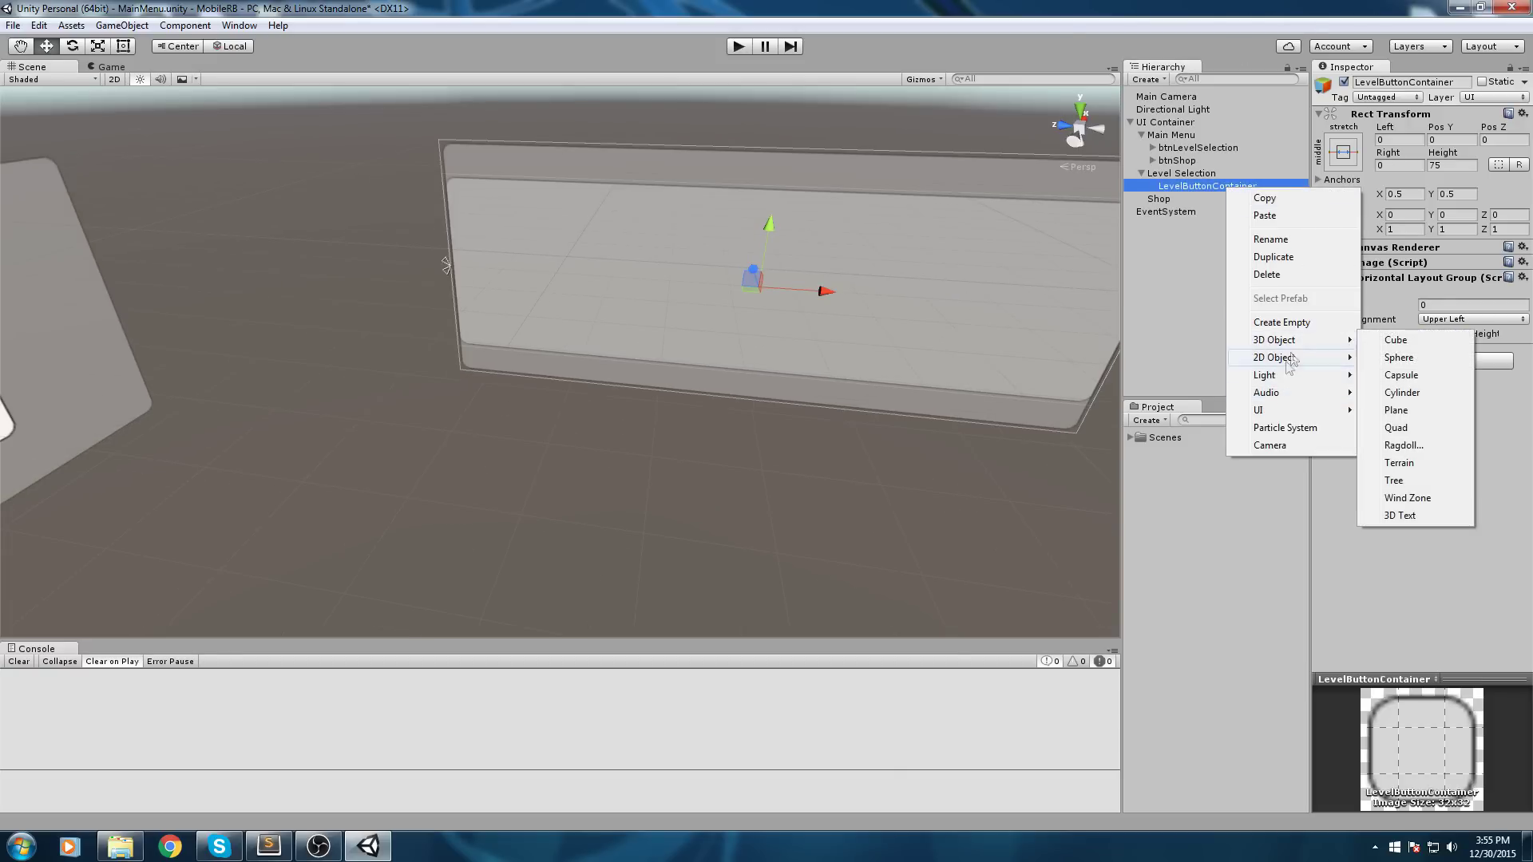
mouse_move(1282, 416)
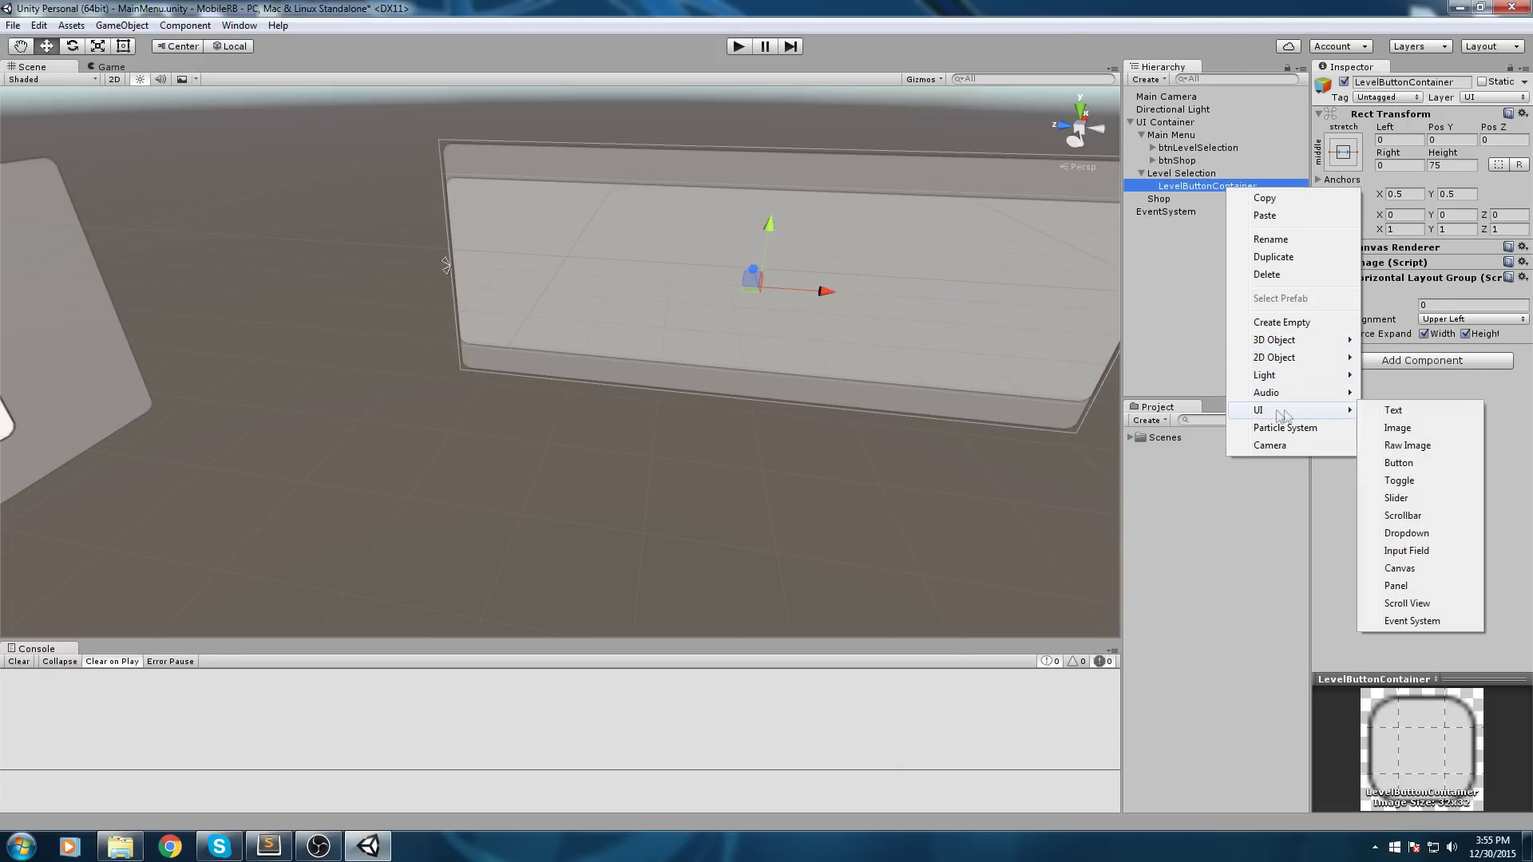
left_click(1403, 465)
left_click(1221, 272)
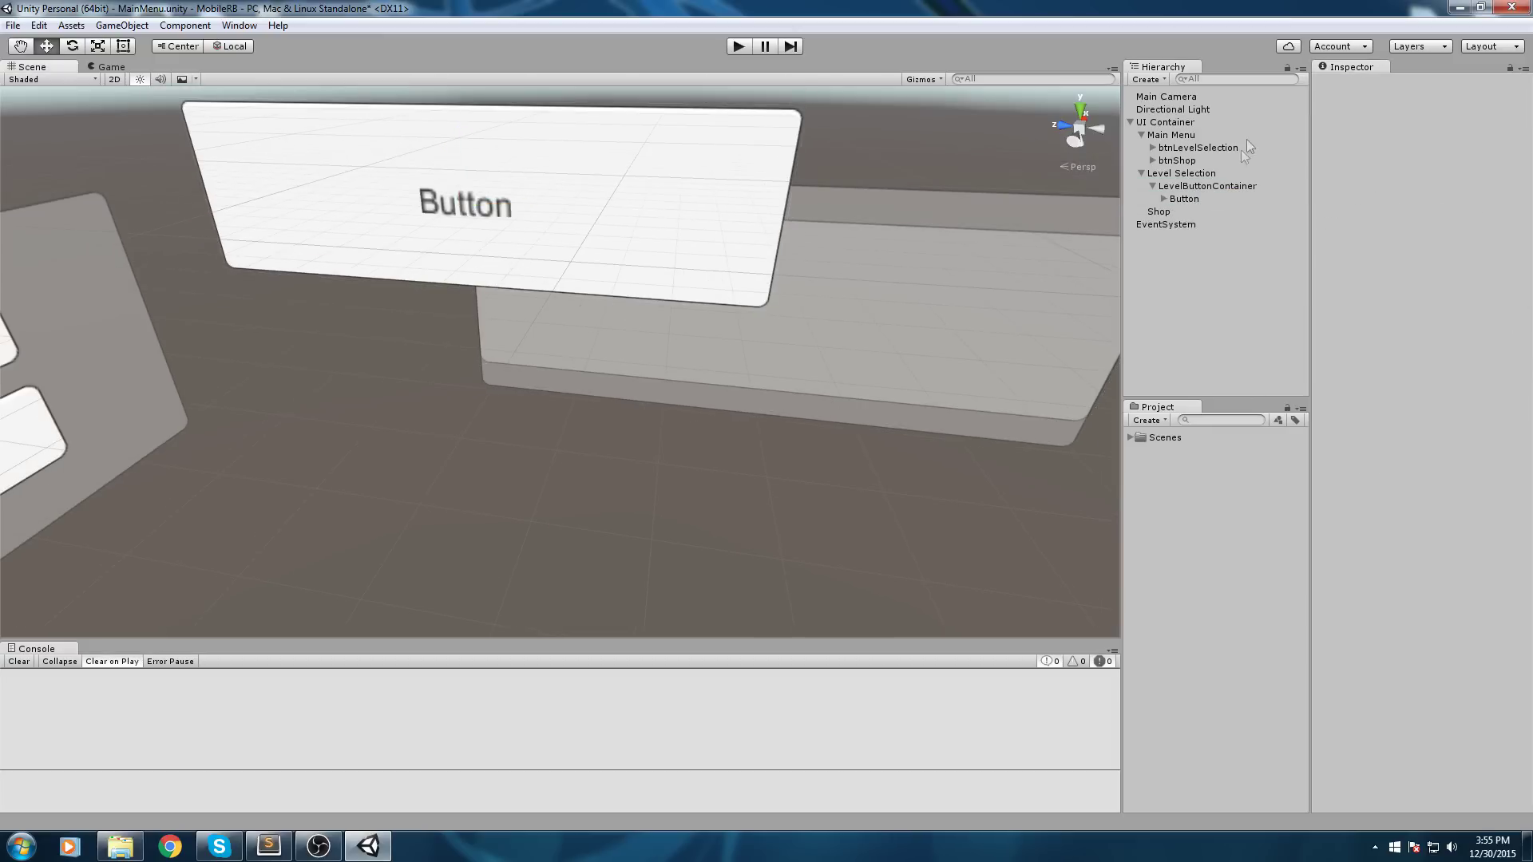
- Nudge the new Button so that it snaps into LevelButtonContainer's horizontal layout
left_click(1205, 187)
left_click(1201, 199)
left_click(1201, 187)
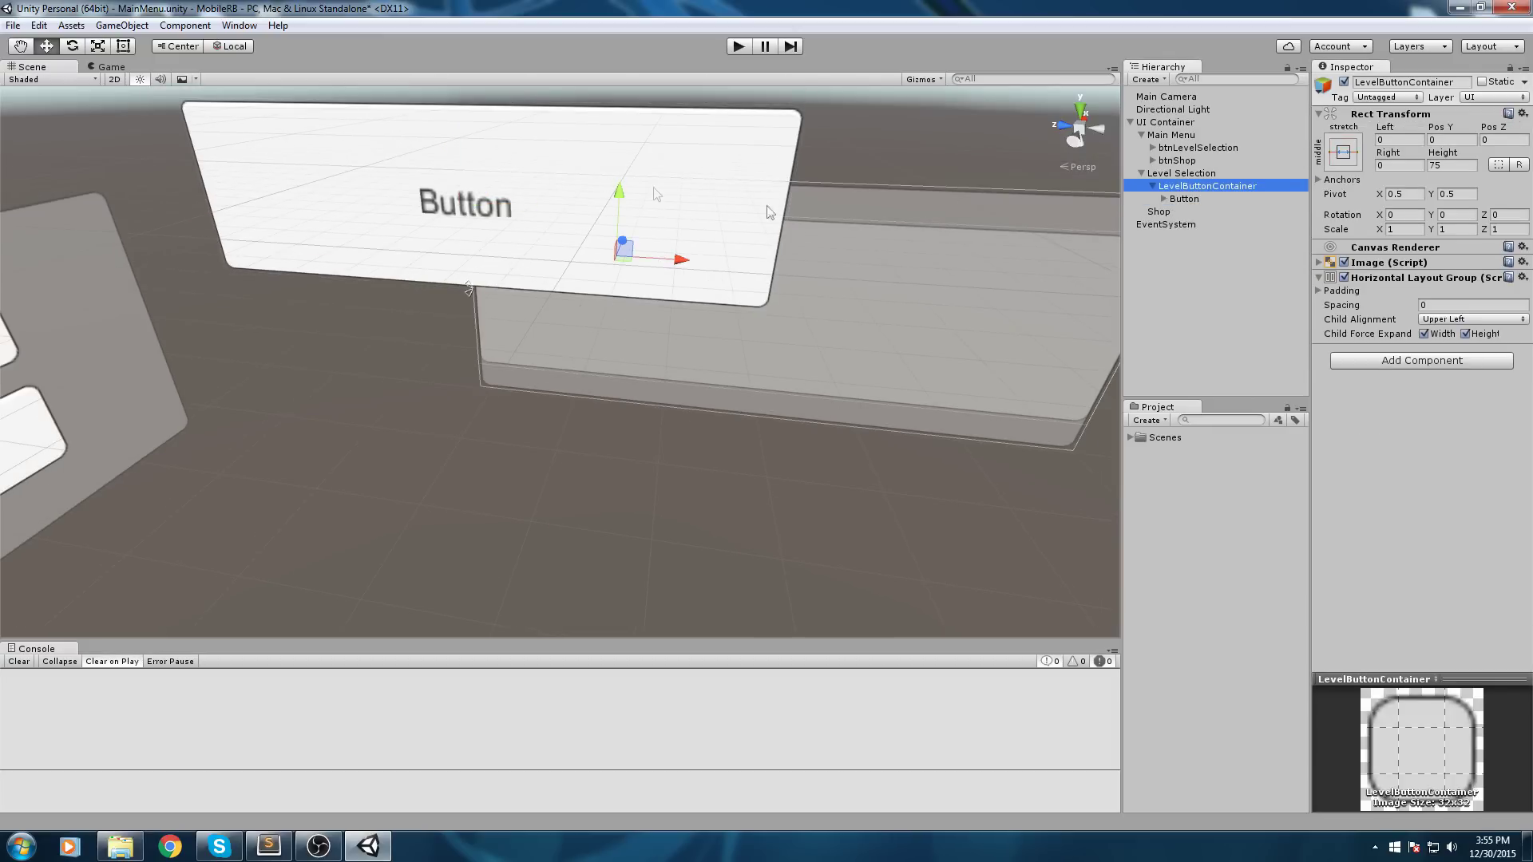
left_click(1199, 199)
left_click_drag(479, 197, 471, 204)
left_click(795, 148)
middle_click_drag(766, 307, 696, 345)
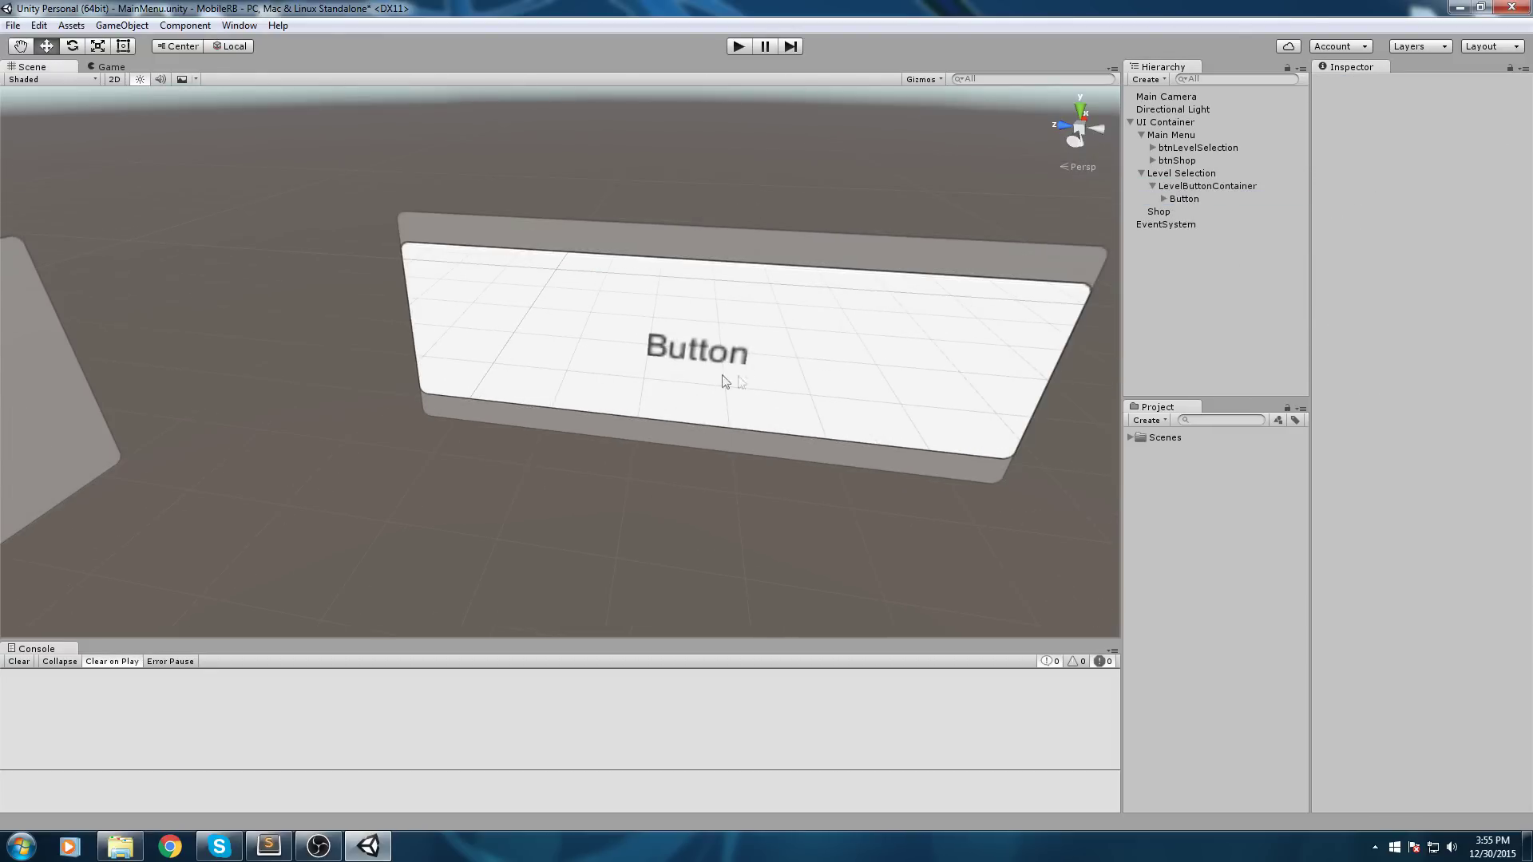
- Duplicate the Button once inside LevelButtonContainer to test how the layout group divides the space
left_click(741, 381)
left_click_drag(604, 286, 471, 343, "alt")
middle_click_drag(471, 343, 606, 304)
left_click_drag(666, 248, 942, 307, "alt")
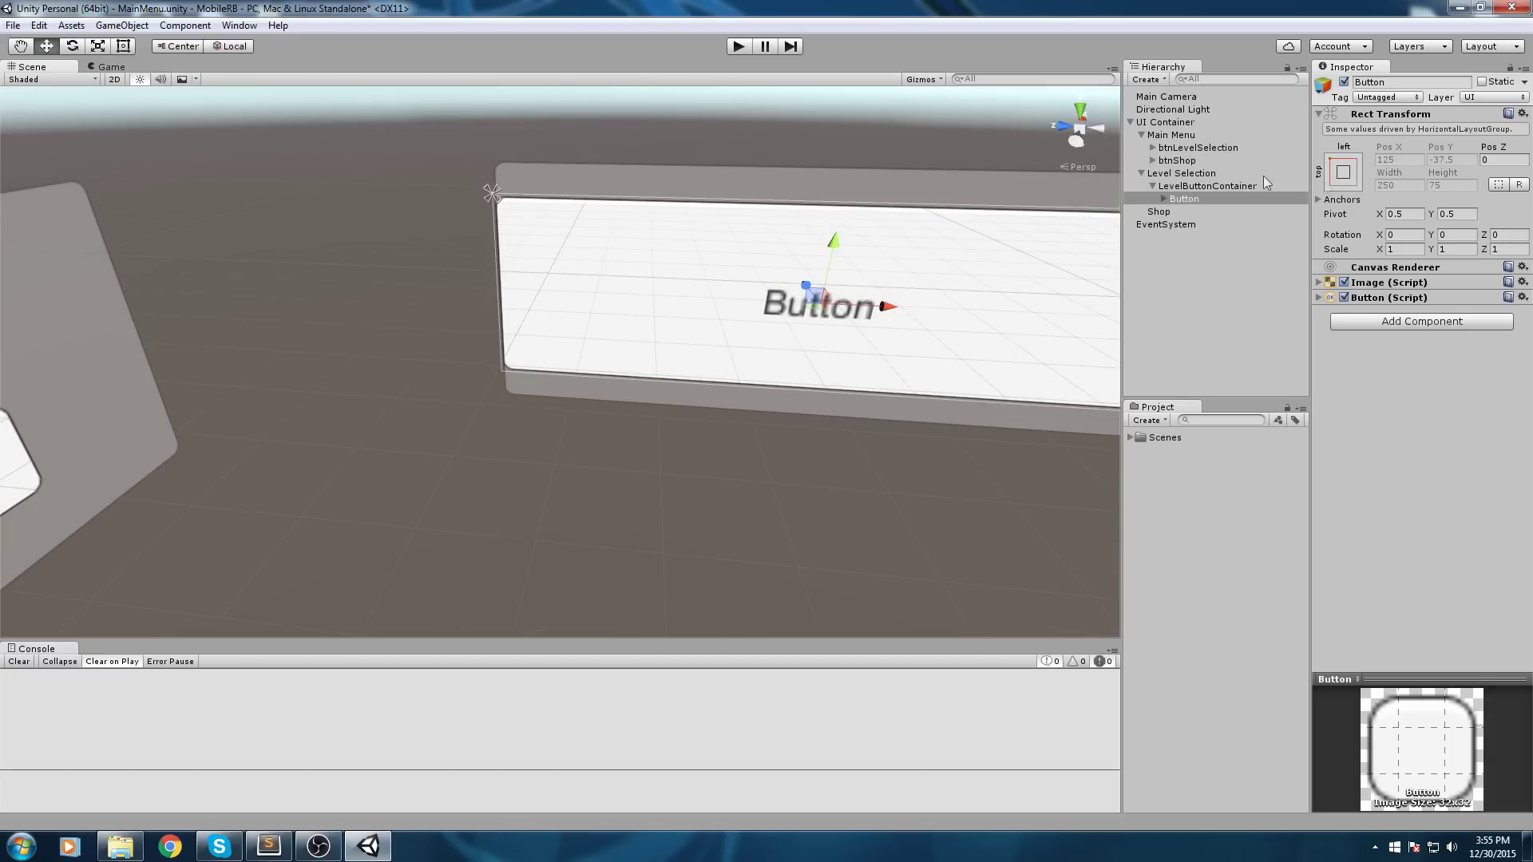
middle_click_drag(840, 249, 813, 254)
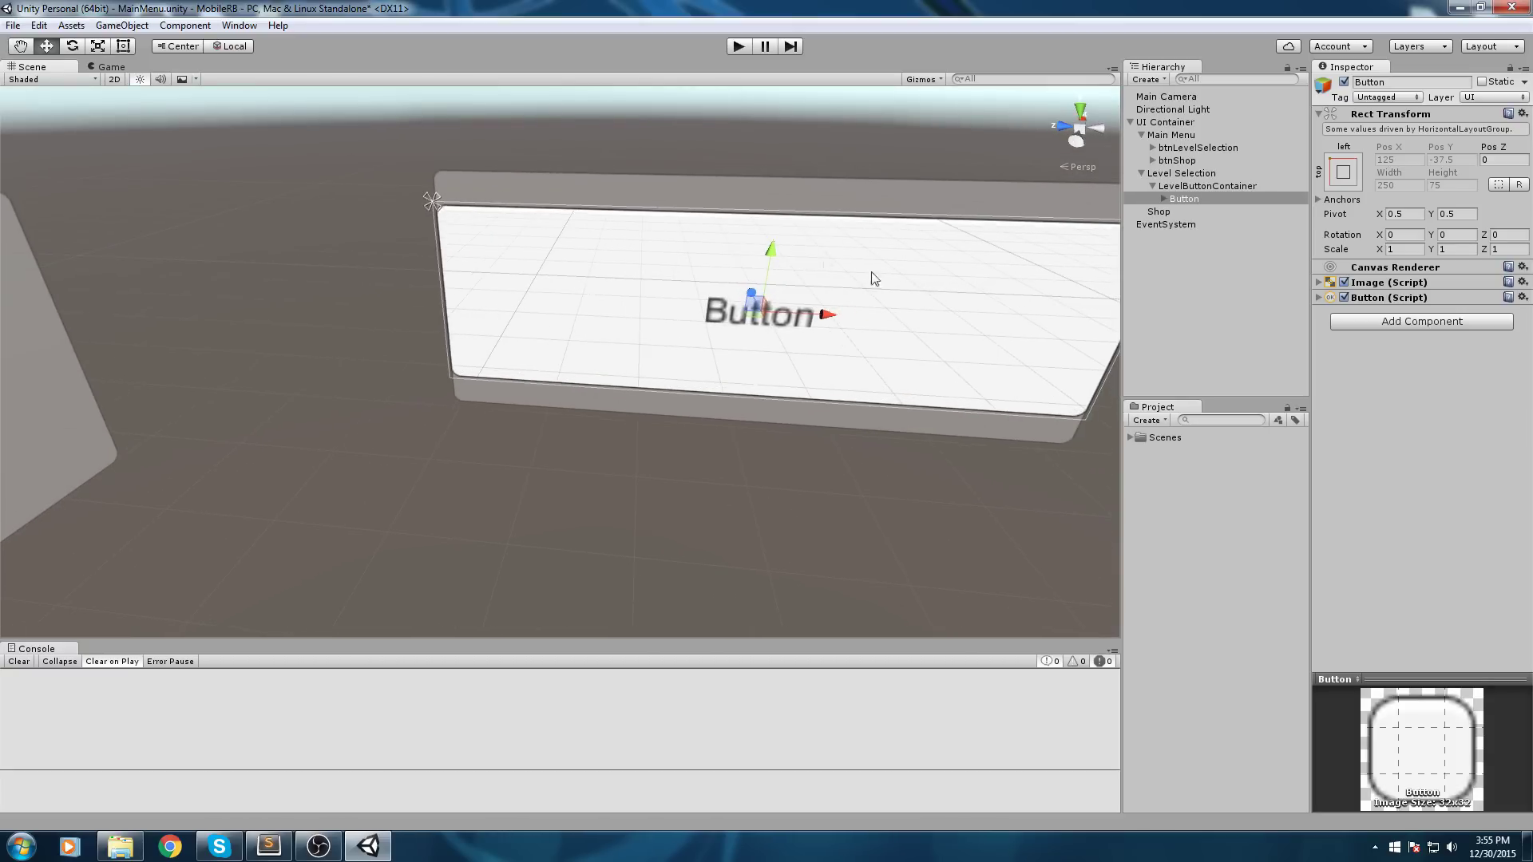
key("ctrl+d")
middle_click_drag(869, 282, 748, 231)
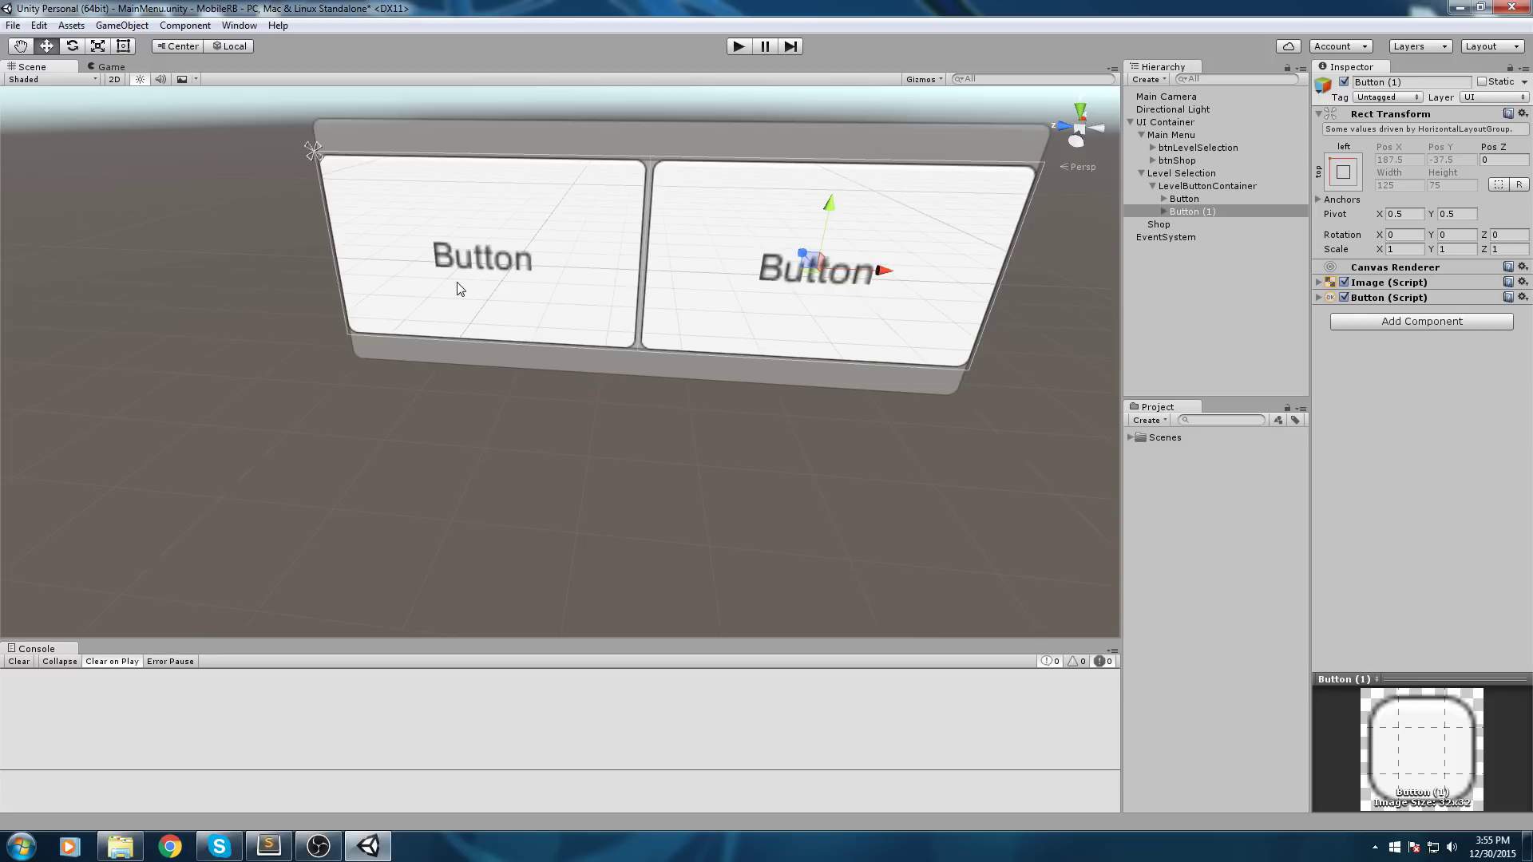
- Duplicate the second button six more times to test the layout group with eight buttons
left_click(1209, 213)
key("ctrl+d")
key("ctrl+d")
key("ctrl+d")
key("ctrl+d")
key("ctrl+d")
key("ctrl+d")
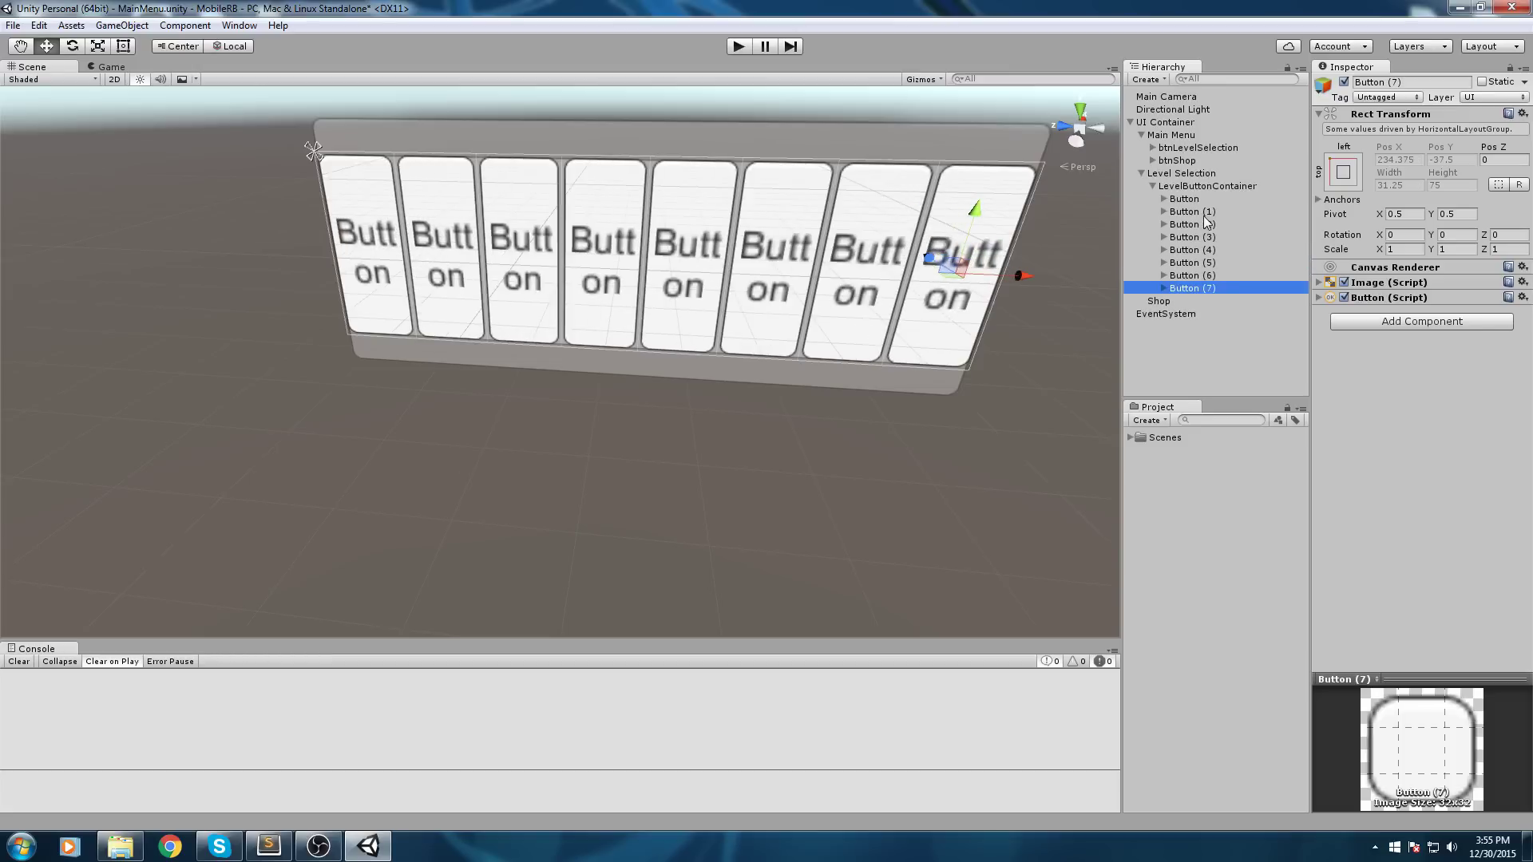
- Undo all the button duplications in LevelButtonContainer
key("ctrl+z")
key("ctrl+z")
key("ctrl+z")
key("ctrl+z")
key("ctrl+z")
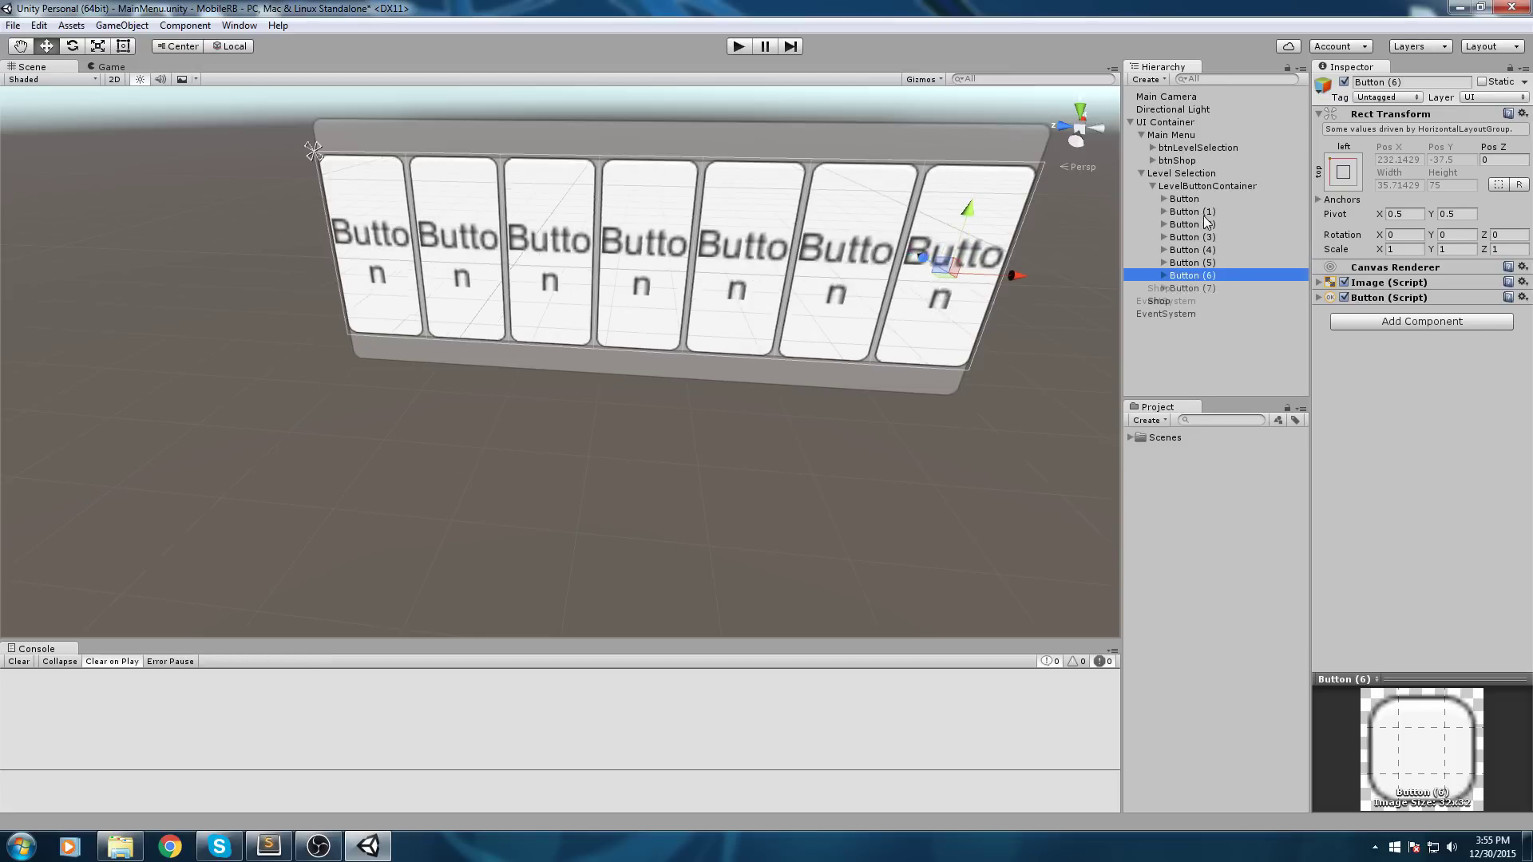
key("ctrl+z")
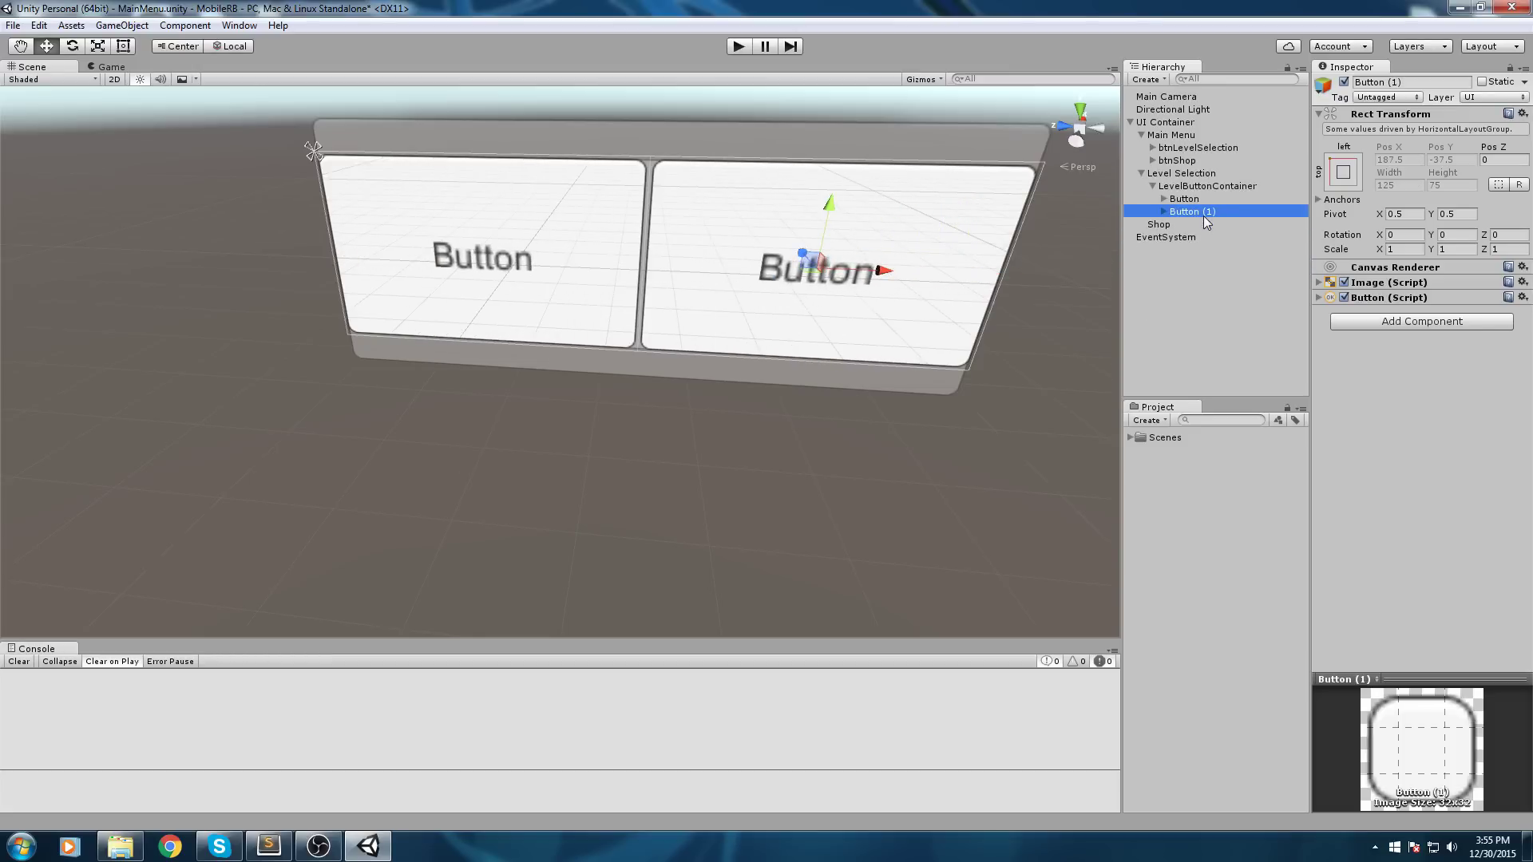
key("ctrl+z")
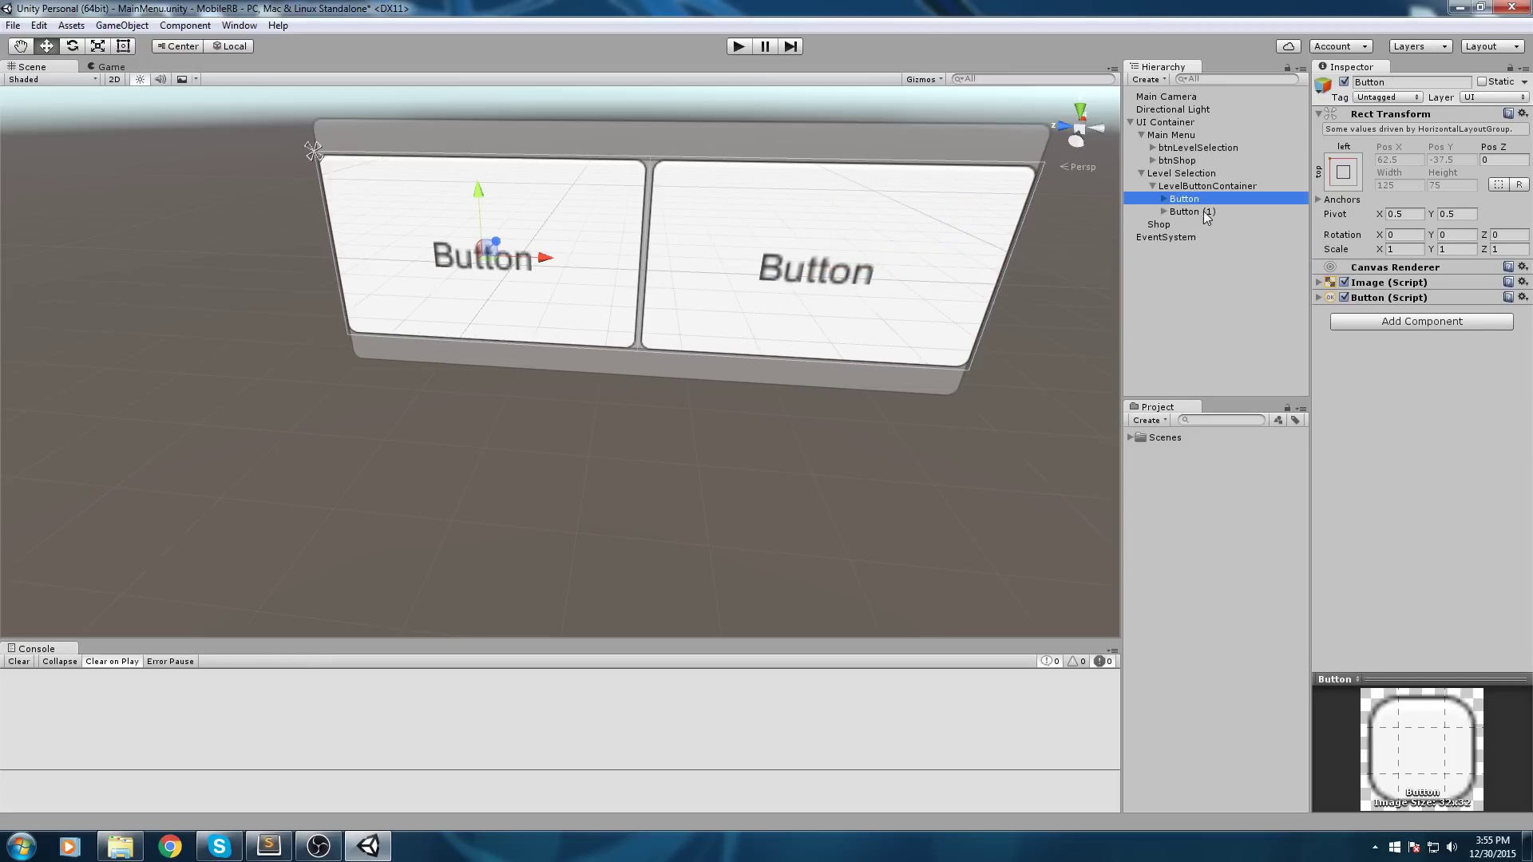
key("ctrl+z")
key("ctrl+z")
- Turn off Child Force Expand for both Width and Height in LevelButtonContainer's Horizontal Layout Group
left_click(1183, 187)
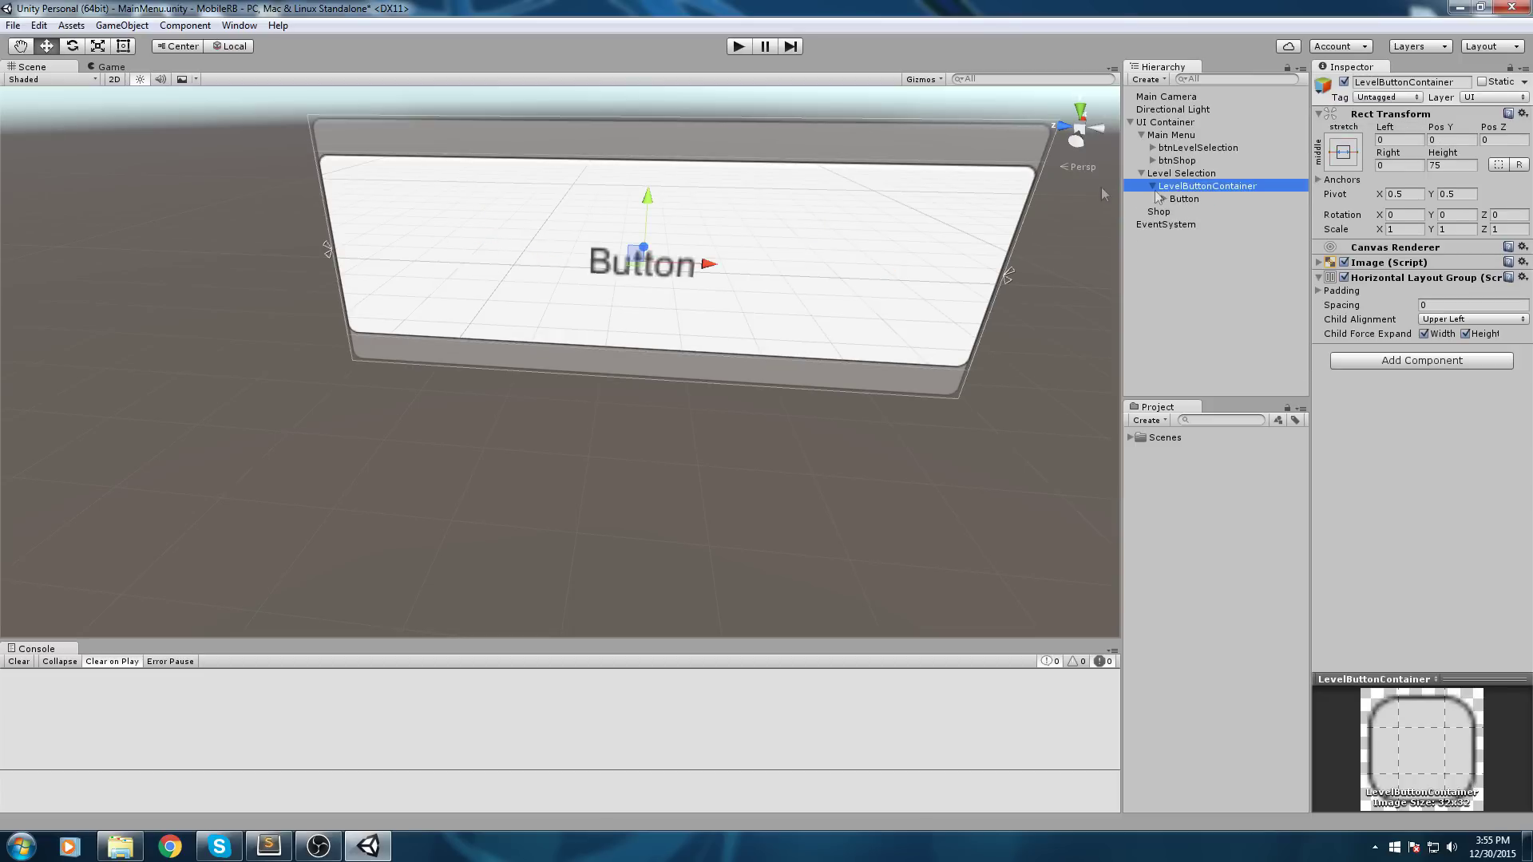
middle_click_drag(819, 245, 842, 253)
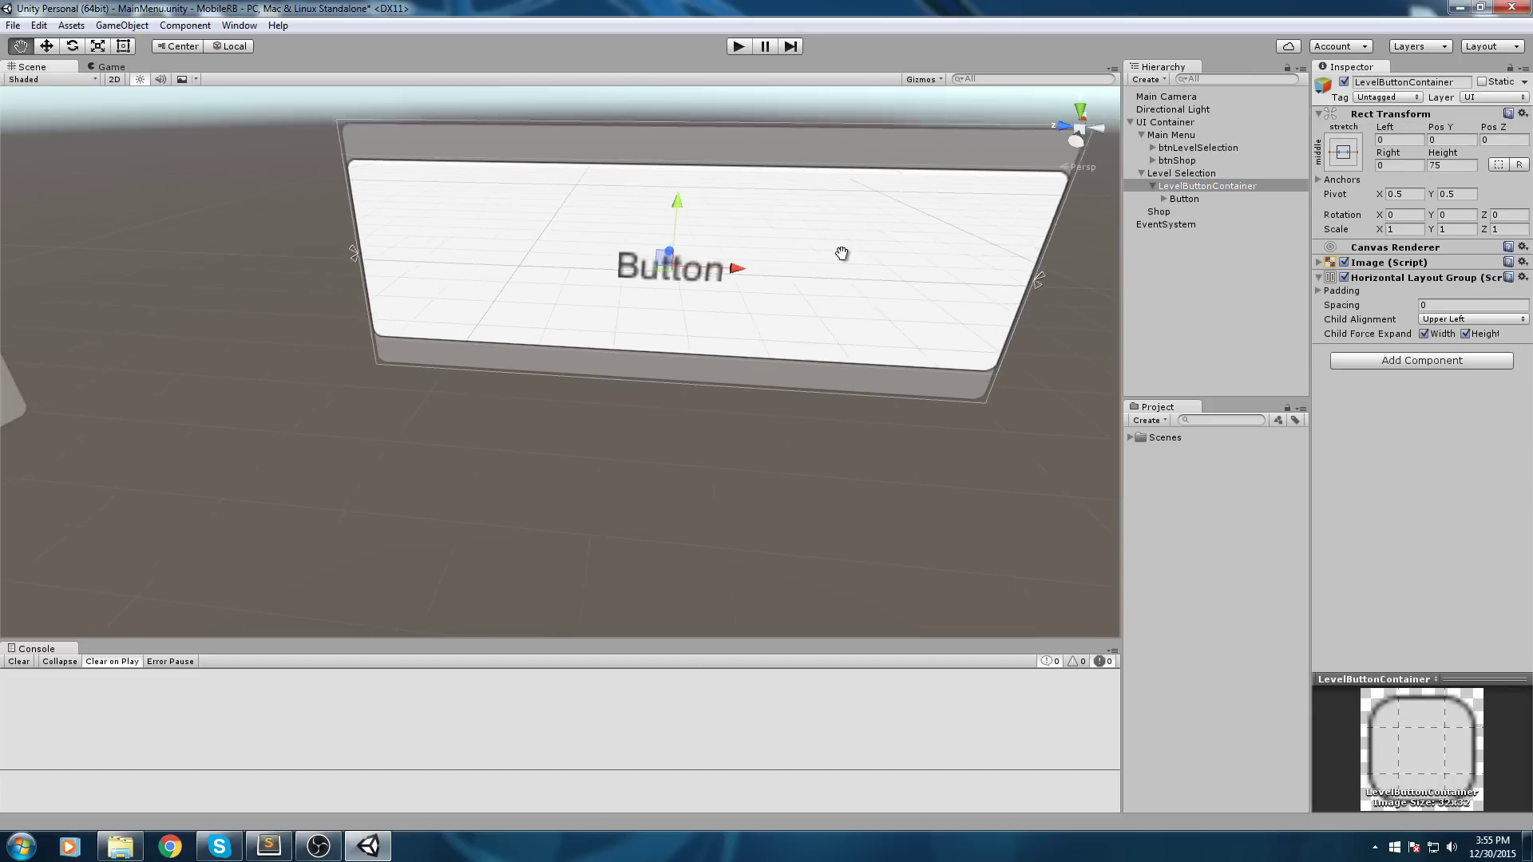
scroll(846, 253, "up", 2)
middle_click_drag(1027, 315, 998, 326)
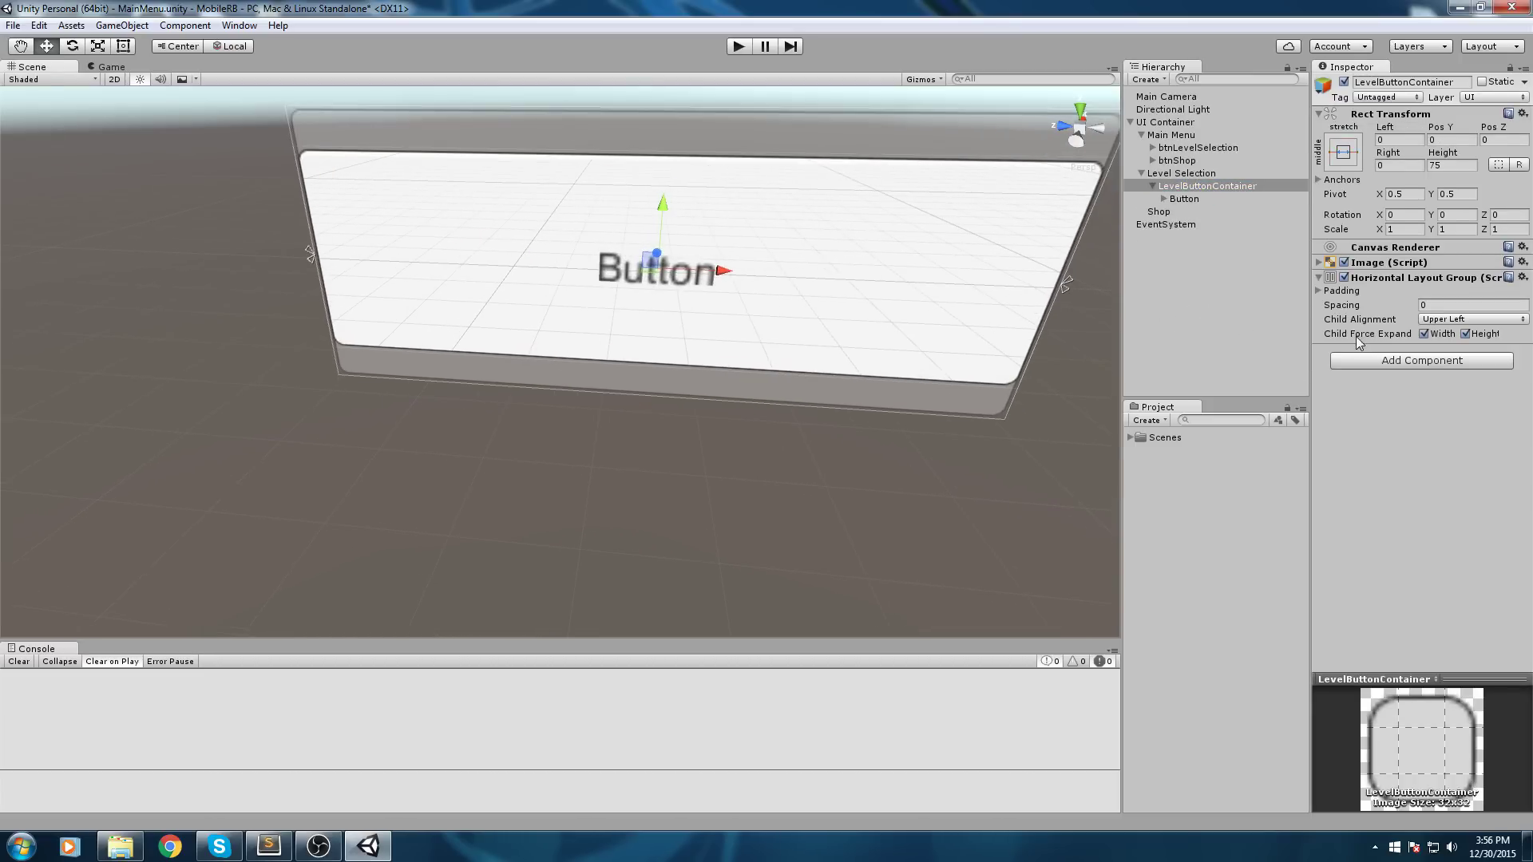
left_click(1425, 335)
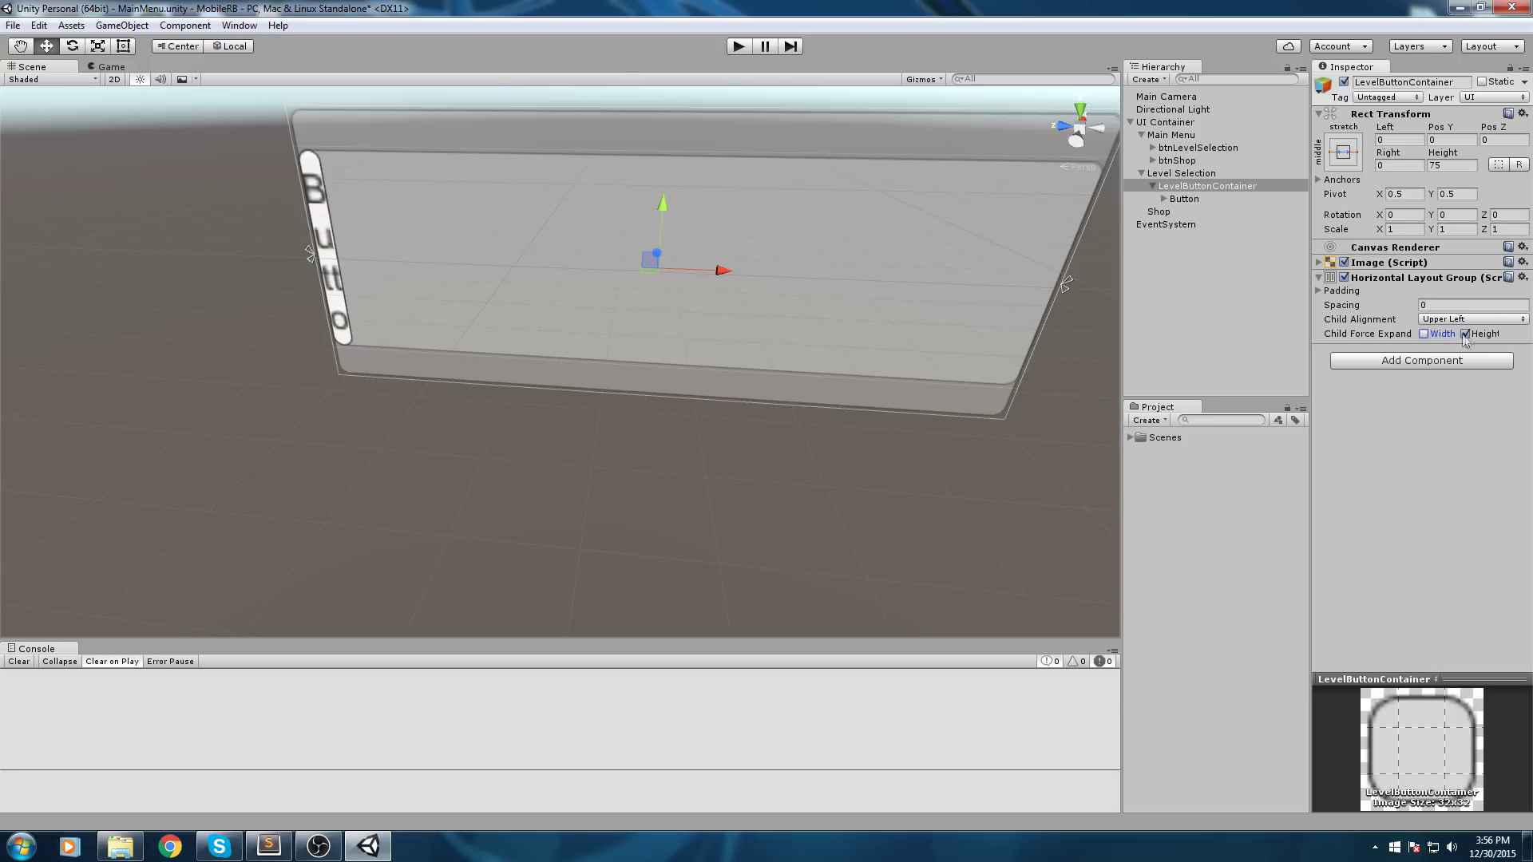
left_click(1424, 334)
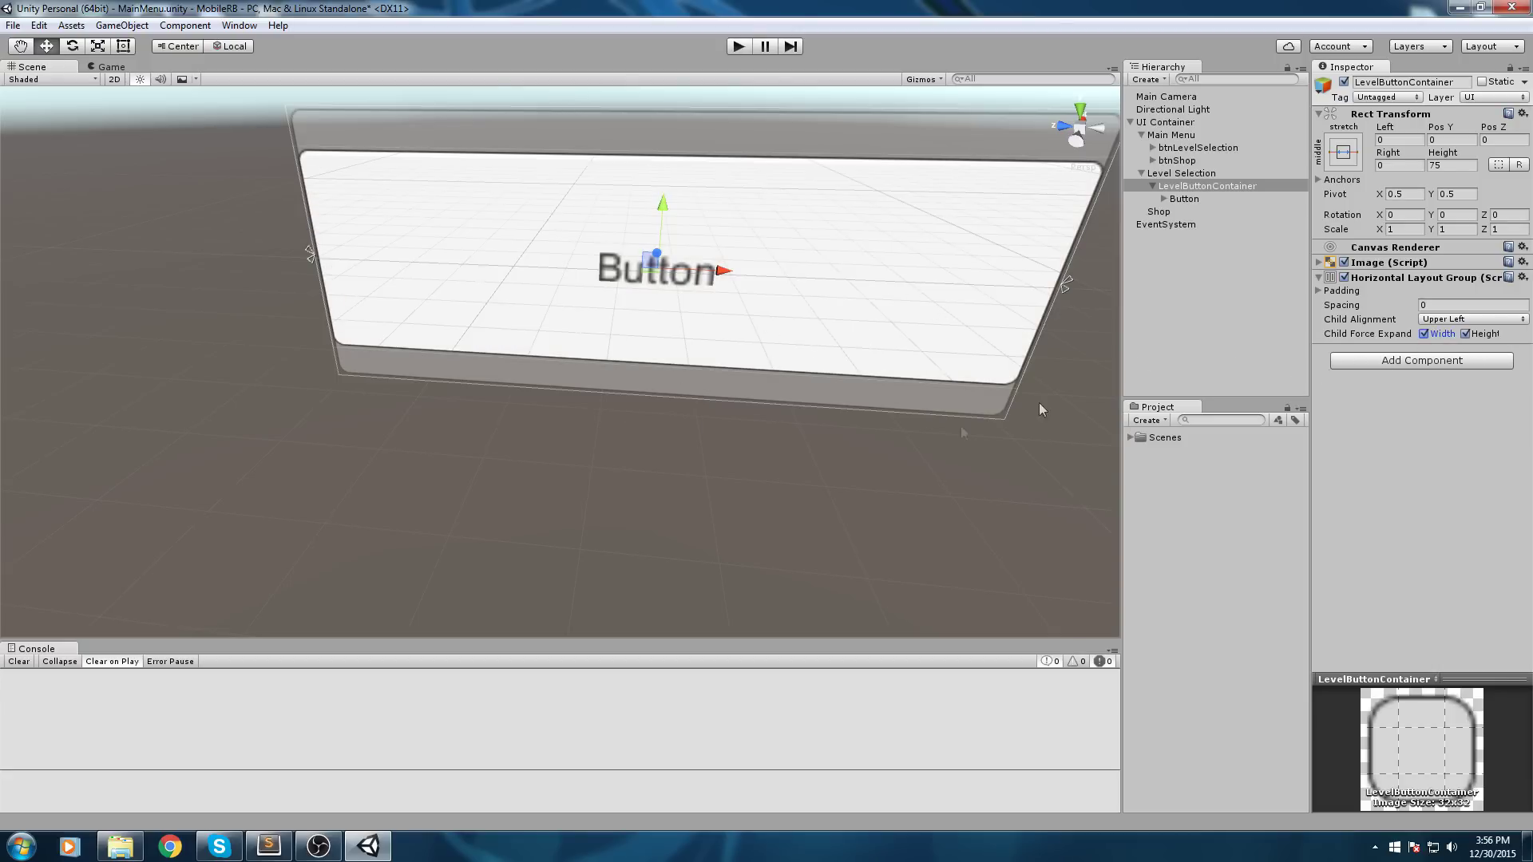
left_click(1424, 335)
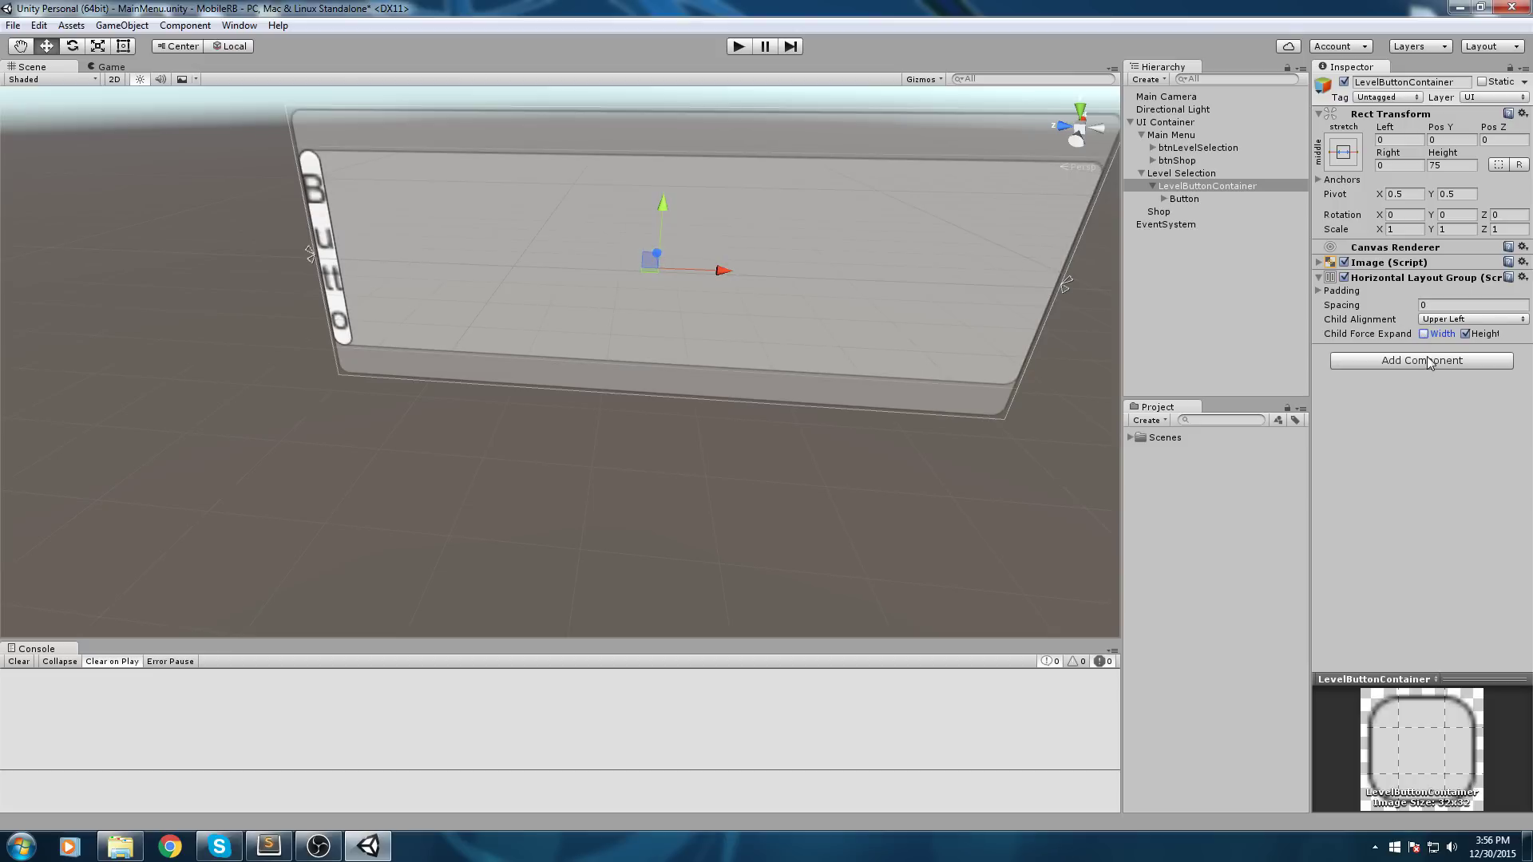
left_click(1465, 334)
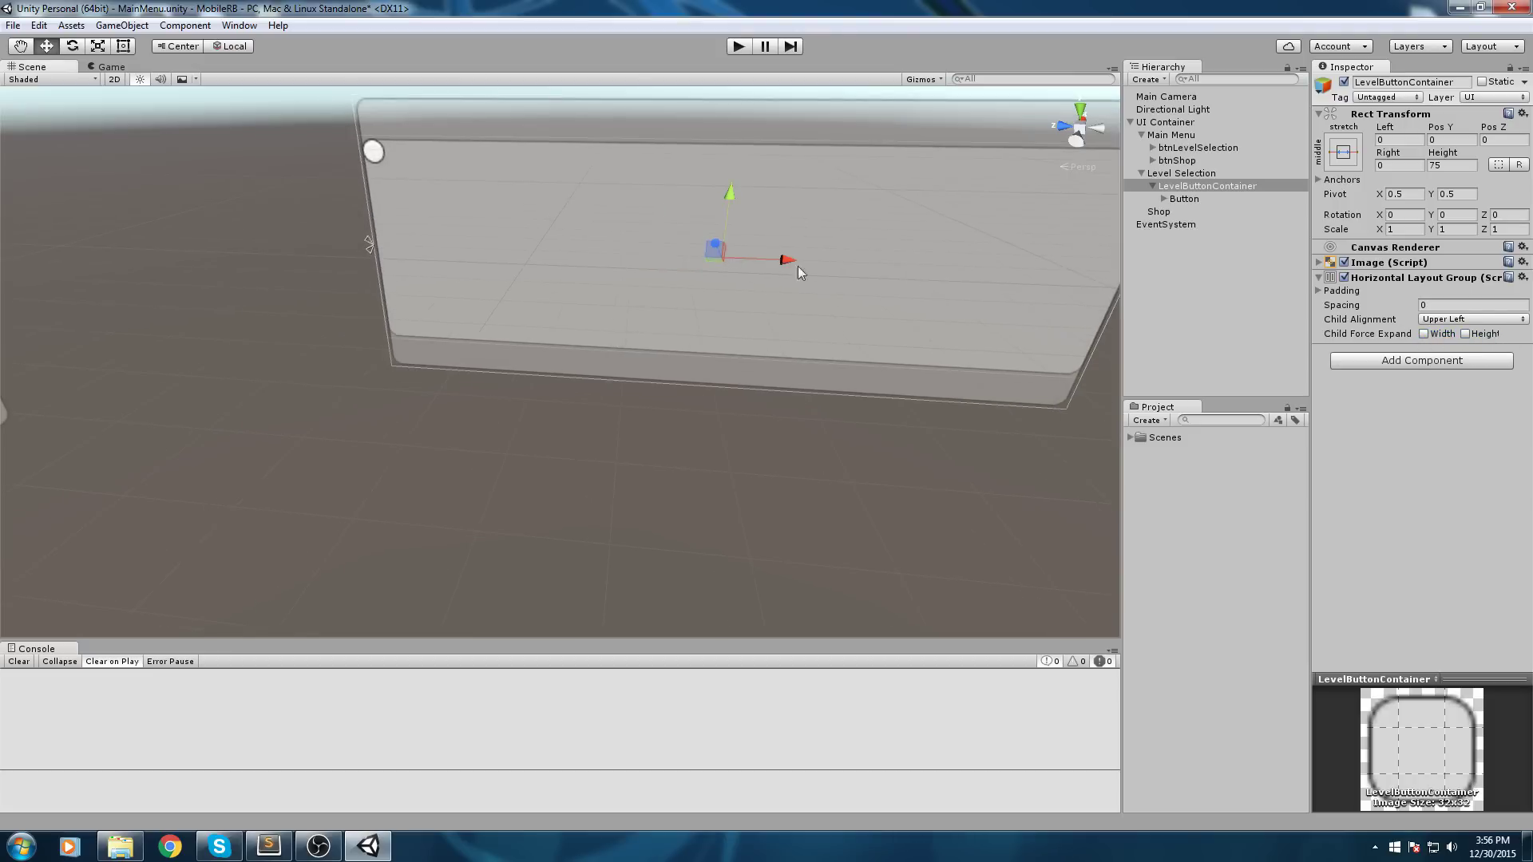
- Add a Layout Element component to the Button inside LevelButtonContainer
left_click(1198, 200)
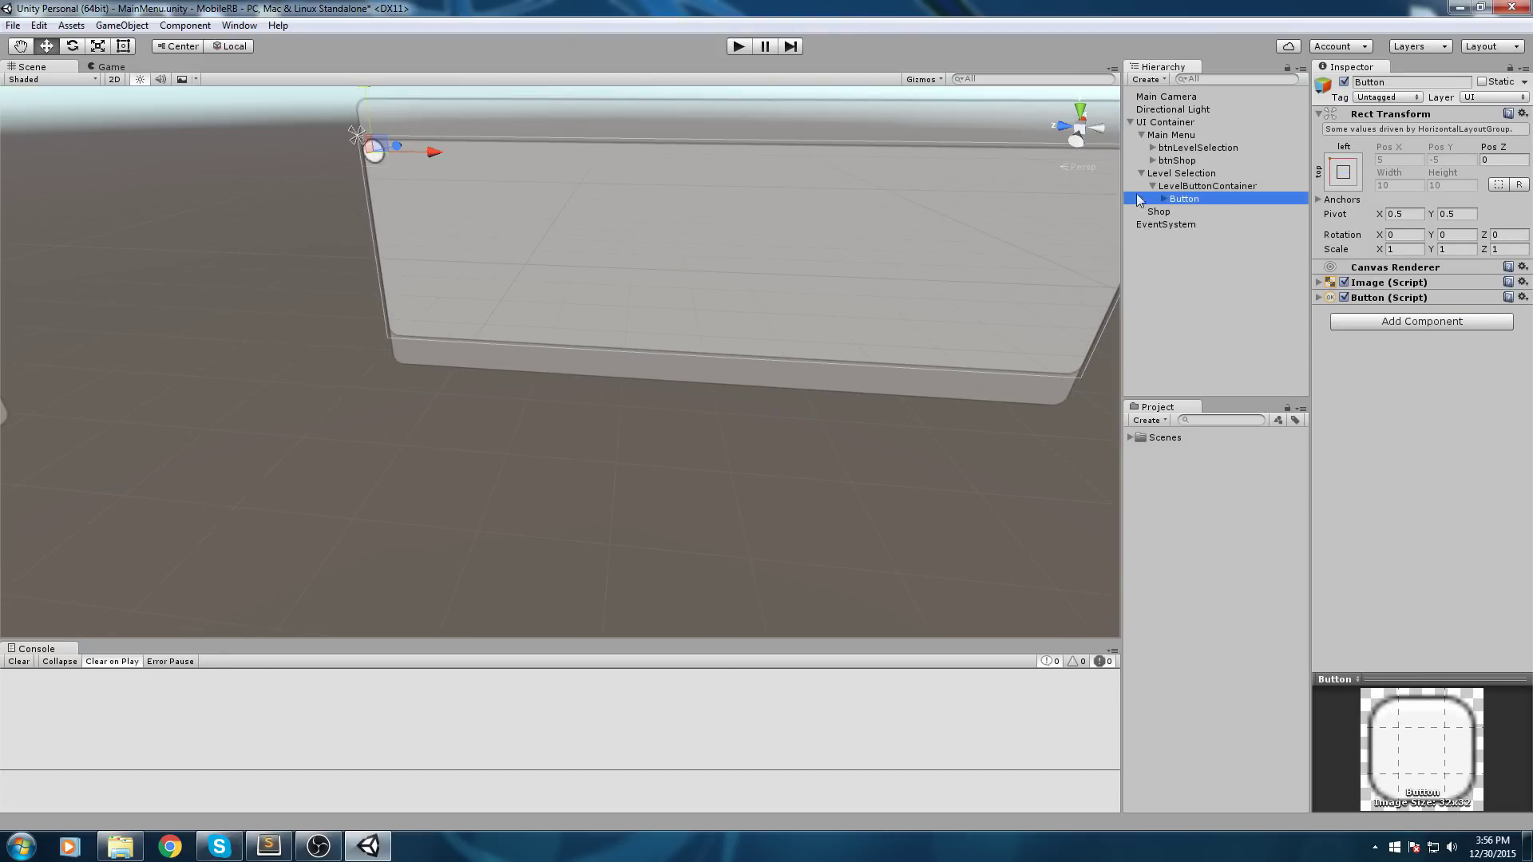
mouse_move(508, 230)
middle_mouse_down()
mouse_move(657, 292)
mouse_move(516, 202)
middle_mouse_up()
left_click(1406, 321)
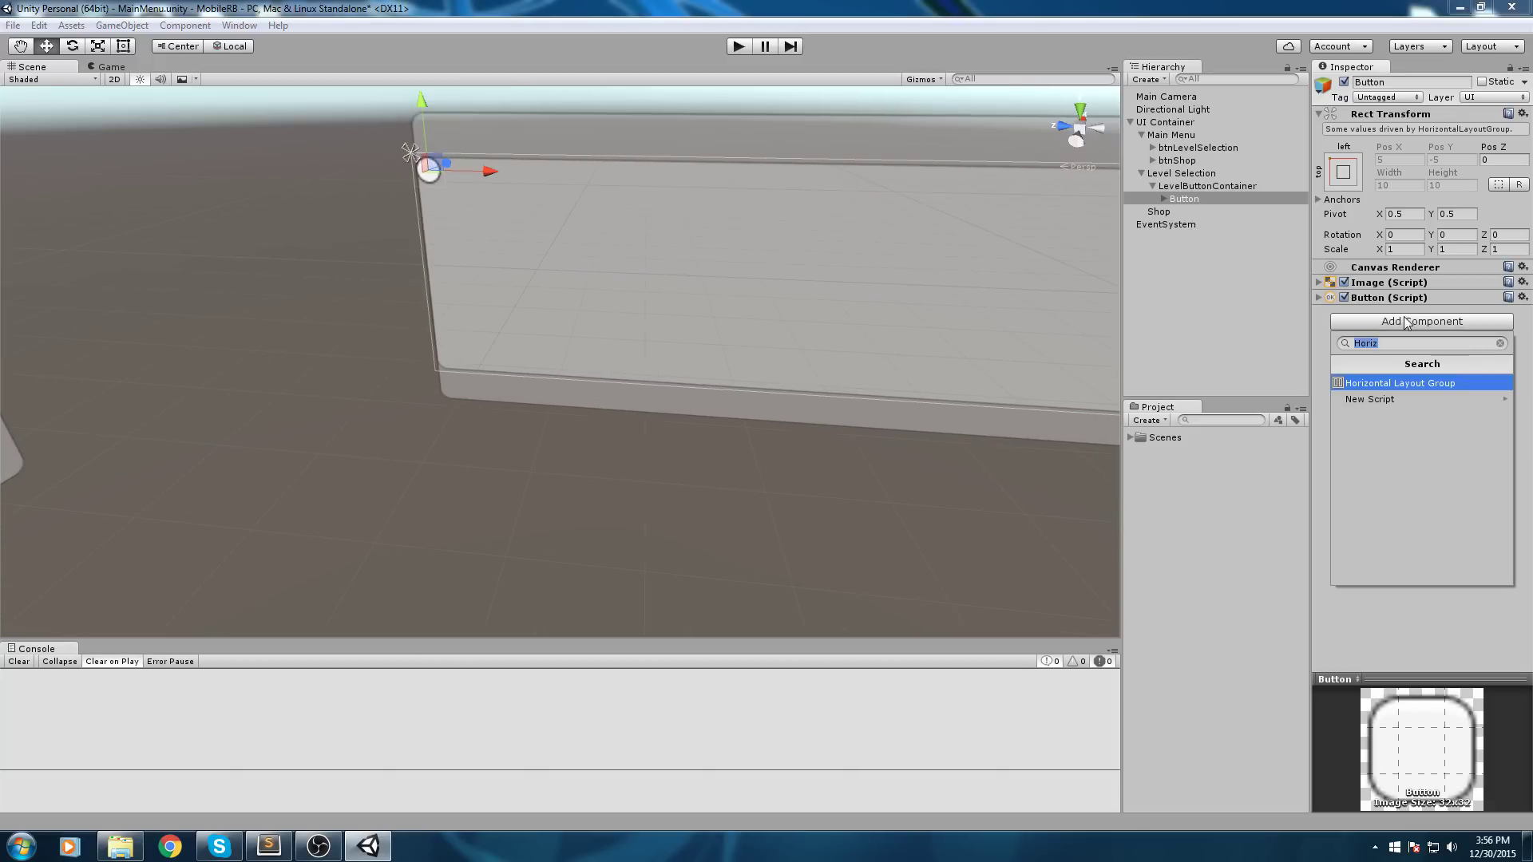
type("Layou")
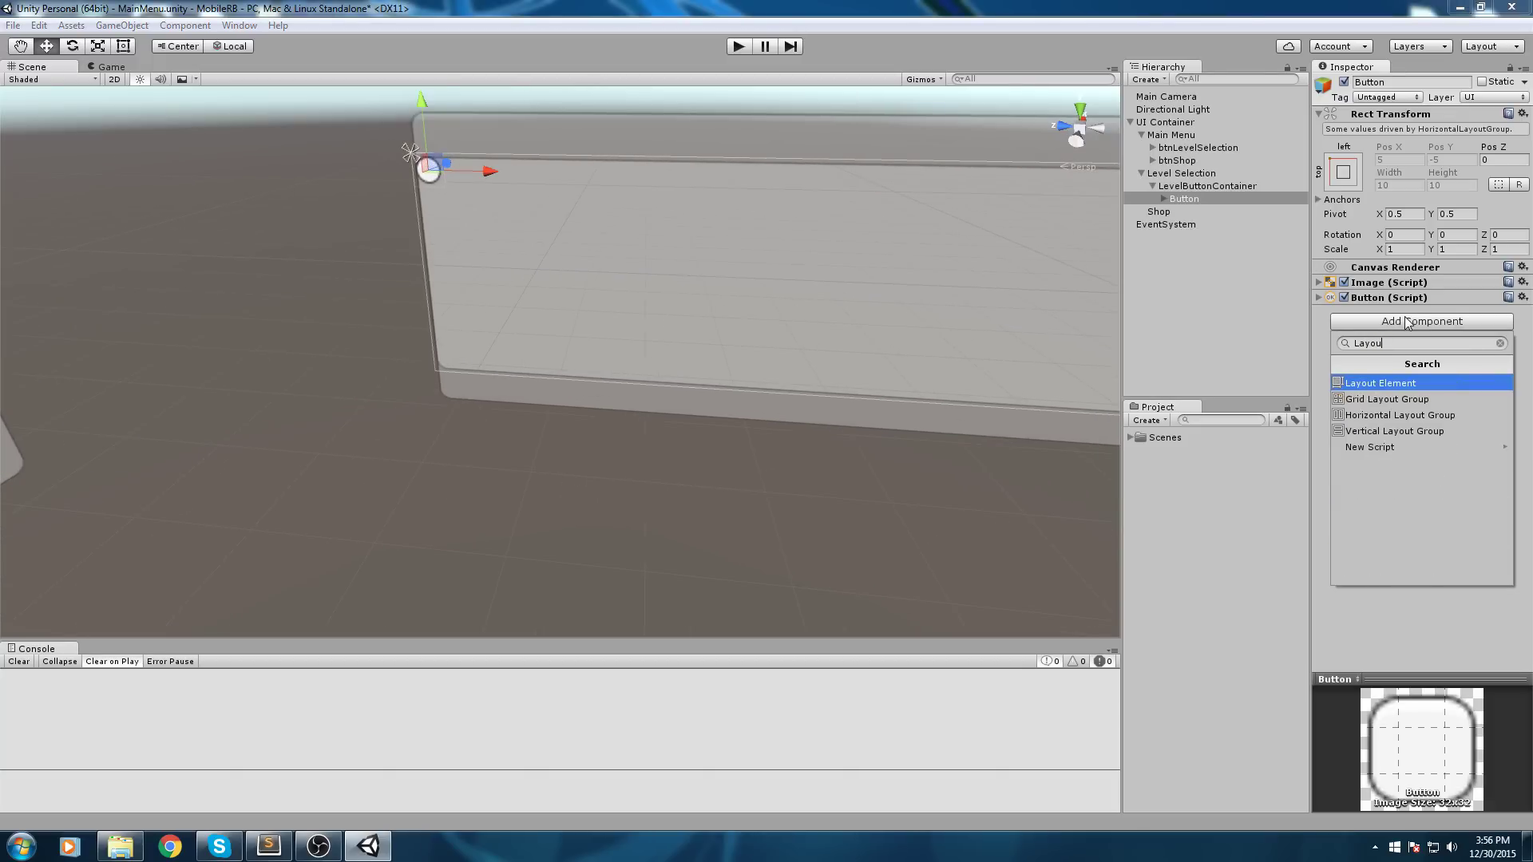
key("Return")
left_click(1407, 319)
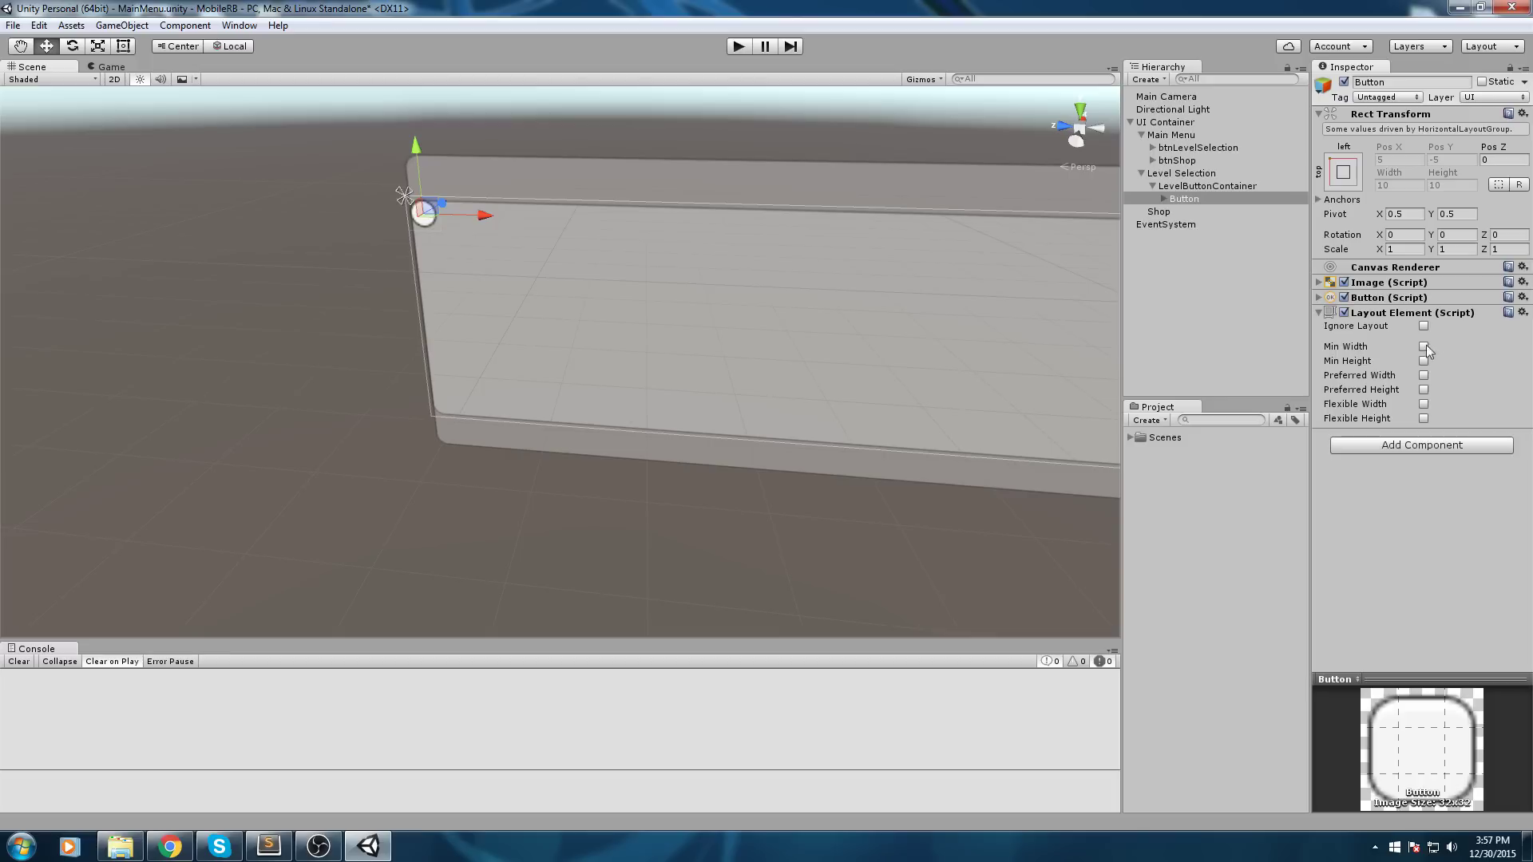
- Enable Min Width and Min Height in the Button's Layout Element, setting them to 128 and 72
left_click(1425, 346)
left_click(1471, 346)
type("128")
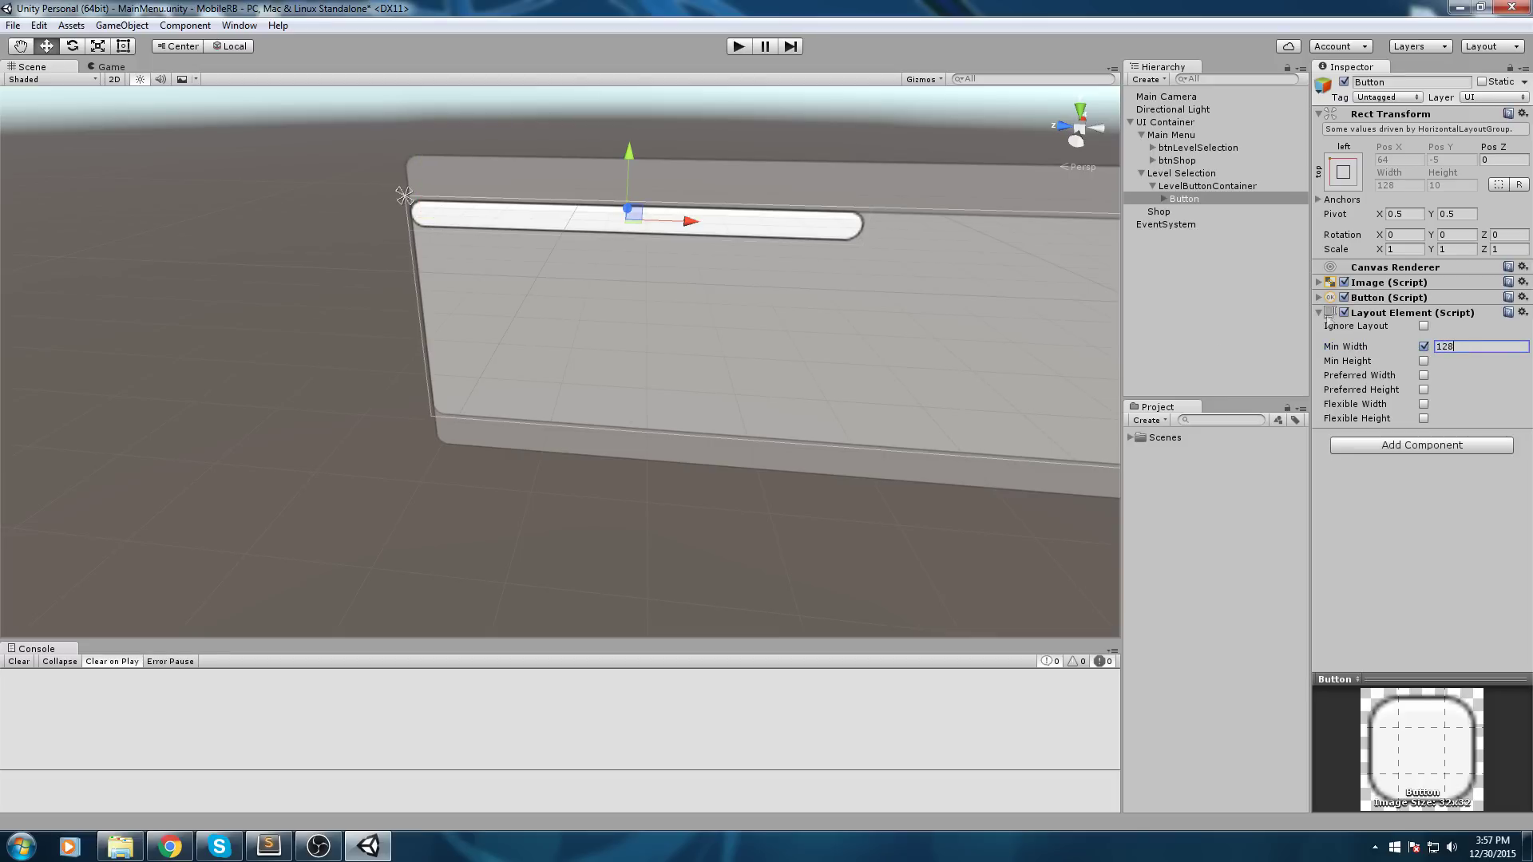
left_click(1424, 361)
left_click(1450, 361)
type("72")
right_click_drag(940, 390, 858, 361)
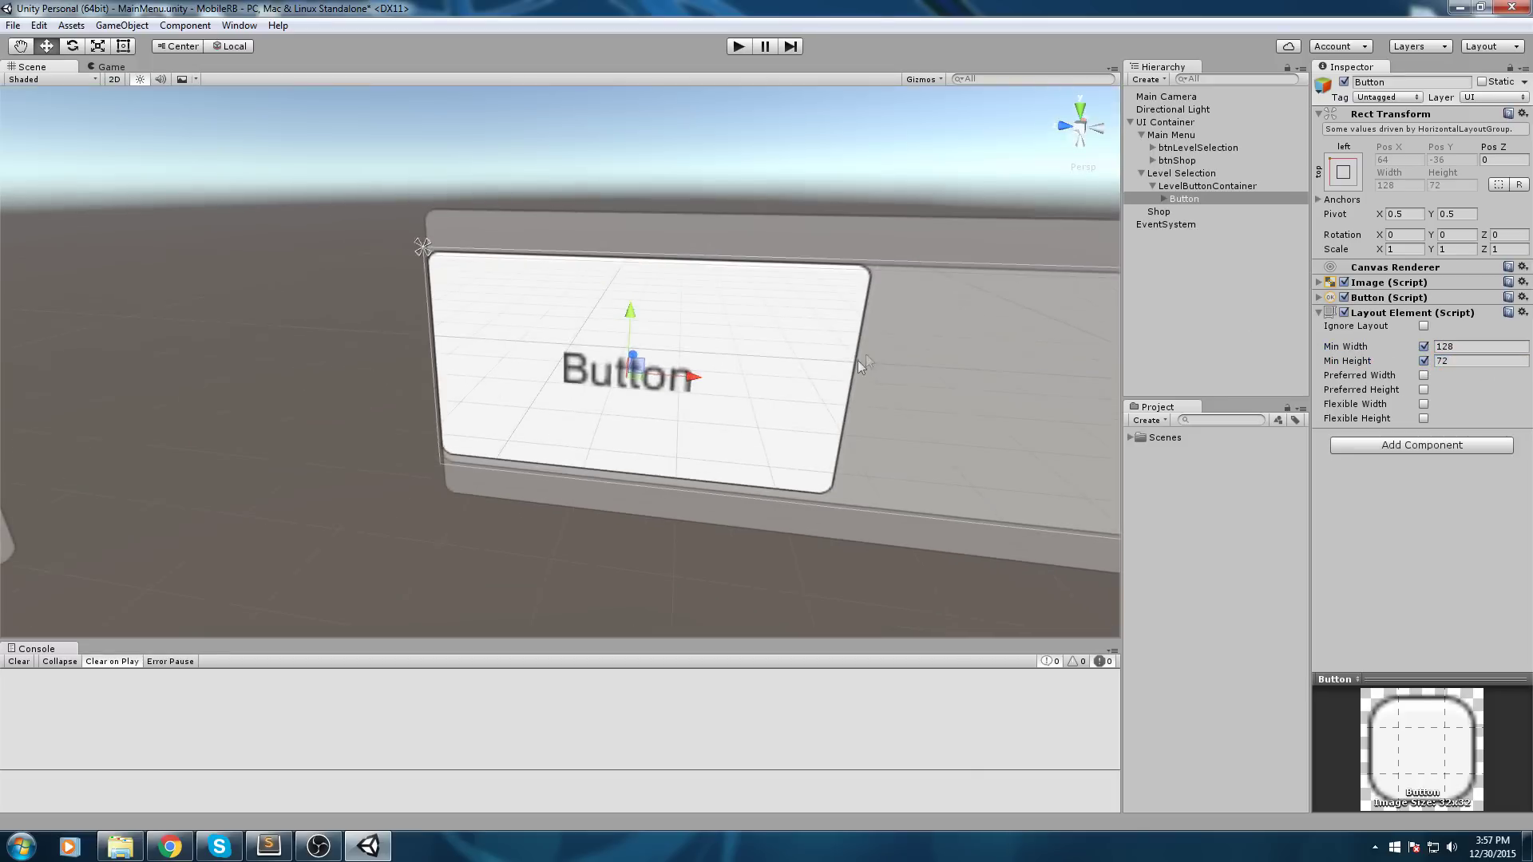
middle_click_drag(857, 361, 827, 329)
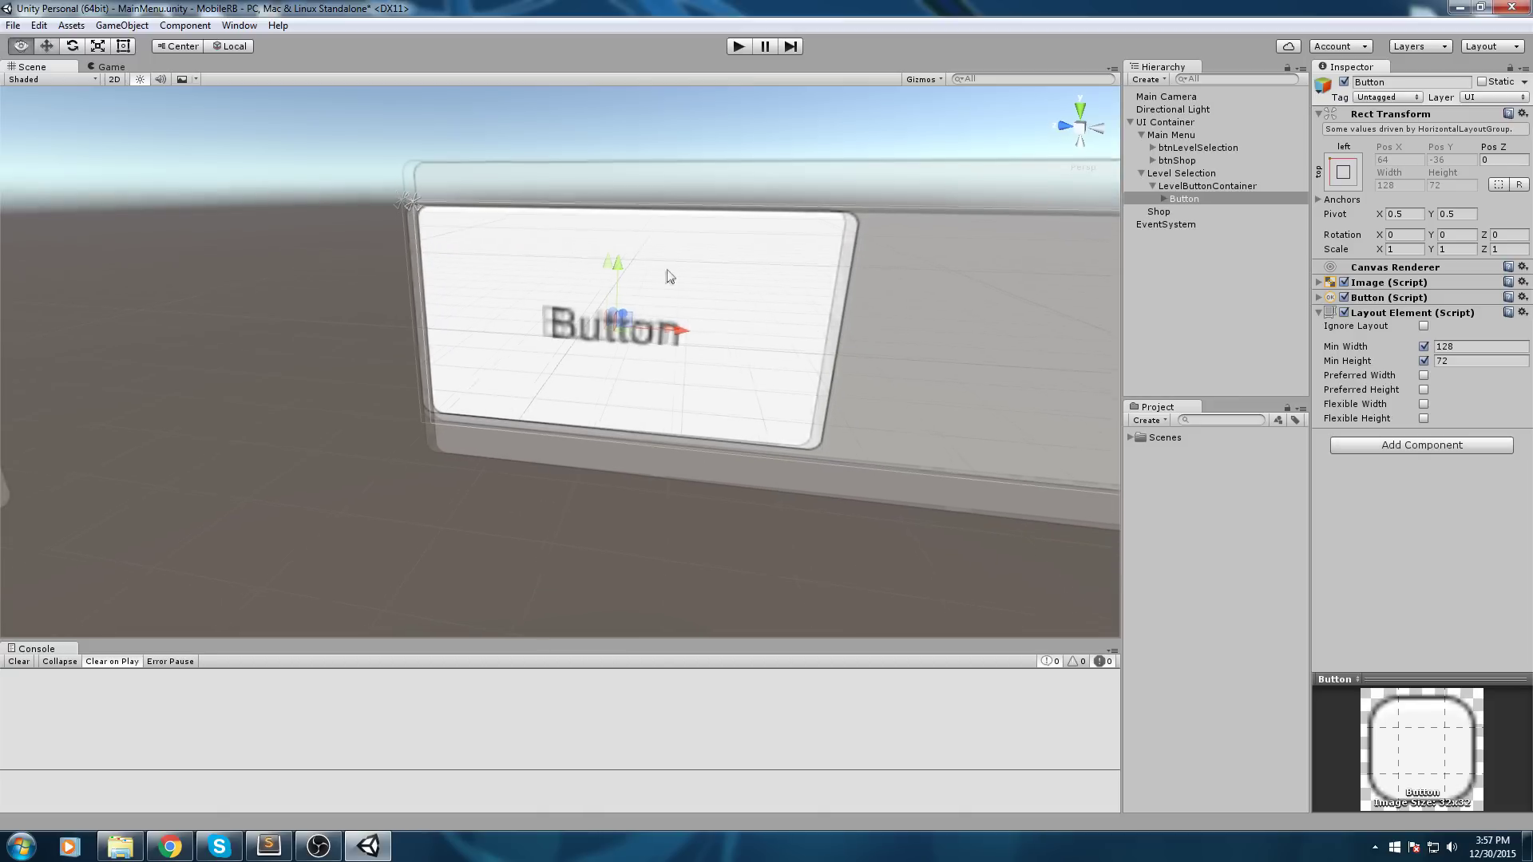
right_click_drag(669, 278, 622, 244)
mouse_move(705, 277)
middle_mouse_down()
mouse_move(620, 181)
mouse_move(564, 160)
mouse_move(692, 256)
mouse_move(682, 271)
middle_mouse_up()
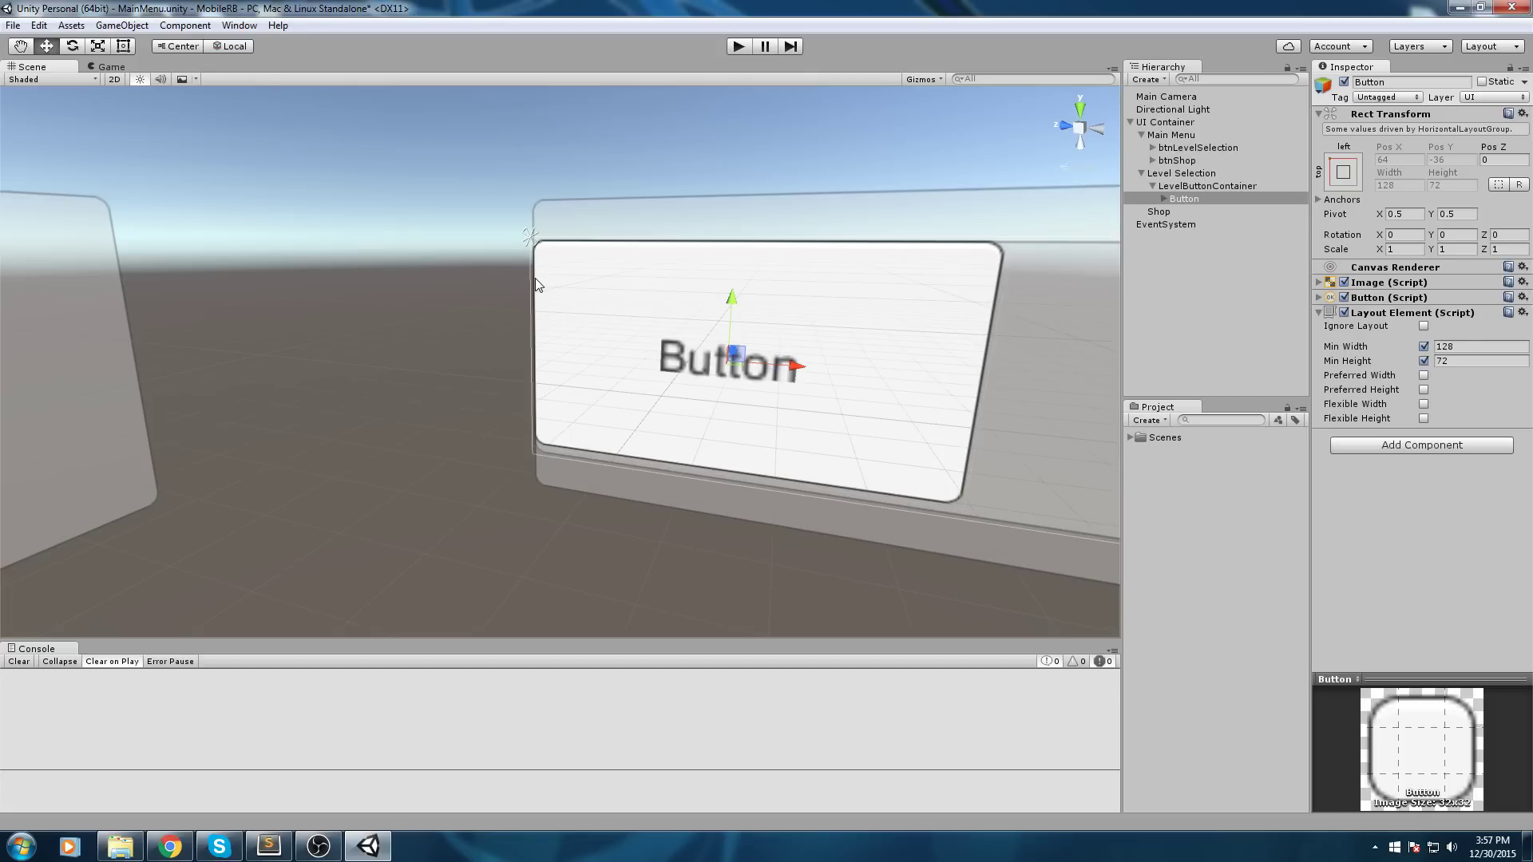
left_click_drag(547, 249, 759, 285, "alt")
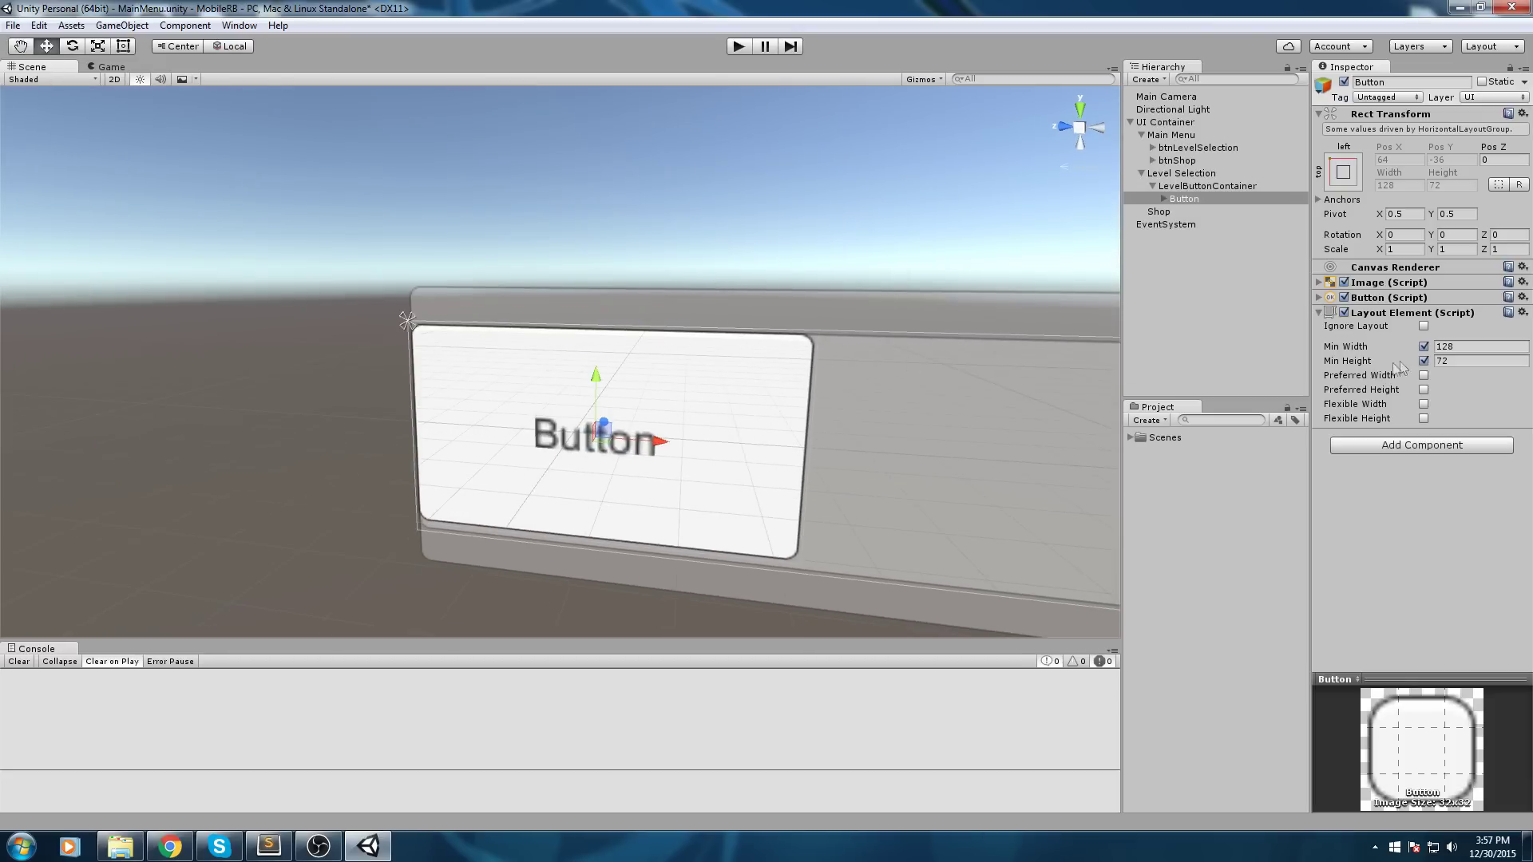
left_click(1413, 312)
left_click_drag(781, 335, 835, 335, "alt")
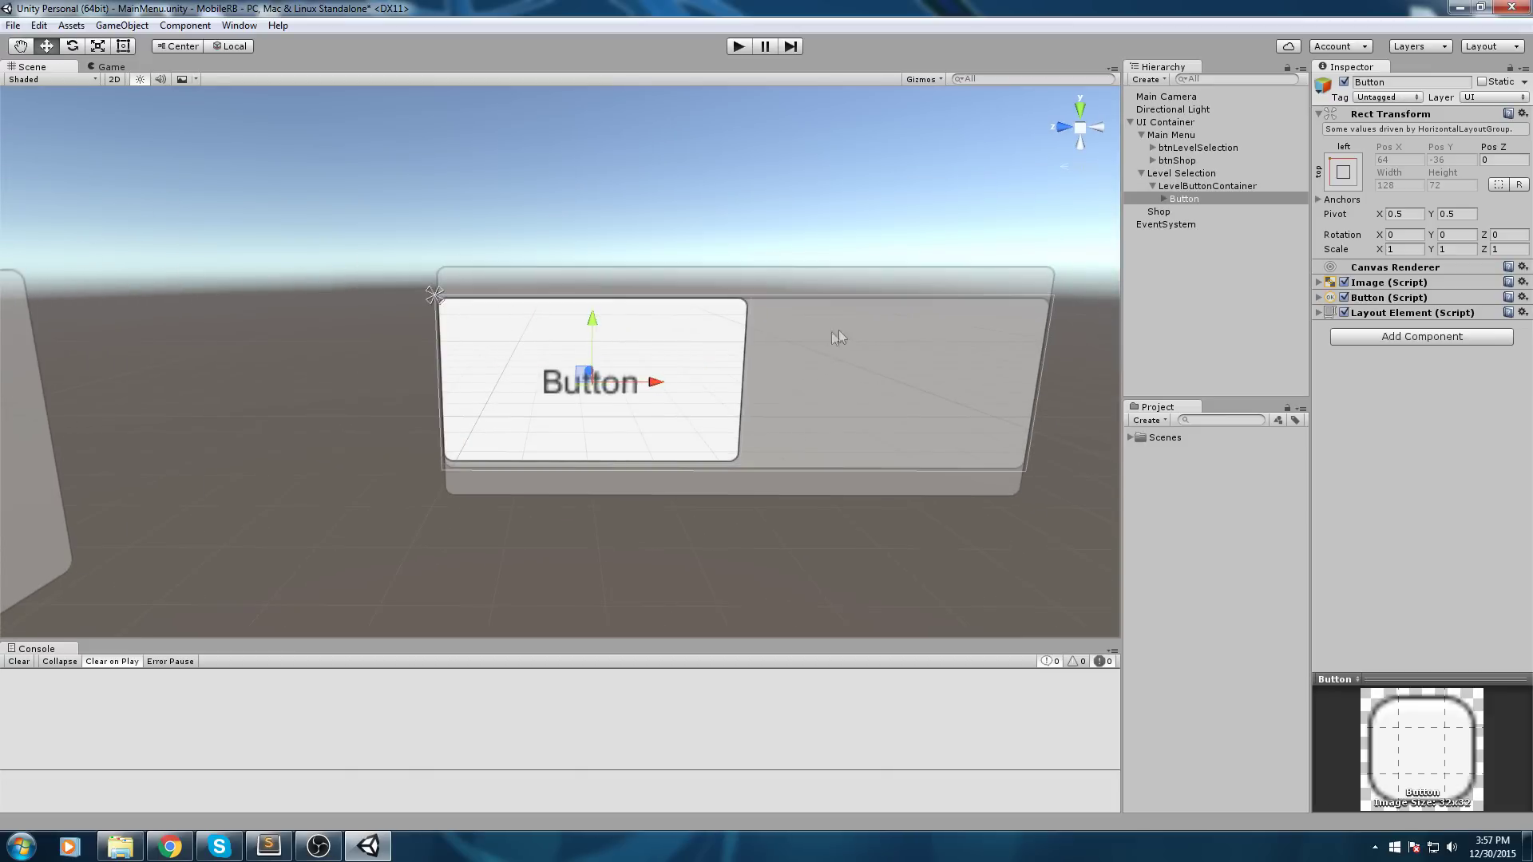
- Duplicate the Button three times in LevelButtonContainer to check how fixed-size buttons line up
left_click(1197, 200)
key("ctrl+d")
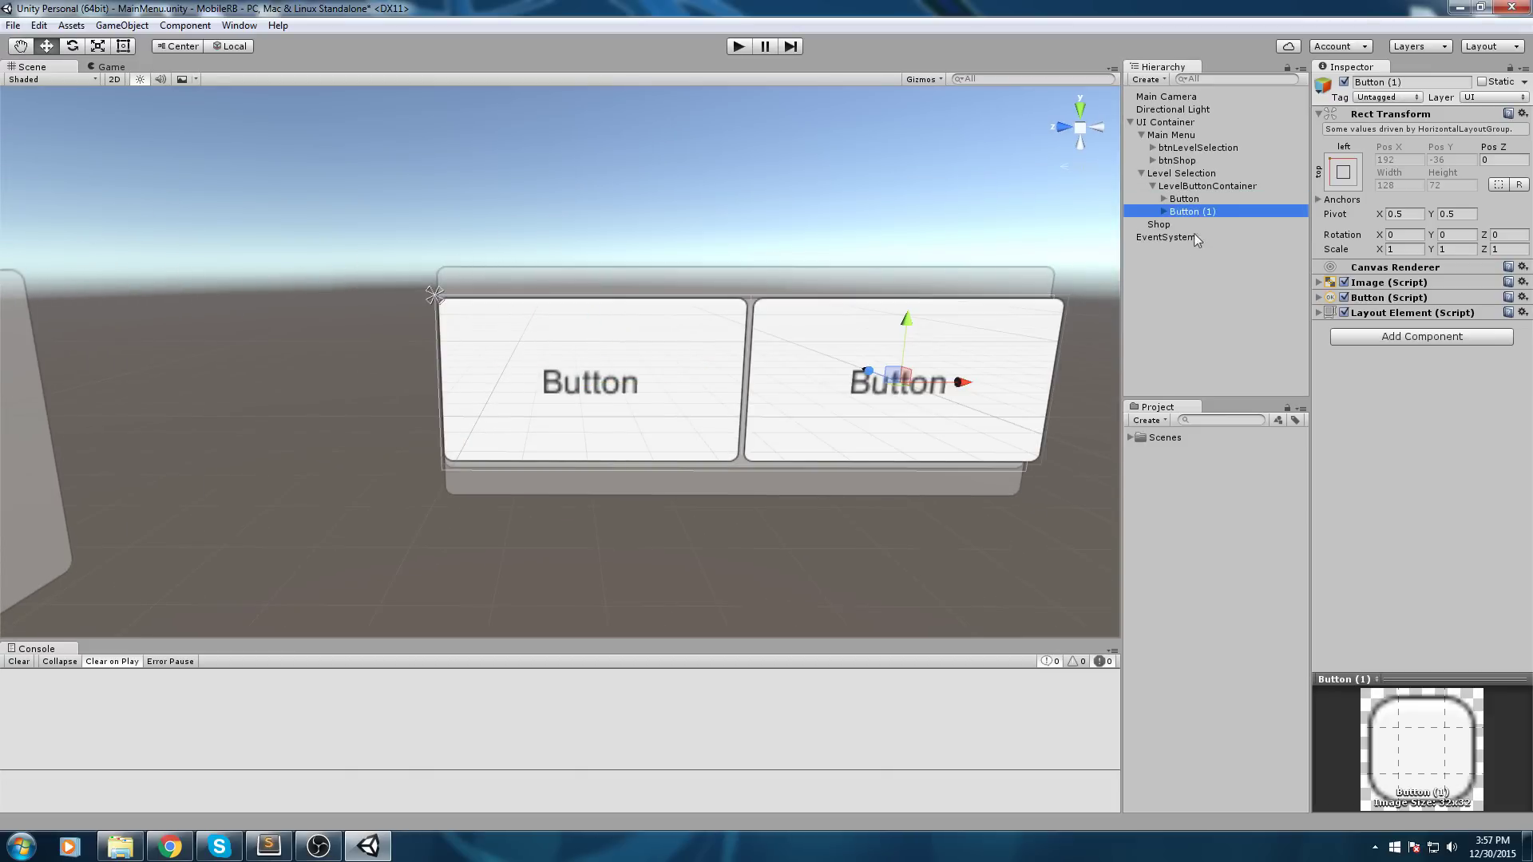
key("ctrl+d")
key("ctrl+d")
left_click_drag(886, 291, 811, 319, "alt")
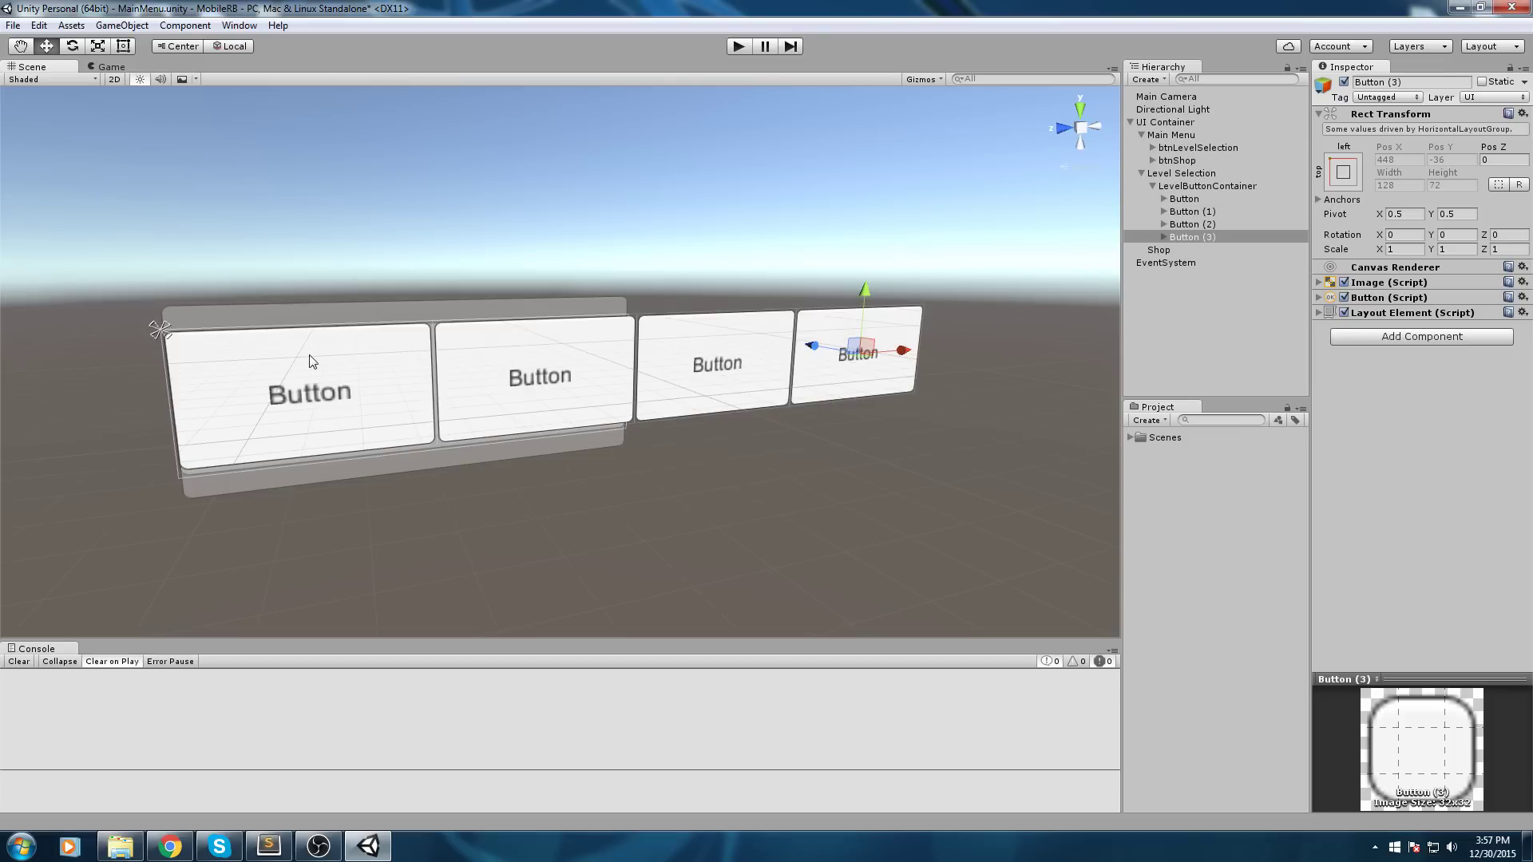
middle_click_drag(843, 338, 990, 300)
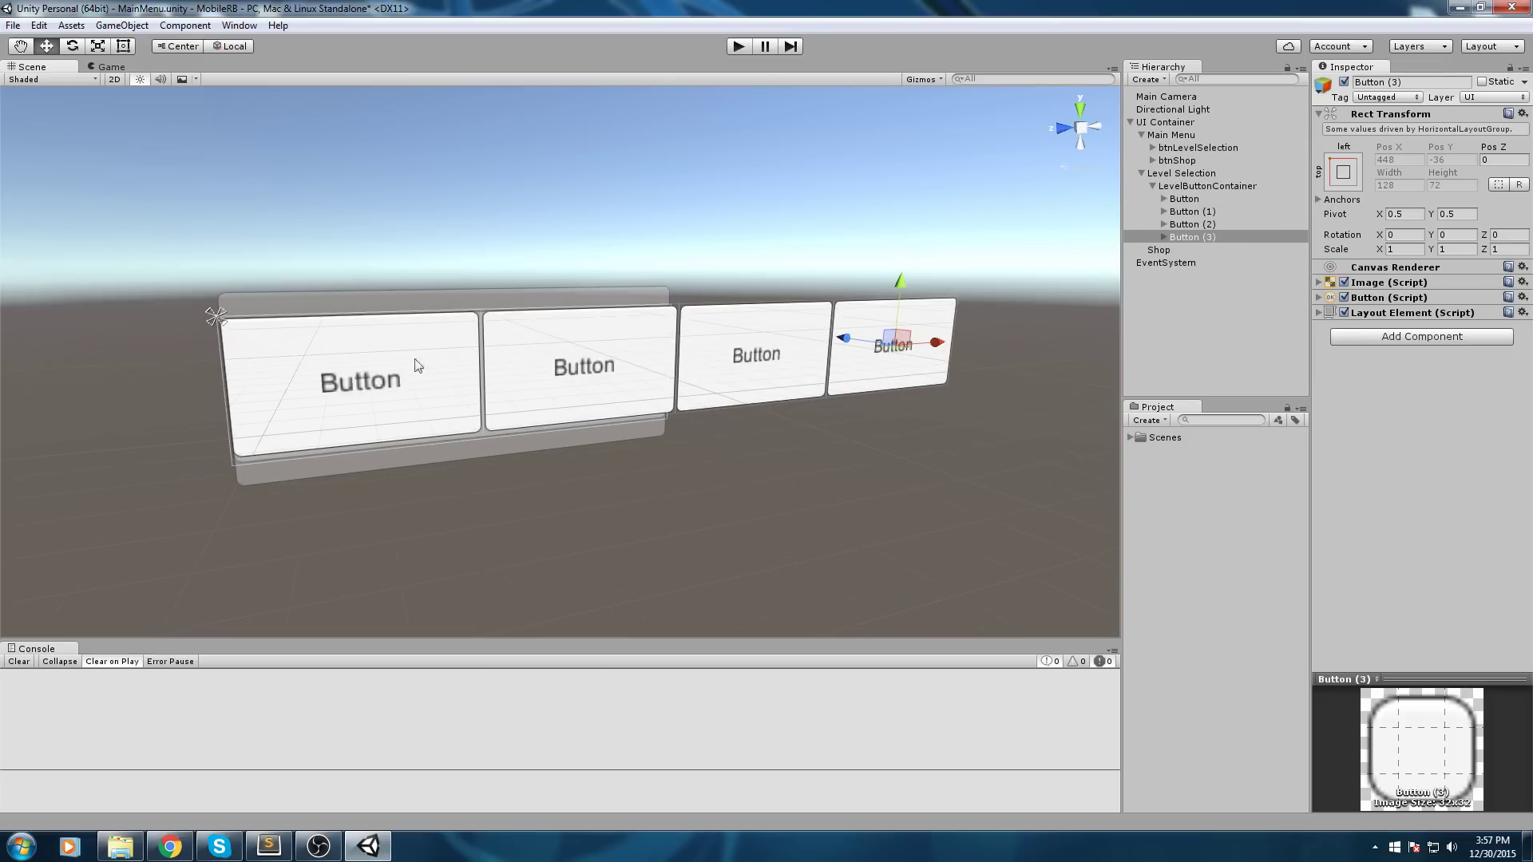
middle_click_drag(415, 358, 410, 381)
scroll(699, 388, "up", 3)
middle_click_drag(698, 387, 749, 373)
right_click_drag(910, 354, 943, 373)
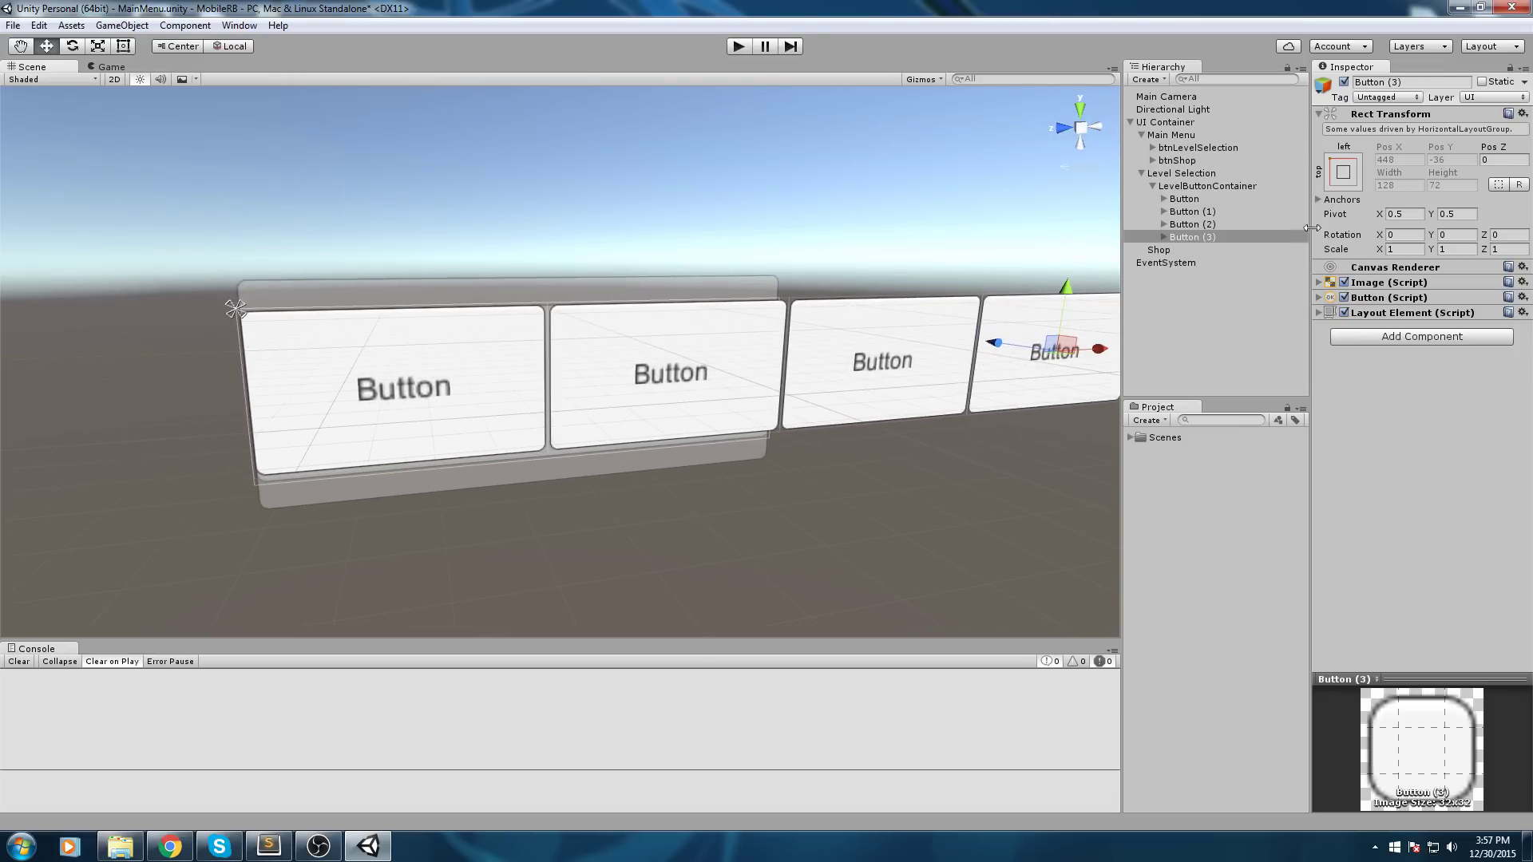
- Delete the three duplicated buttons, leaving only the original Button in LevelButtonContainer
key("Delete")
left_click(1215, 224)
key("Delete")
left_click(1214, 211)
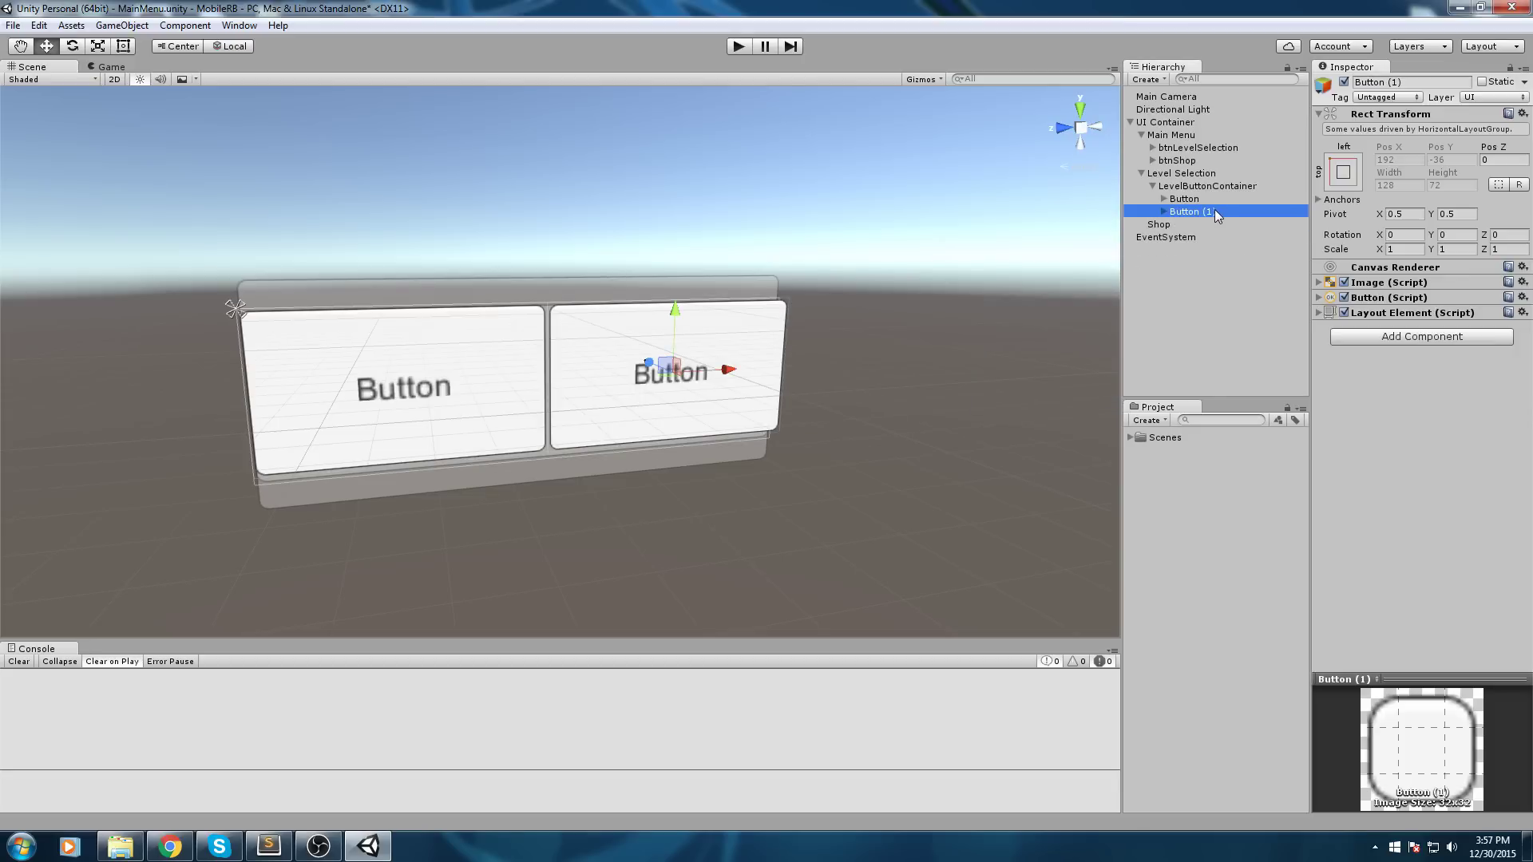
key("Delete")
- Add a Scroll Rect component to LevelButtonContainer
left_click(1200, 187)
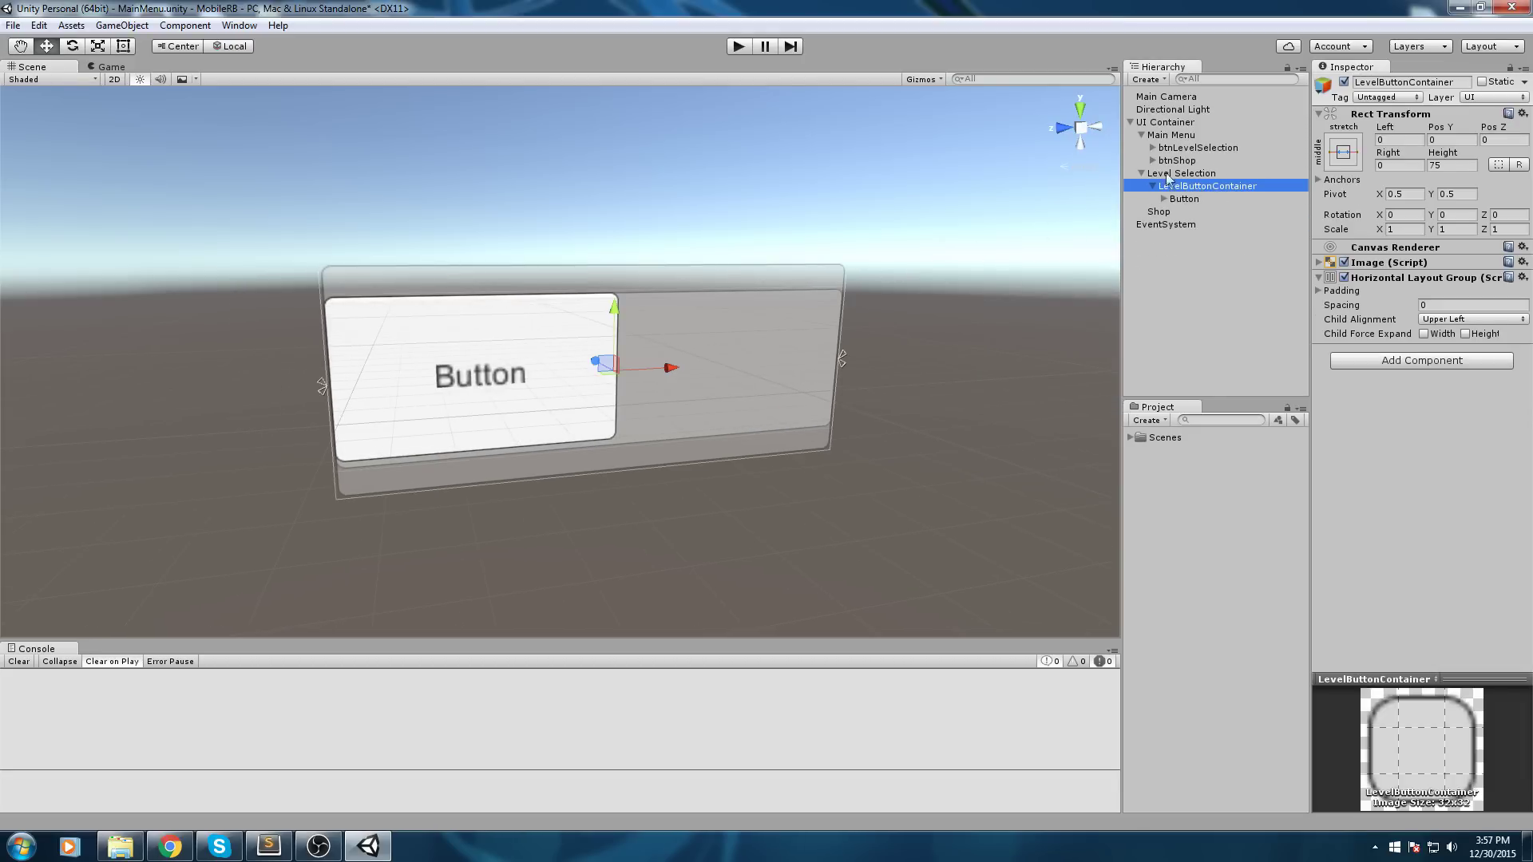
scroll(749, 300, "up", 2)
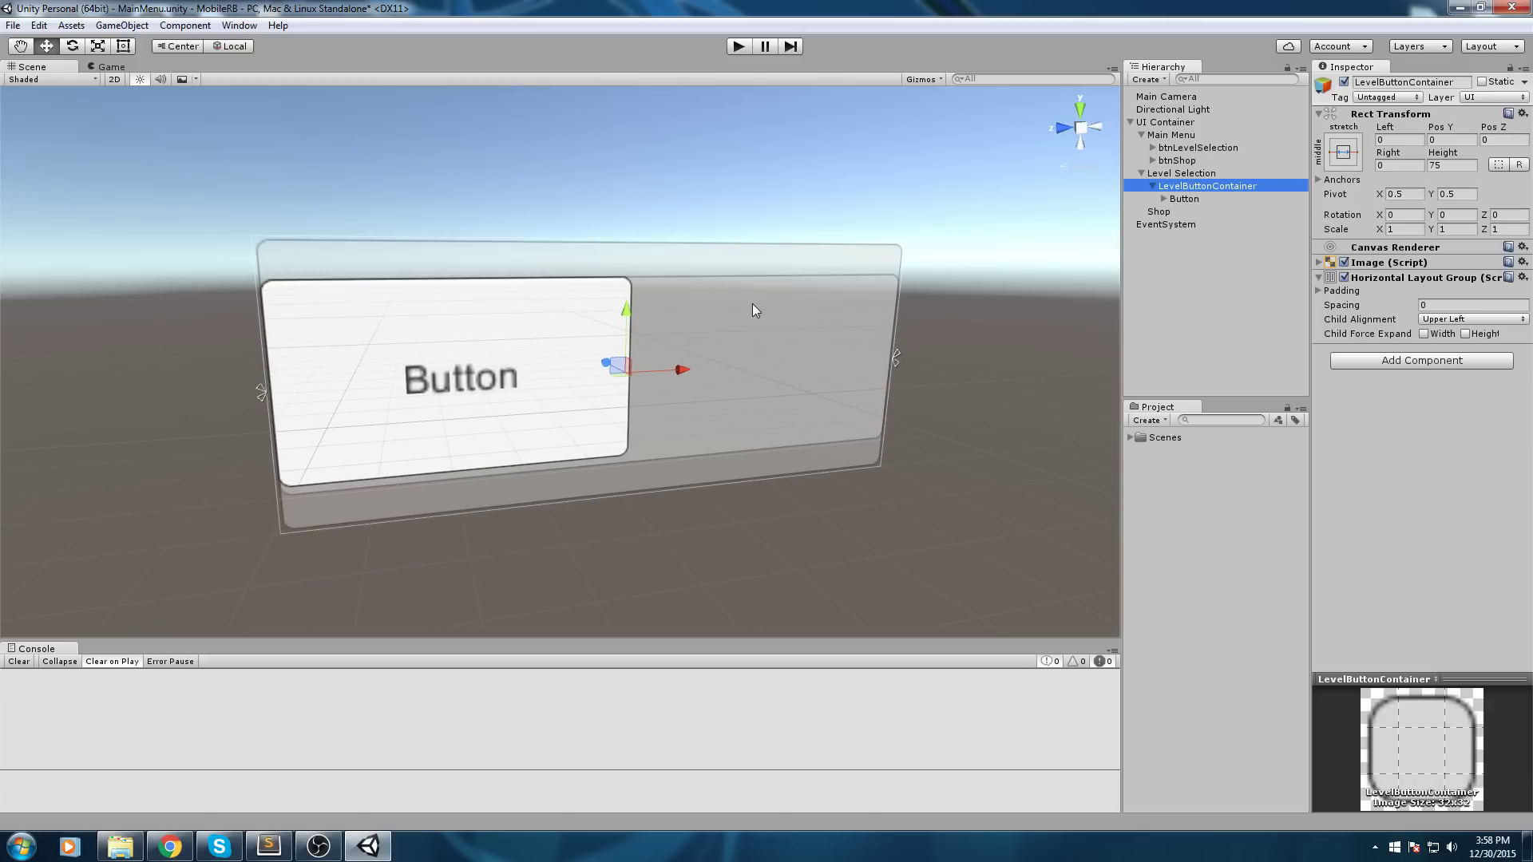
left_click(1407, 361)
type("Scr")
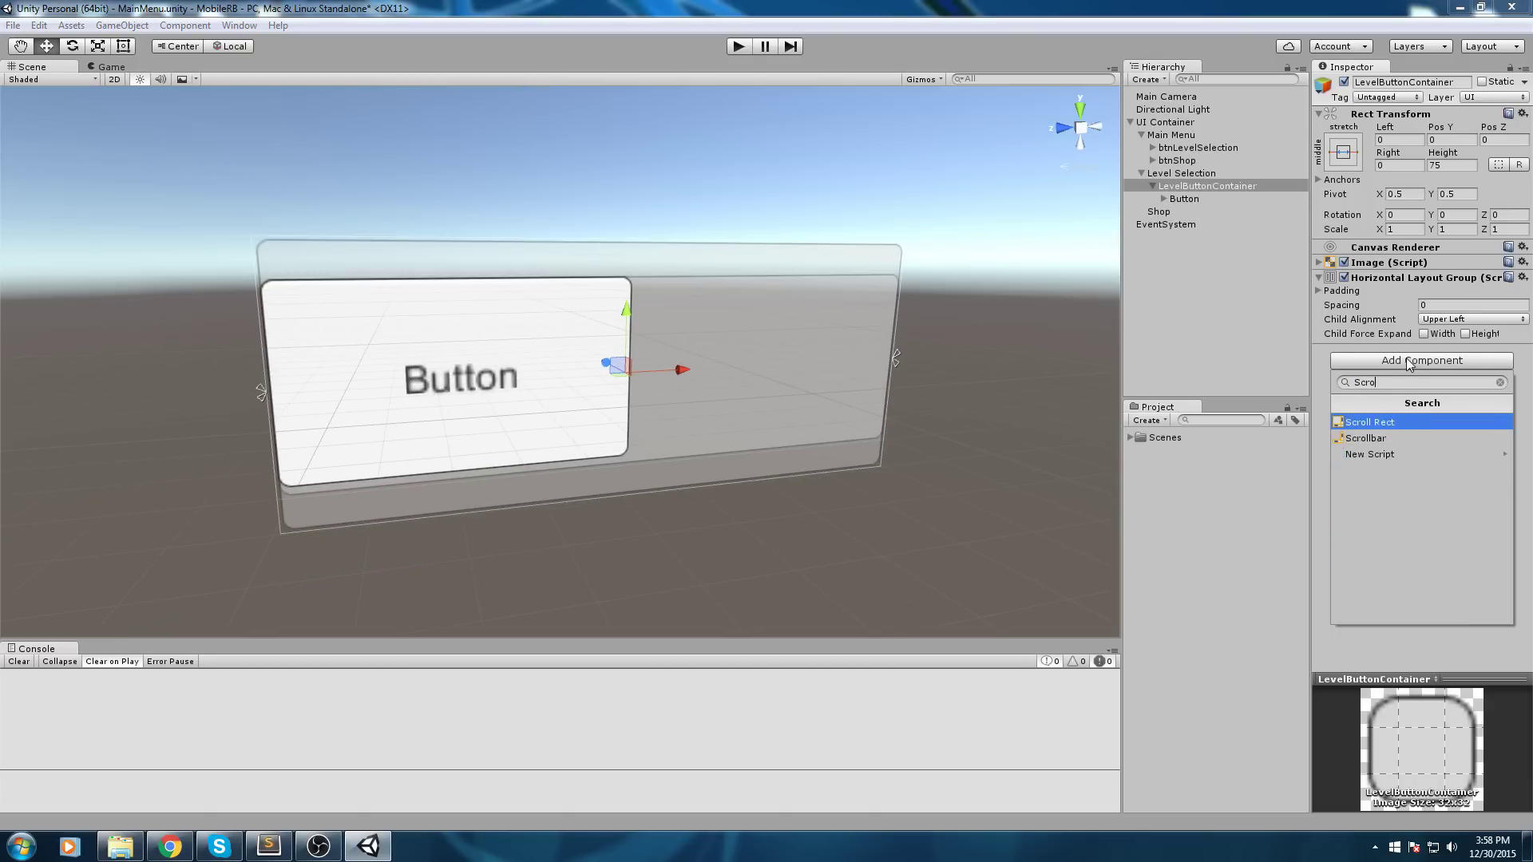
type("o")
key("Return")
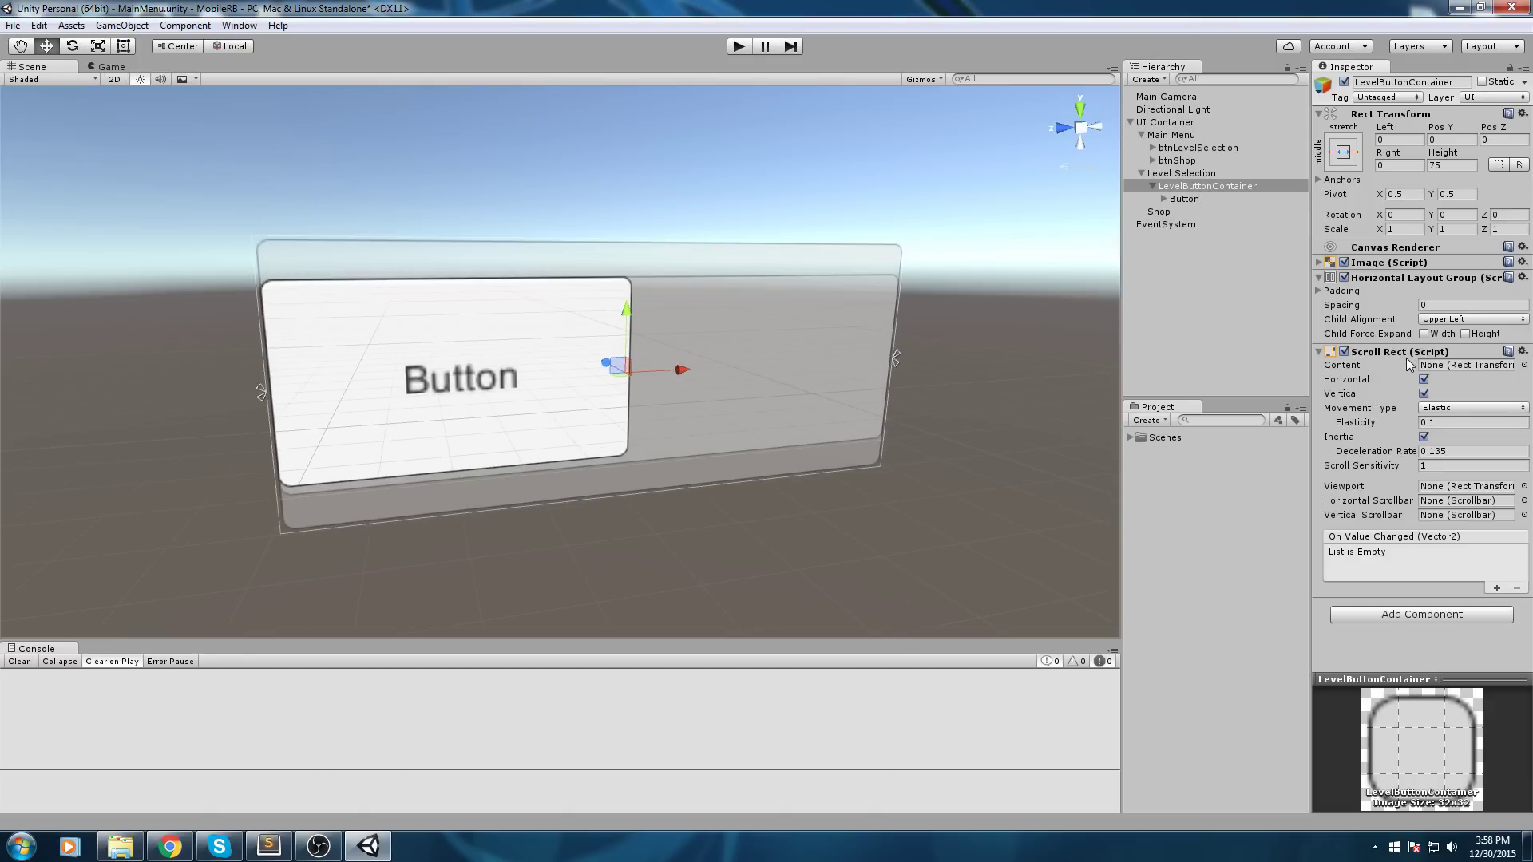
- Assign LevelButtonContainer itself as the Content of its Scroll Rect
right_click_drag(1014, 343, 923, 334)
middle_click_drag(853, 362, 812, 338)
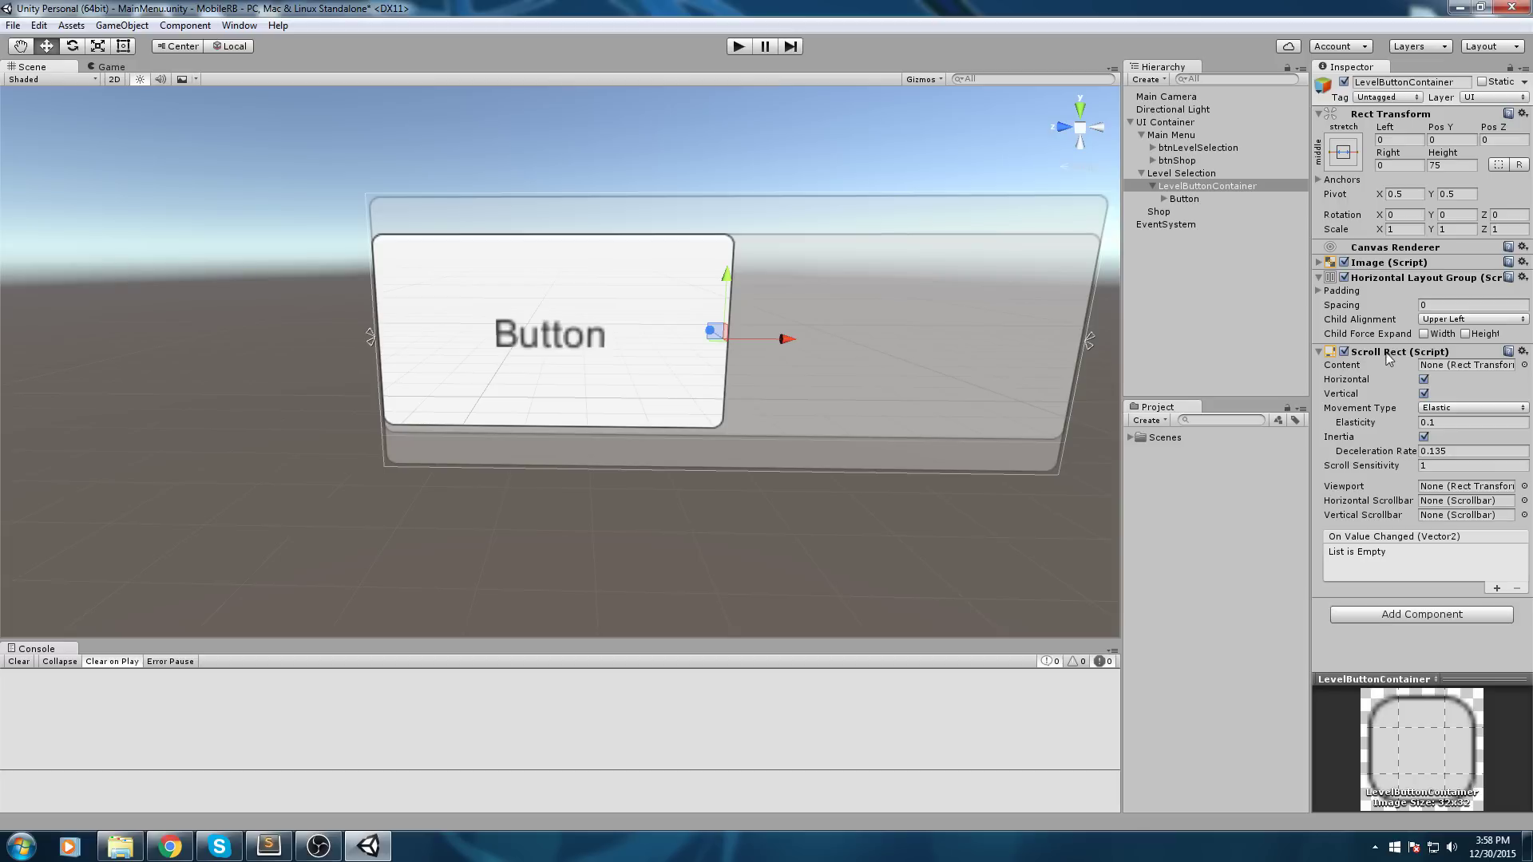
left_click(1386, 278)
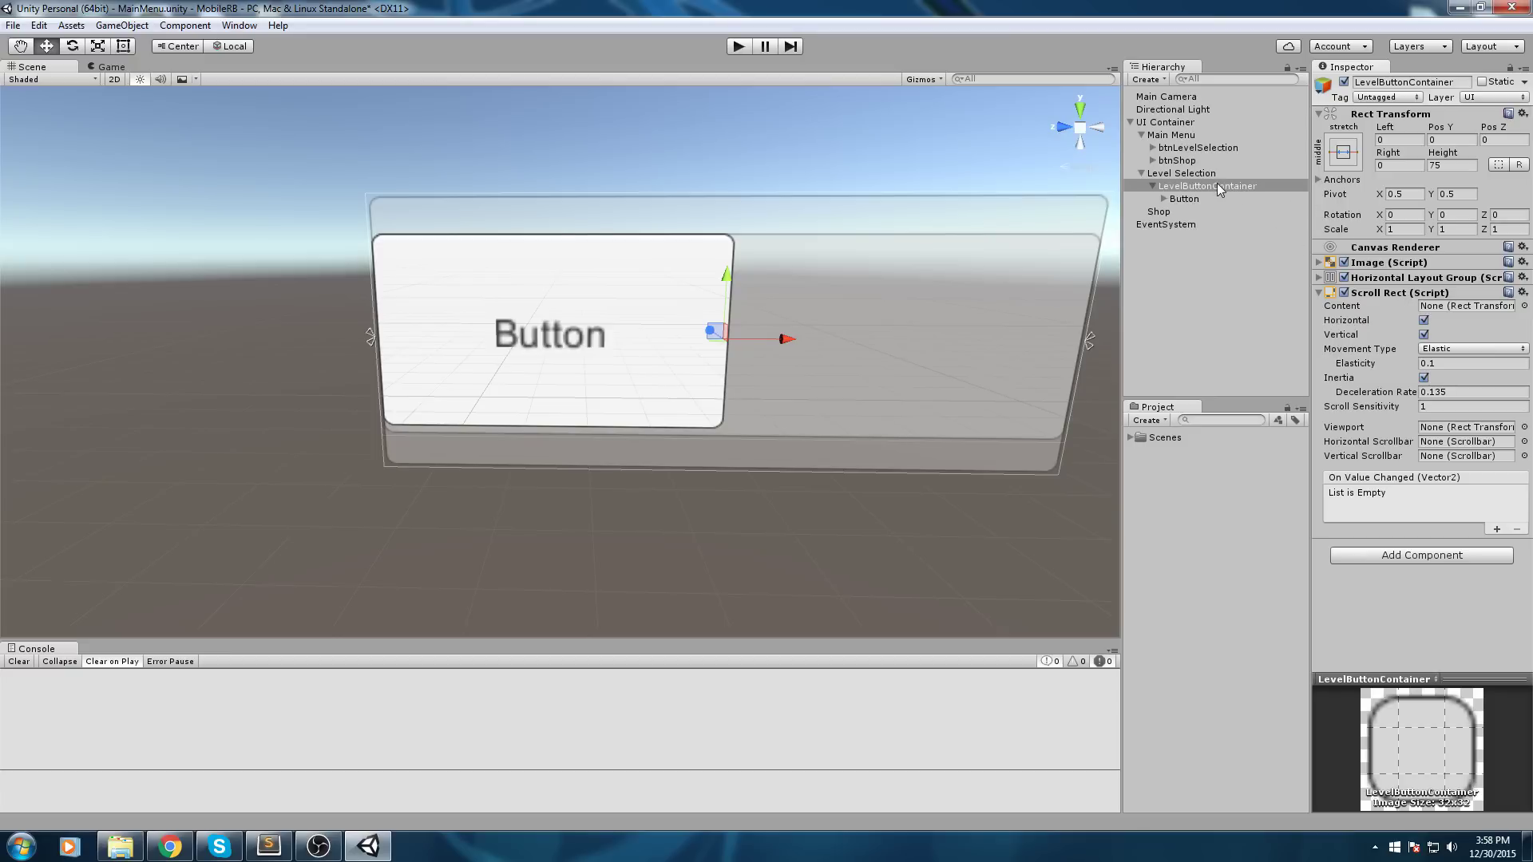
left_click_drag(1204, 187, 1442, 313)
- Duplicate the Button four times in LevelButtonContainer to have five buttons for a scrolling test
left_click(1194, 200)
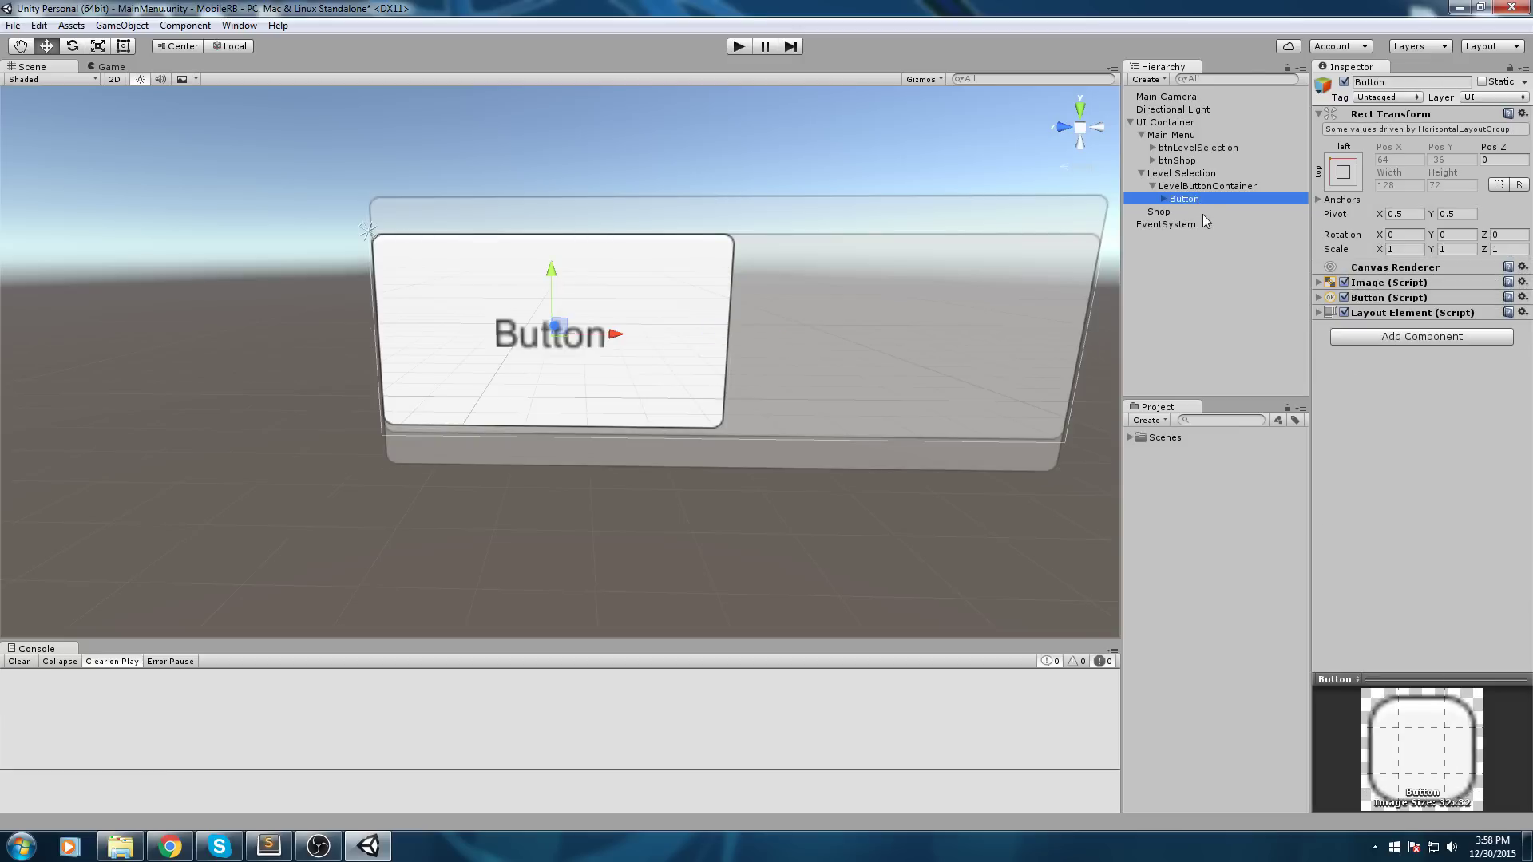
key("ctrl+d")
key("ctrl+d")
key("ctrl+d")
key("ctrl+d")
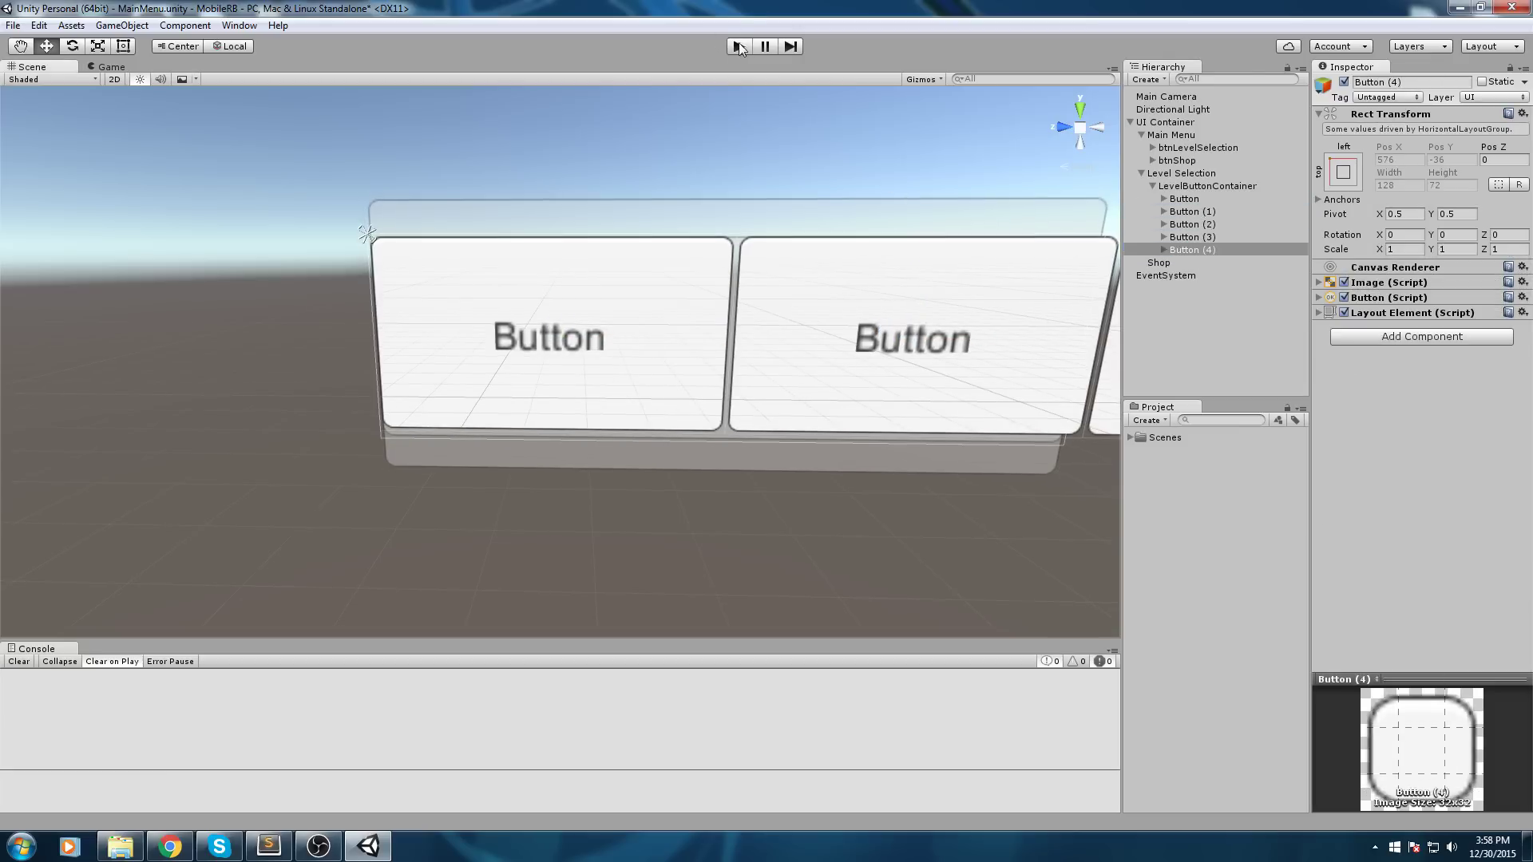
- Run the scene, test scrolling the level buttons sideways and upward, and stop the game
left_click(739, 46)
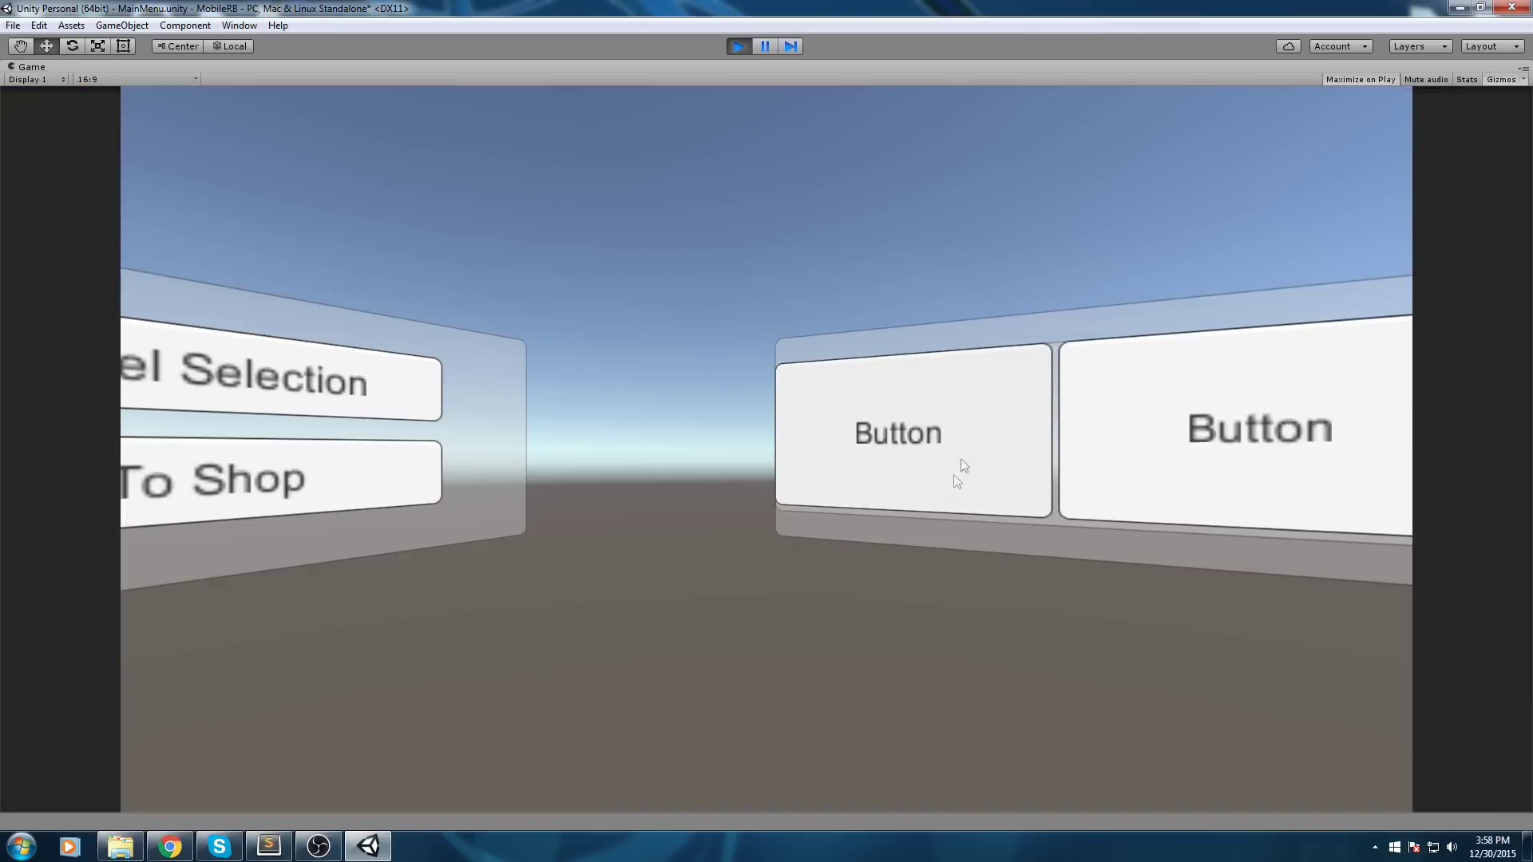
left_click_drag(1100, 441, 821, 423)
left_click_drag(1037, 433, 798, 415)
left_click_drag(998, 420, 756, 410)
left_click_drag(910, 412, 773, 404)
left_click_drag(1037, 412, 729, 417)
left_click_drag(926, 424, 988, 123)
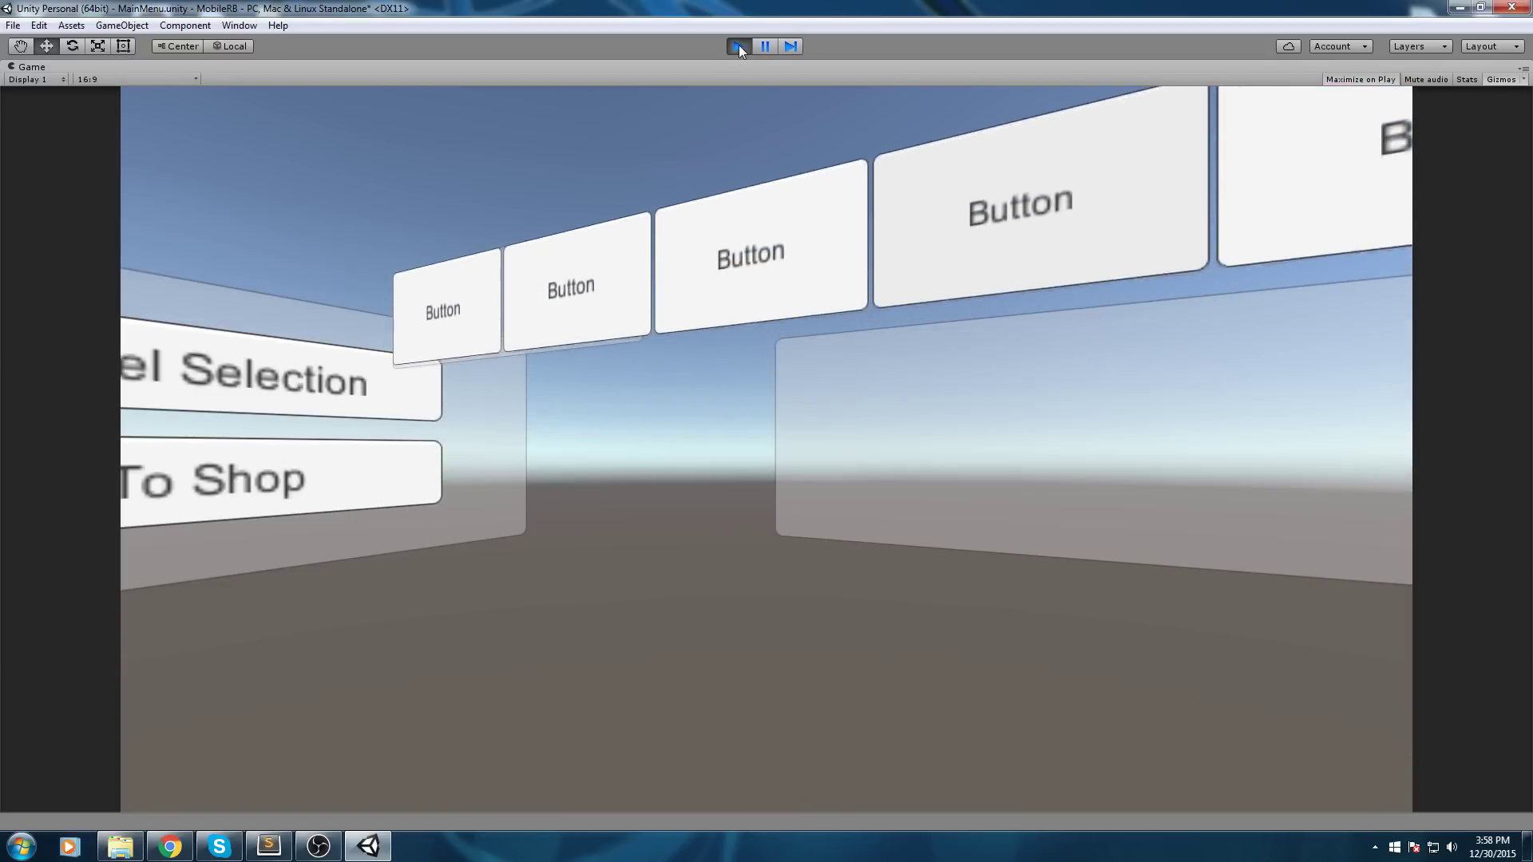
left_click(739, 46)
- Turn off Vertical scrolling in LevelButtonContainer's Scroll Rect
middle_click_drag(987, 300, 980, 358)
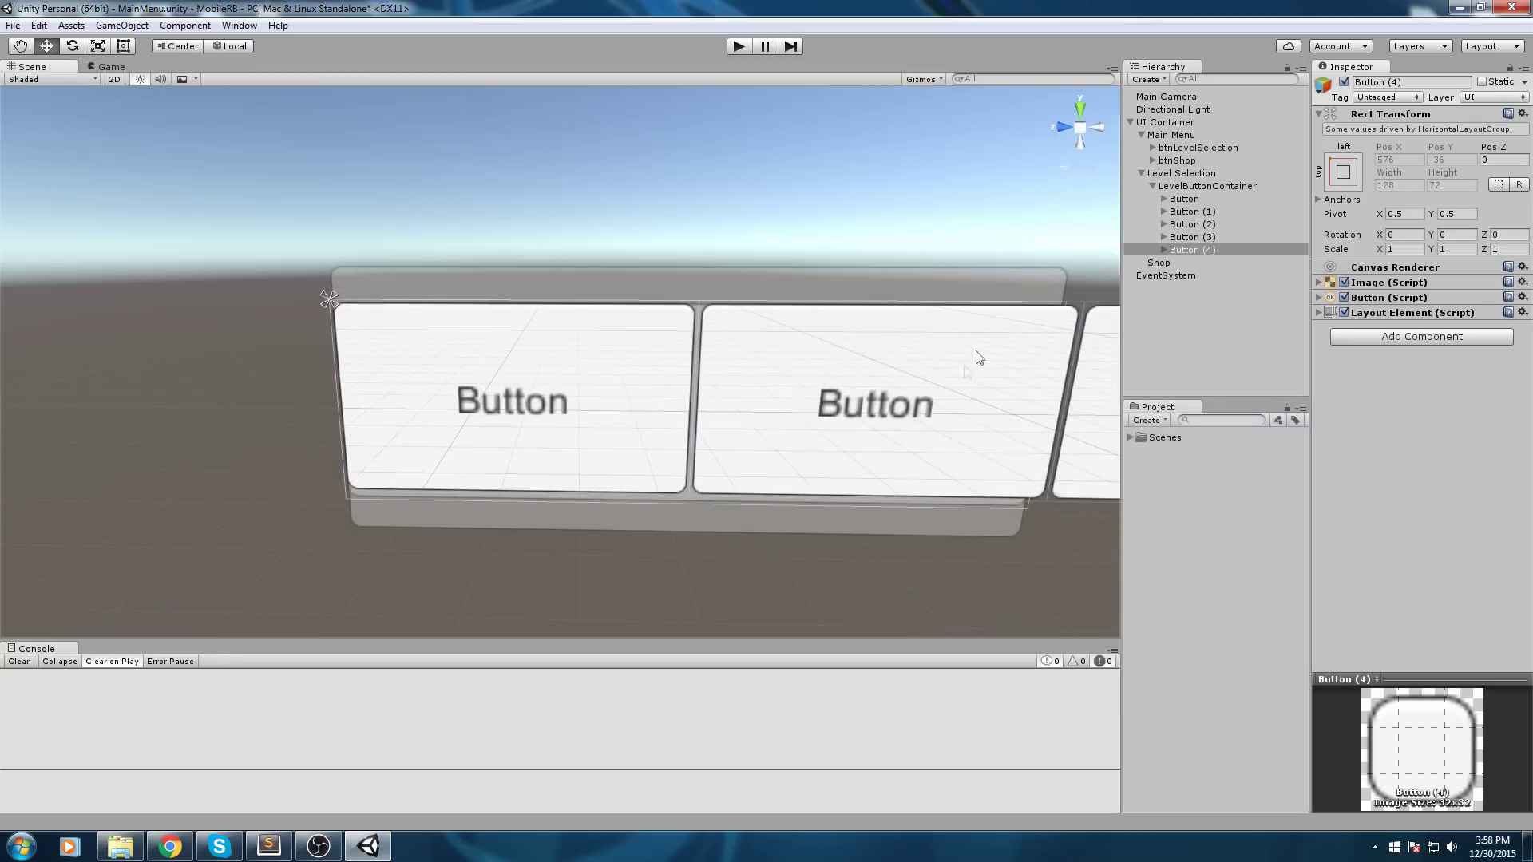
left_click(1210, 186)
middle_click_drag(884, 288, 902, 256)
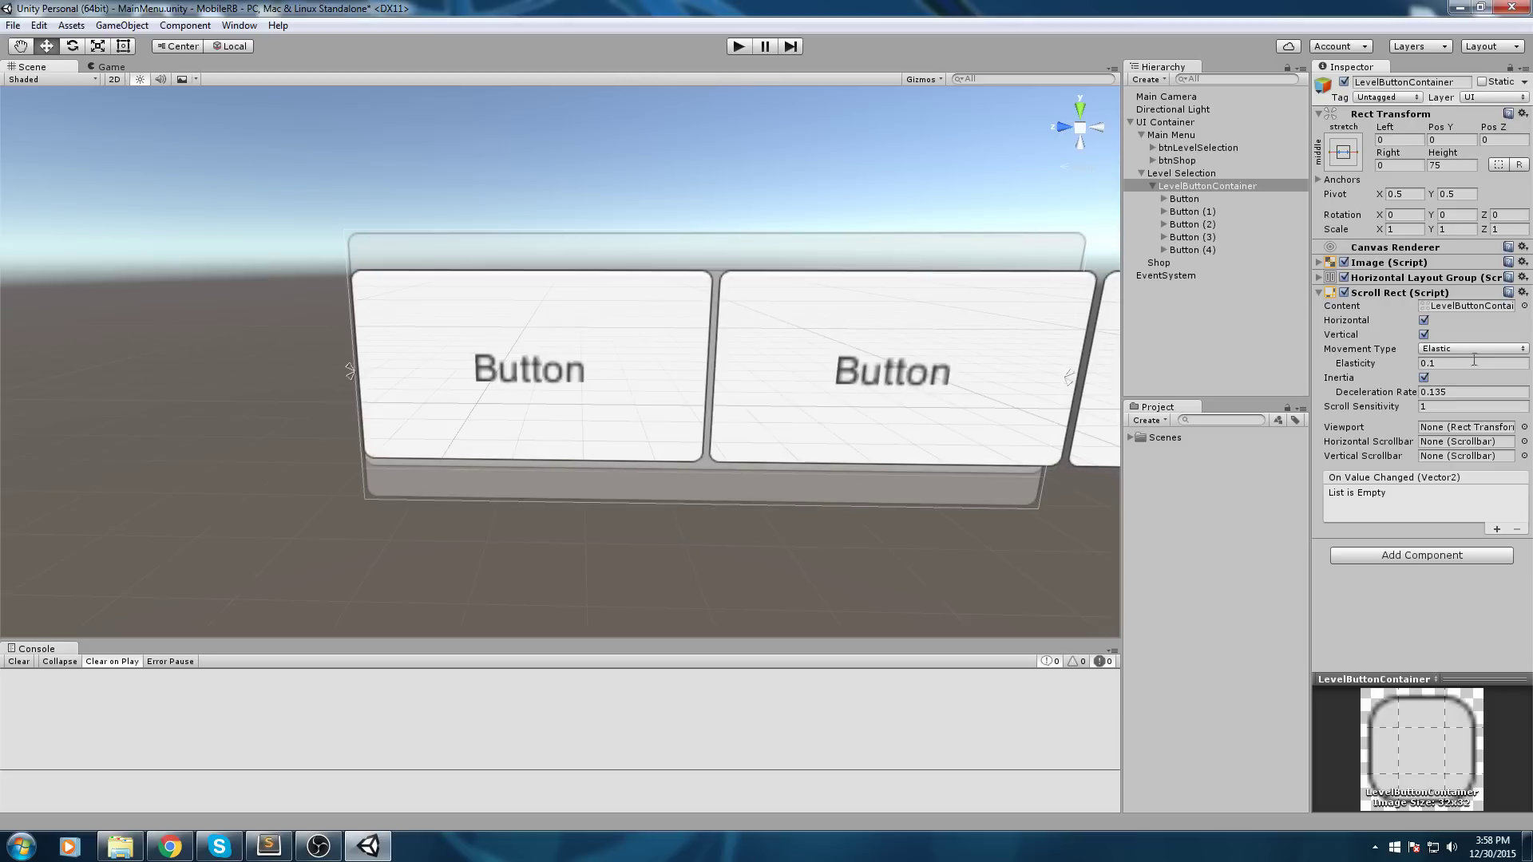
left_click(1424, 334)
- Run the scene again, test scrolling the level buttons in both horizontal directions, and stop the game
left_click(739, 47)
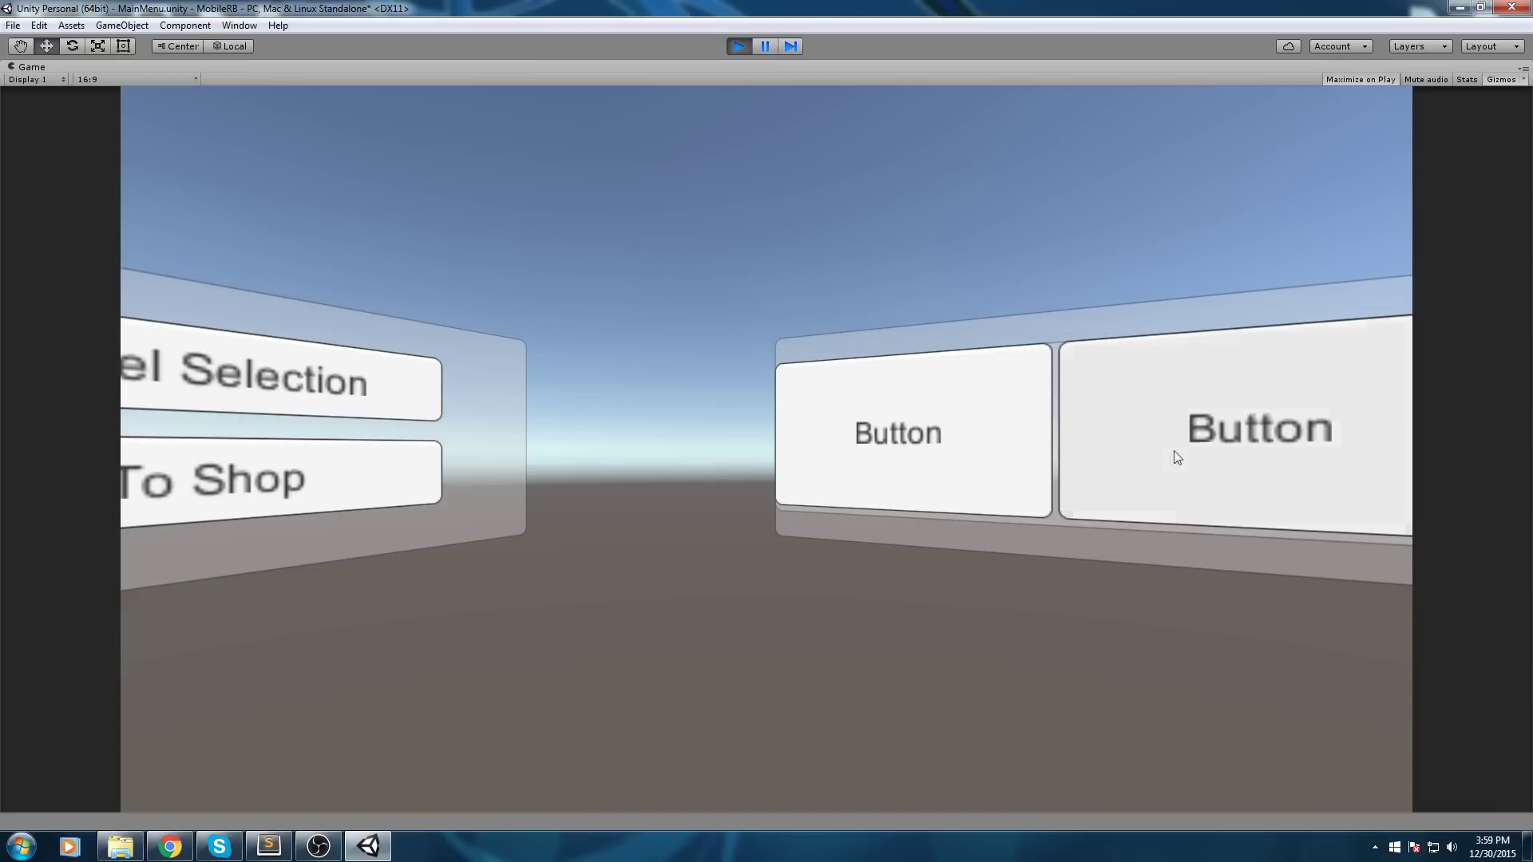
left_click_drag(1173, 450, 889, 527)
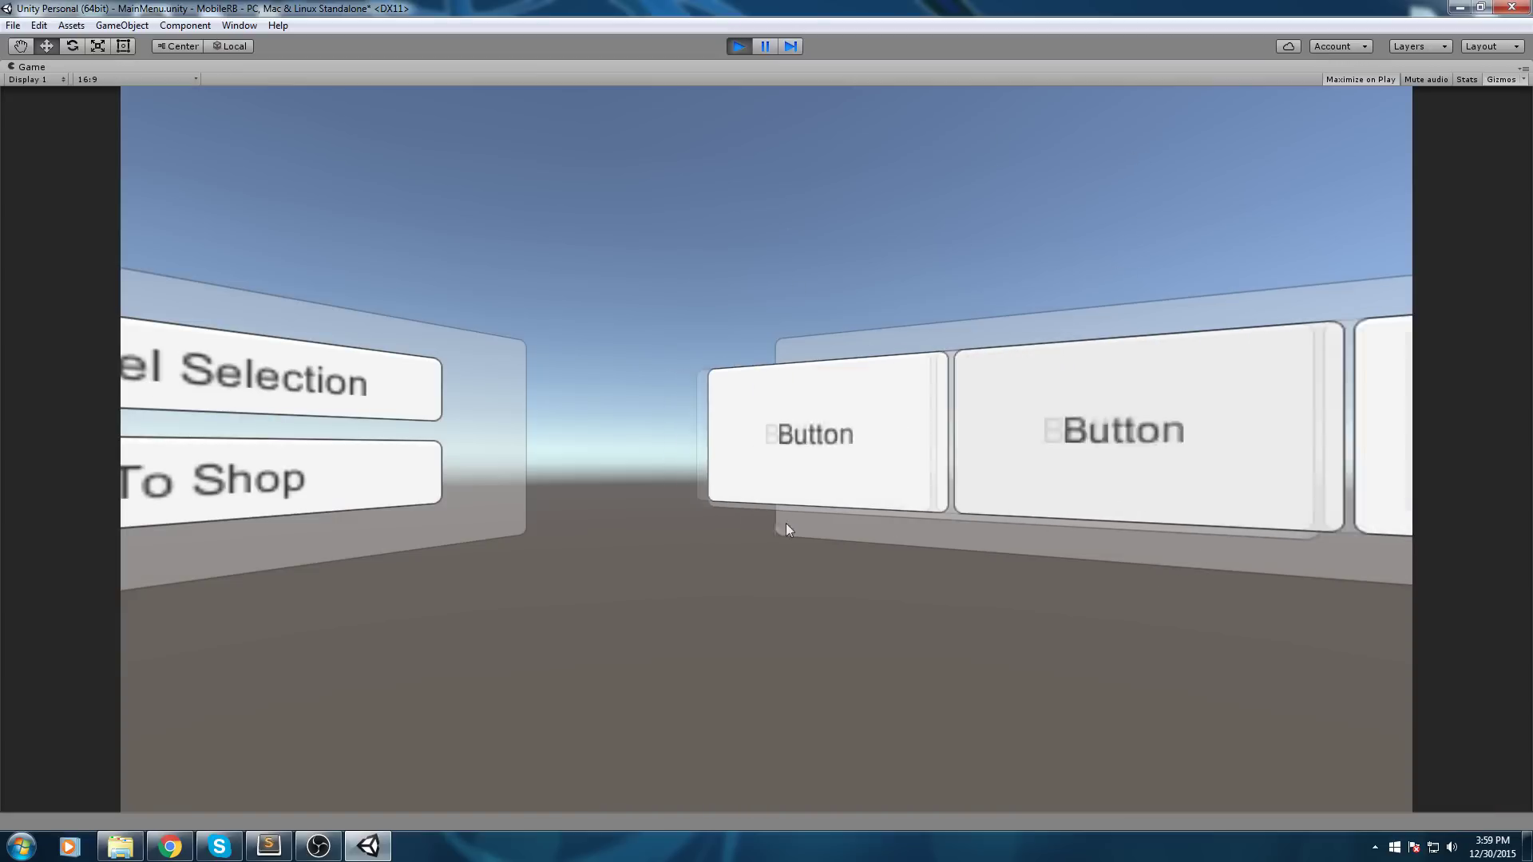
left_click_drag(1178, 423, 1013, 438)
left_click_drag(1249, 431, 729, 438)
left_click_drag(958, 427, 1081, 424)
left_click_drag(827, 437, 1024, 425)
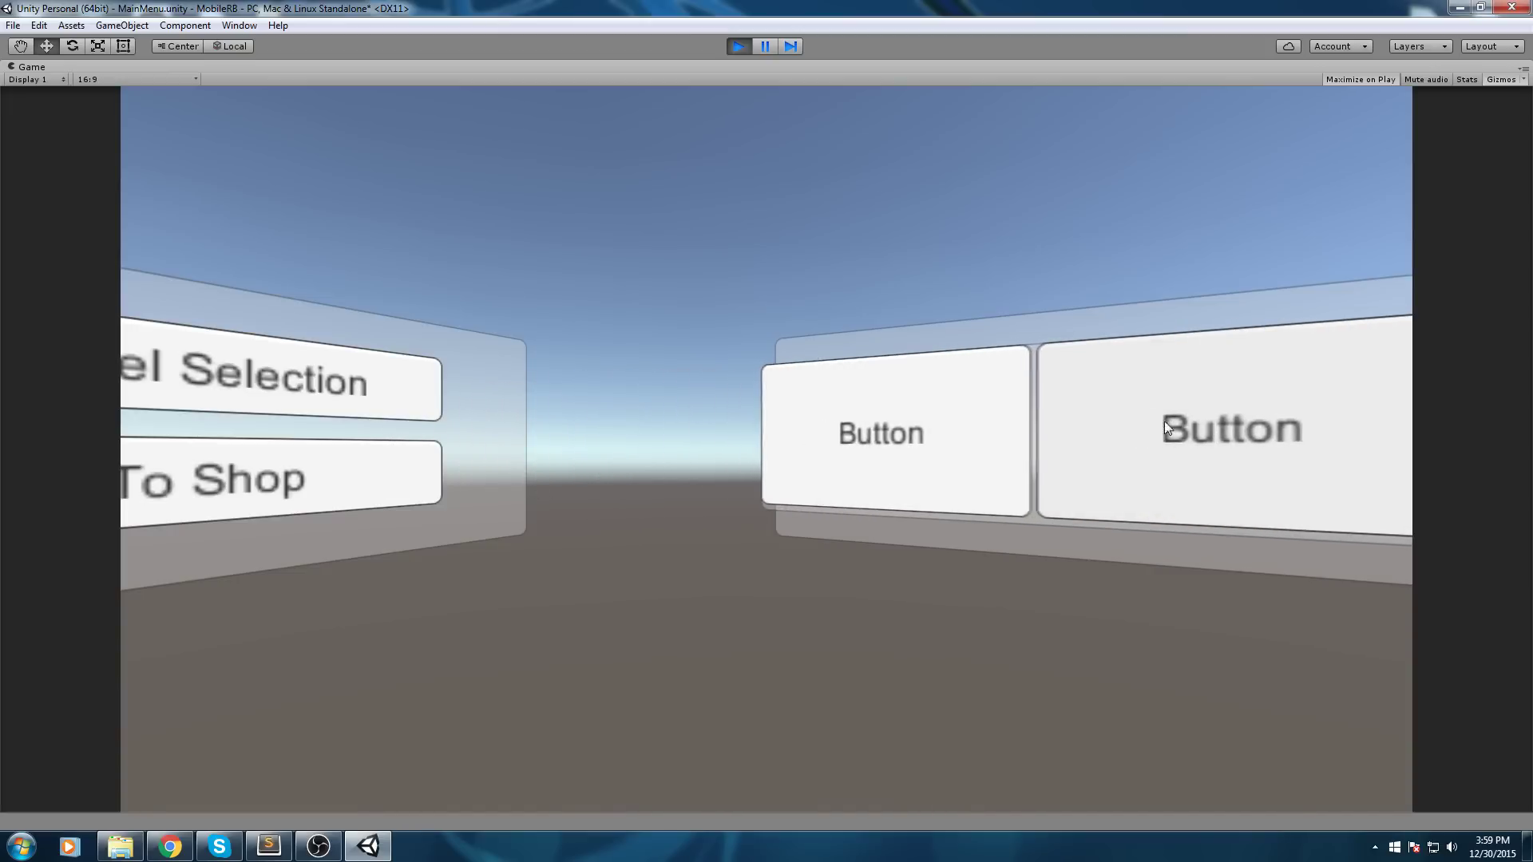
left_click(739, 47)
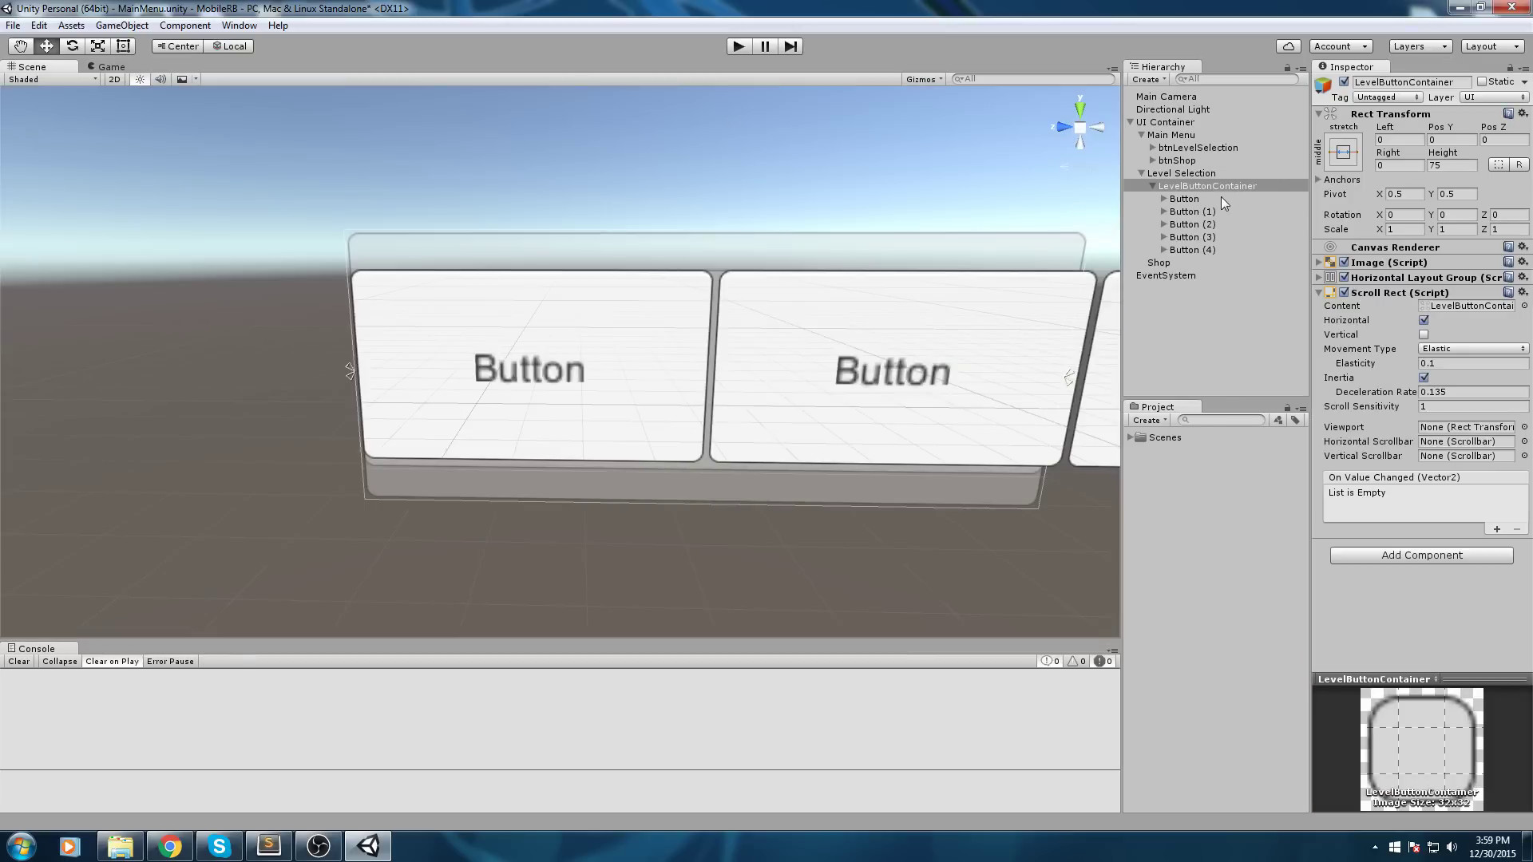
- Delete Button (1) through Button (4) from LevelButtonContainer
scroll(982, 289, "down", 3)
middle_click_drag(963, 310, 937, 312)
right_click_drag(937, 311, 903, 383)
middle_click_drag(840, 319, 912, 290)
right_click_drag(939, 287, 925, 289)
scroll(925, 289, "down", 3)
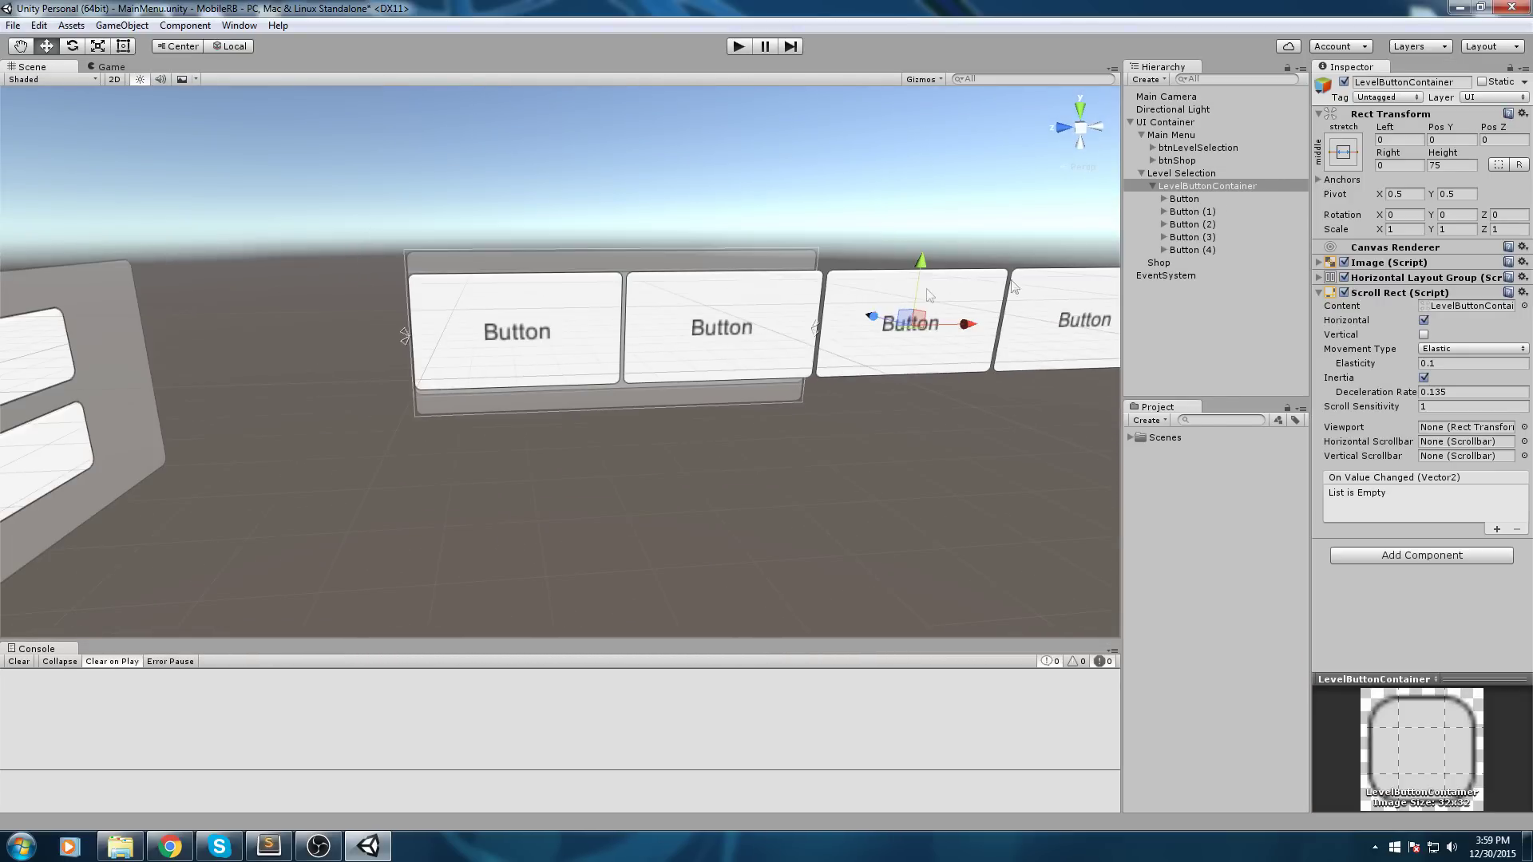
left_click(1192, 212)
left_click(1198, 251, "shift")
key("Delete")
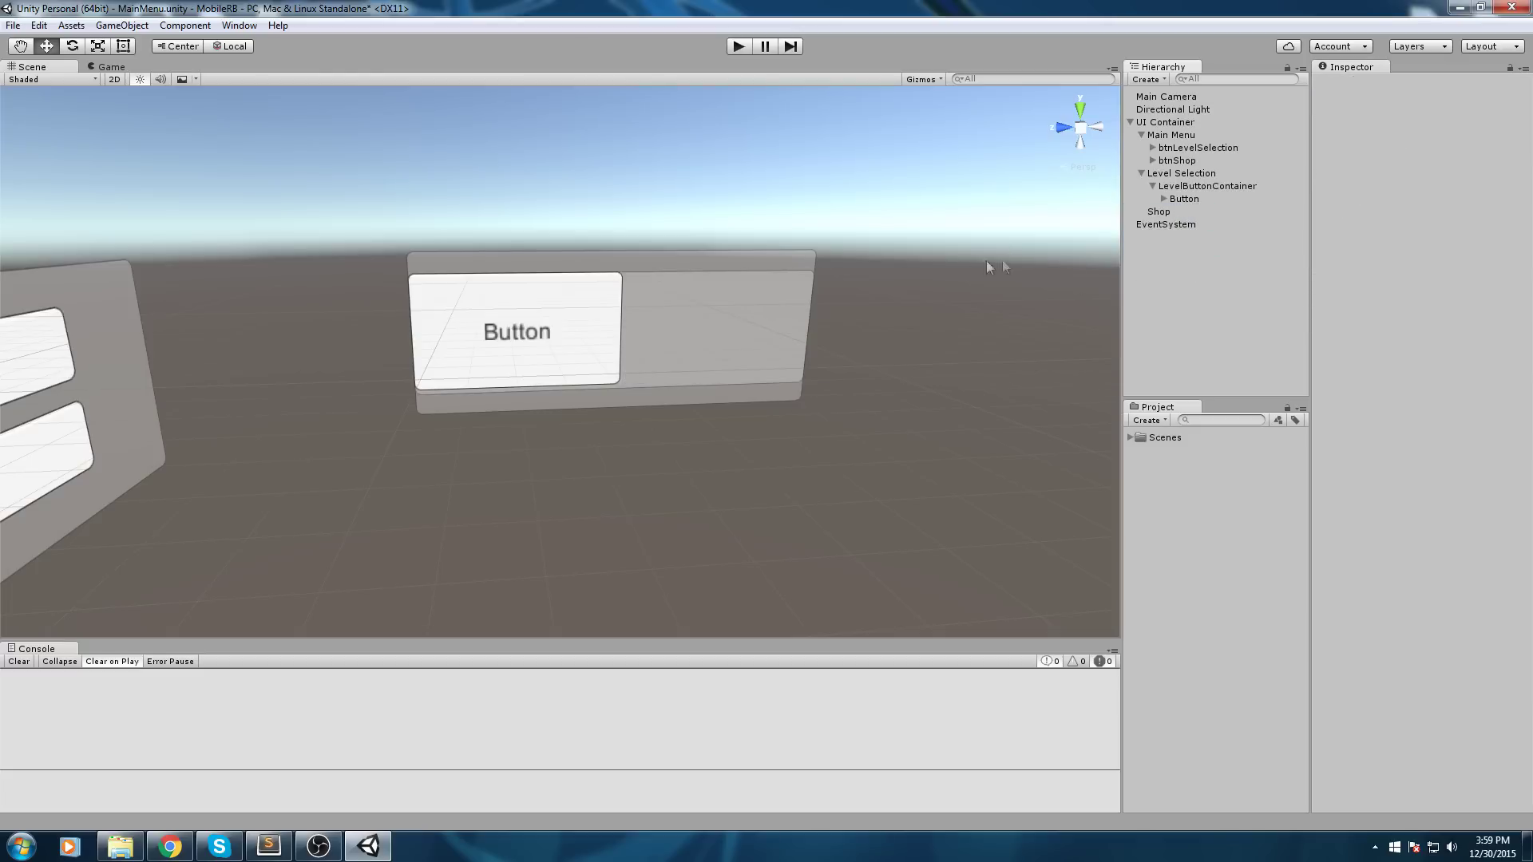
- Examine the arrangement of the Main Menu, Level Selection and Shop panels from several angles in the scene
scroll(986, 260, "up", 2)
scroll(1085, 232, "up", 1)
right_click_drag(719, 323, 663, 330)
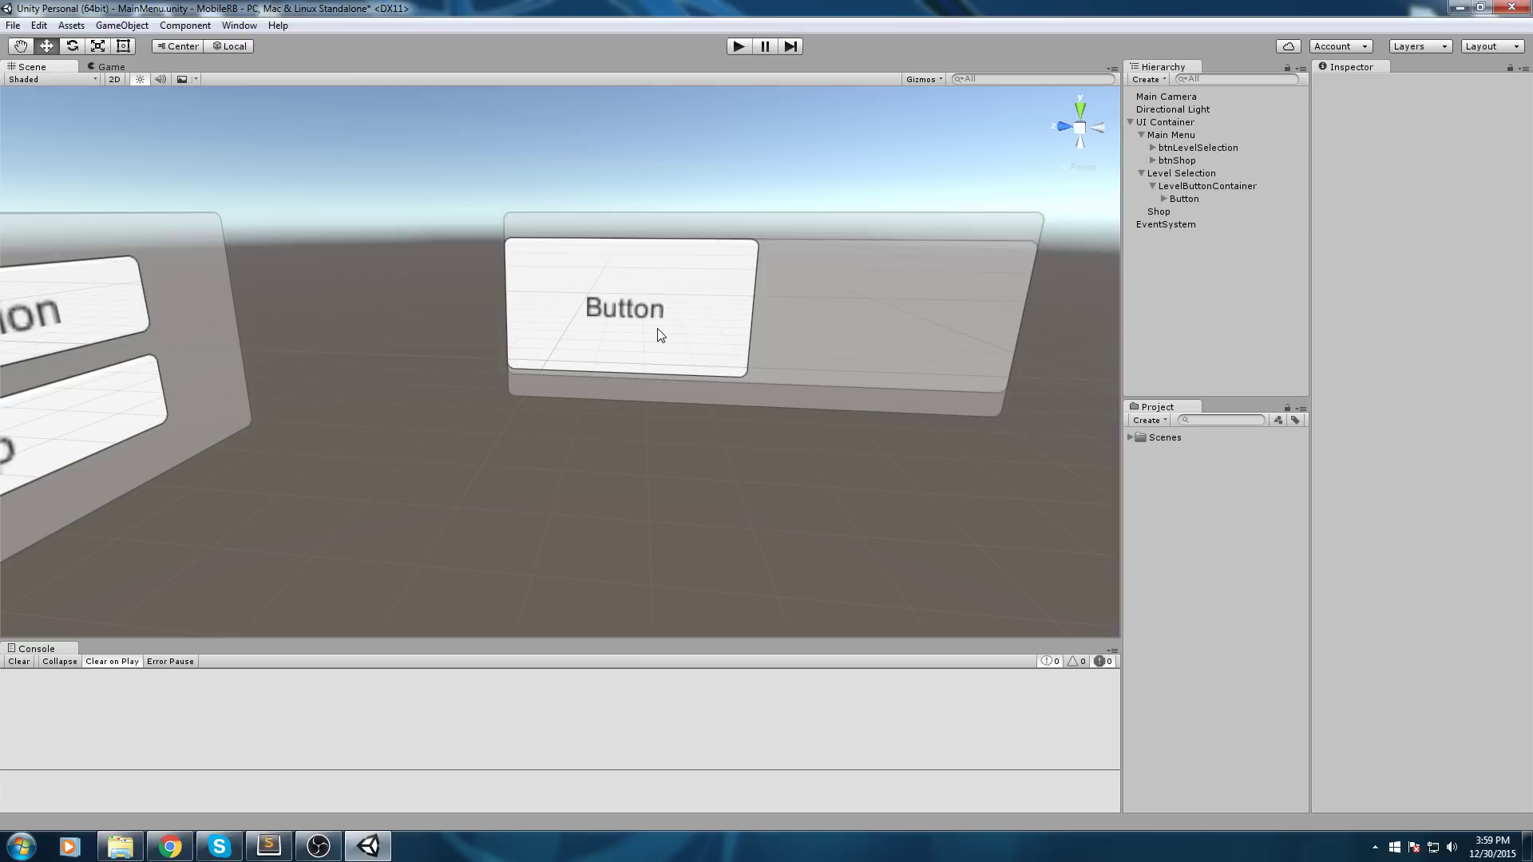
right_click_drag(820, 191, 758, 199)
scroll(767, 293, "down", 2)
left_click(883, 333)
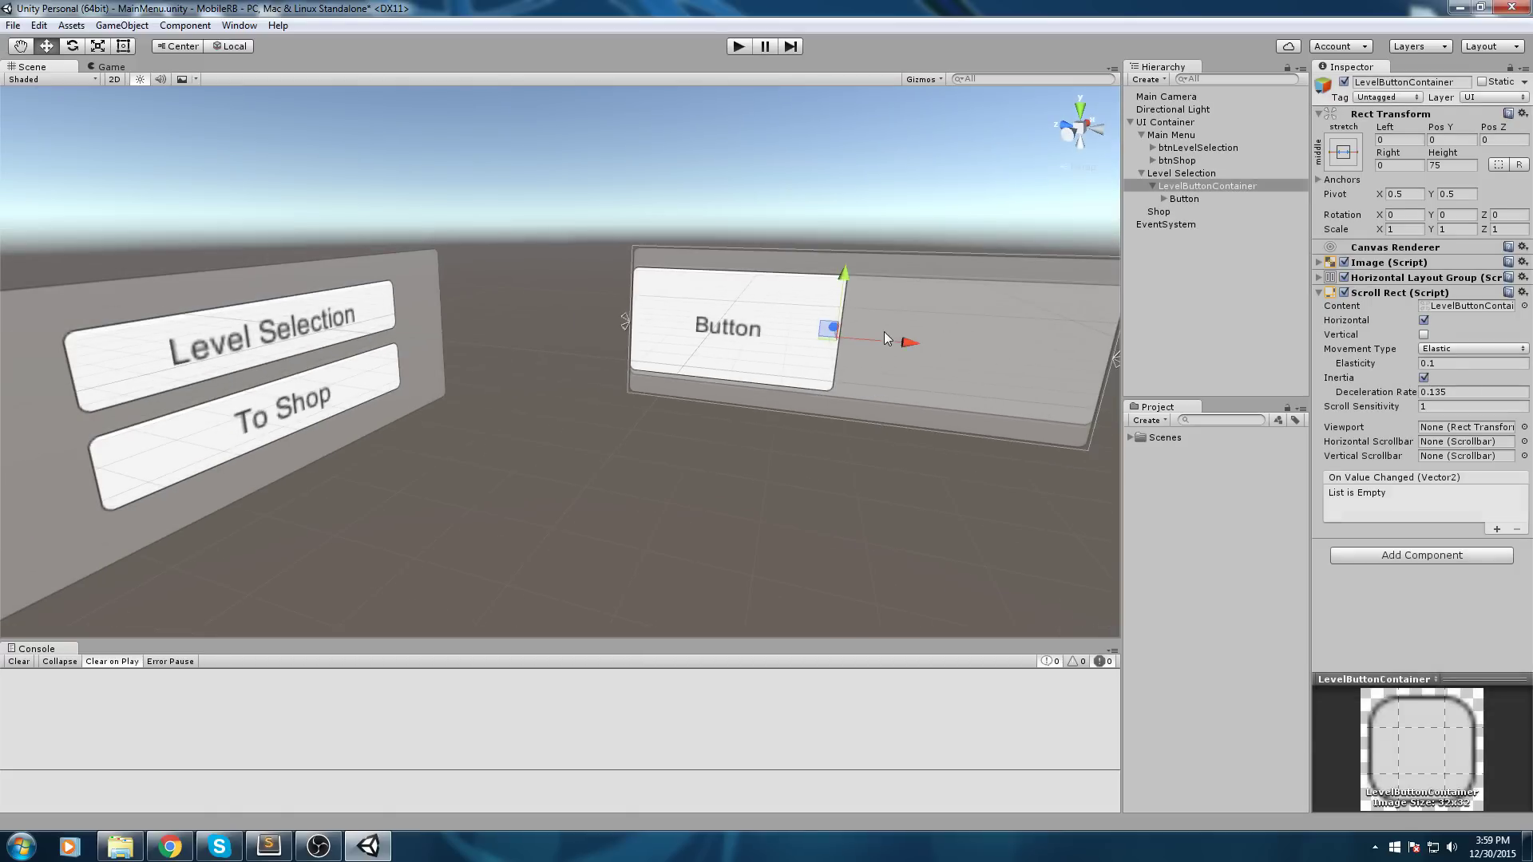
middle_click_drag(883, 332, 785, 267)
left_click(750, 371)
left_click_drag(749, 372, 541, 431, "alt")
left_click_drag(668, 407, 673, 400, "alt")
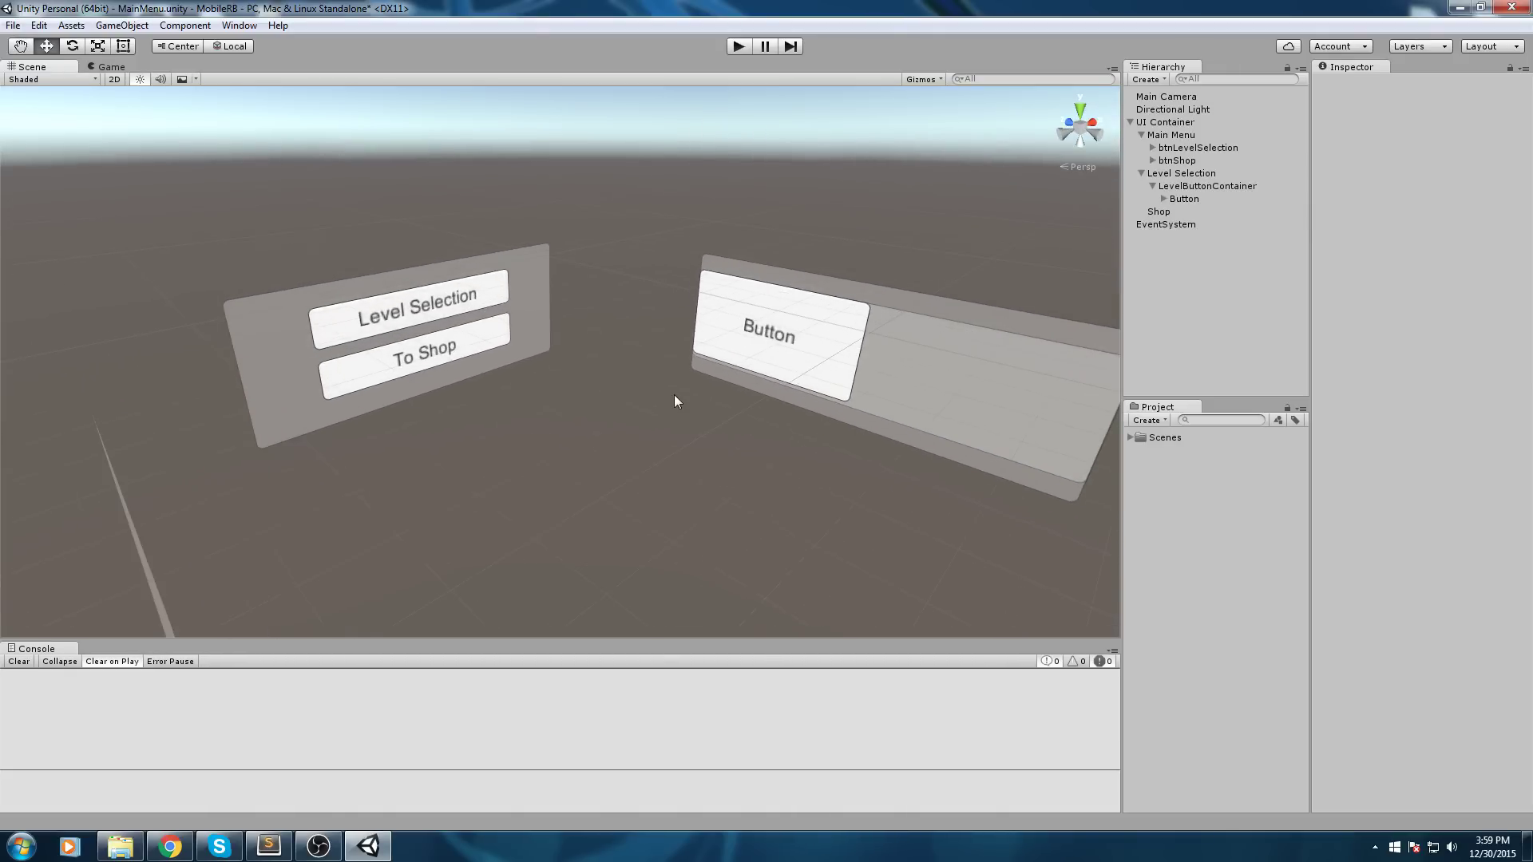
left_click_drag(795, 352, 856, 334, "alt")
left_click_drag(605, 477, 787, 249, "alt")
left_click_drag(1007, 235, 749, 543)
left_click(876, 161)
left_click_drag(740, 188, 806, 299)
left_click_drag(754, 213, 960, 585)
left_click(922, 79)
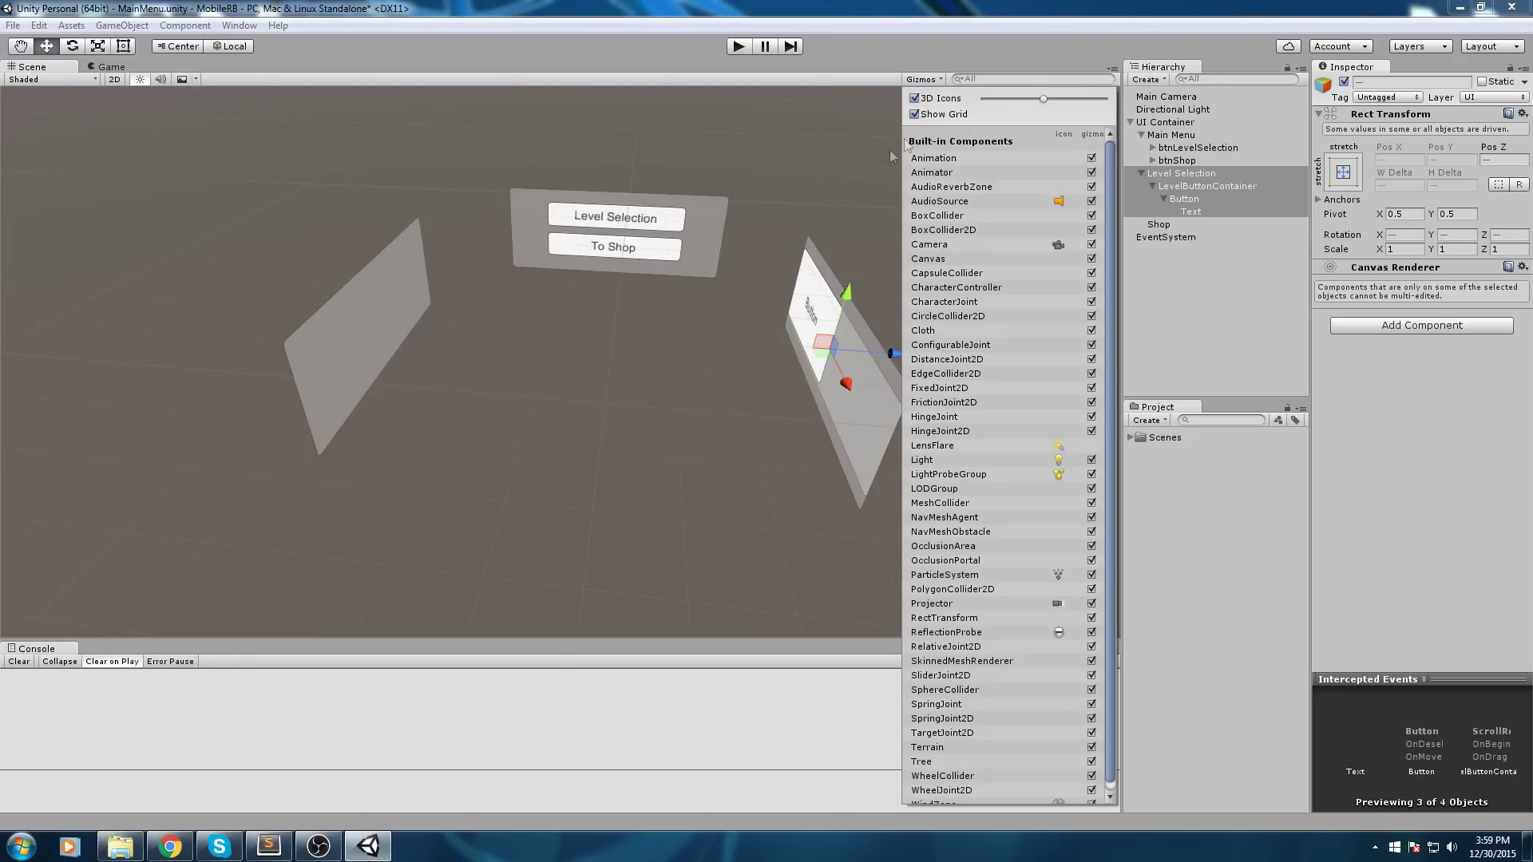
left_click(860, 135)
left_click_drag(936, 216, 619, 246, "alt")
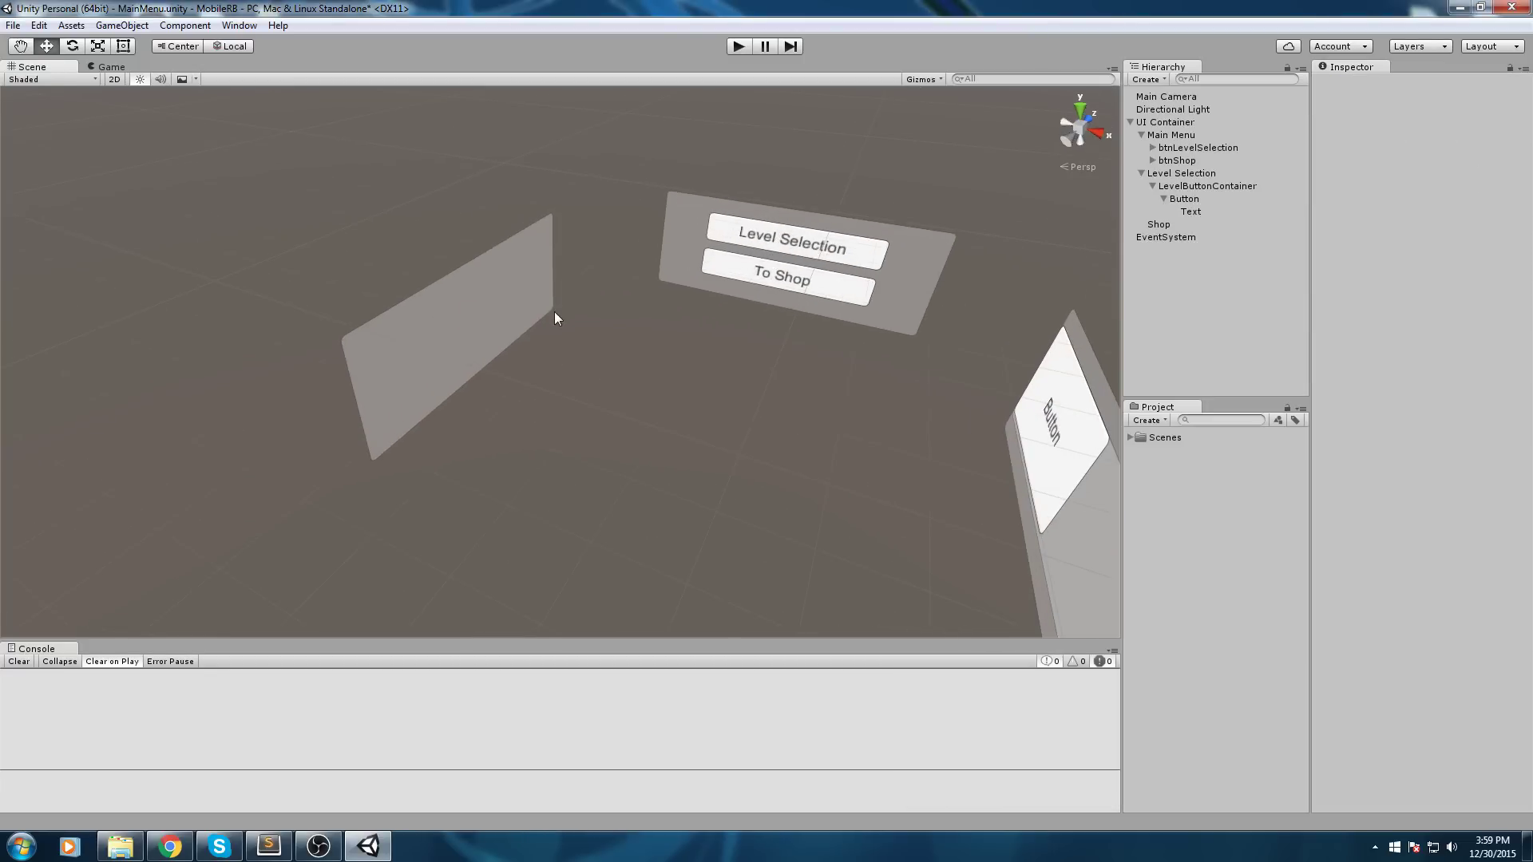